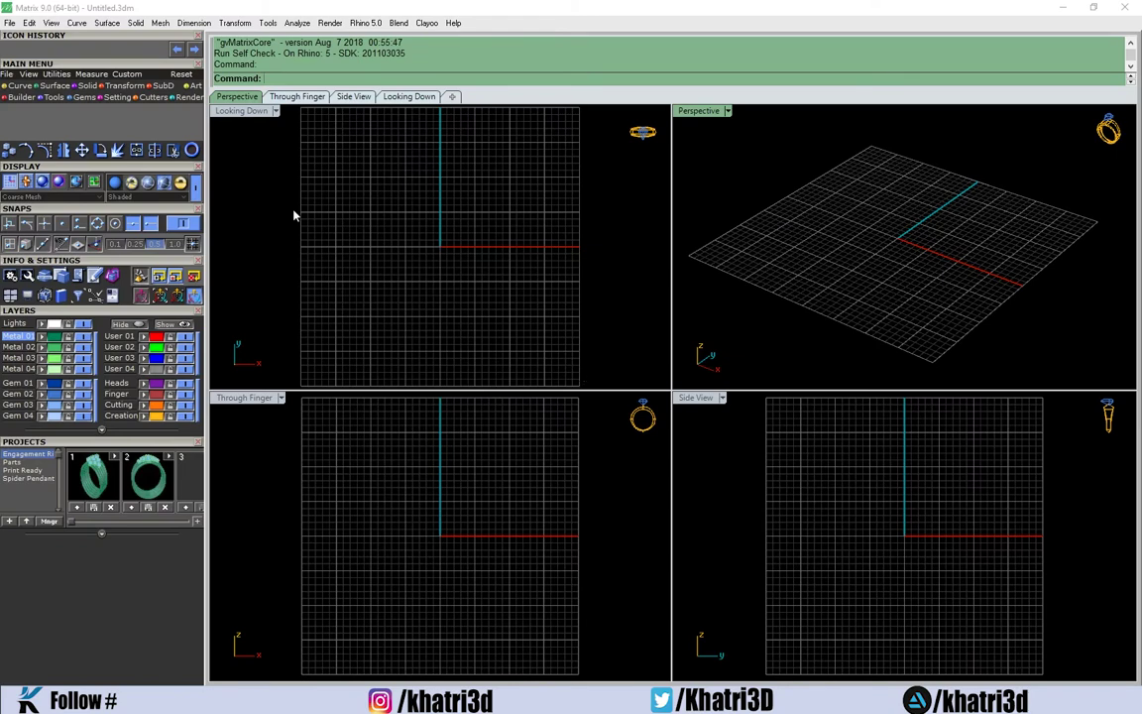
Make the Looking Down viewport the active view
left_click(345, 260)
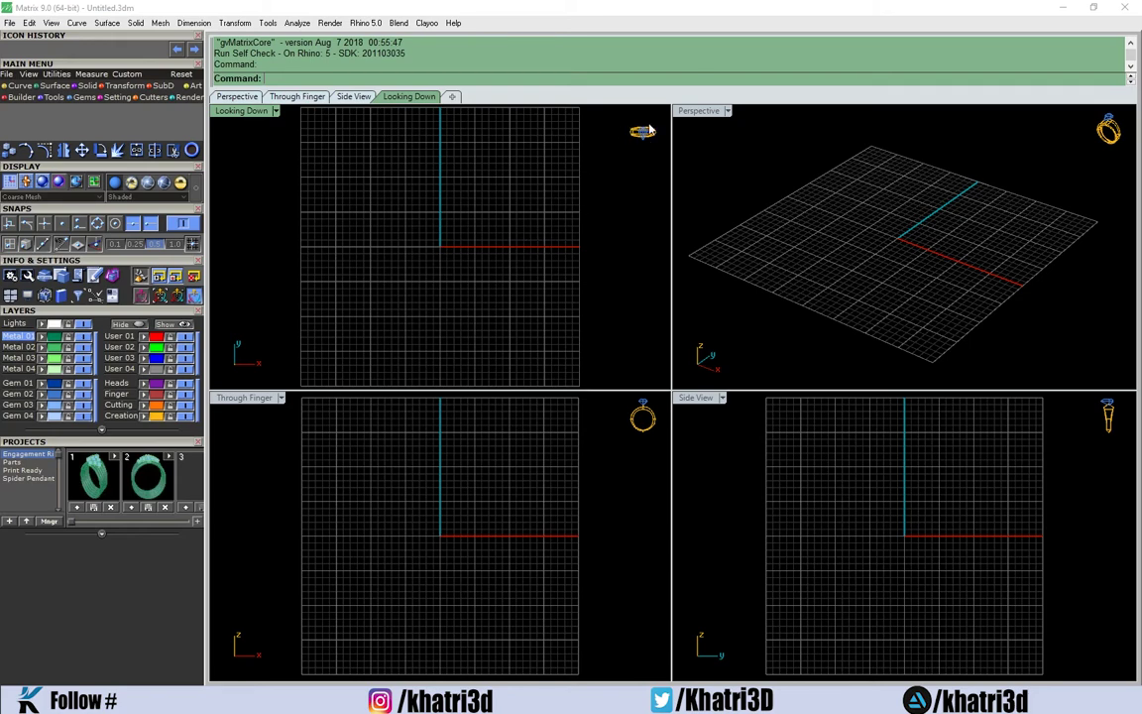
Maximize the Perspective view, then orbit and zoom it over the grid
double_click(694, 111)
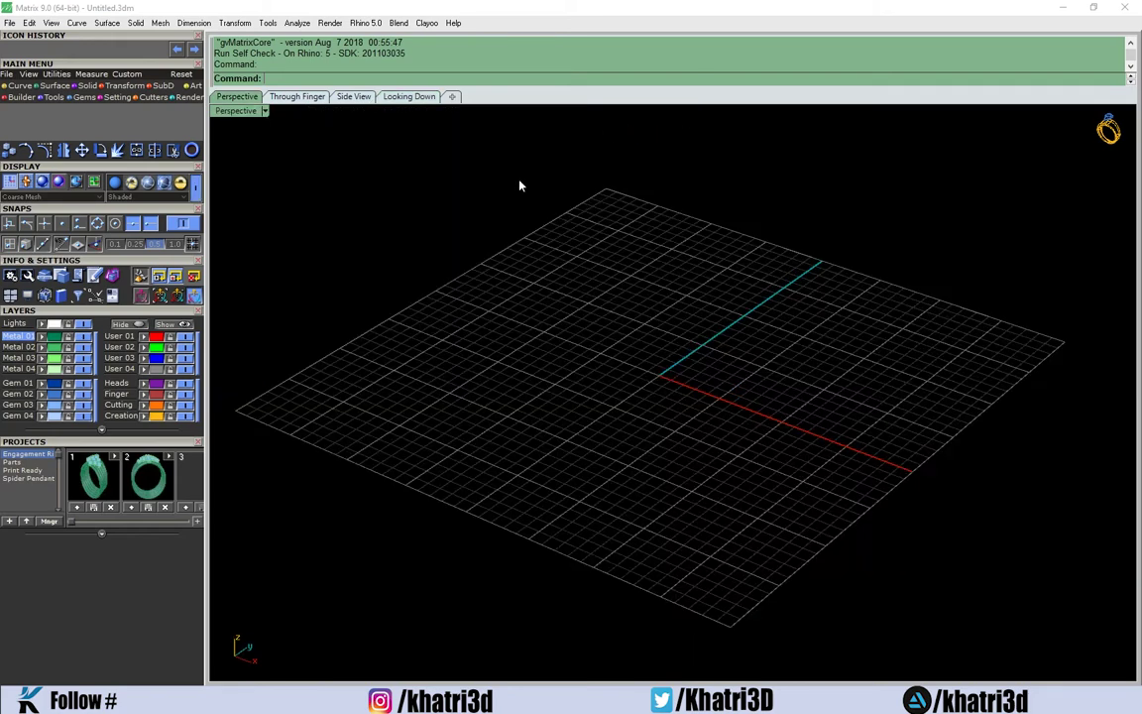
scroll(511, 208, "up", 3)
scroll(595, 258, "up", 3)
mouse_move(650, 275)
right_mouse_down()
mouse_move(772, 222)
mouse_move(650, 232)
right_mouse_up()
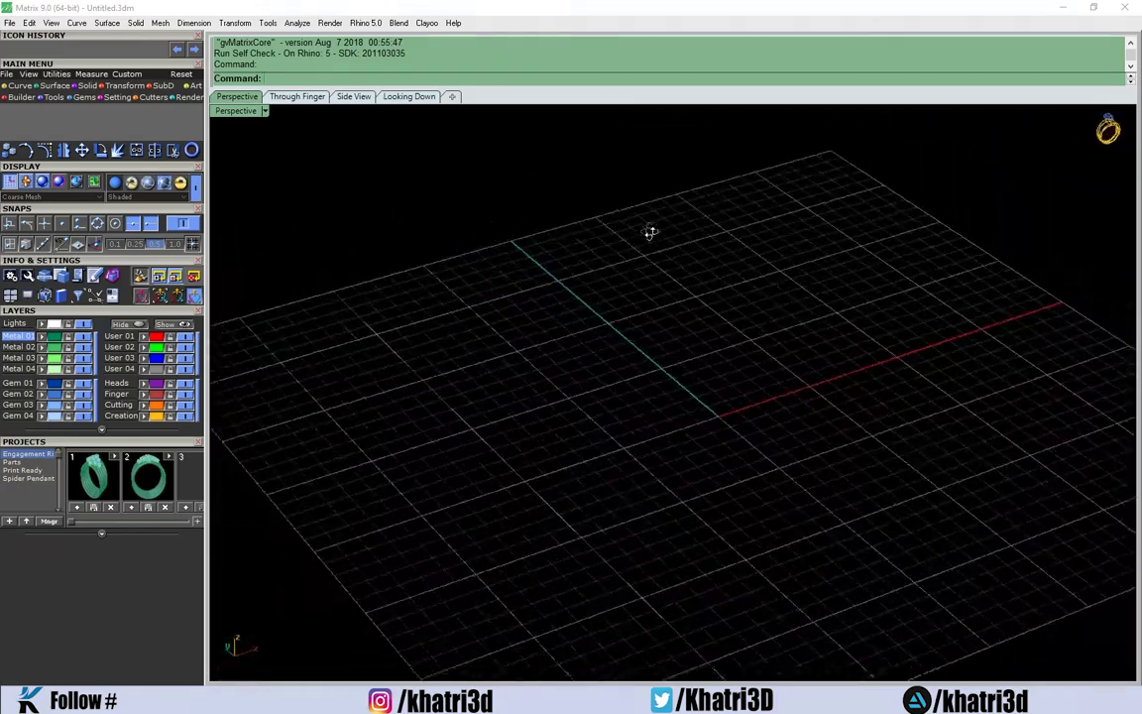
scroll(634, 226, "down", 3)
scroll(621, 276, "down", 2)
mouse_move(621, 277)
right_mouse_down()
mouse_move(638, 288)
mouse_move(666, 281)
right_mouse_up()
scroll(650, 288, "up", 2)
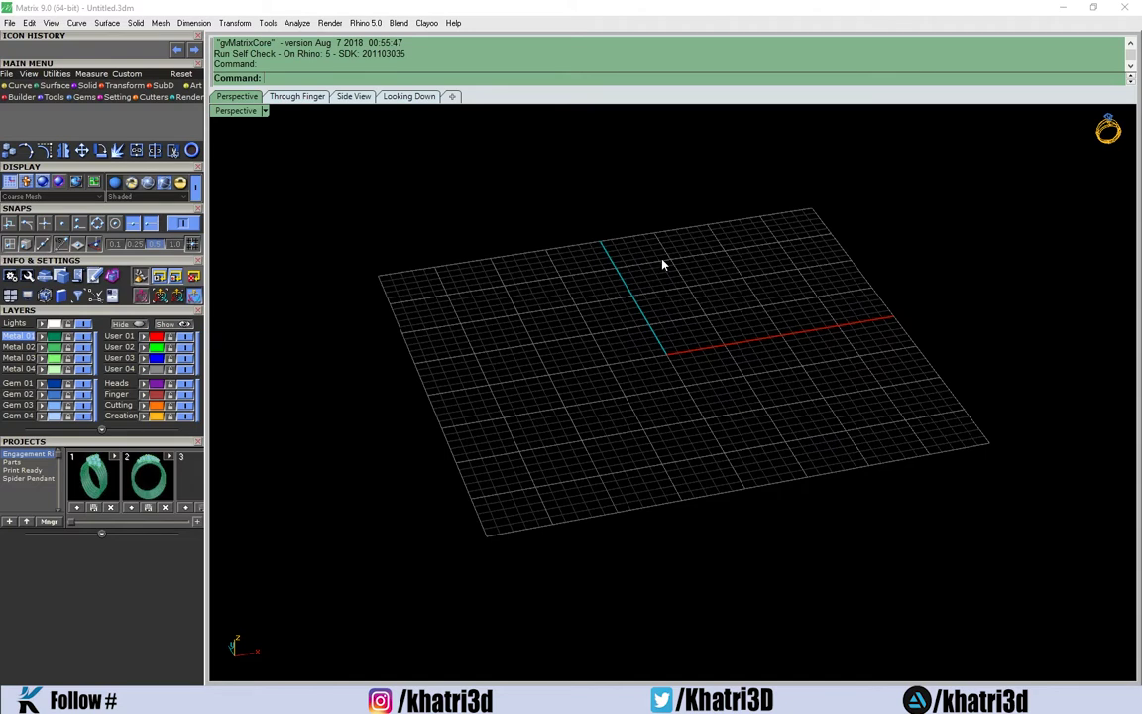
Turn on Intersection snapping and switch off the unneeded object snaps
left_click(60, 224)
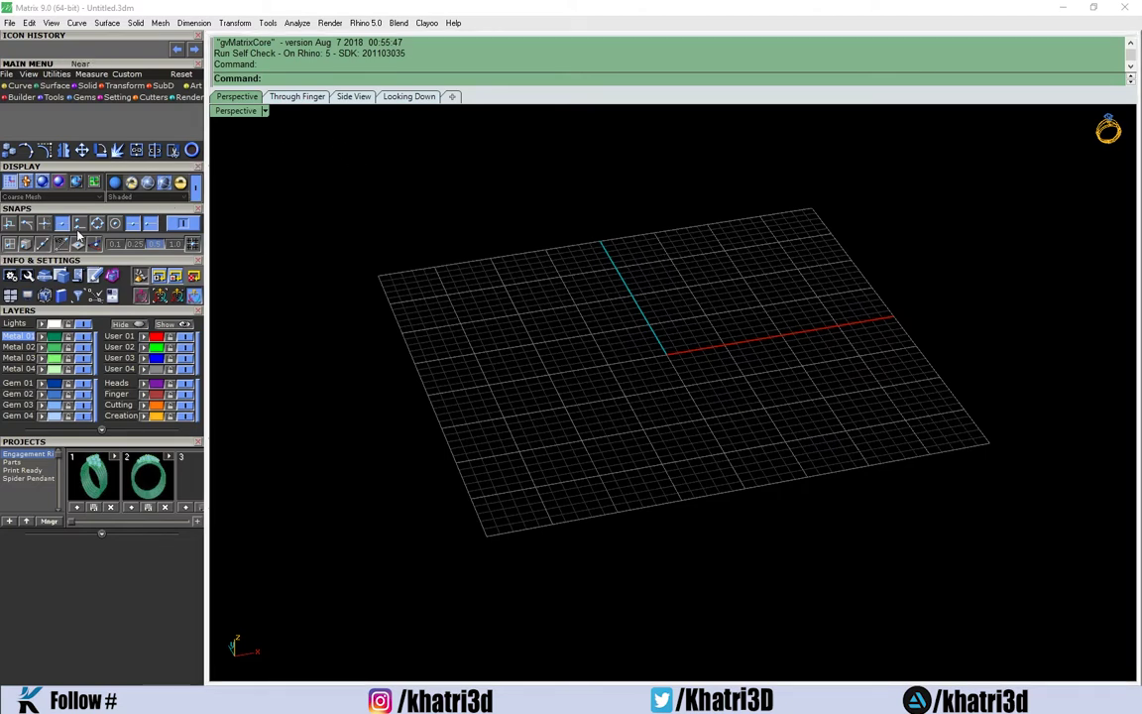
left_click(182, 225)
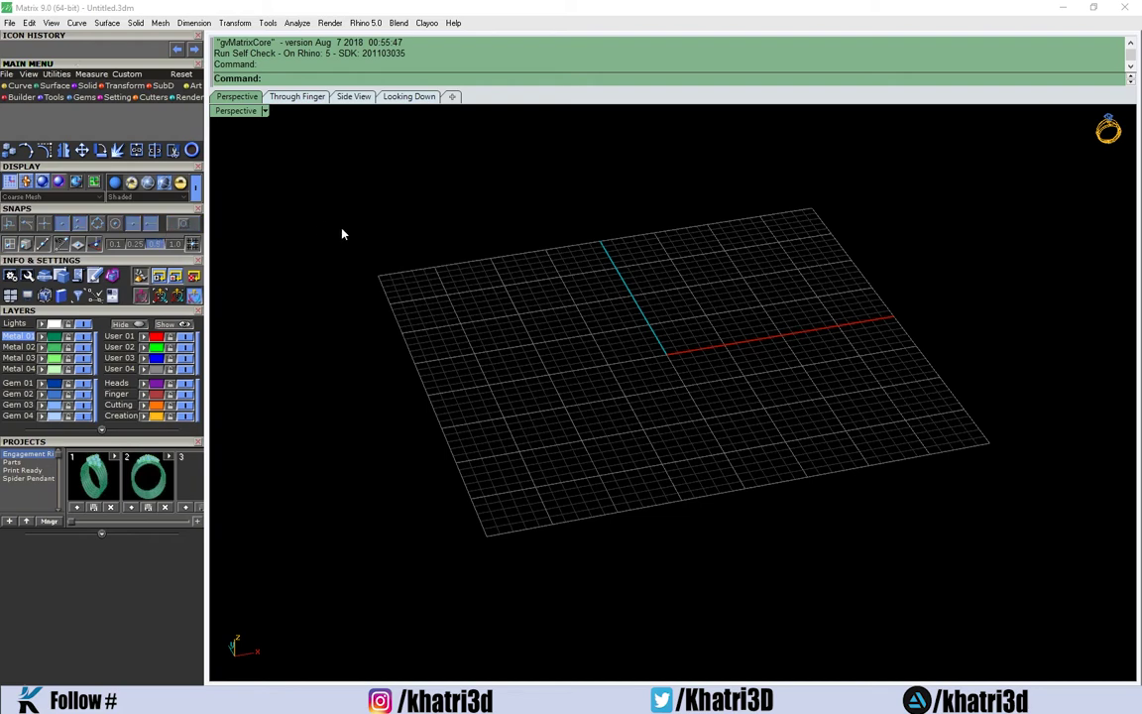
right_click_drag(576, 228, 531, 238)
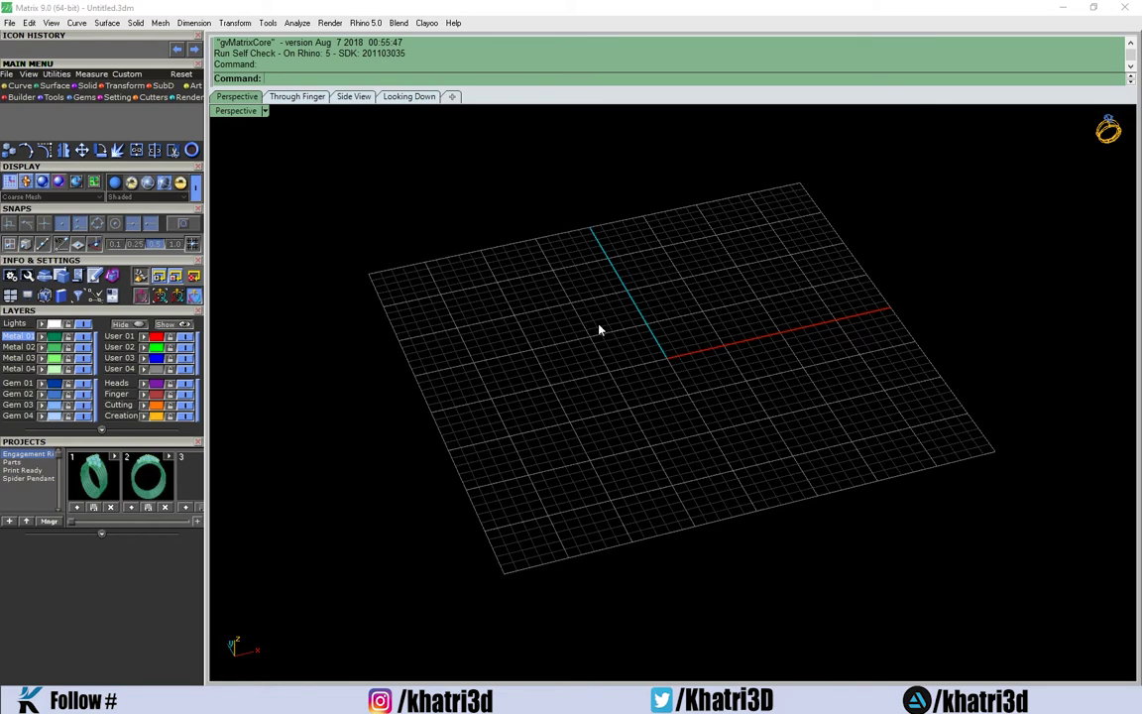
right_click_drag(393, 346, 619, 308)
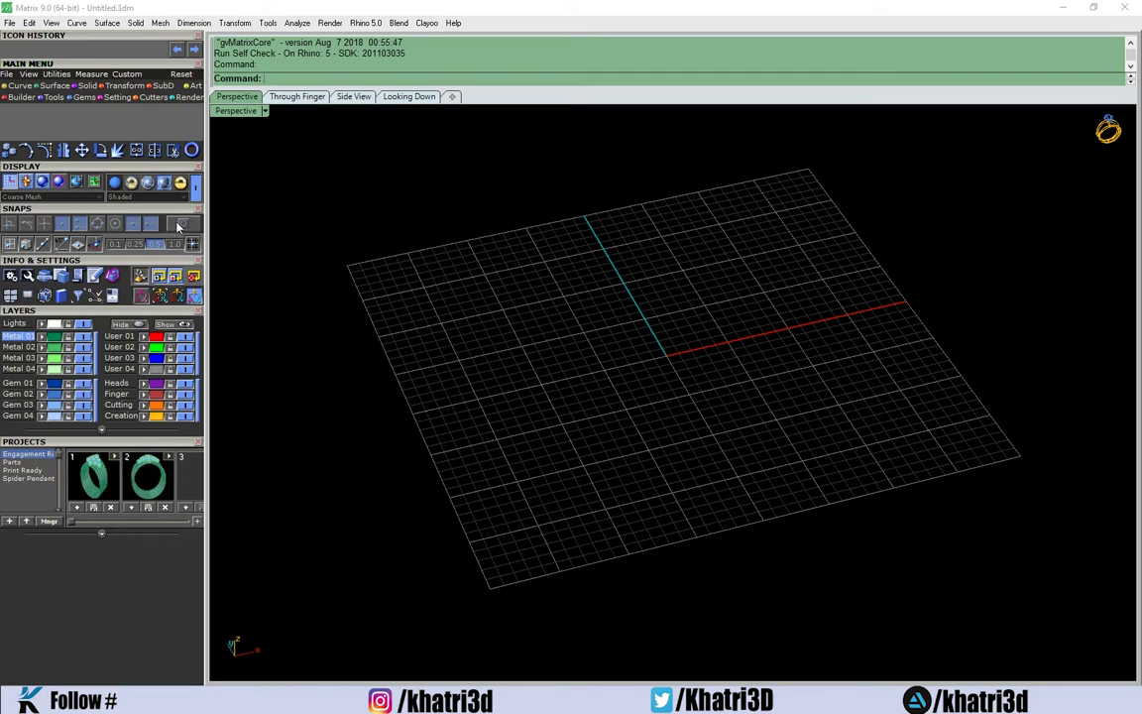
right_click_drag(609, 248, 531, 295)
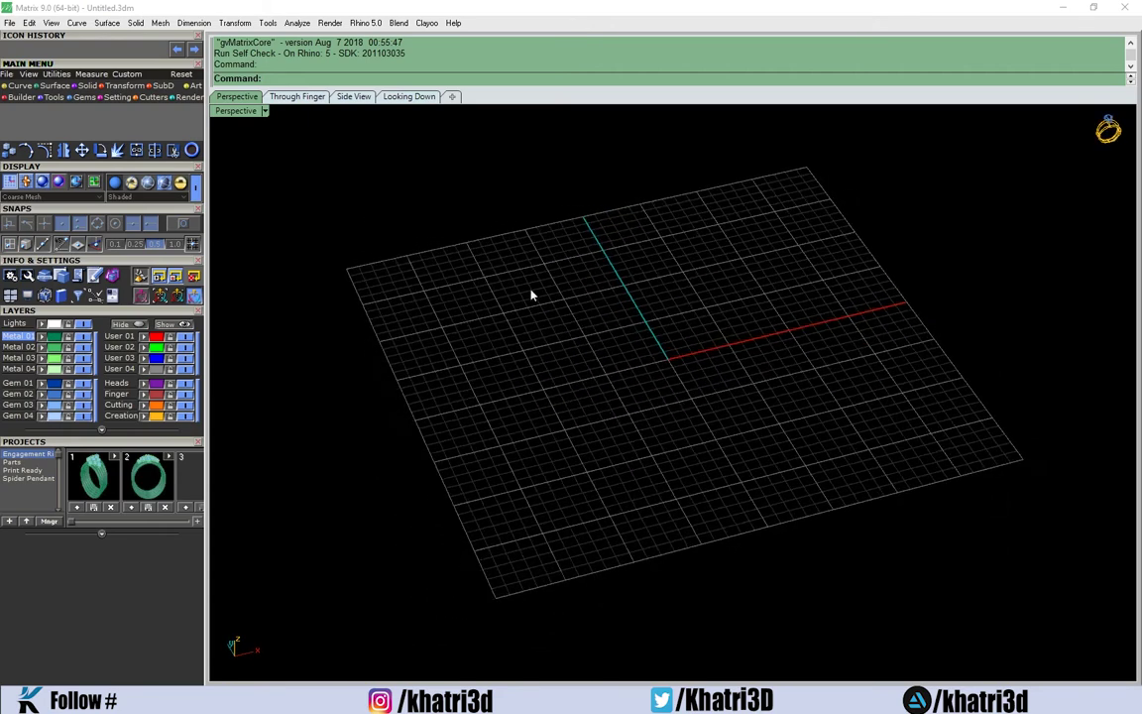
Create a ring rail circle for USA ring size 8
left_click(195, 156)
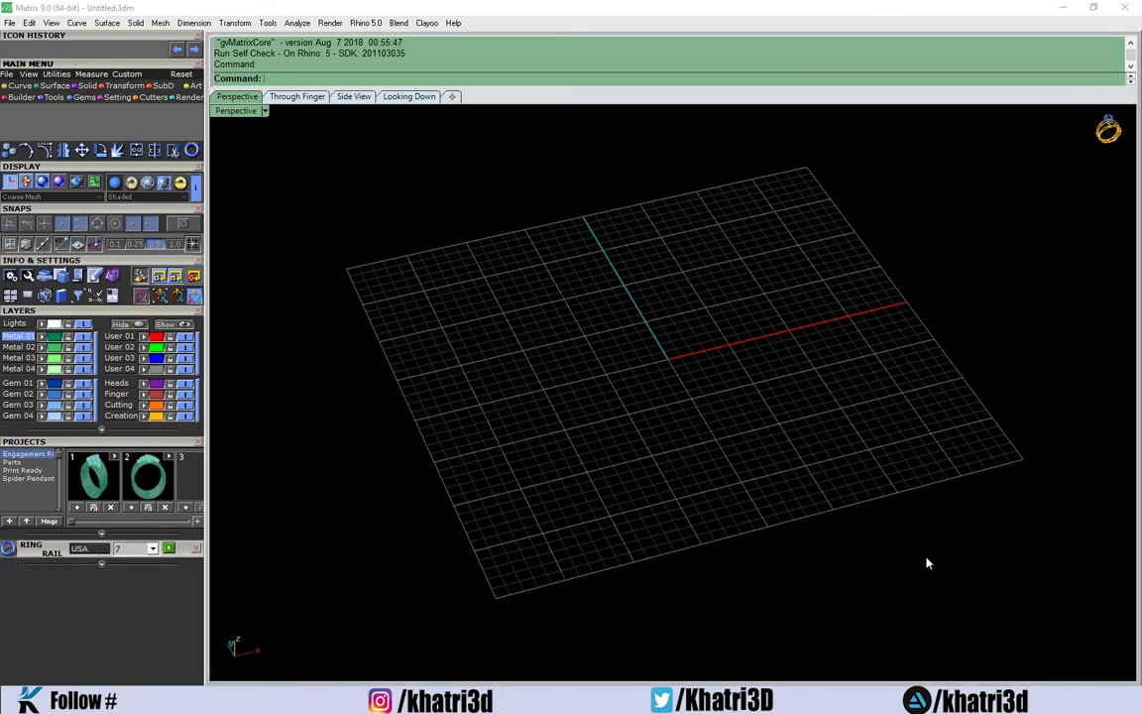
left_click(87, 551)
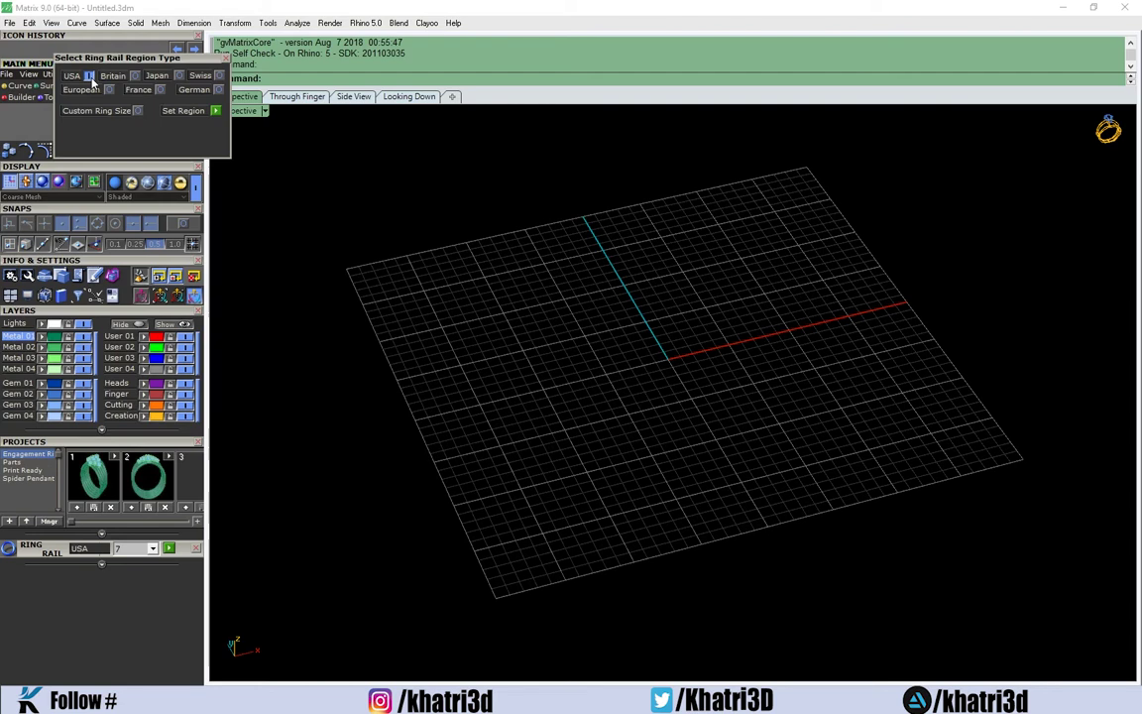
left_click(216, 112)
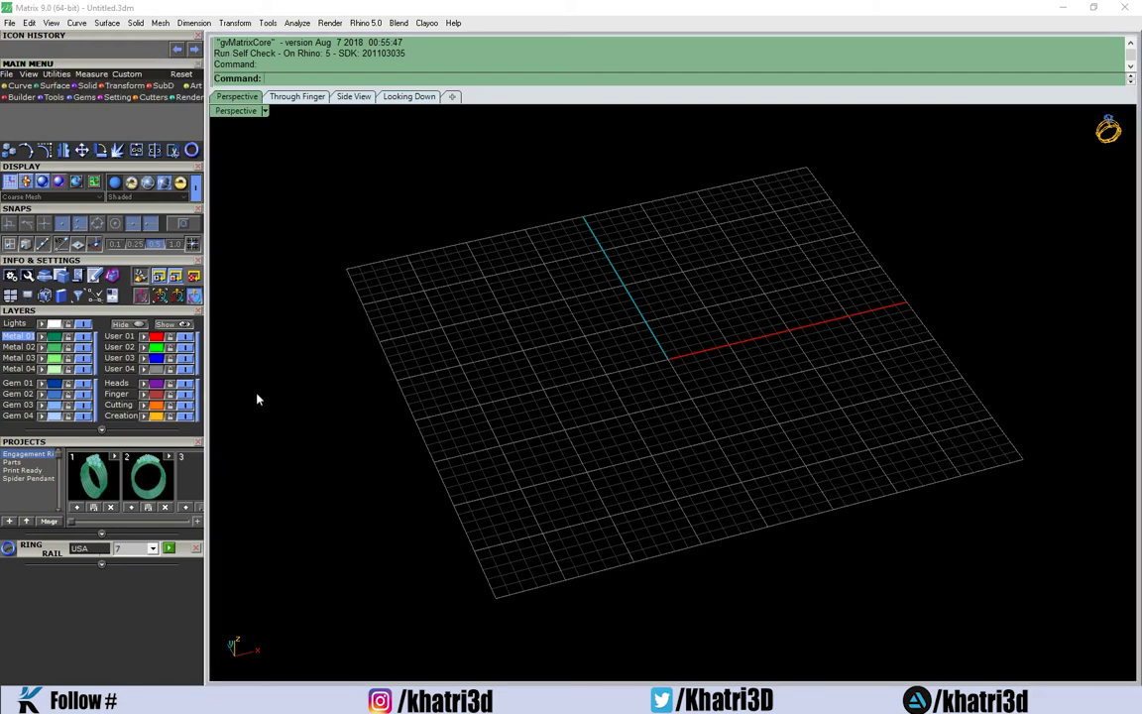
left_click(154, 548)
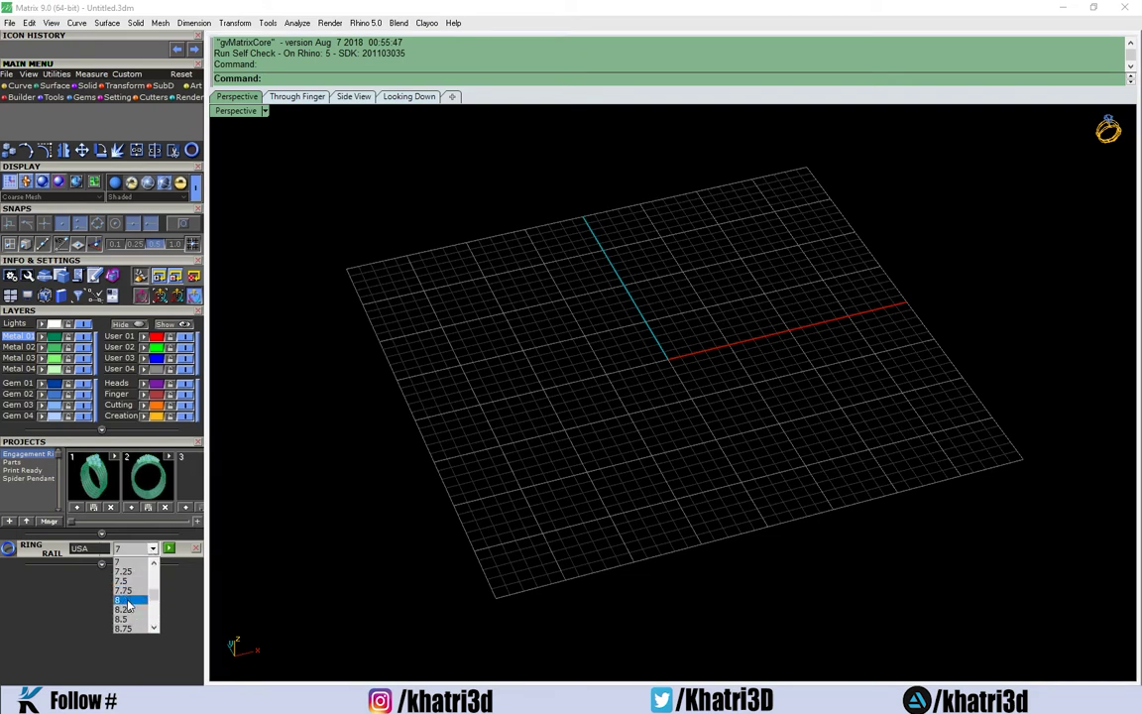
left_click(129, 601)
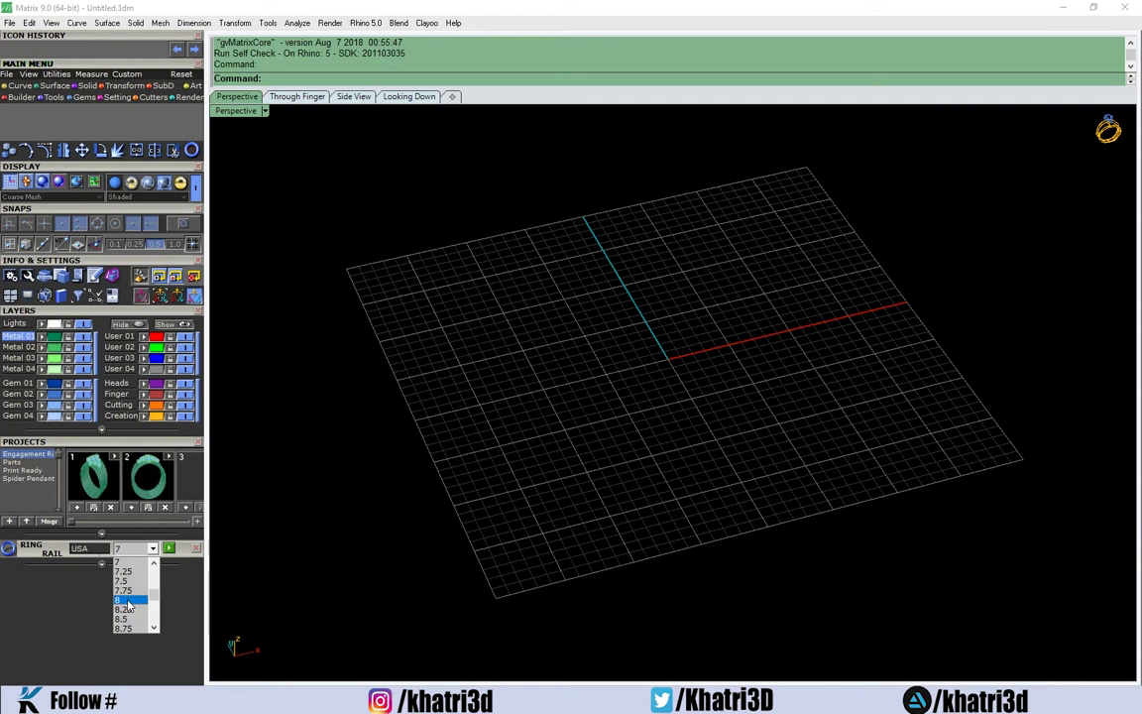
left_click(168, 553)
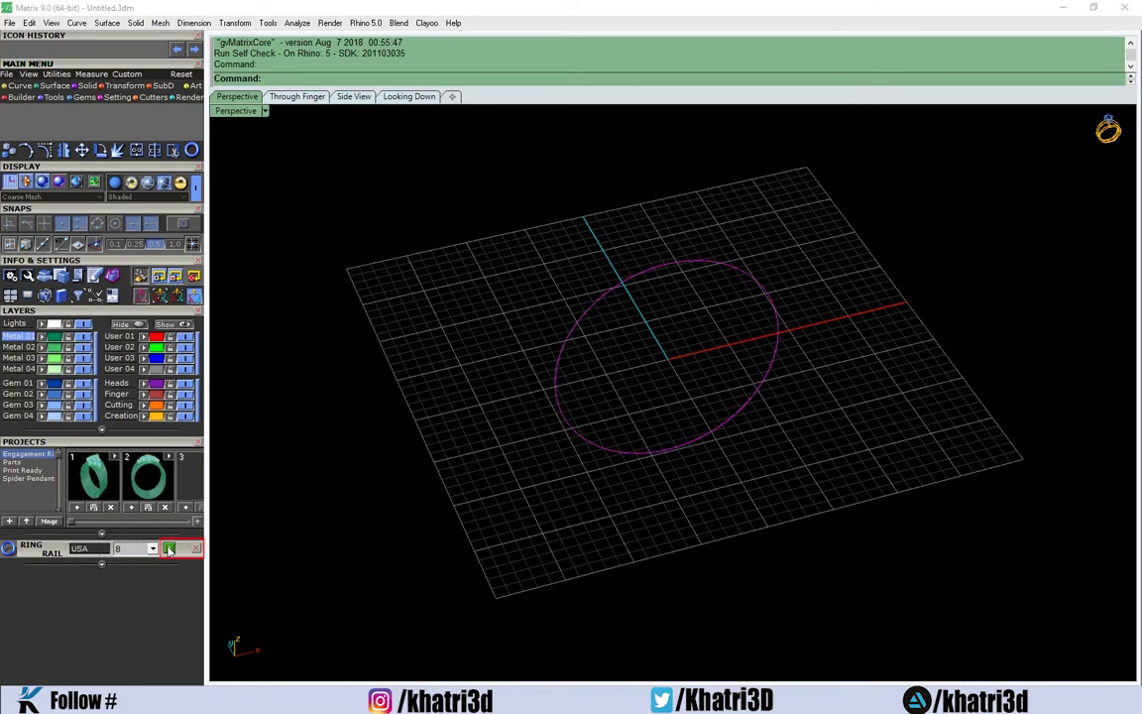
Orbit until the ring stands upright, select the ring rail, and show its actions with F6
right_click_drag(609, 376, 790, 308)
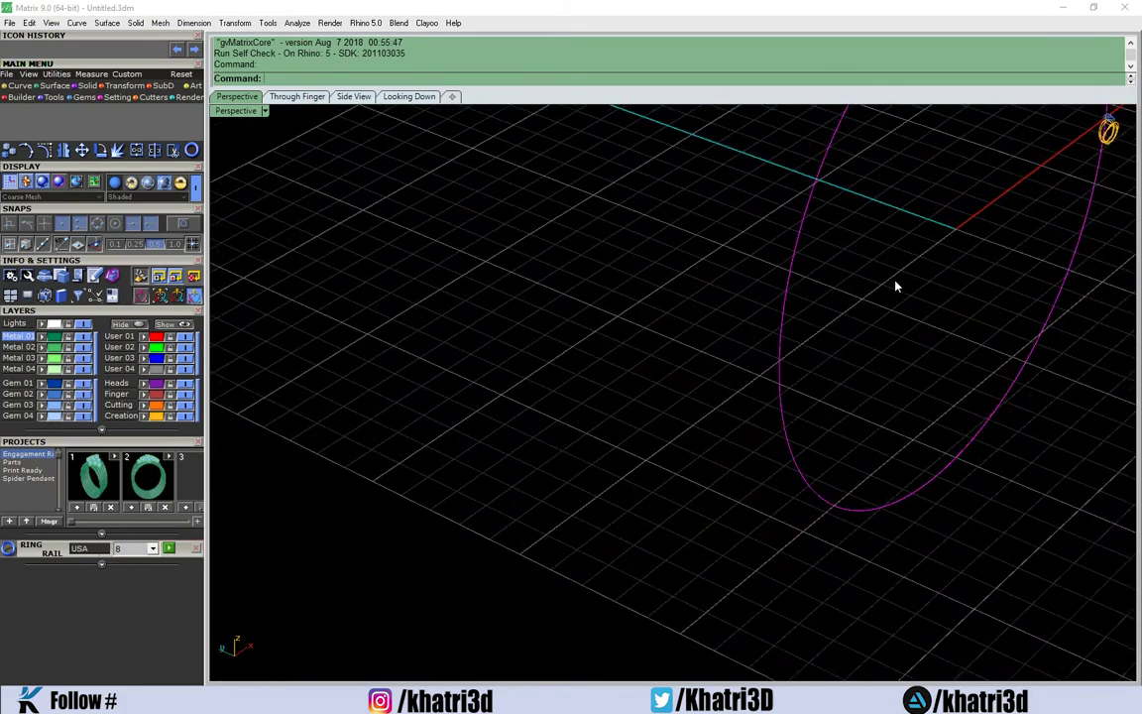
right_click_drag(897, 286, 701, 324)
scroll(701, 324, "down", 5)
mouse_move(770, 288)
right_mouse_down()
mouse_move(716, 339)
mouse_move(716, 308)
mouse_move(702, 317)
mouse_move(703, 343)
right_mouse_up()
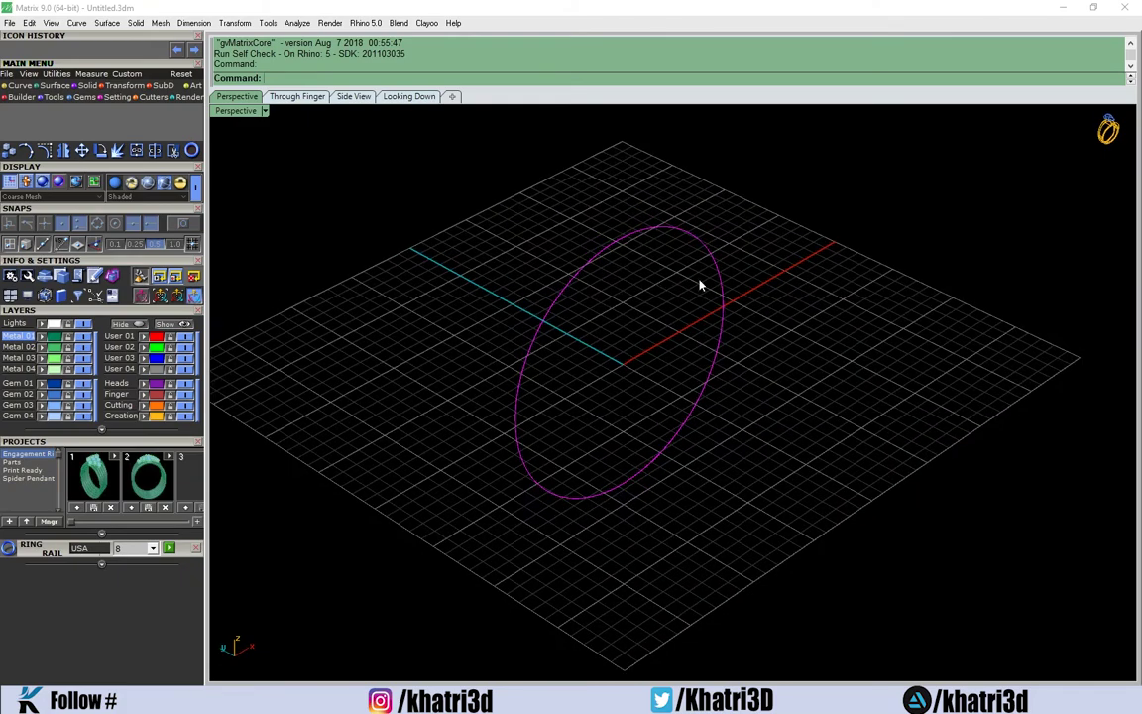
scroll(644, 326, "up", 3)
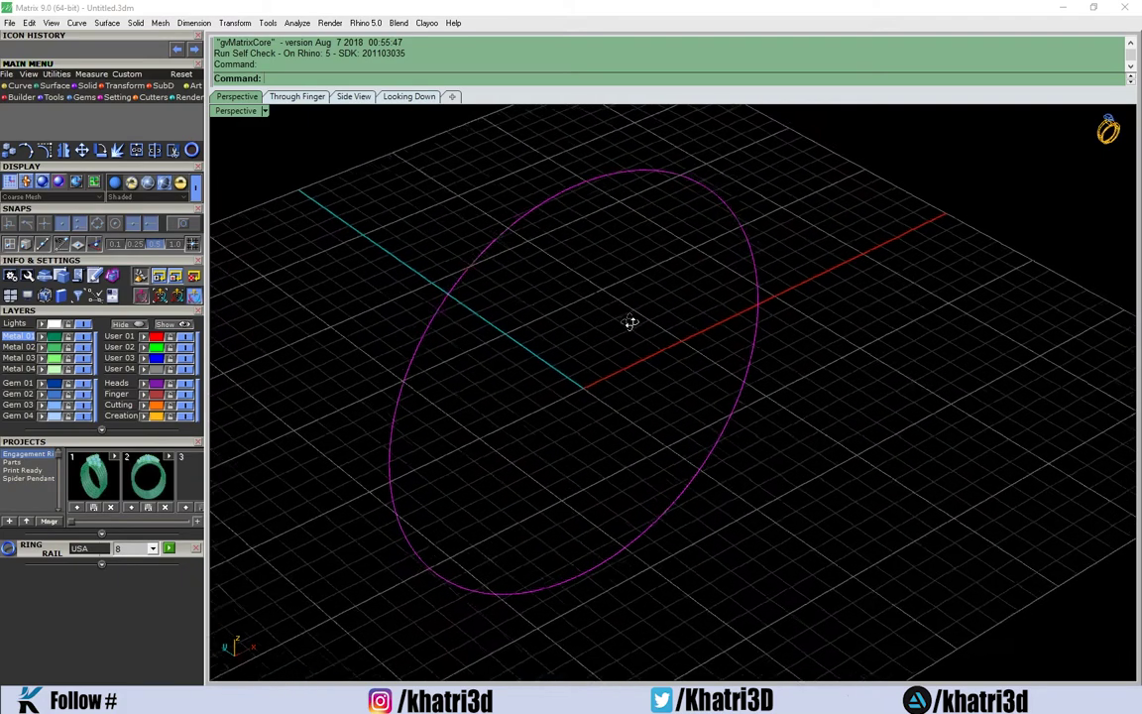
scroll(629, 321, "up", 2)
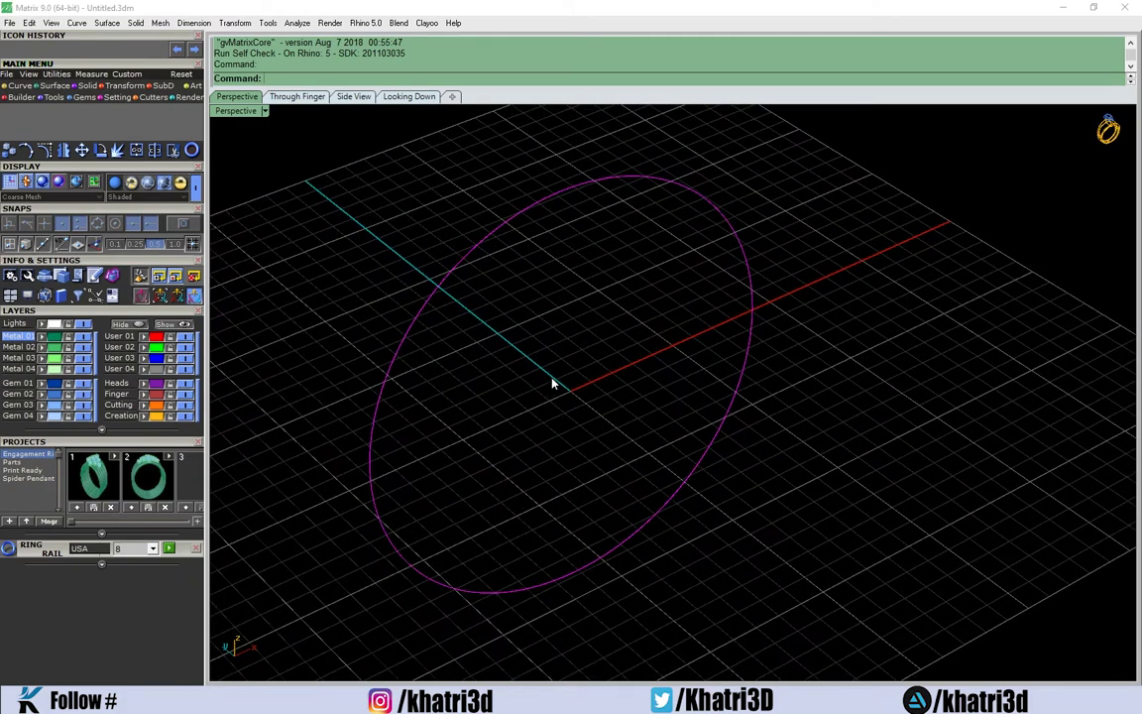
scroll(555, 377, "down", 3)
mouse_move(555, 378)
right_mouse_down()
mouse_move(637, 344)
mouse_move(711, 283)
mouse_move(752, 298)
mouse_move(614, 297)
right_mouse_up()
scroll(614, 297, "up", 2)
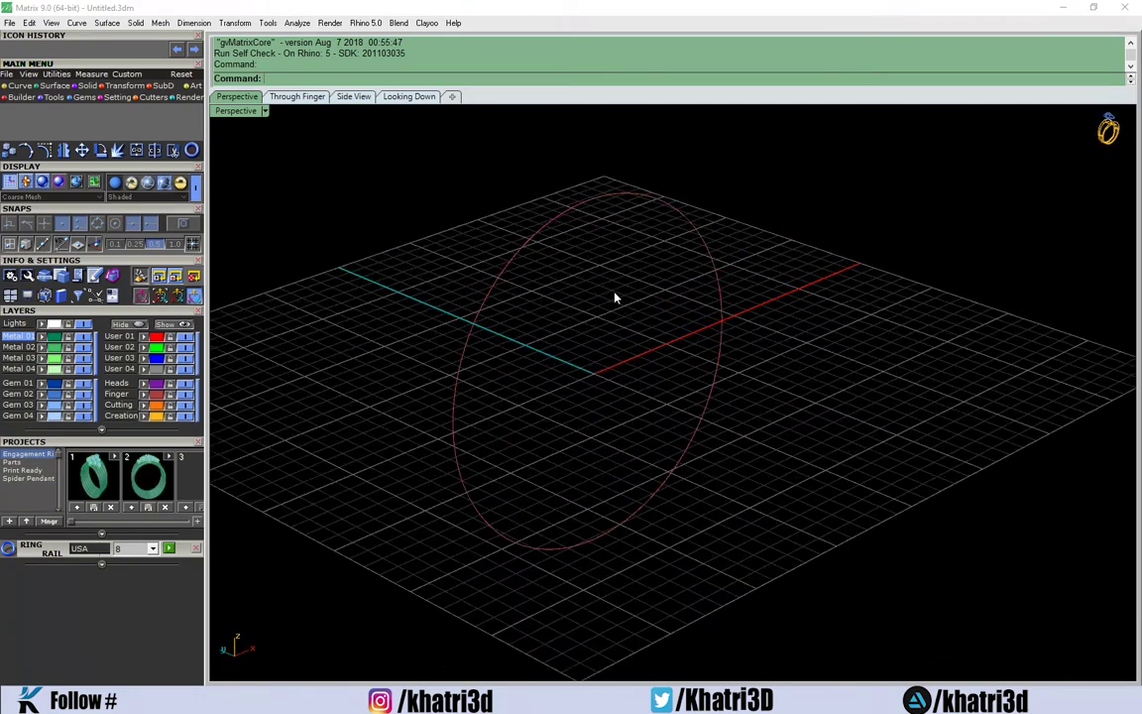
left_click(548, 238)
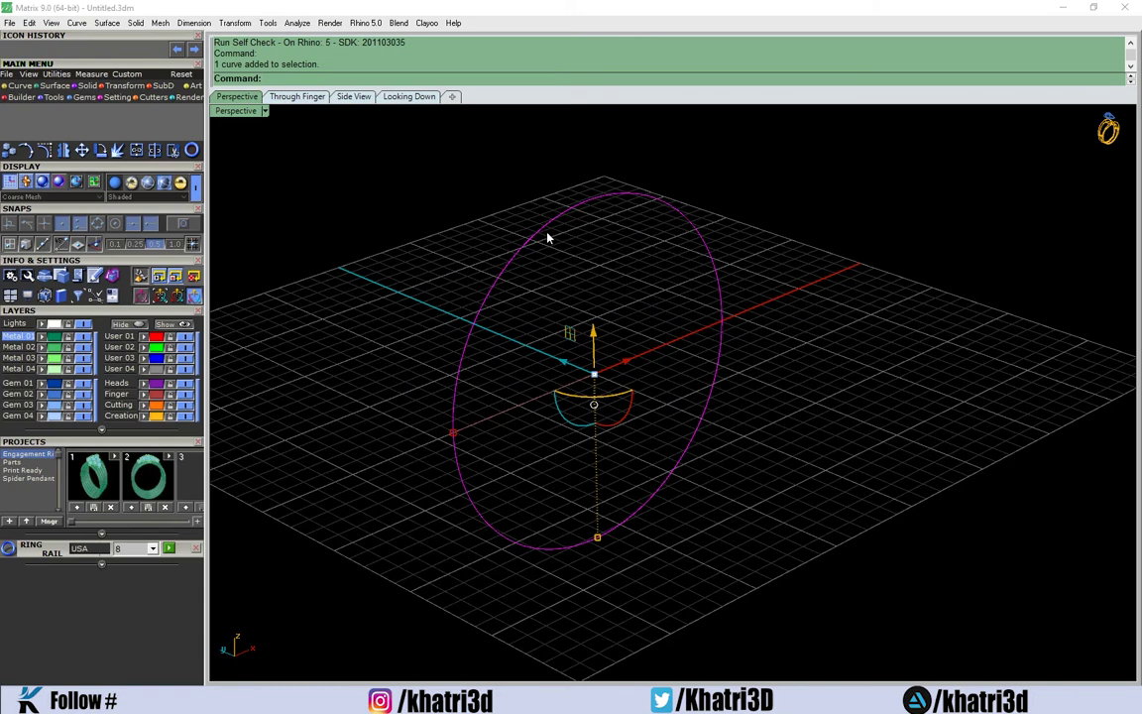
key("F6")
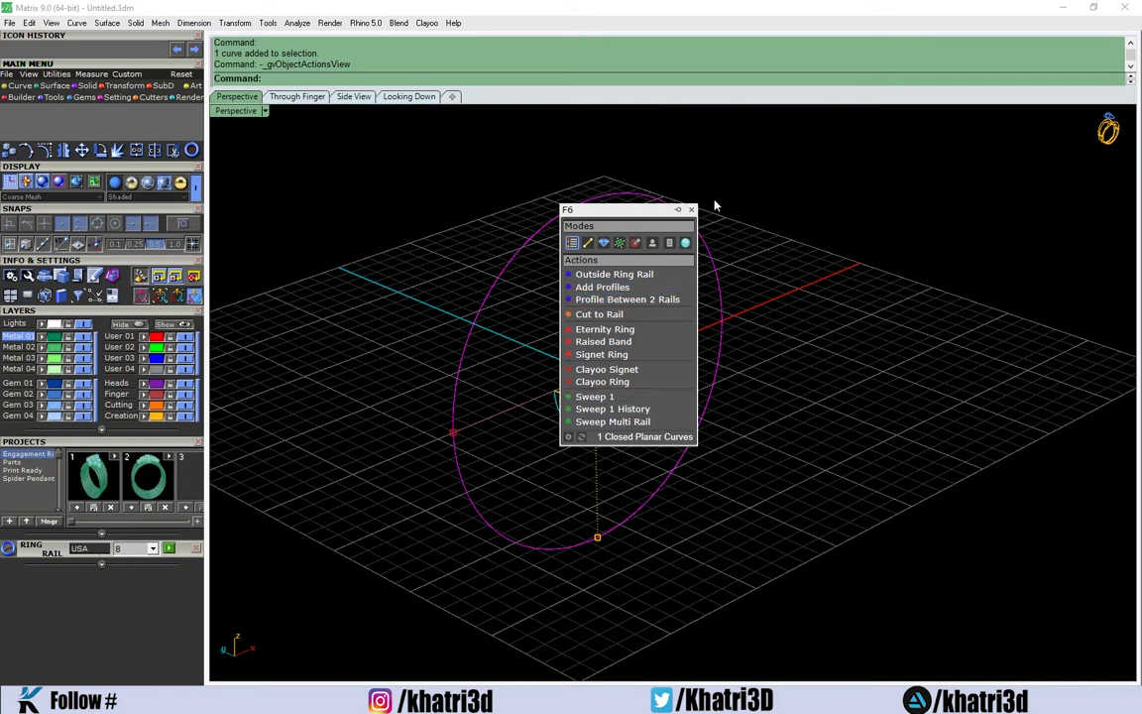
Close the curve actions list and reselect the ring rail, leaving it in place
left_click(506, 323)
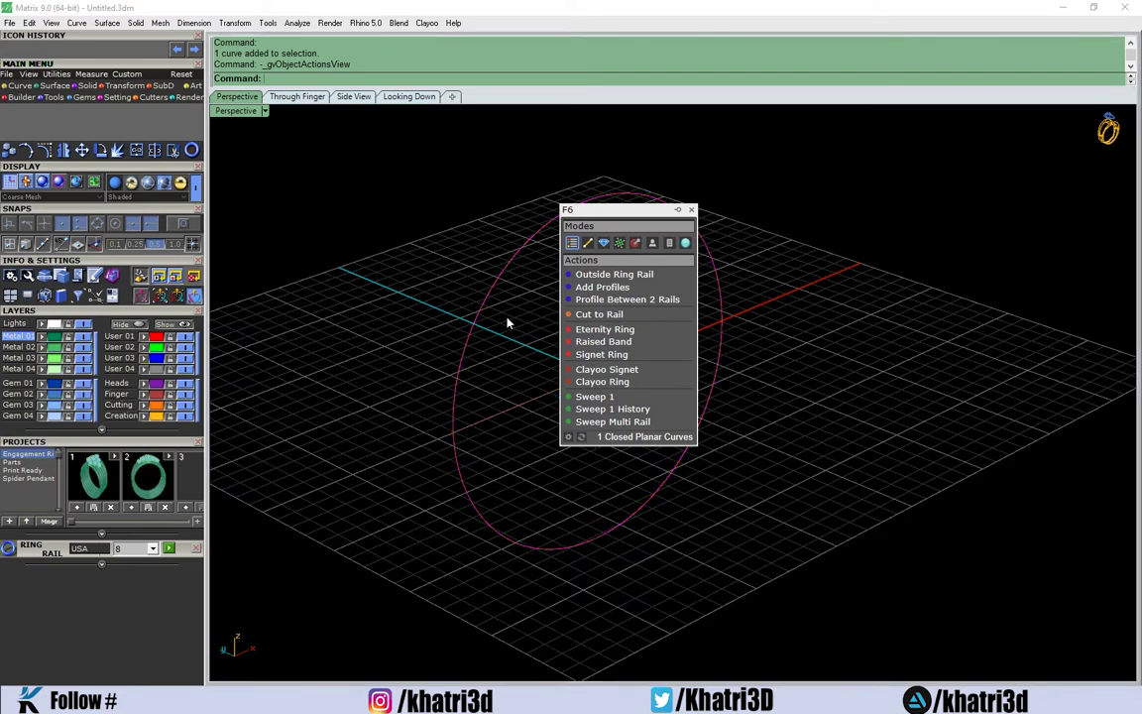
left_click(691, 212)
mouse_move(598, 275)
right_mouse_down()
mouse_move(617, 289)
mouse_move(810, 232)
mouse_move(607, 273)
mouse_move(639, 300)
right_mouse_up()
scroll(638, 301, "down", 5)
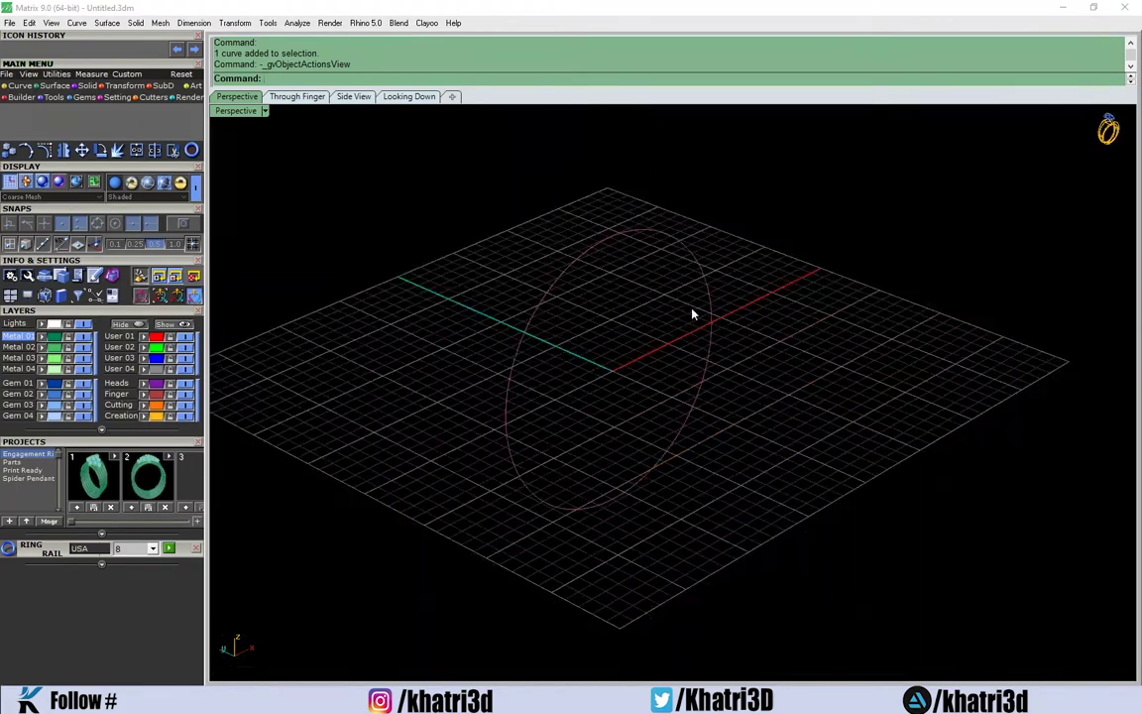
left_click(710, 307)
mouse_move(710, 306)
left_mouse_down()
mouse_move(709, 268)
mouse_move(710, 306)
left_mouse_up()
mouse_move(668, 331)
right_mouse_down()
mouse_move(688, 352)
mouse_move(585, 258)
right_mouse_up()
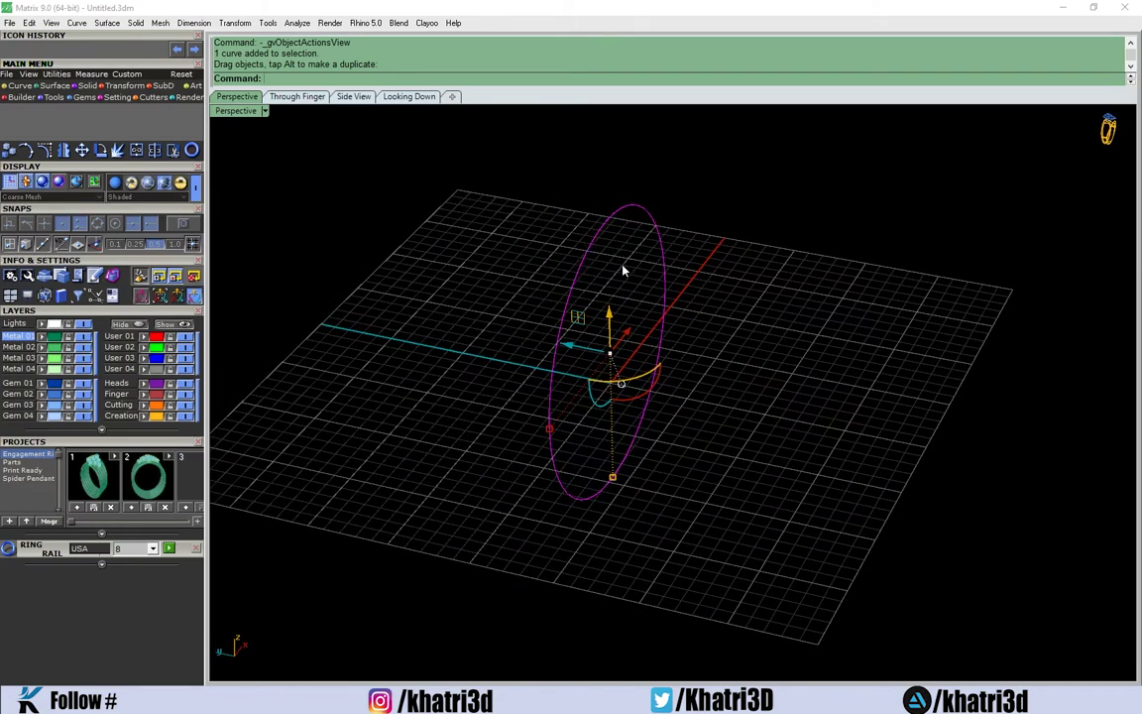
Check the ring face-on in Through Finger view, then return to Perspective
right_click_drag(587, 244, 595, 288)
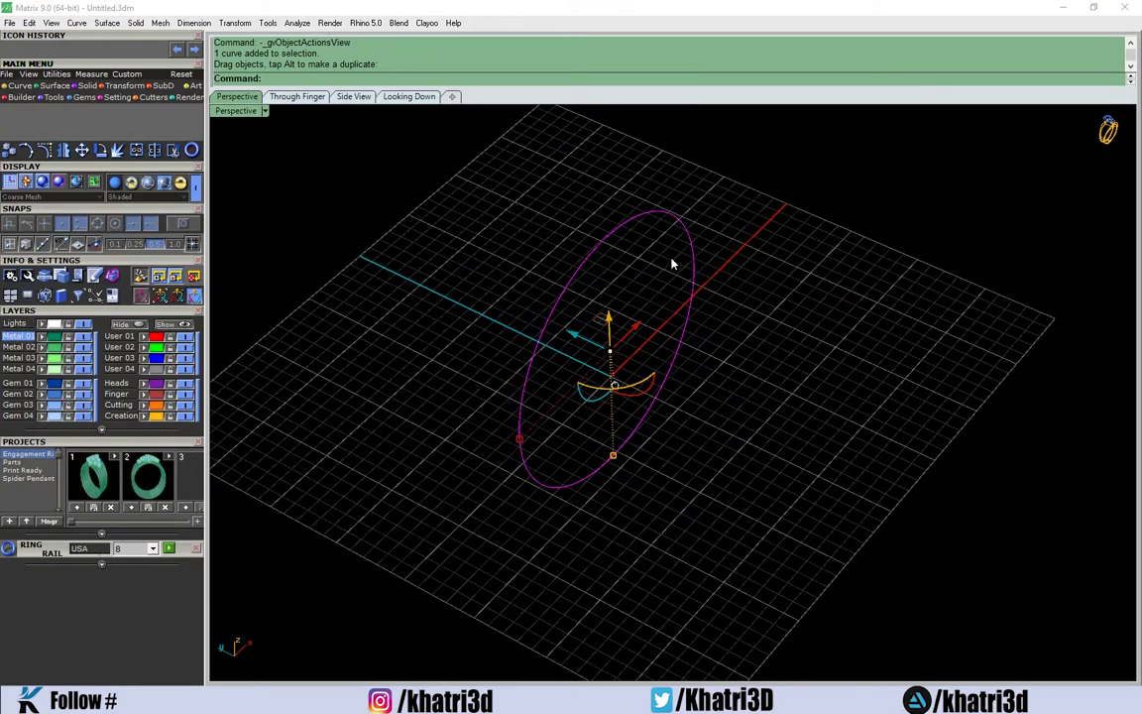
left_click(296, 96)
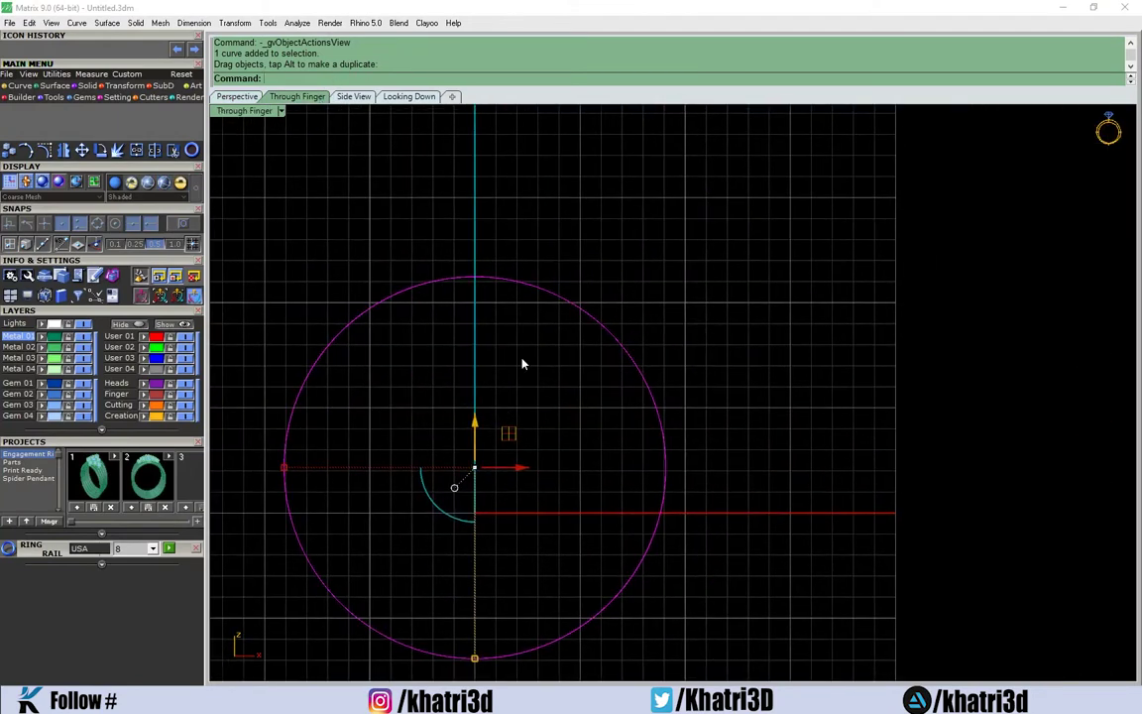
scroll(692, 369, "down", 3)
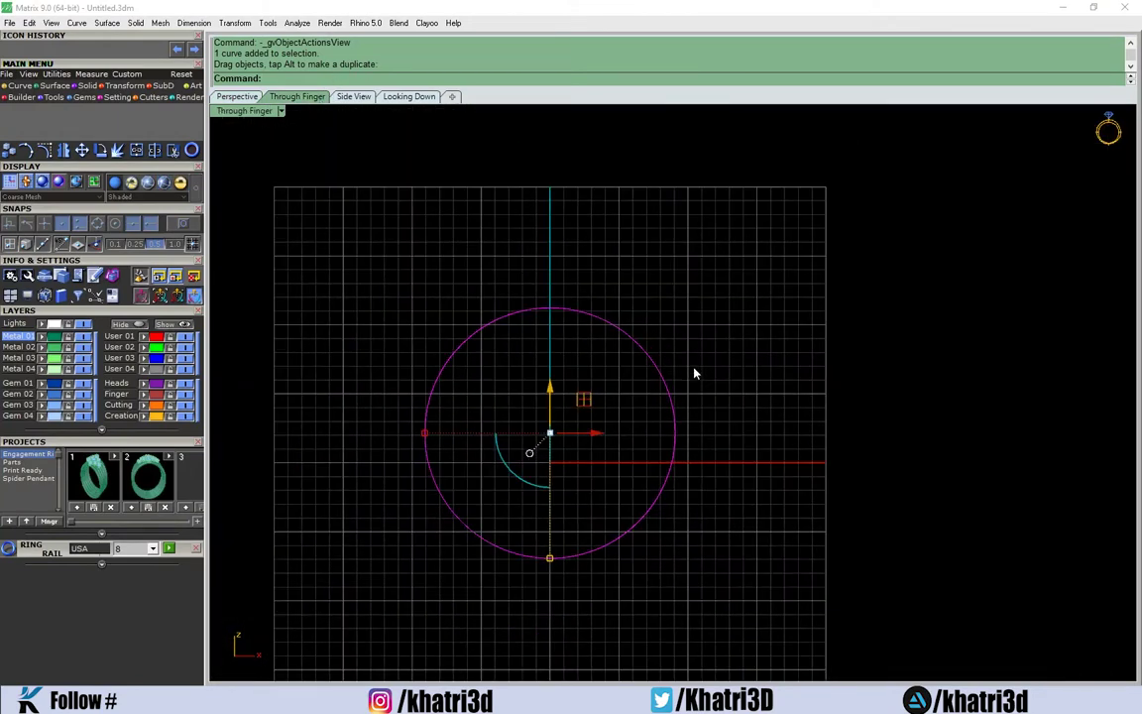
left_click(236, 96)
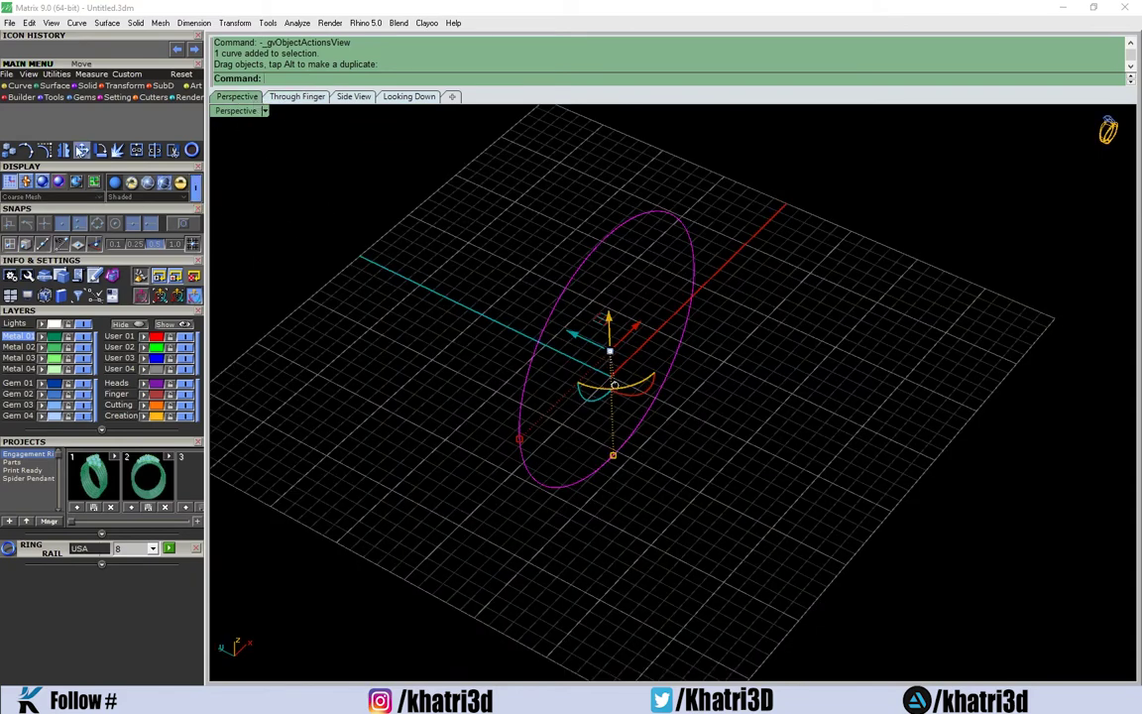
Draw an arc for the half-round profile in the Through Finger view
left_click(20, 85)
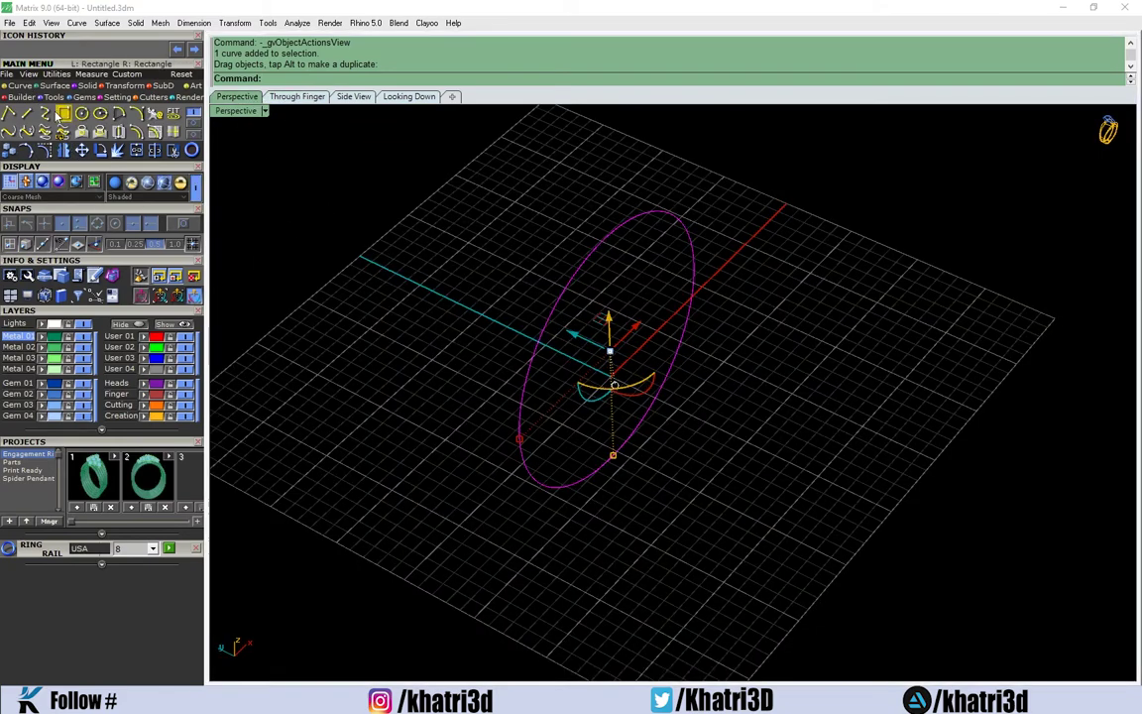
left_click(119, 113)
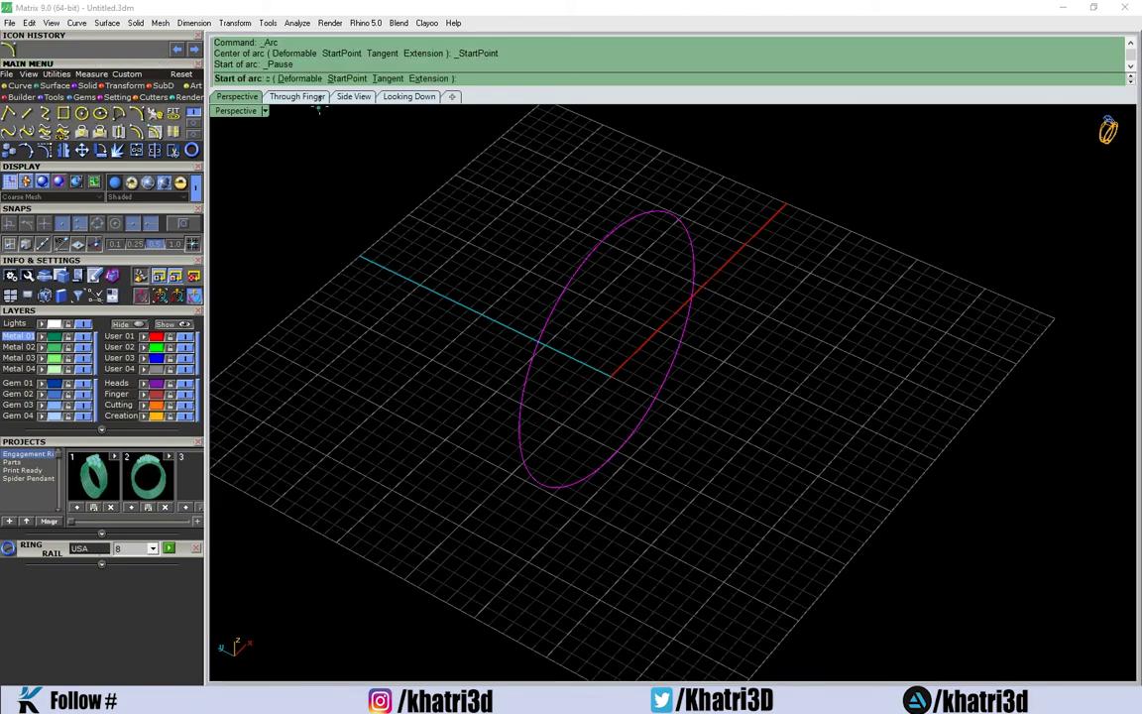
left_click(270, 96)
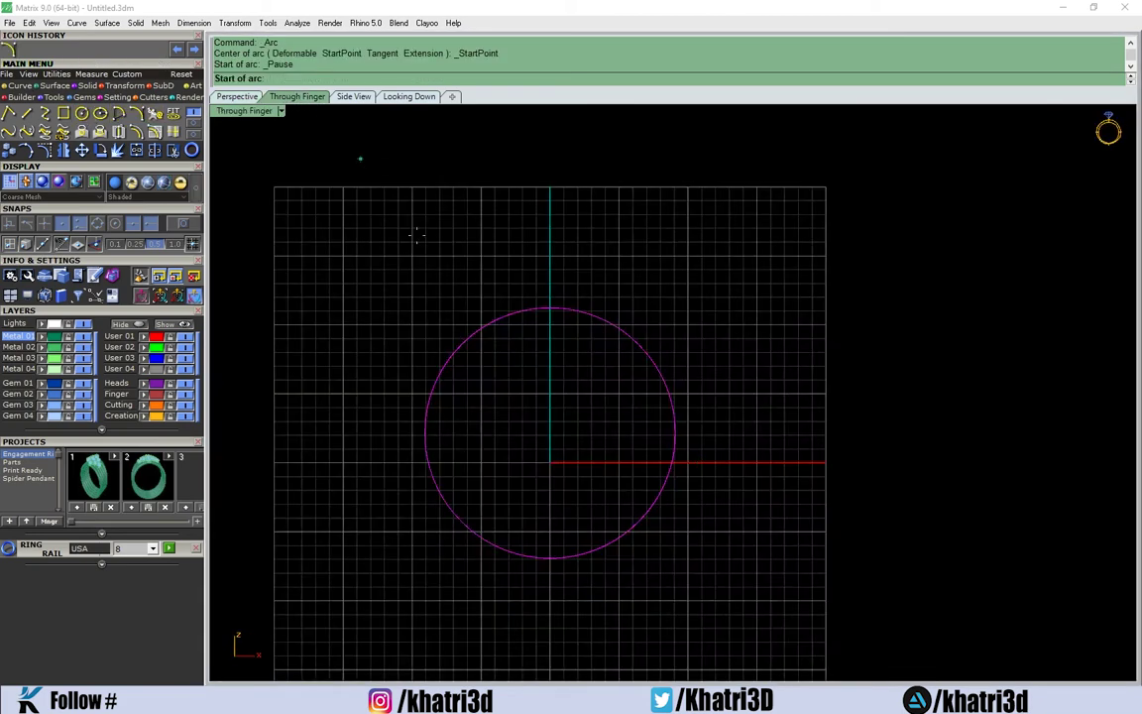
left_click(720, 426)
scroll(765, 427, "up", 3)
left_click(767, 424)
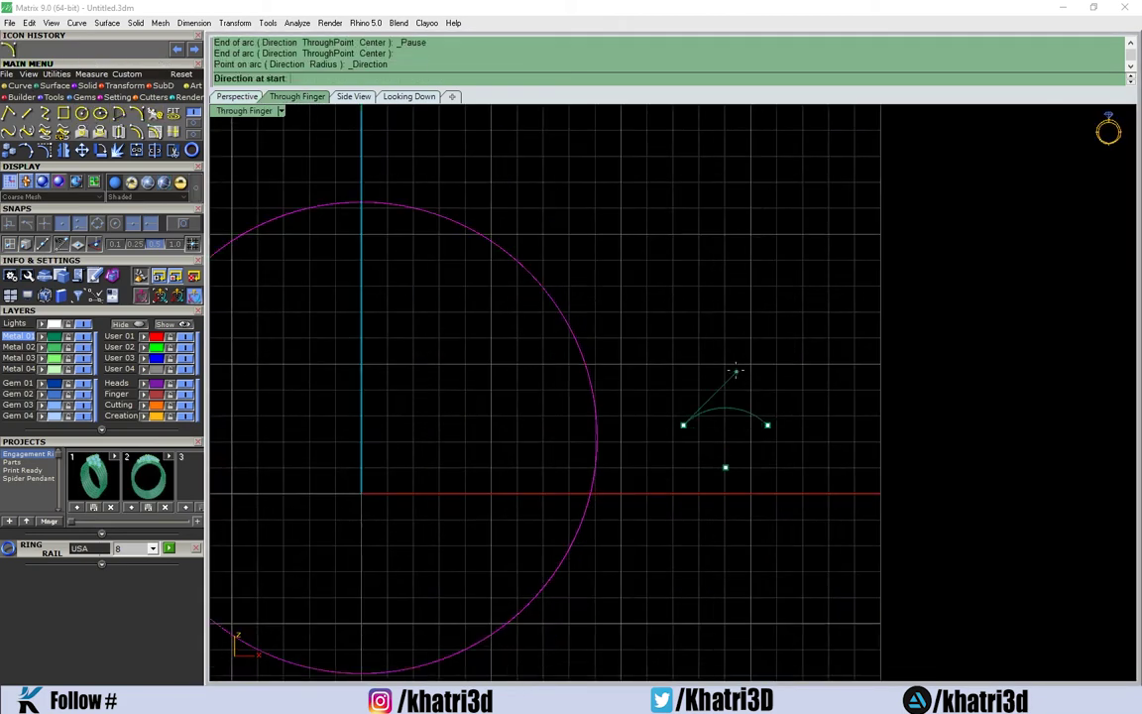
left_click(692, 339)
right_click_drag(842, 413, 853, 422)
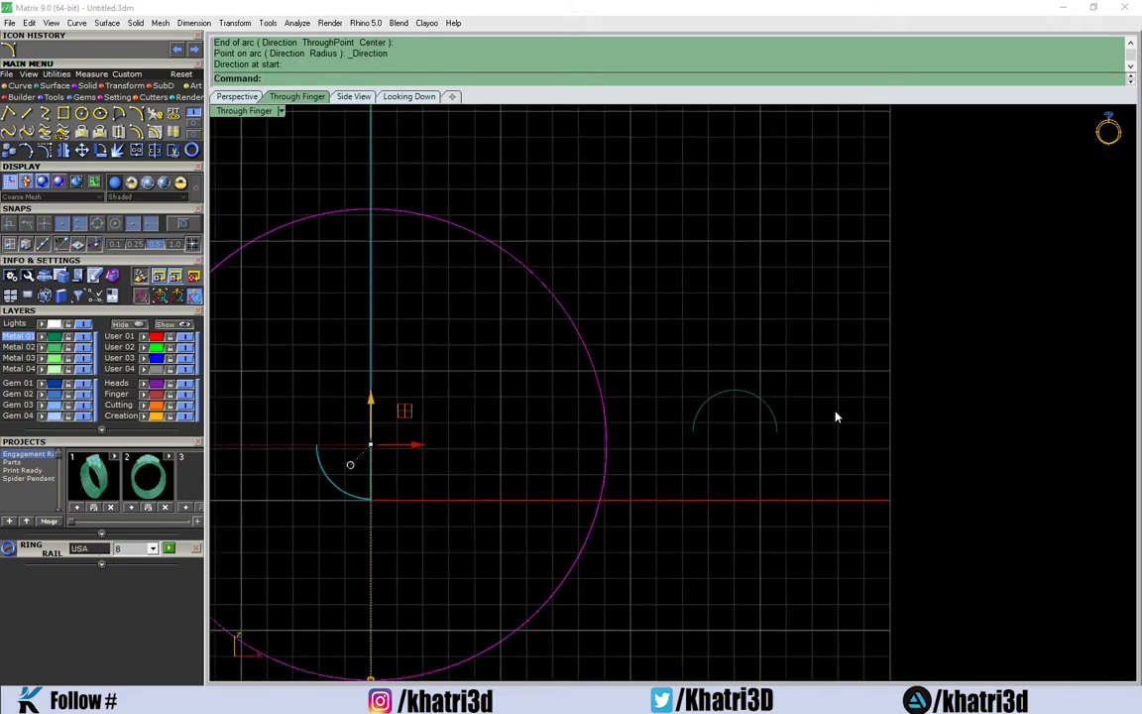
Close the arc with a straight line and join both into one closed curve
key("l")
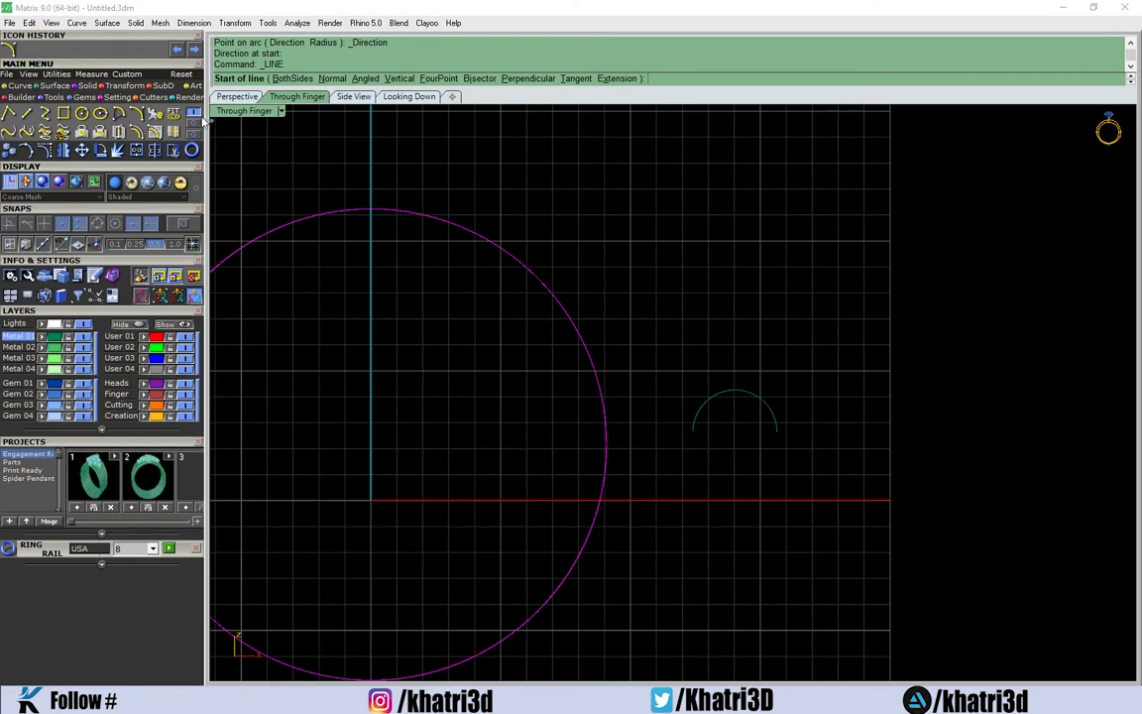
left_click(25, 111)
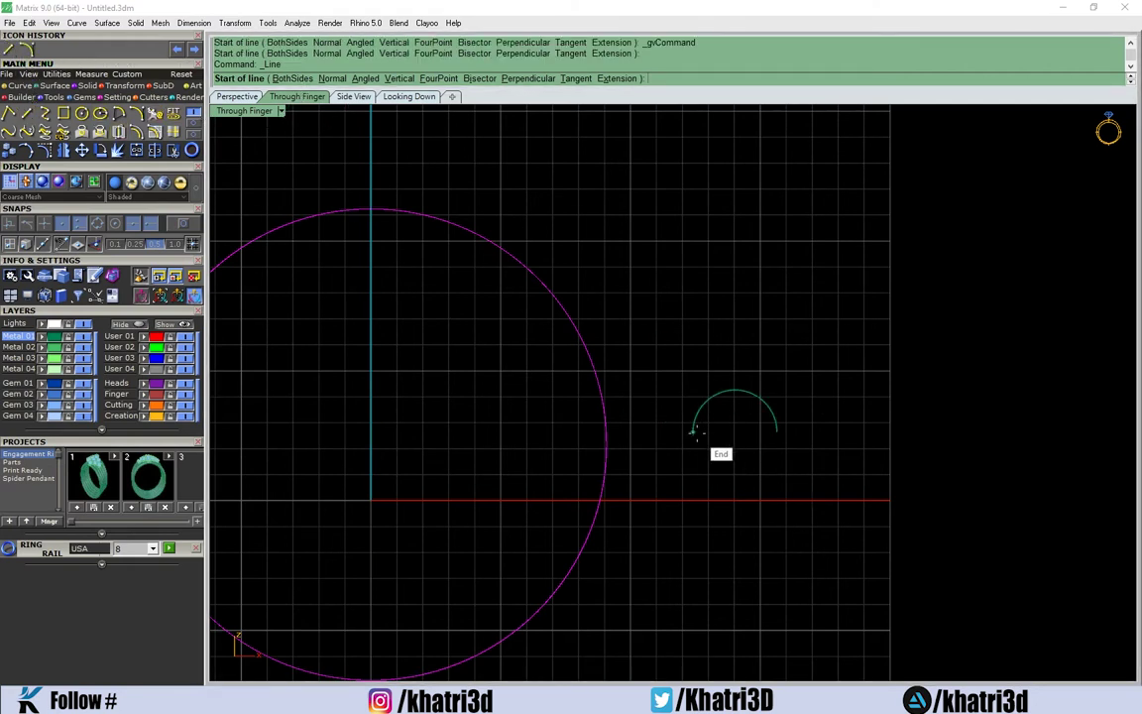
left_click(693, 432)
left_click(777, 432)
left_click_drag(811, 359, 678, 486)
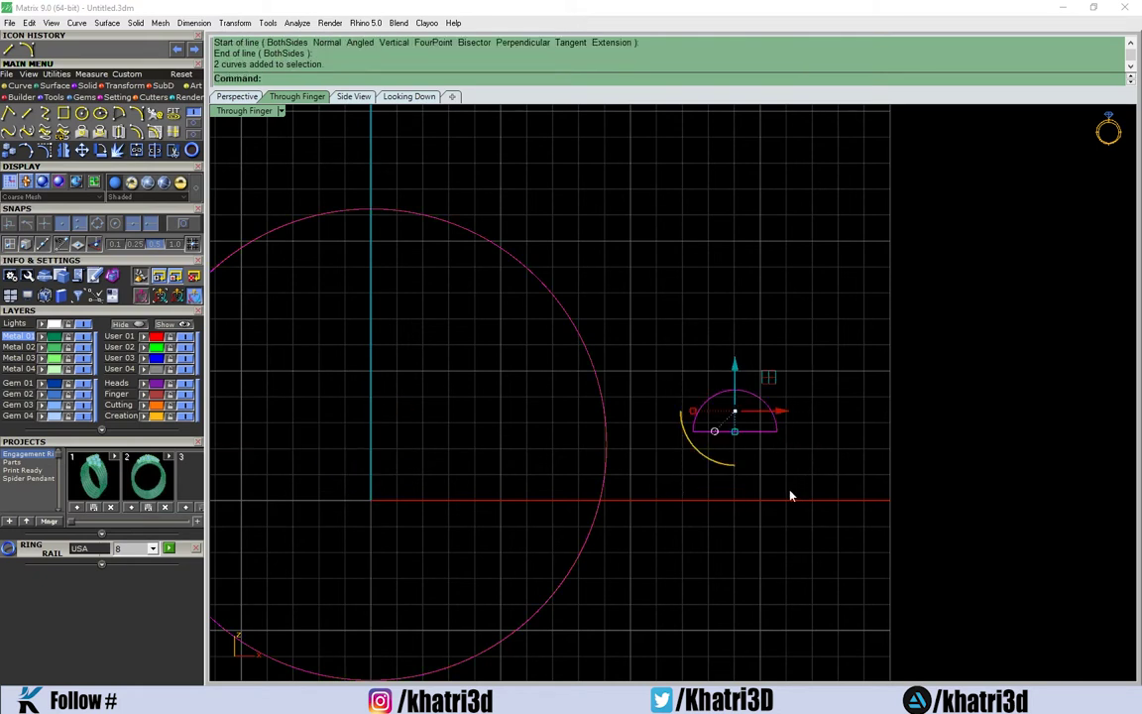
key("ctrl+j")
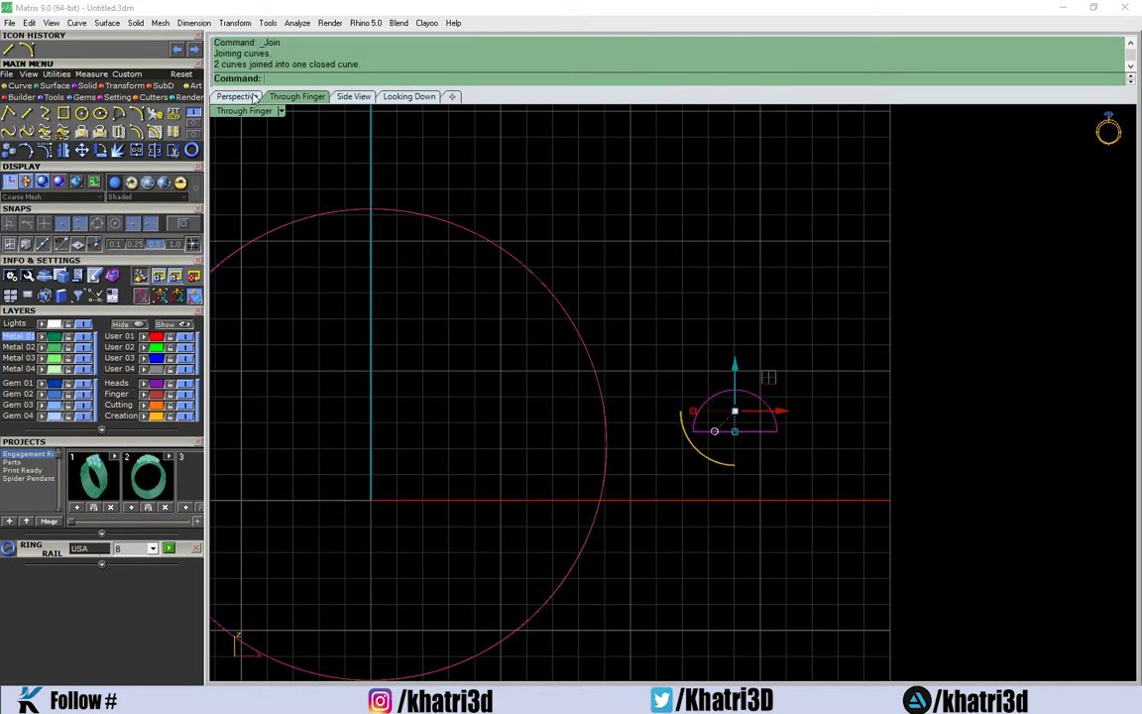
Rotate the half-round profile upright in the Perspective view
left_click(222, 95)
mouse_move(786, 260)
right_mouse_down()
mouse_move(744, 271)
mouse_move(811, 288)
mouse_move(844, 237)
right_mouse_up()
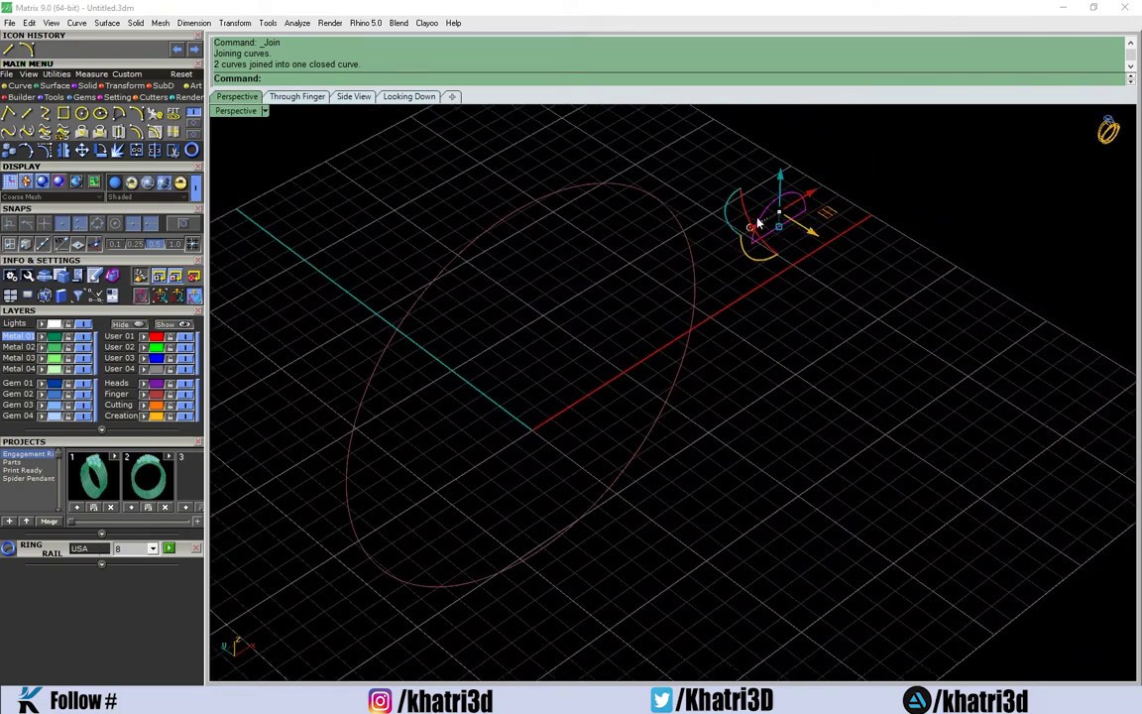
mouse_move(734, 204)
left_mouse_down()
mouse_move(712, 193)
mouse_move(679, 138)
left_mouse_up()
left_click(867, 224)
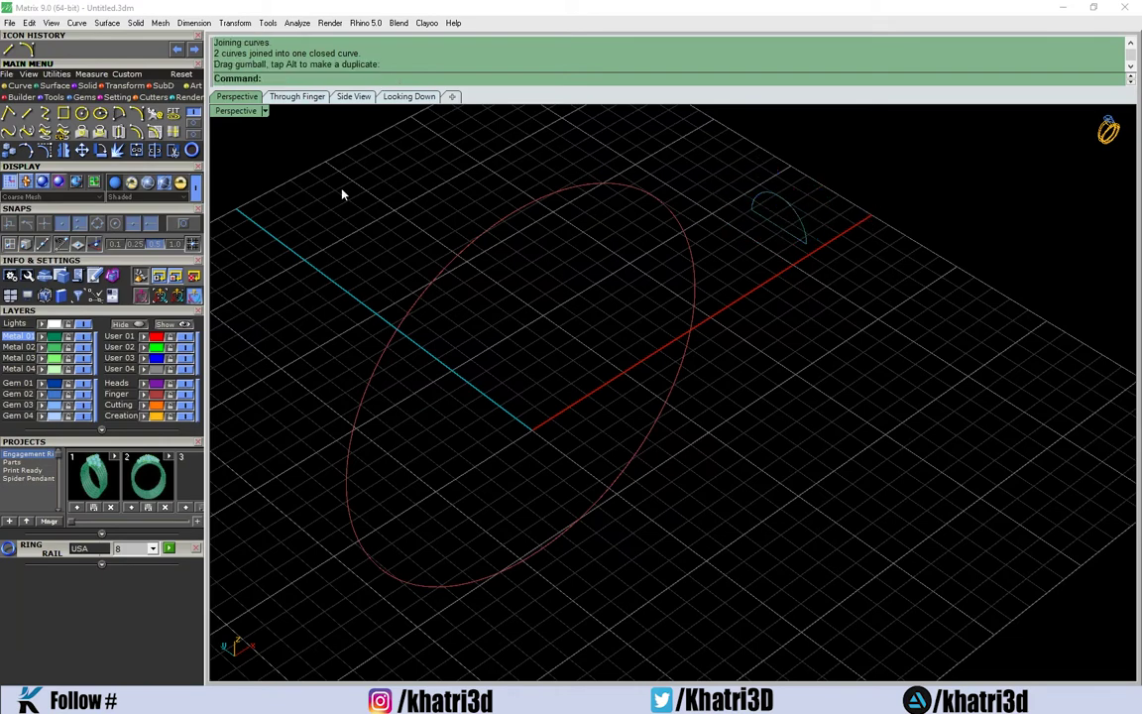
Move the profile from its midpoint onto the top of the ring rail circle
left_click(82, 150)
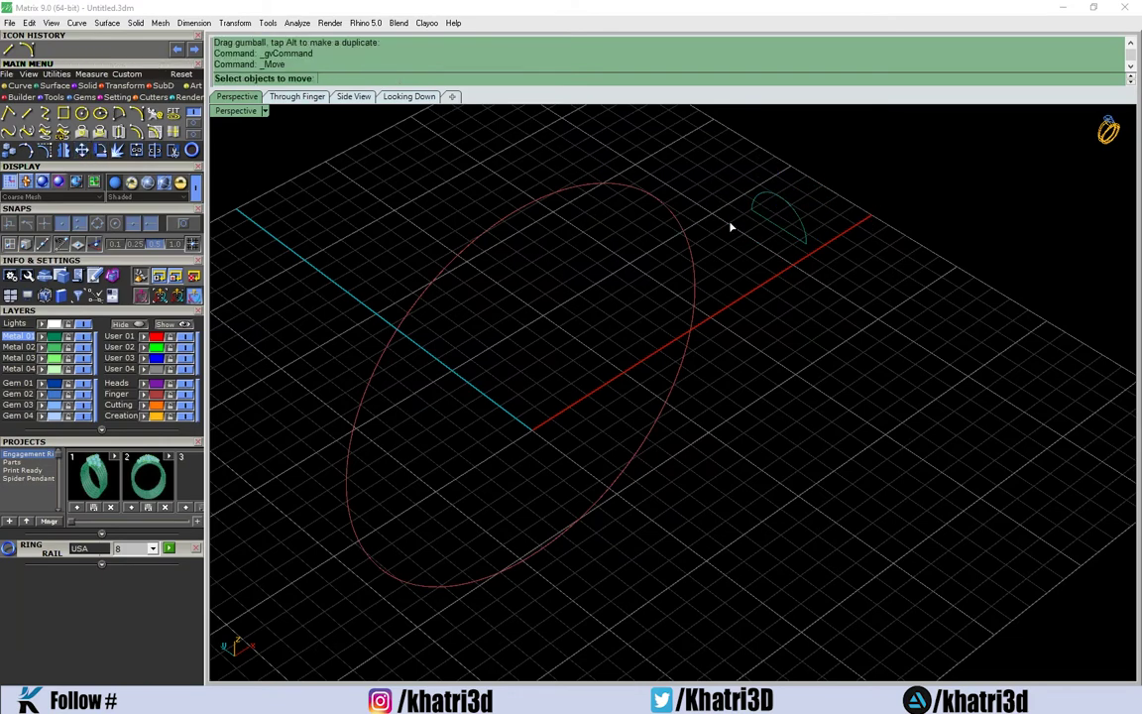
left_click(778, 233)
key("Return")
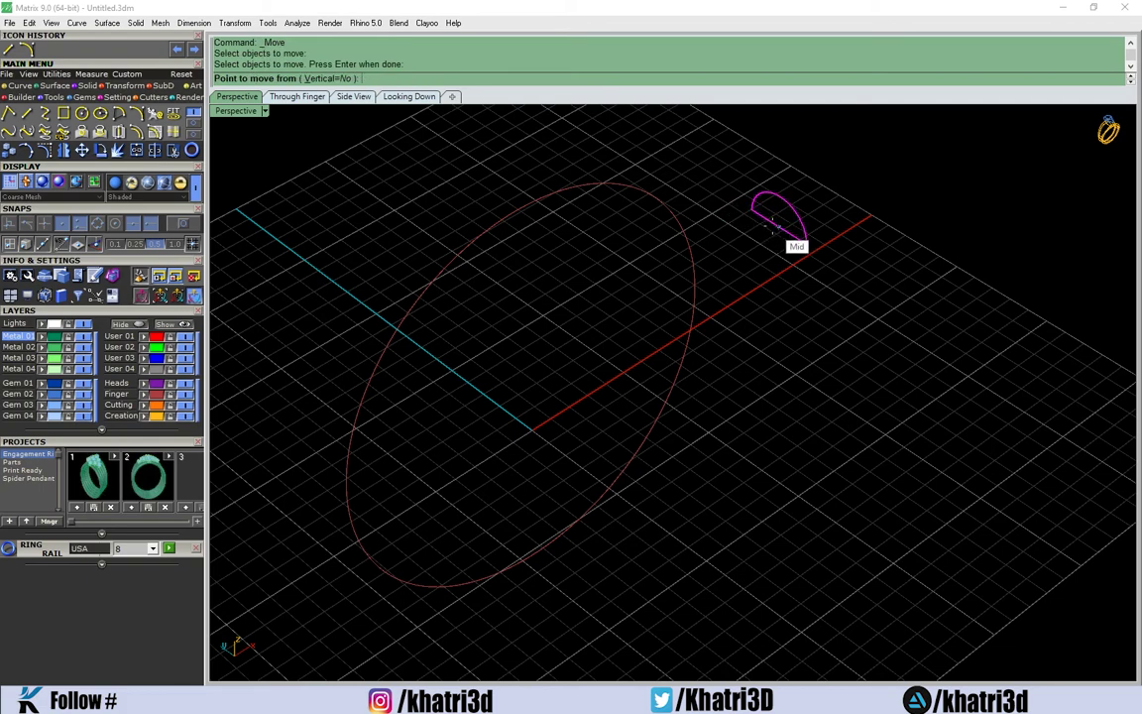
left_click(773, 225)
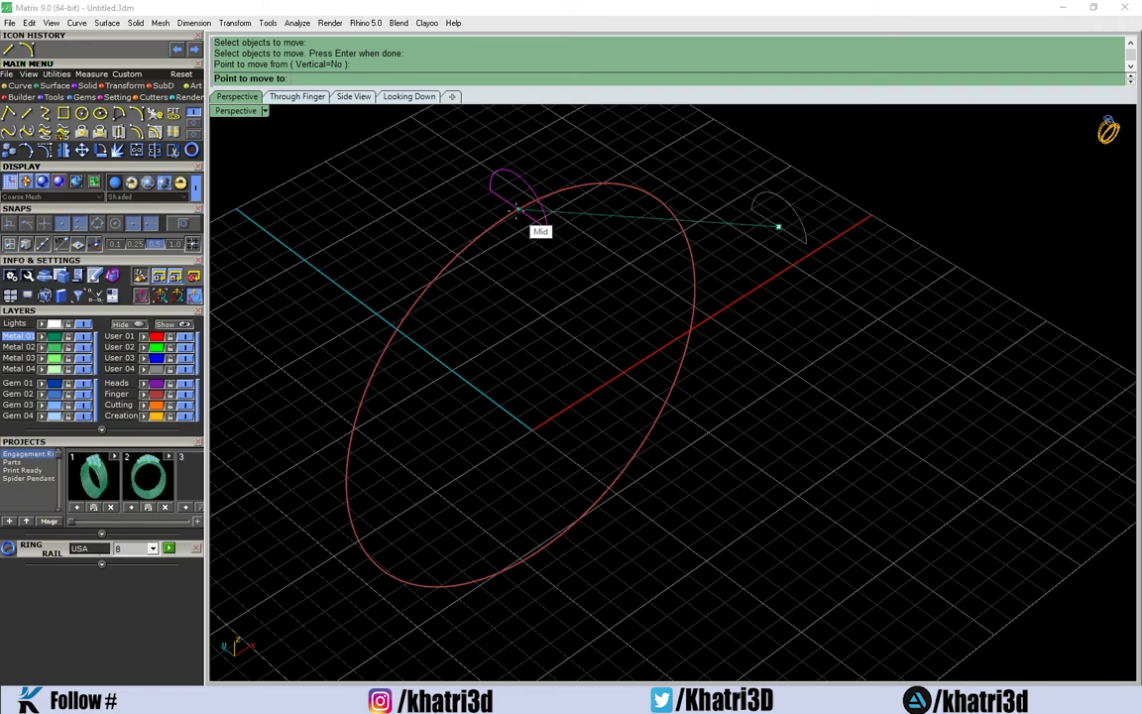
left_click(515, 208)
Orbit around the circle and profile to check the placement
mouse_move(513, 321)
right_mouse_down()
mouse_move(561, 298)
mouse_move(588, 228)
right_mouse_up()
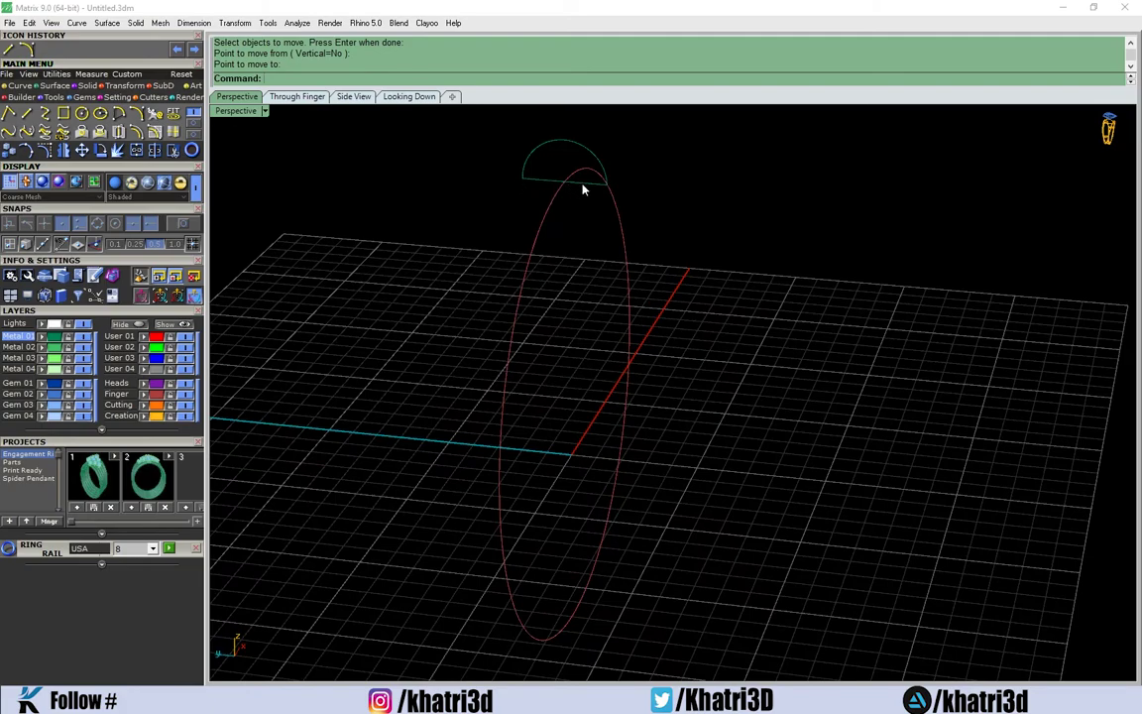
mouse_move(561, 164)
right_mouse_down()
mouse_move(616, 135)
mouse_move(644, 204)
mouse_move(553, 198)
right_mouse_up()
left_click(551, 198)
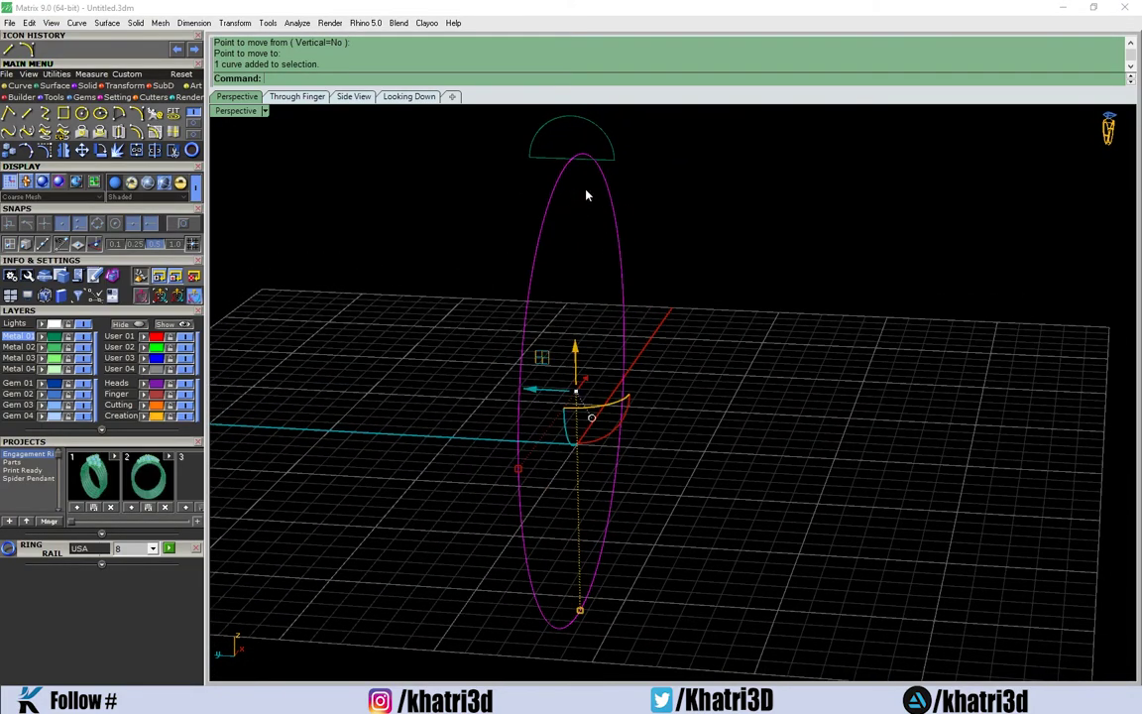
right_click_drag(745, 246, 566, 289)
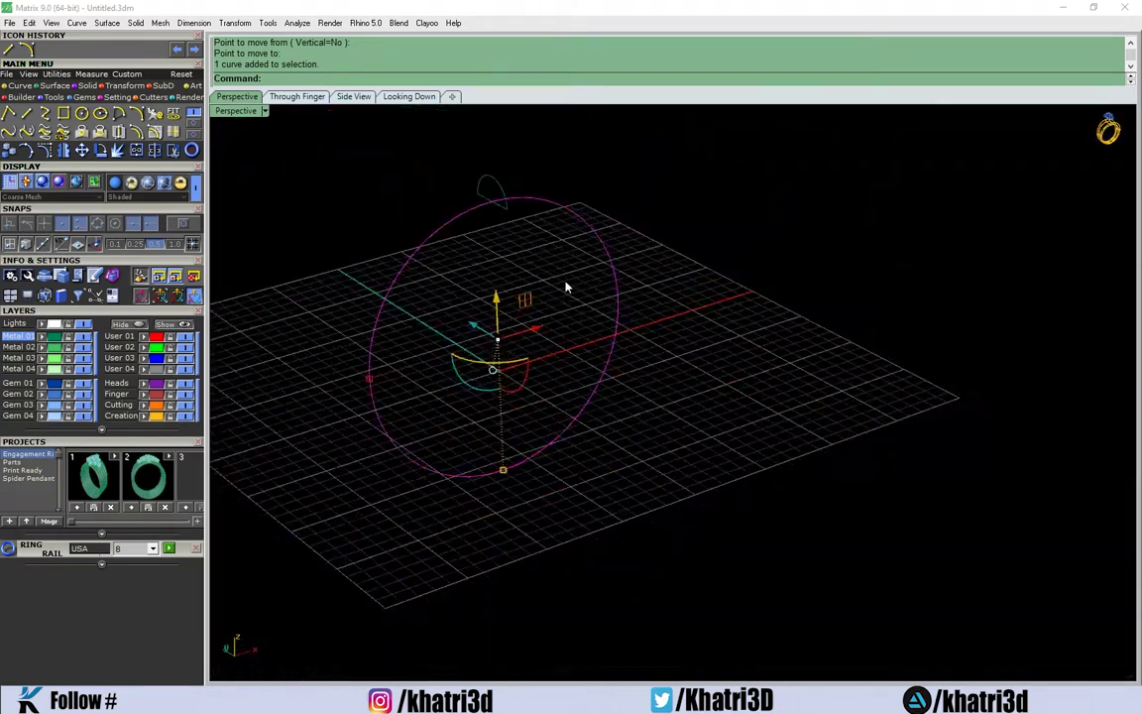
mouse_move(482, 252)
right_mouse_down()
mouse_move(530, 324)
mouse_move(589, 377)
mouse_move(505, 326)
right_mouse_up()
key("Escape")
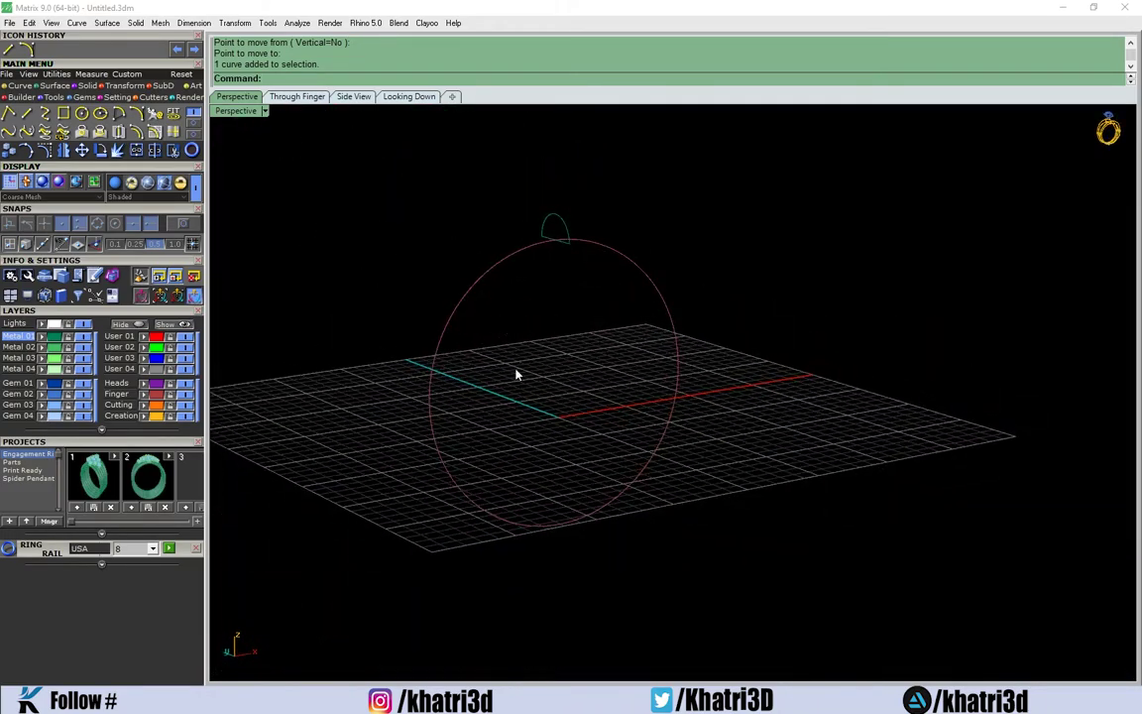
mouse_move(517, 374)
right_mouse_down("shift")
mouse_move(547, 397)
mouse_move(500, 389)
mouse_move(555, 415)
mouse_move(611, 347)
mouse_move(603, 372)
mouse_move(611, 356)
mouse_move(621, 364)
right_mouse_up("shift")
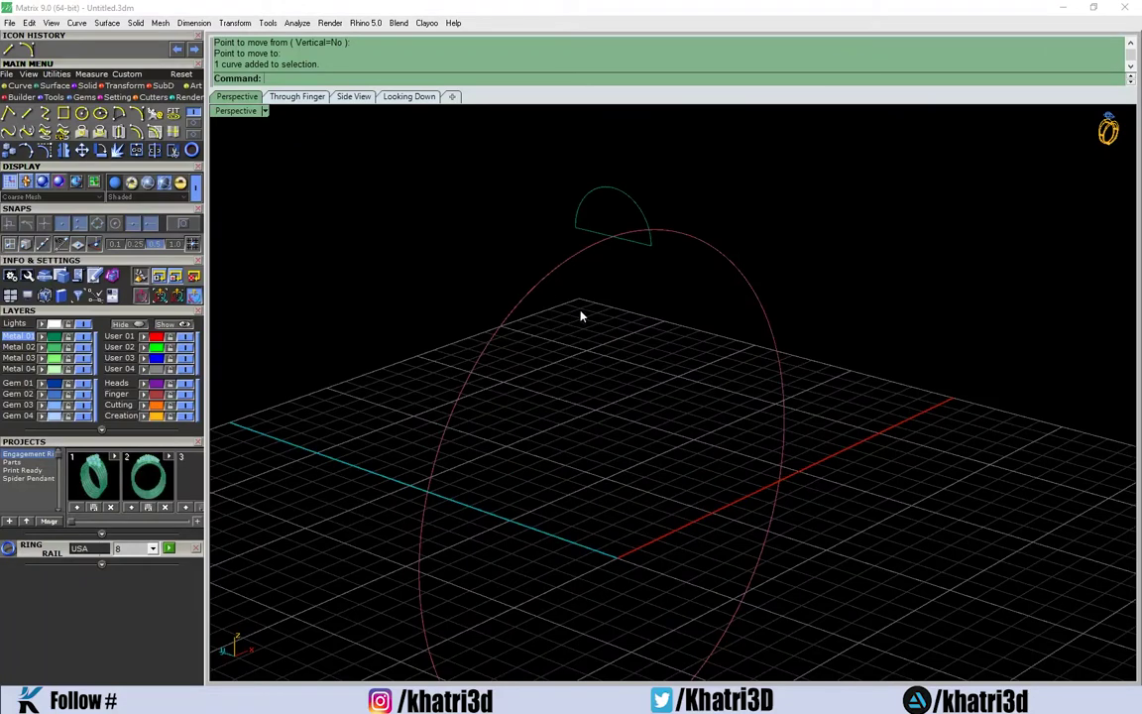
left_click(536, 294)
type("Sw")
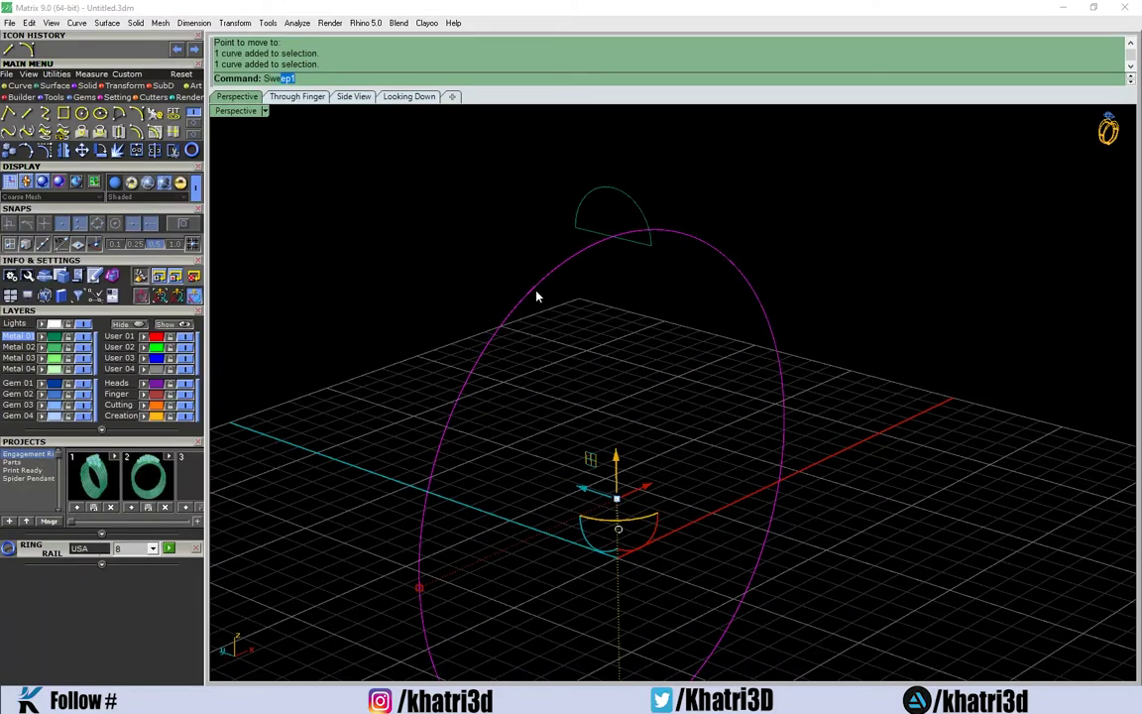
type("e")
key("Return")
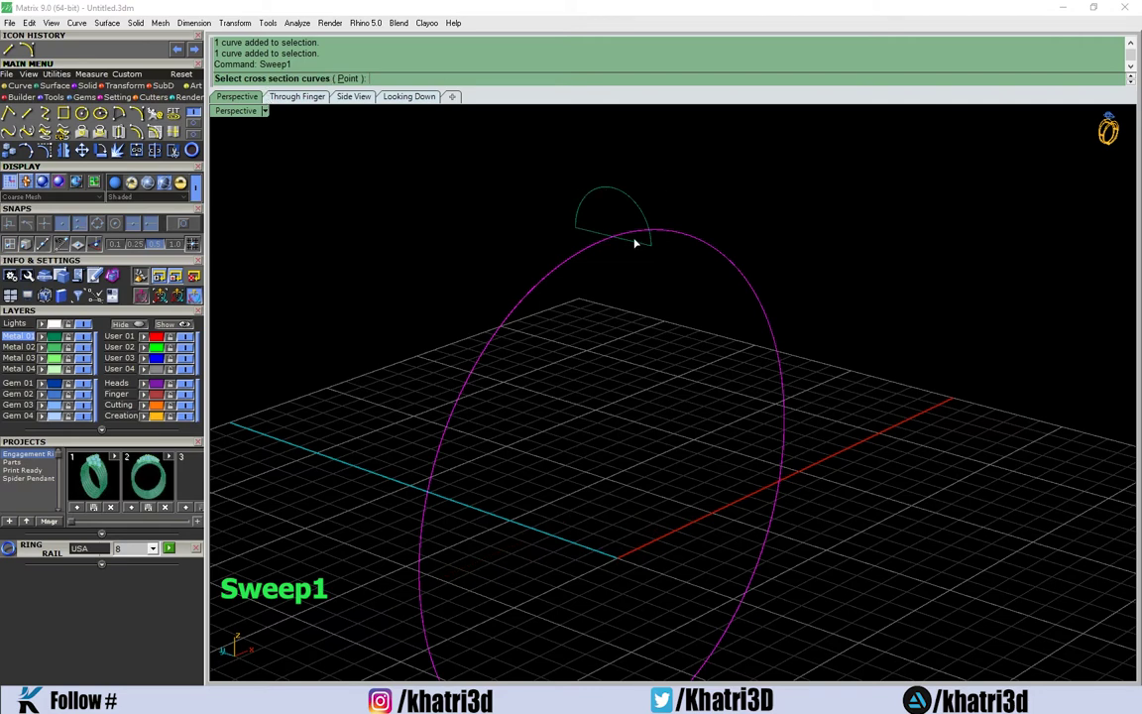
right_click_drag(478, 331, 554, 278)
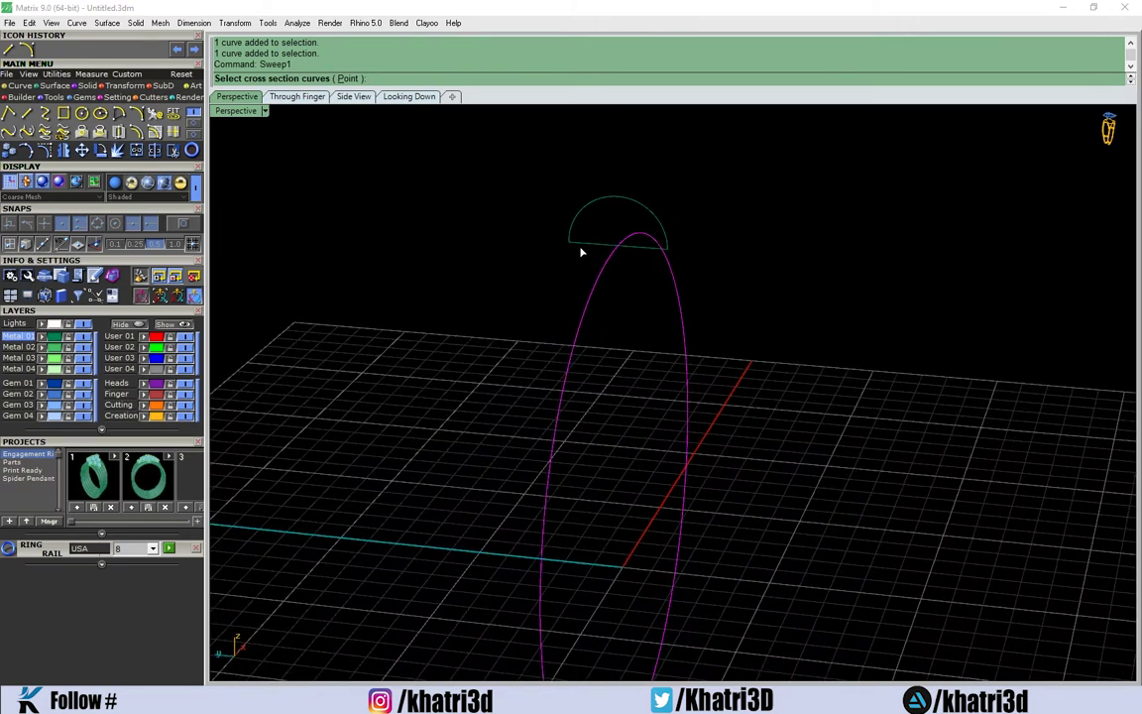
left_click(582, 252)
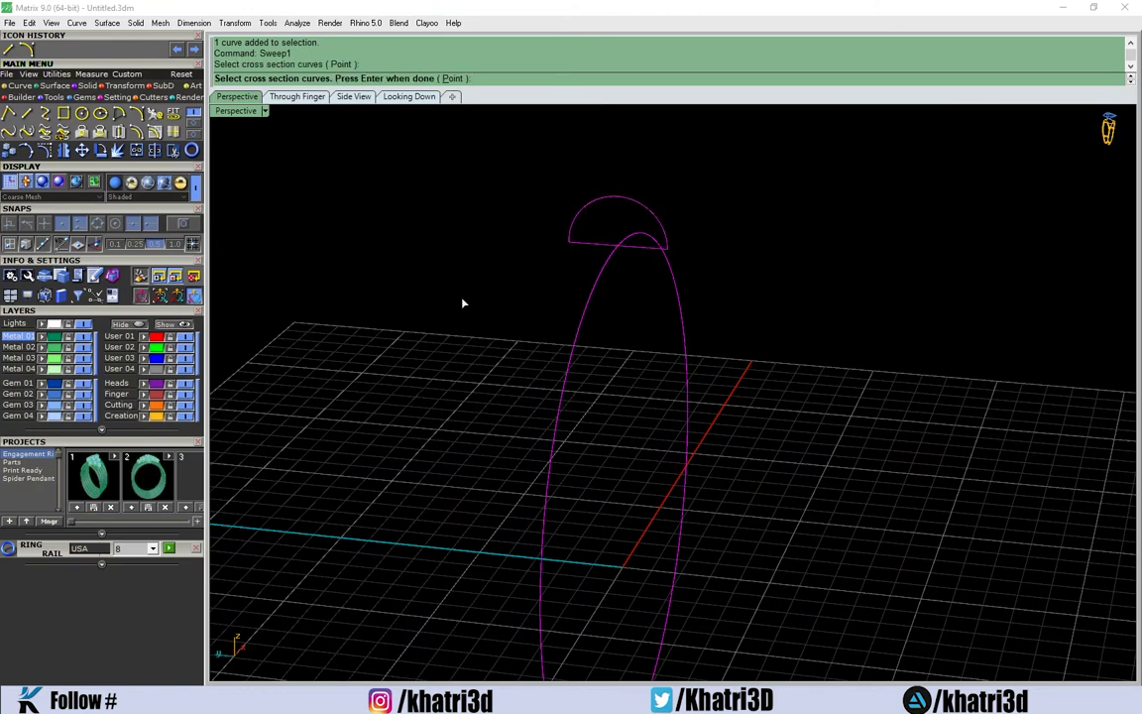
key("Return")
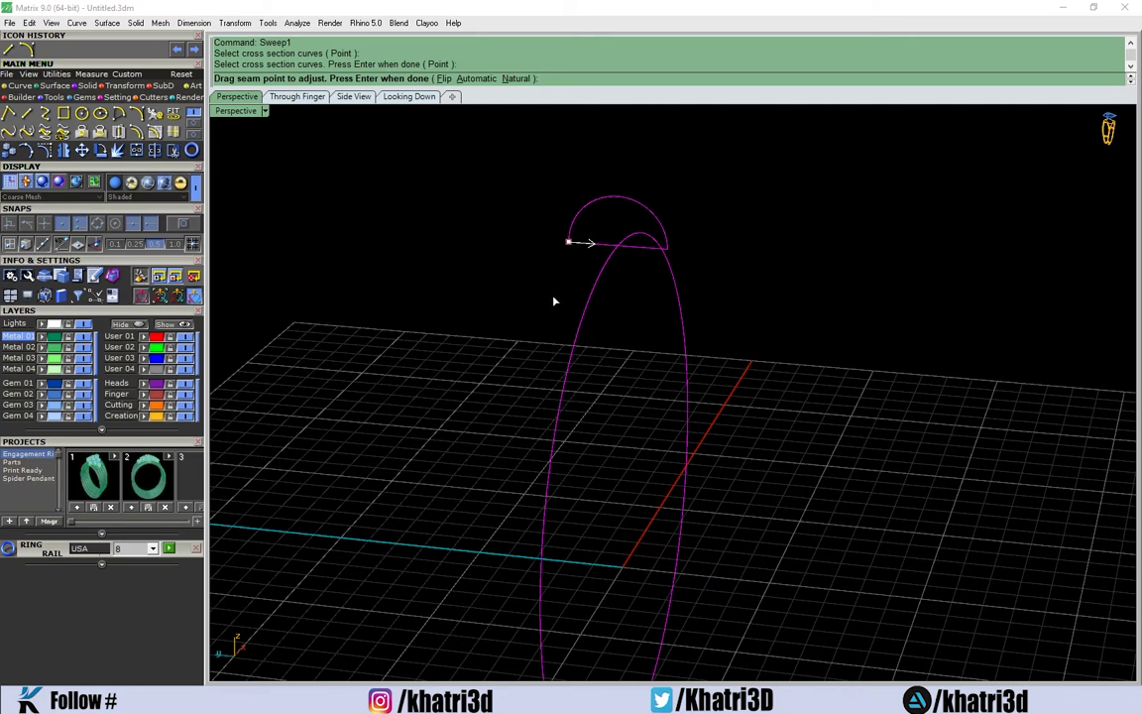
key("Return")
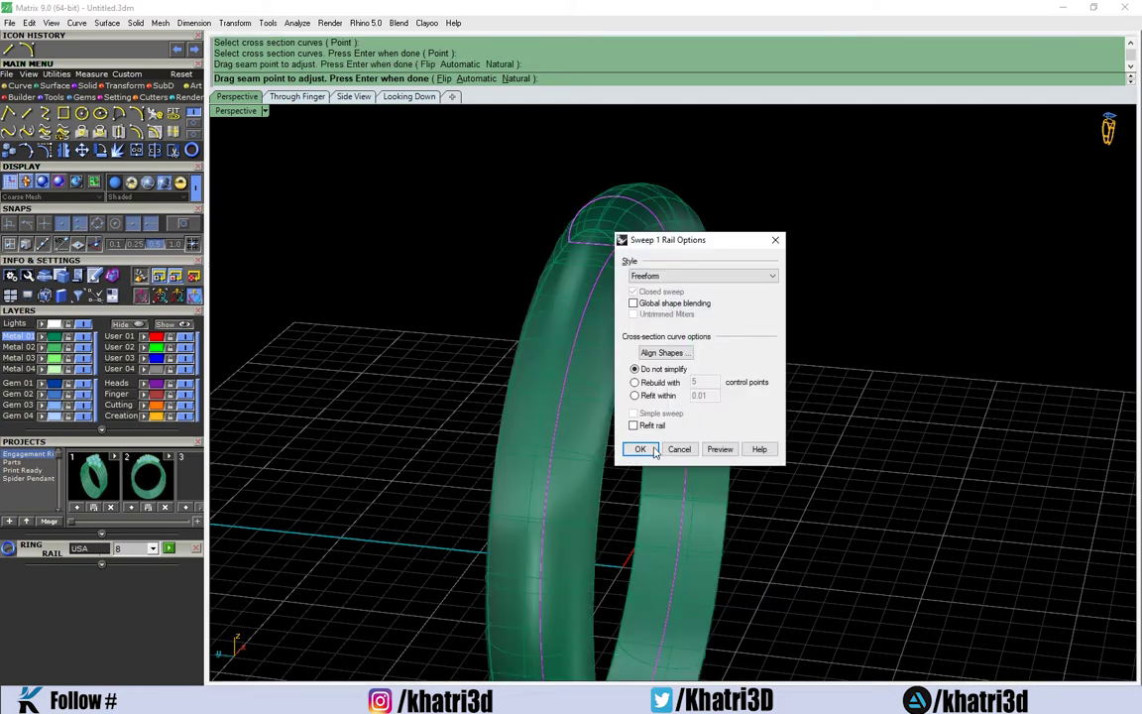
left_click(640, 449)
mouse_move(654, 451)
right_mouse_down()
mouse_move(694, 407)
mouse_move(612, 389)
mouse_move(639, 349)
mouse_move(727, 331)
mouse_move(811, 375)
mouse_move(618, 376)
right_mouse_up()
left_click(555, 330)
Delete the ring band surface, keeping the rail circle and profile curve
key("Delete")
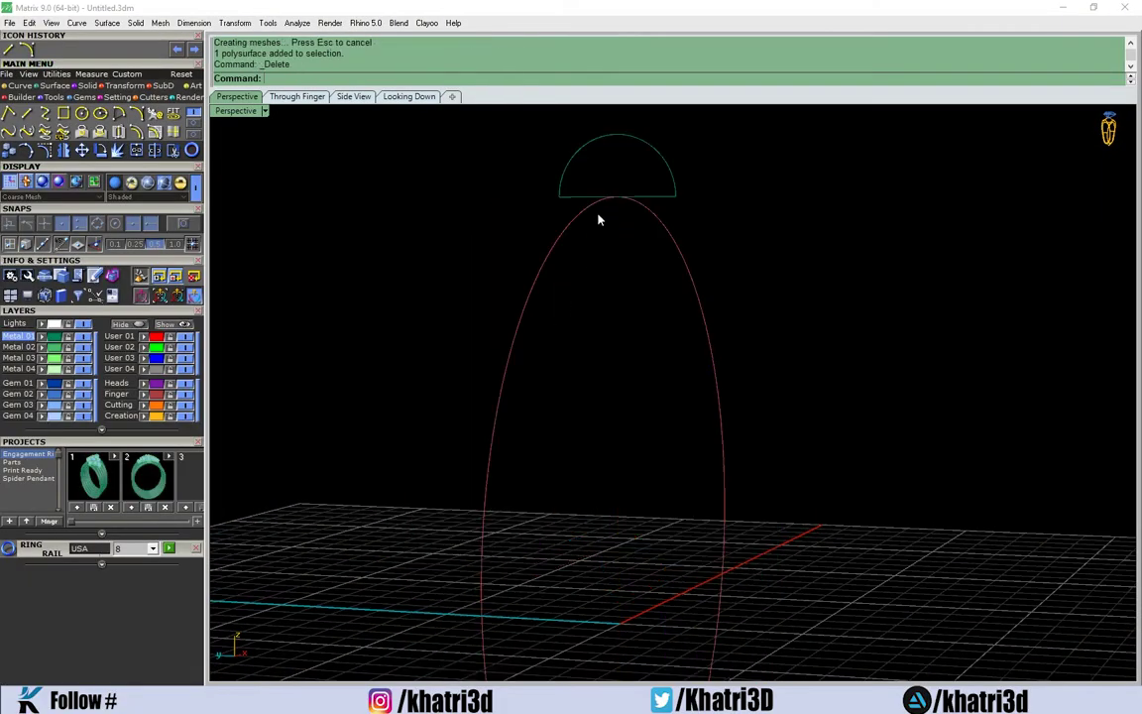
key("ctrl+z")
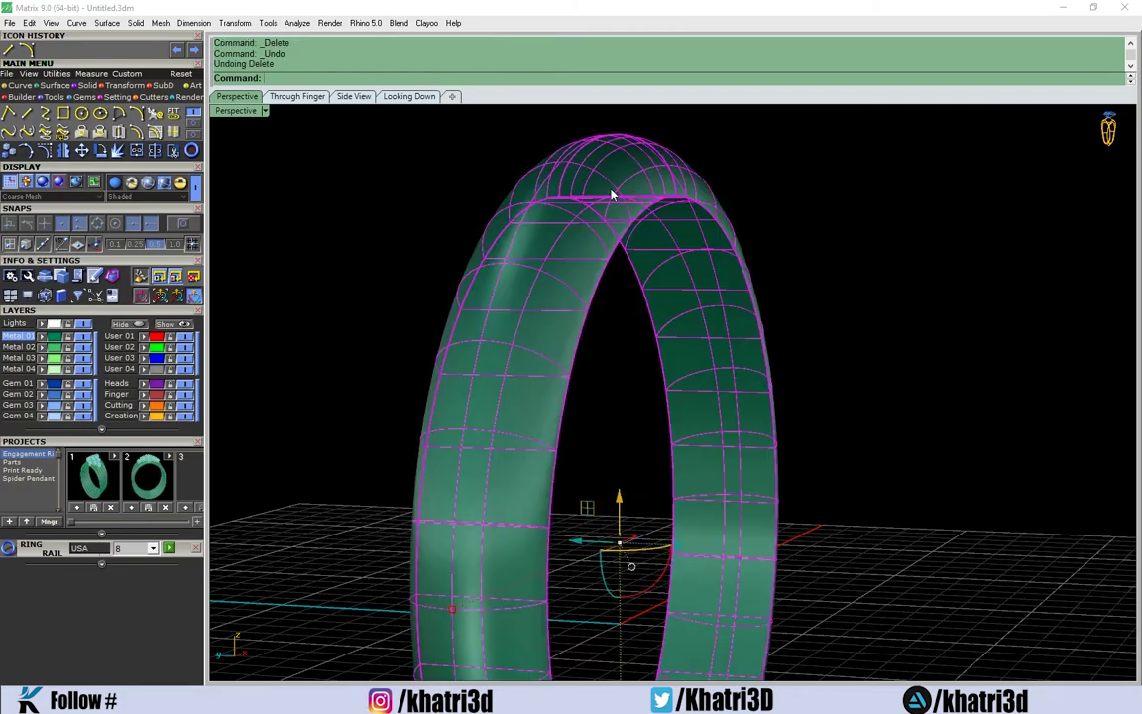
mouse_move(612, 191)
right_mouse_down()
mouse_move(665, 218)
mouse_move(610, 209)
mouse_move(675, 224)
mouse_move(680, 245)
right_mouse_up()
left_click(687, 247)
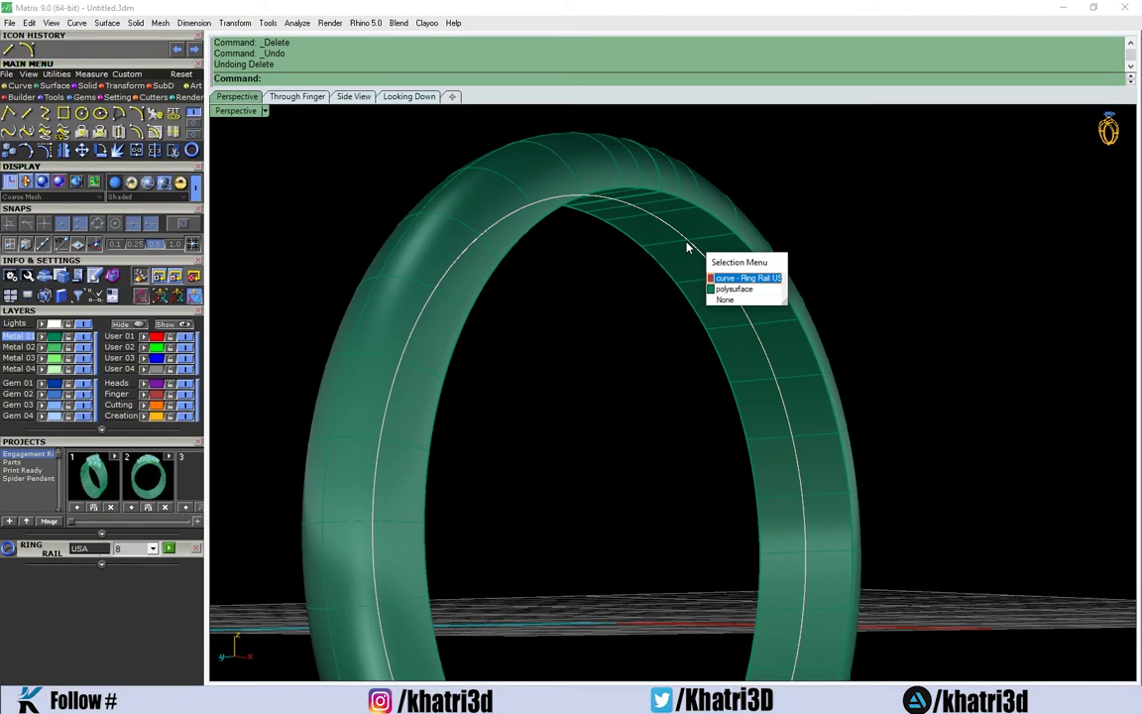
left_click(644, 324)
right_click_drag(644, 324, 691, 171)
scroll(541, 289, "down", 3)
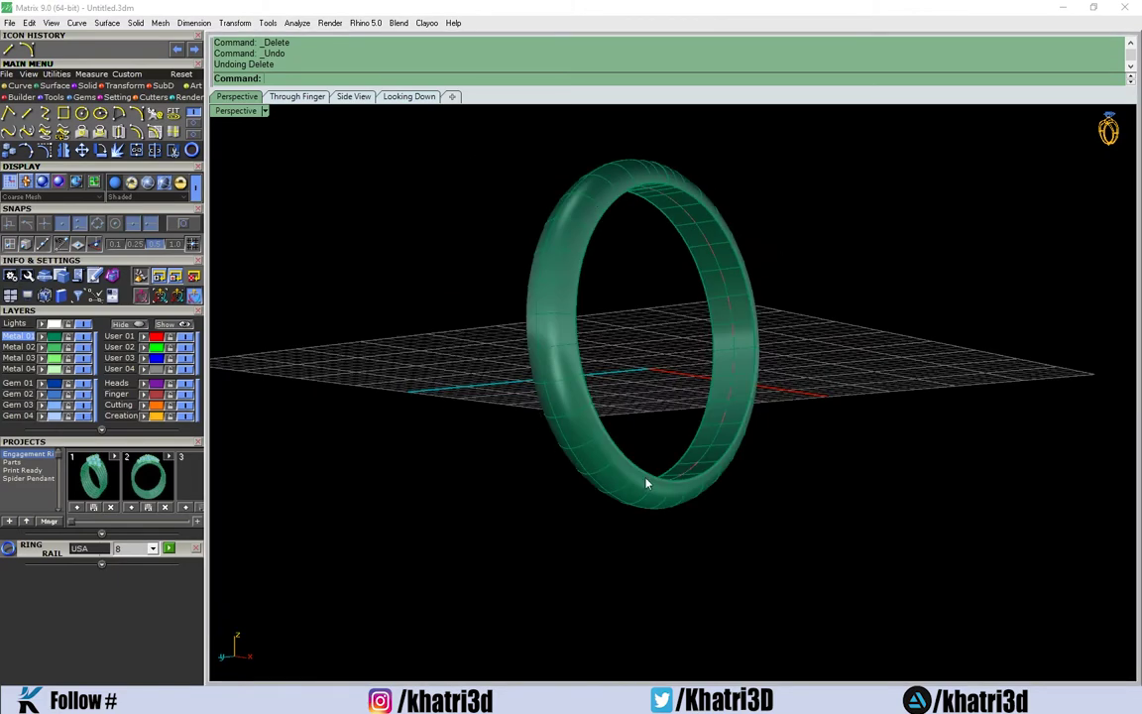
scroll(582, 284, "up", 2)
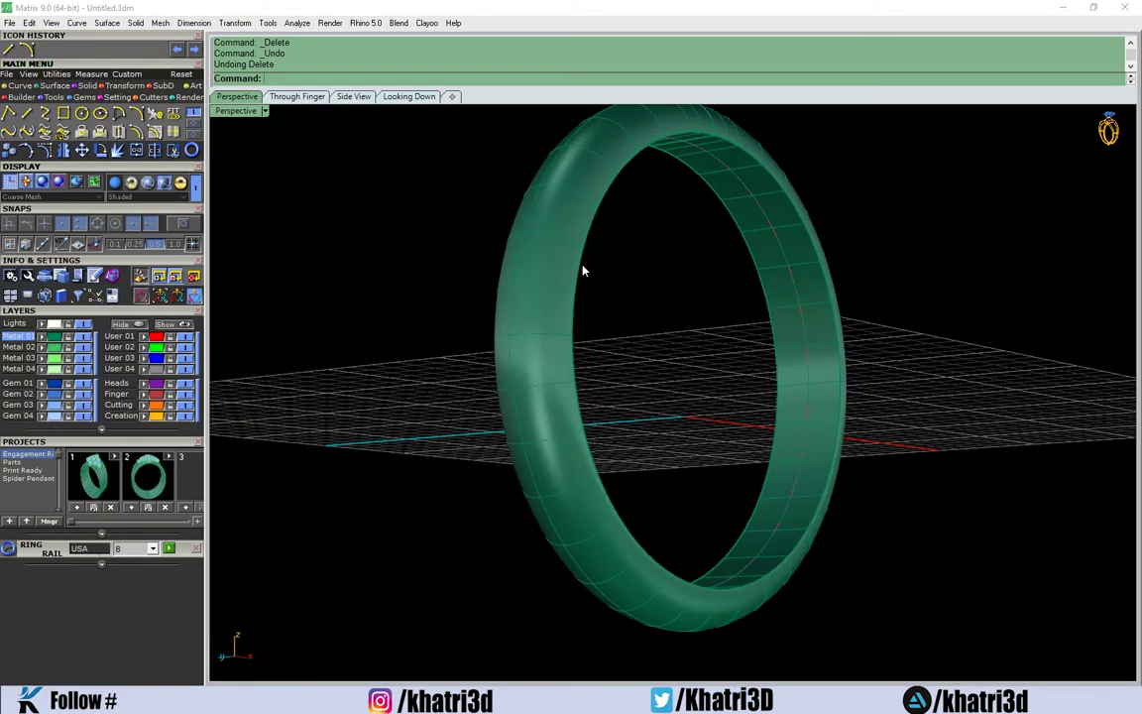
left_click(583, 270)
key("Delete")
Start a Sweep1 with the circle rail and half-round profile, then cancel it
mouse_move(580, 263)
right_mouse_down()
mouse_move(598, 331)
mouse_move(598, 307)
right_mouse_up()
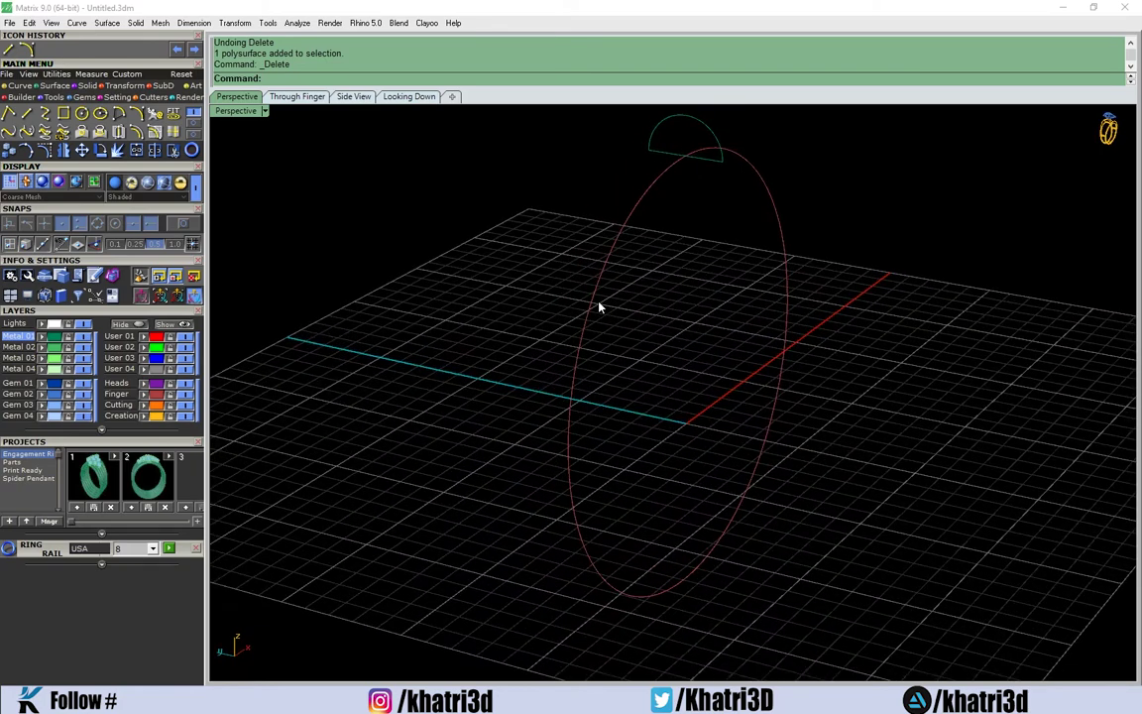
type("Sweep1")
key("Return")
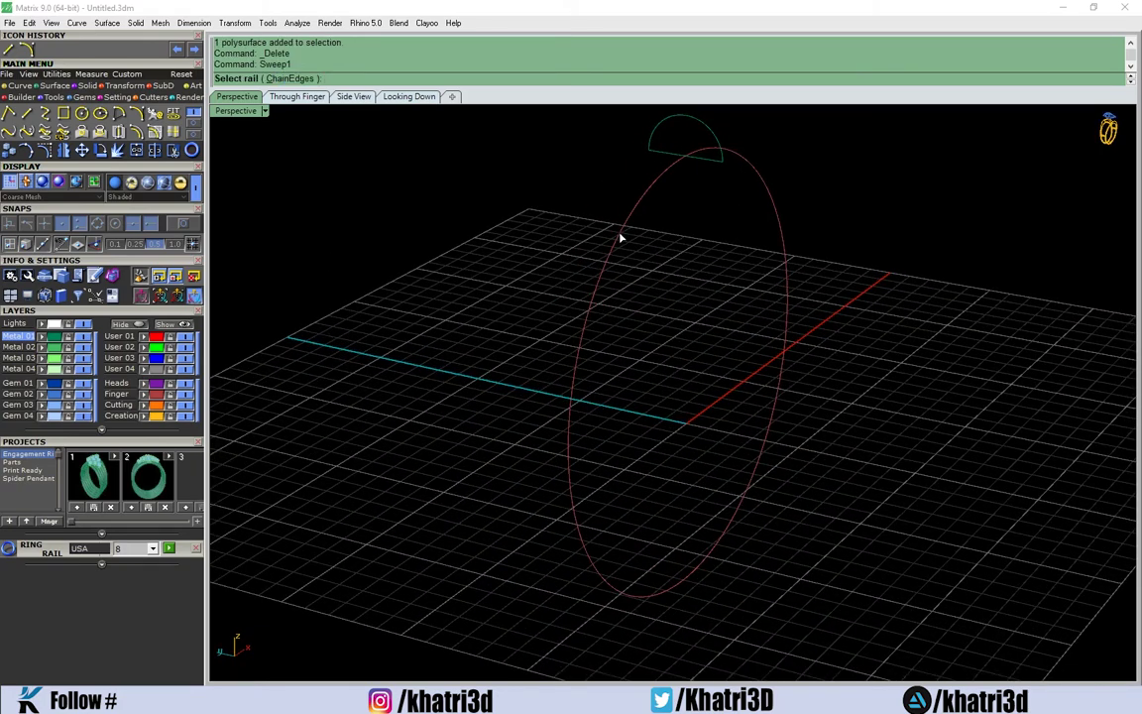
left_click(621, 253)
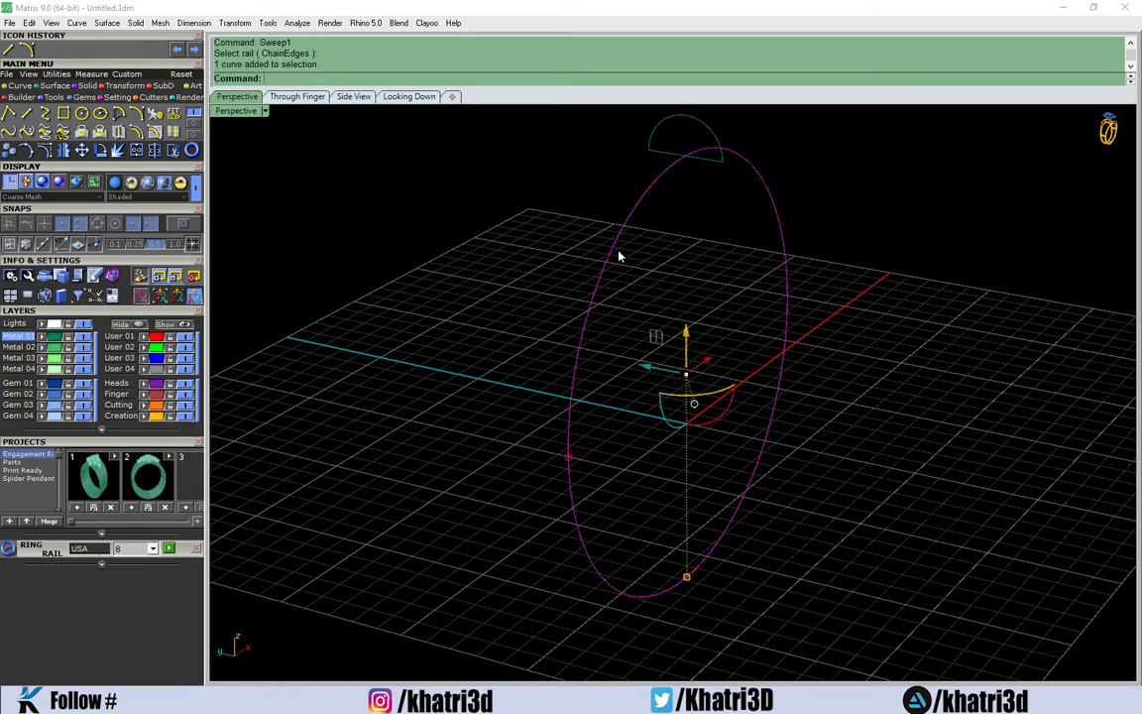
key("Return")
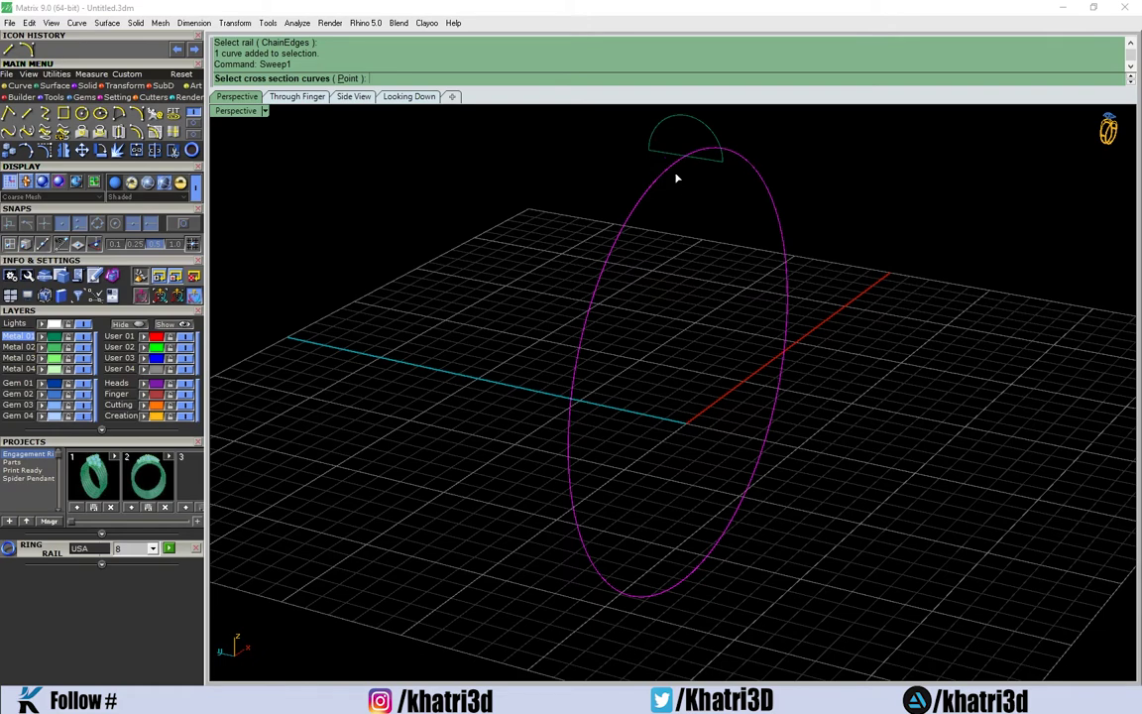
left_click(650, 151)
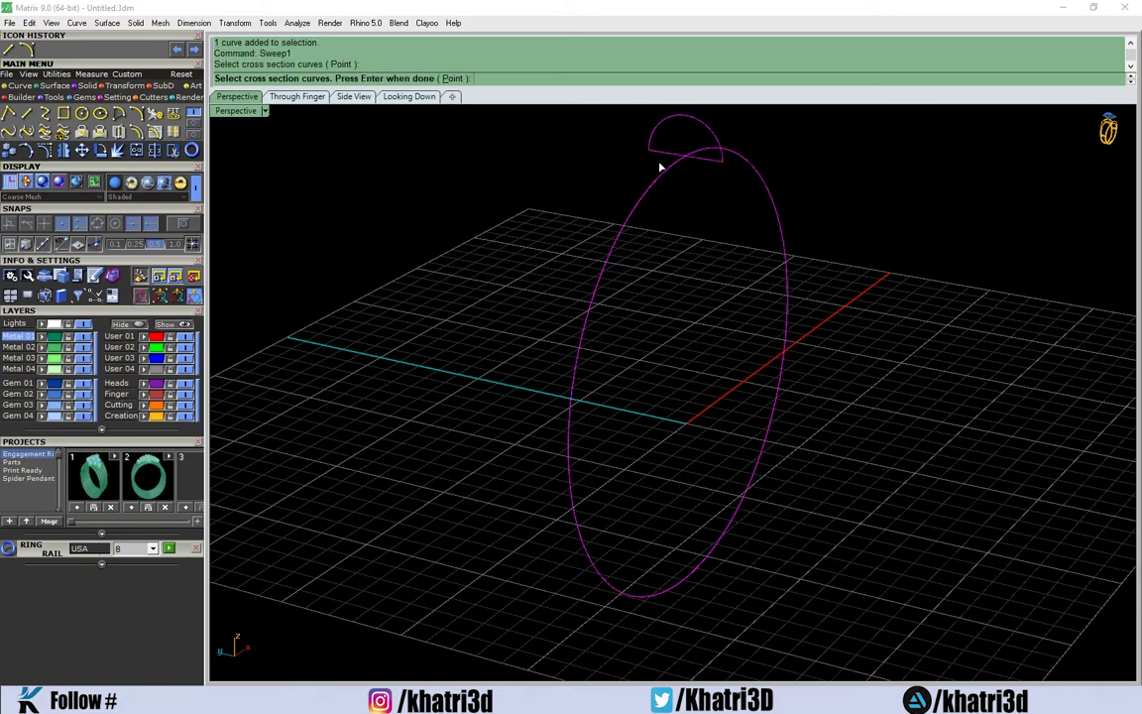
key("Escape")
Delete the half-round profile curve and view the ring face-on
left_click(666, 149)
key("Delete")
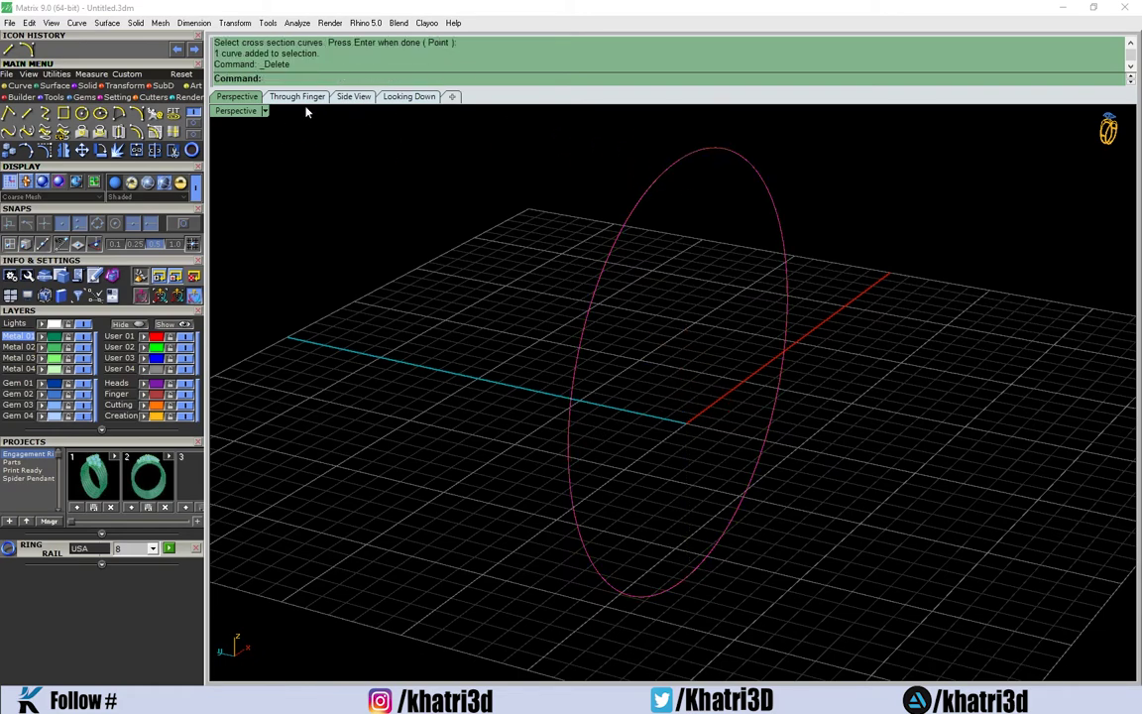
left_click(297, 96)
Switch to the Side View and make User 01 the current layer
scroll(523, 390, "down", 2)
scroll(703, 339, "down", 1)
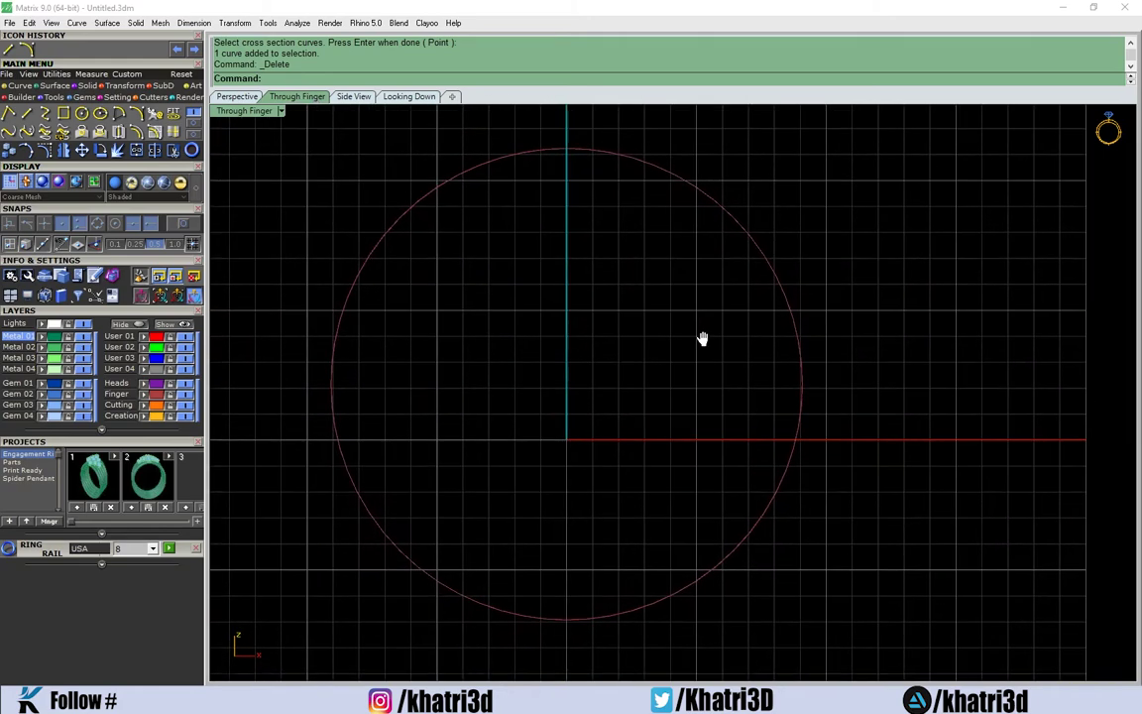
left_click(355, 96)
scroll(753, 456, "up", 4)
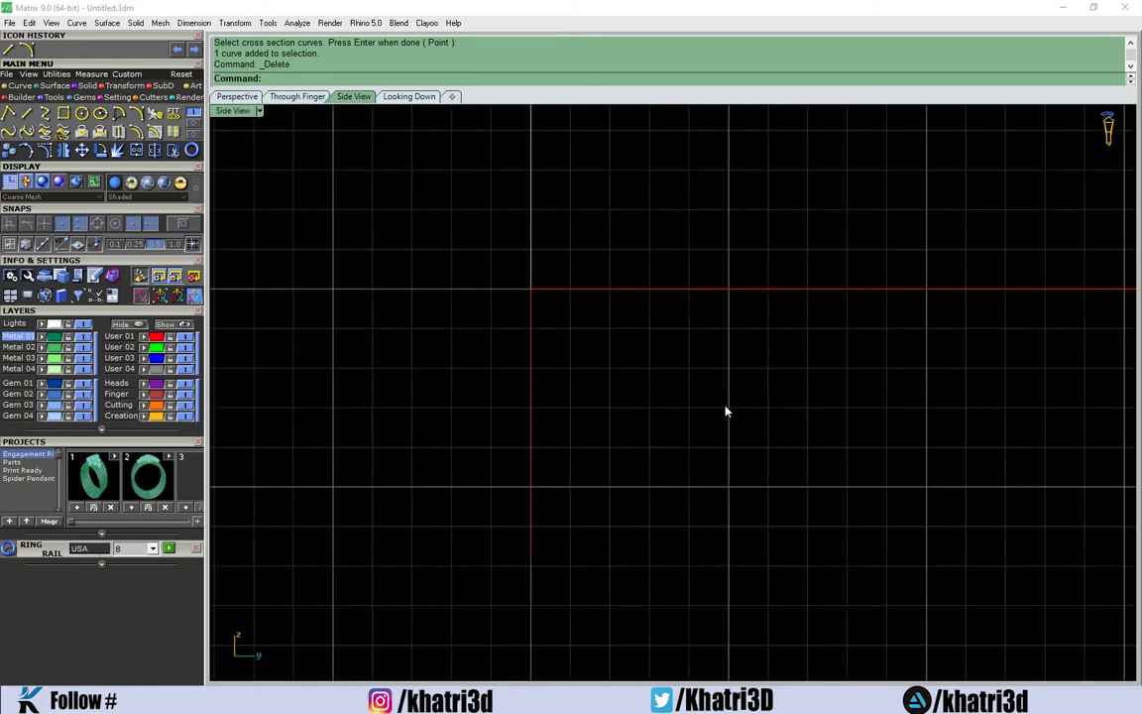
right_click_drag(578, 285, 591, 323)
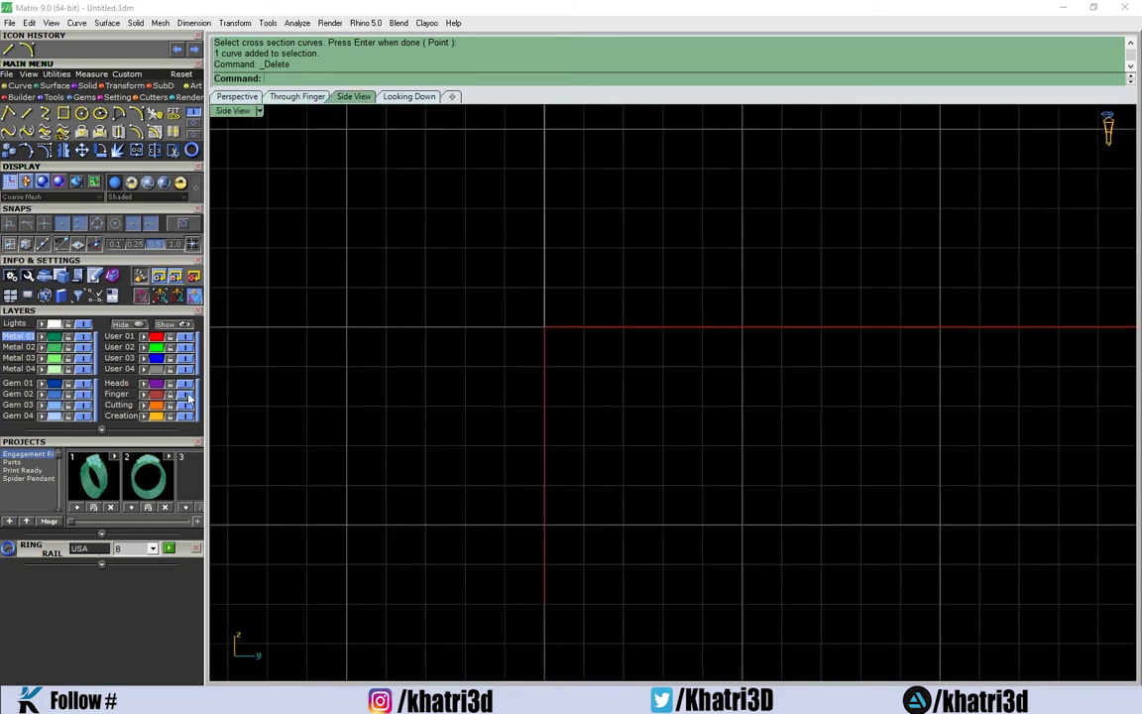
left_click(119, 336)
right_click_drag(538, 367, 558, 397)
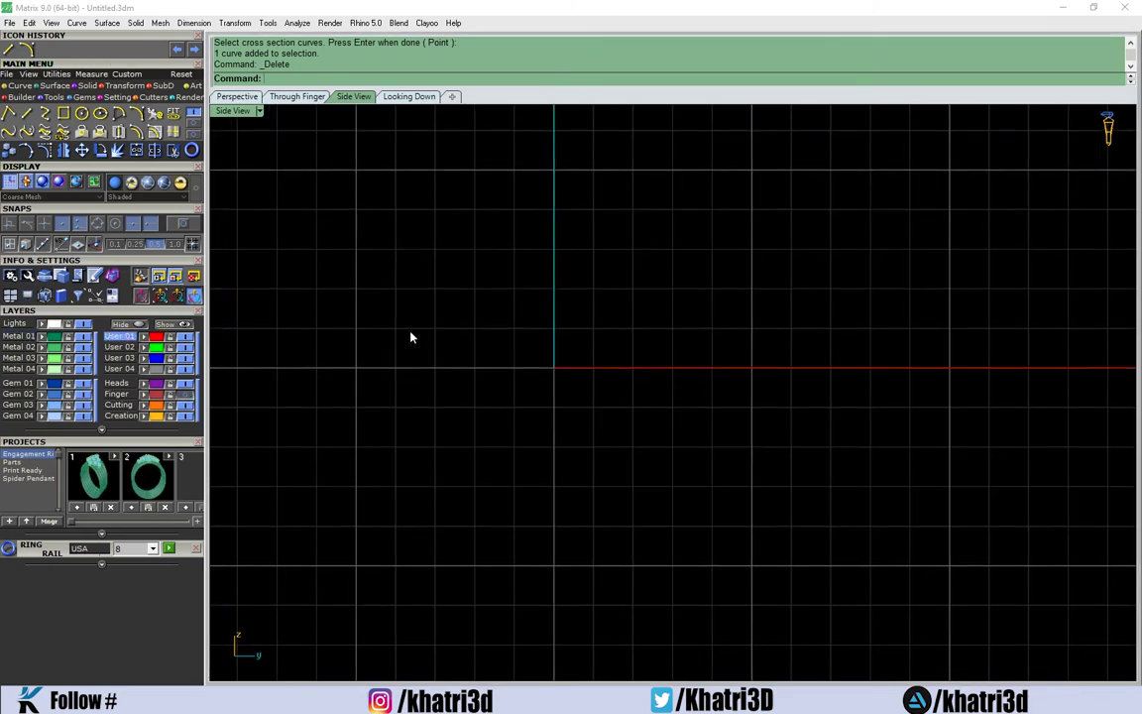
Draw a base line starting at 0,0 and slide it along the horizontal axis
left_click(9, 50)
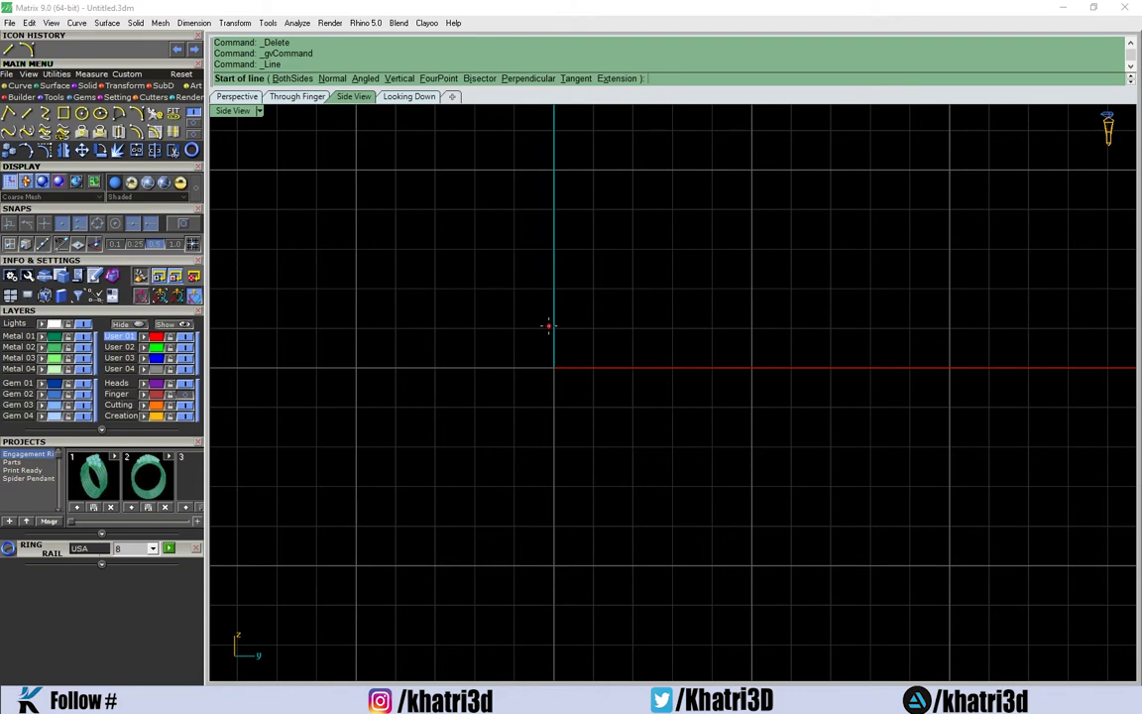
type("0,0")
key("Return")
key("Escape")
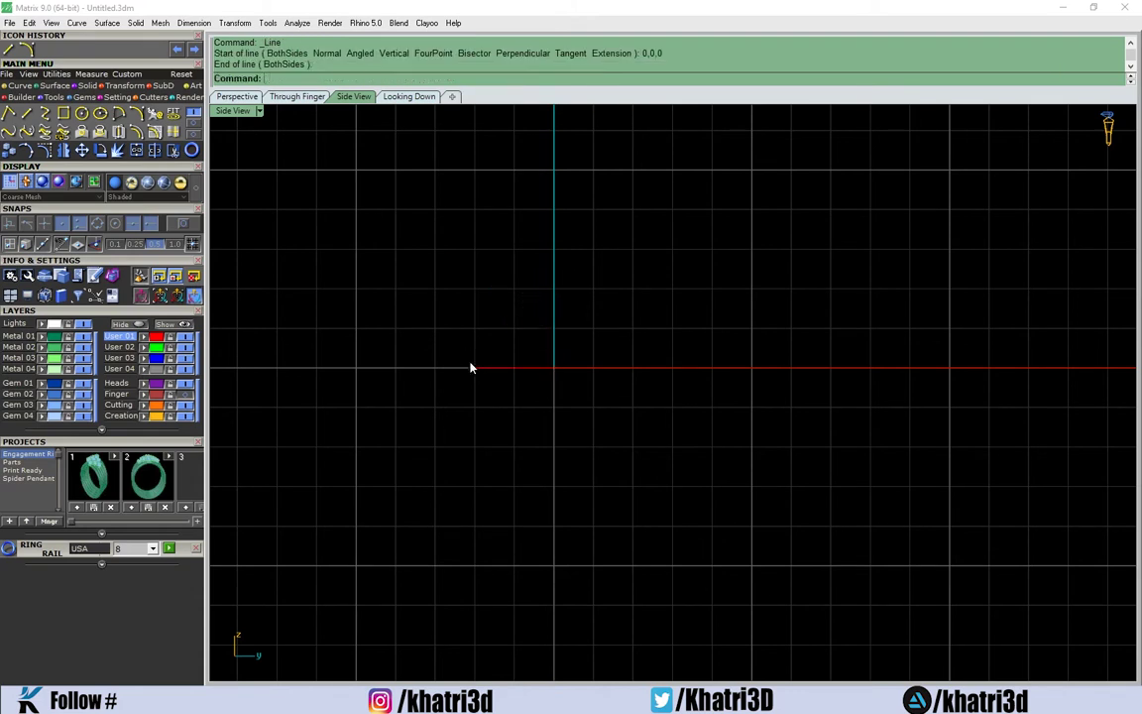
left_click(514, 375)
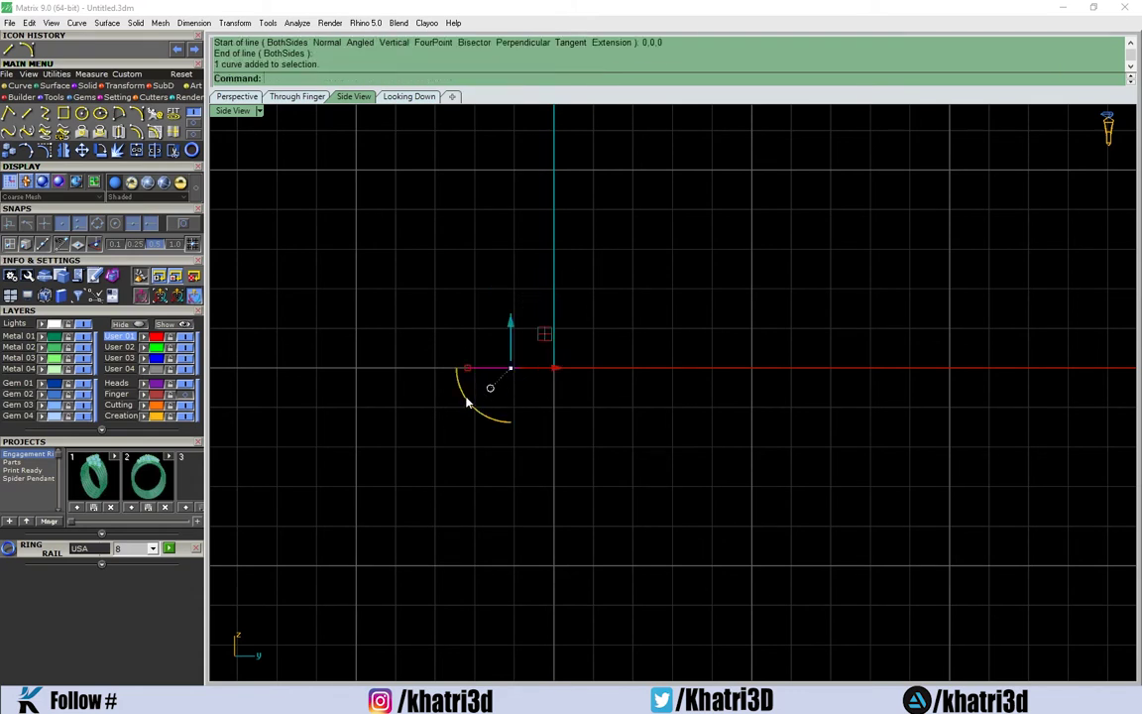
left_click_drag(558, 367, 627, 377)
scroll(616, 380, "up", 2)
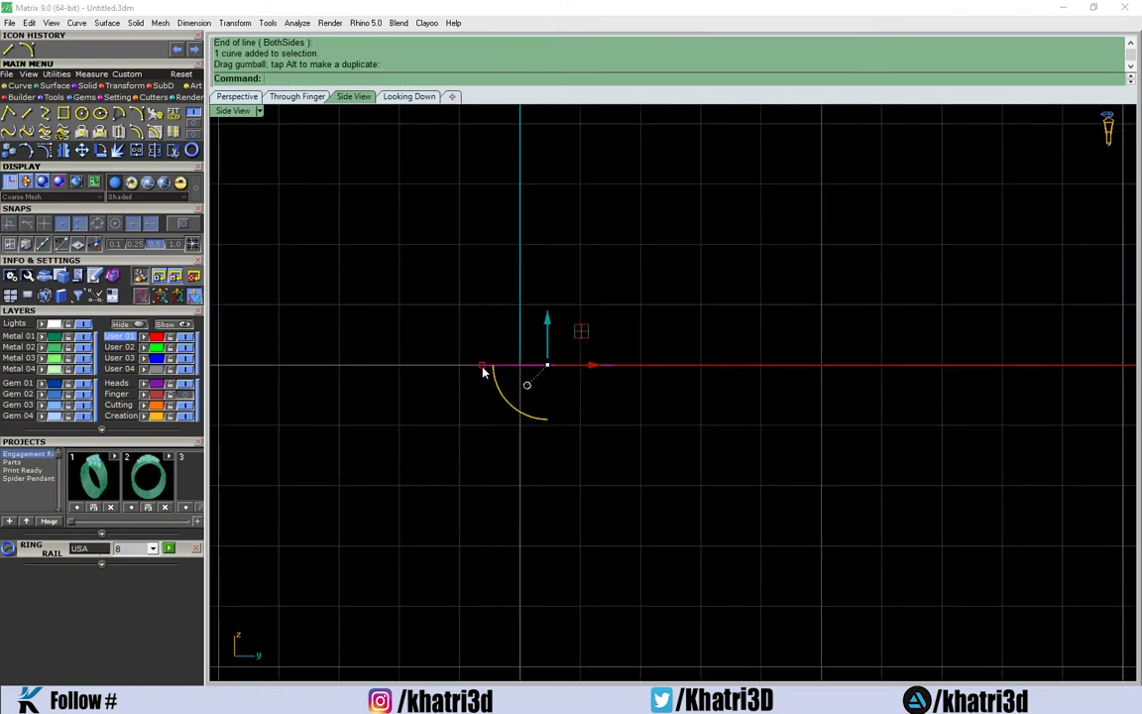
key("Delete")
left_click(525, 391)
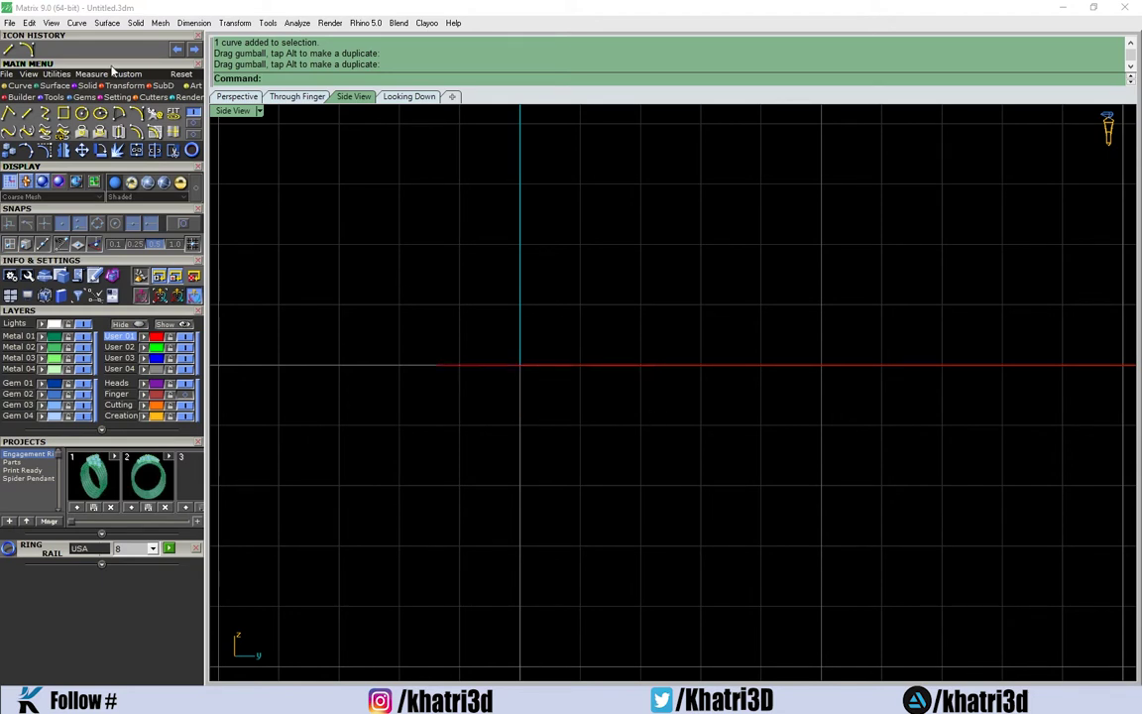
Draw an interpolated side curve from the base line's left end to just past the vertical axis
left_click(26, 48)
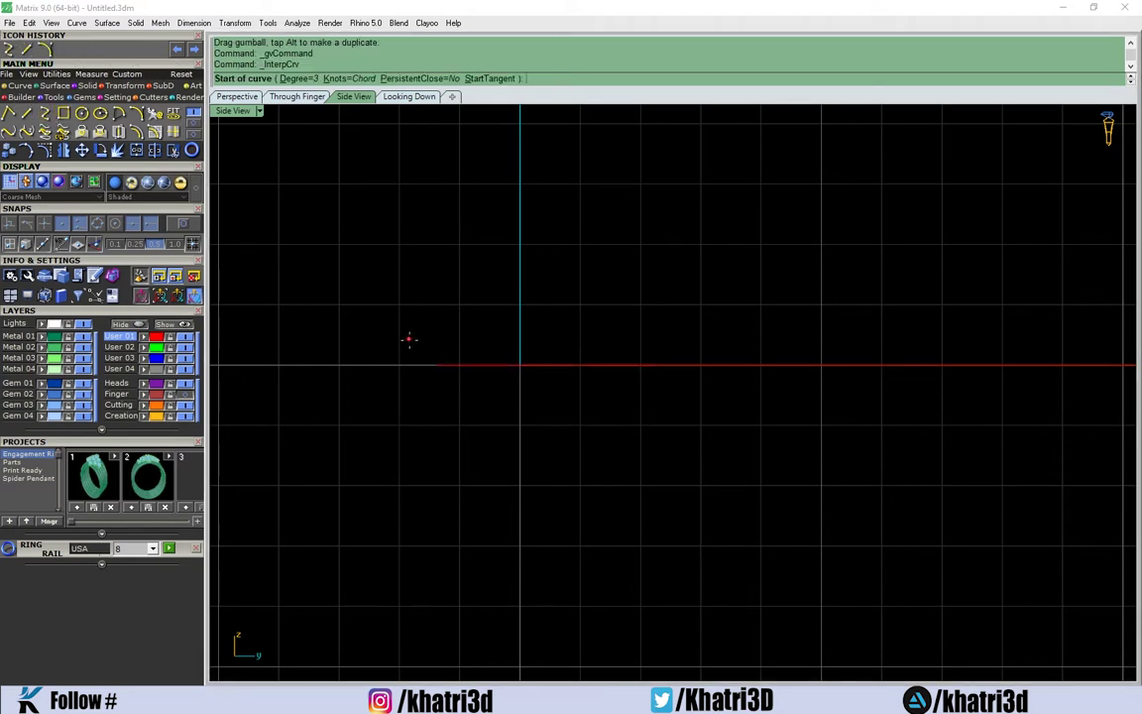
left_click(436, 364)
left_click(426, 336)
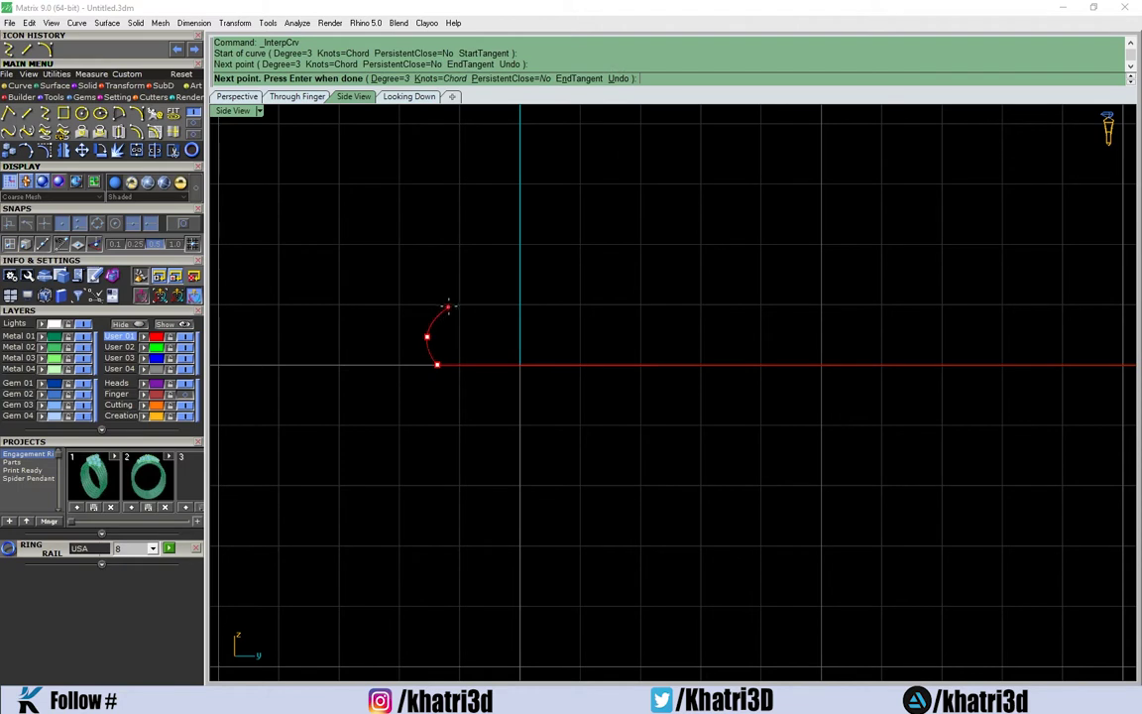
left_click(451, 303)
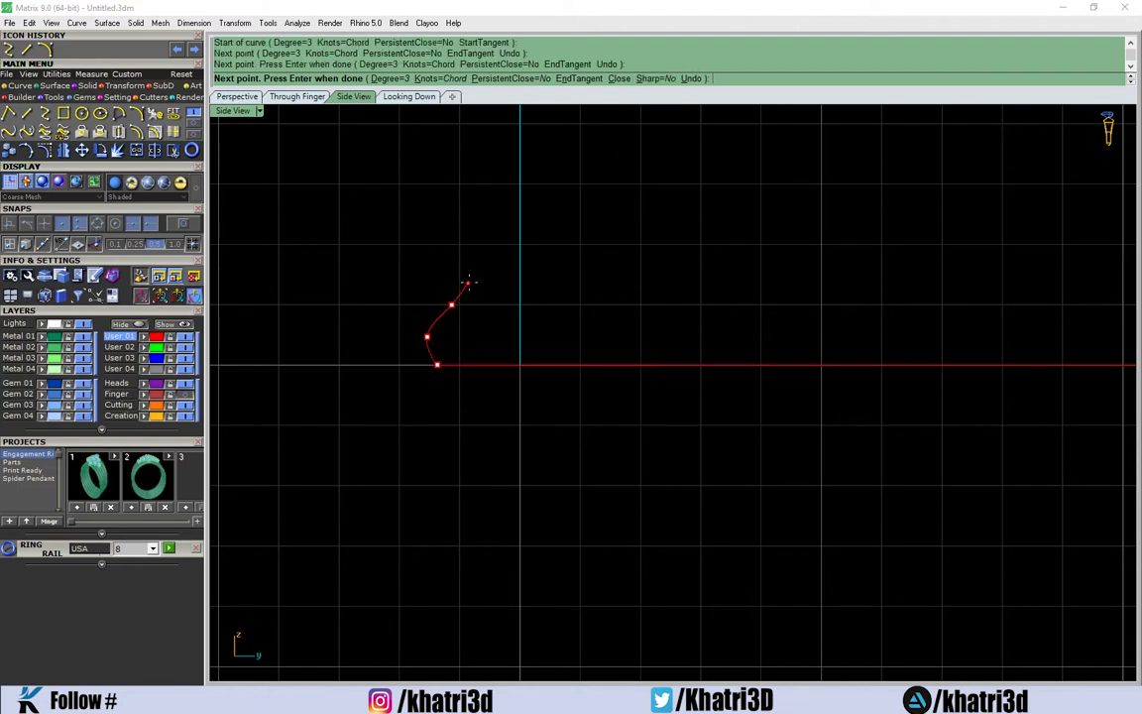
left_click(526, 221)
key("Return")
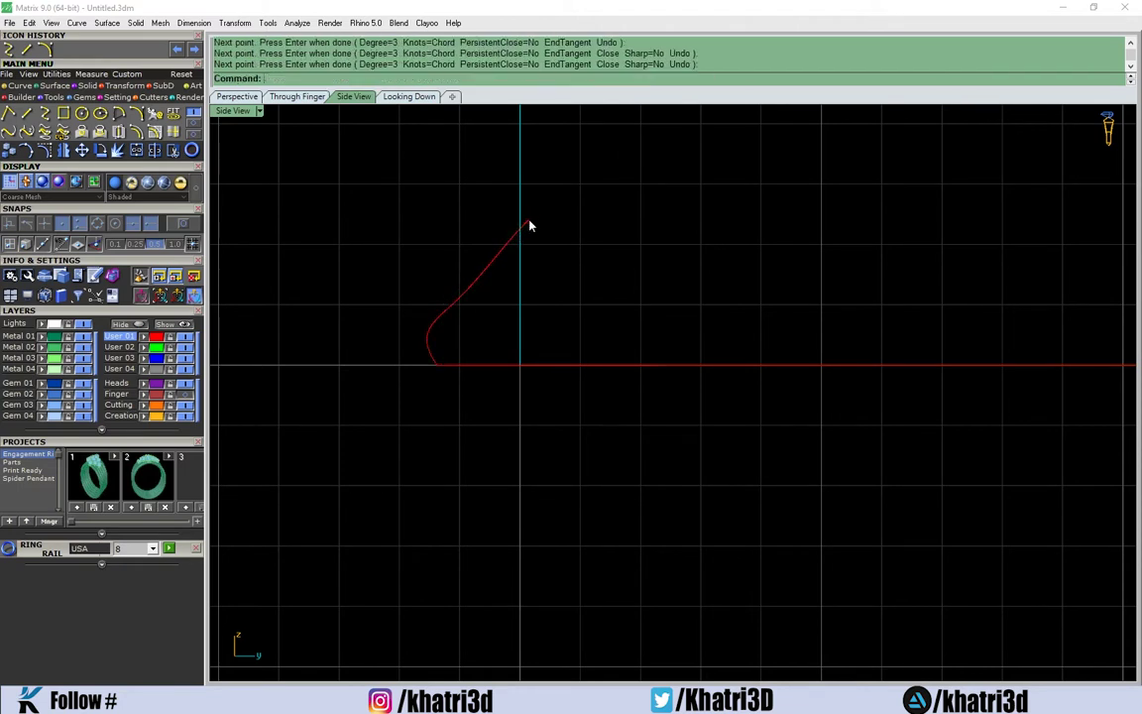
left_click(493, 266)
key("ctrl+m")
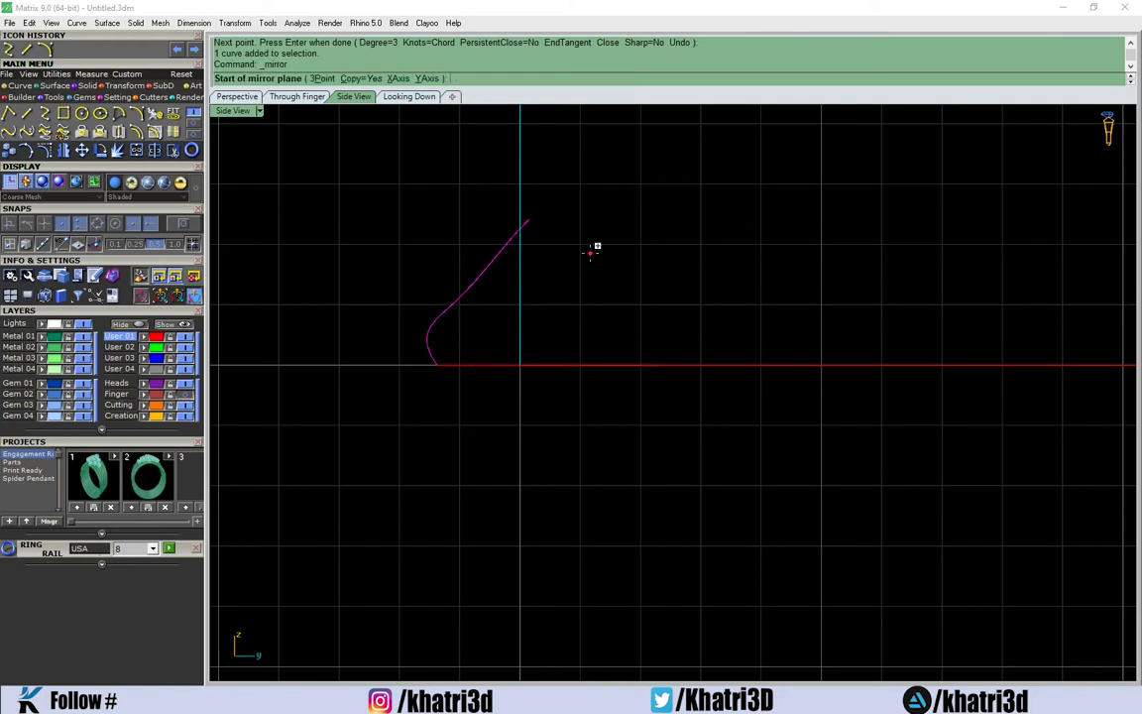
key("Escape")
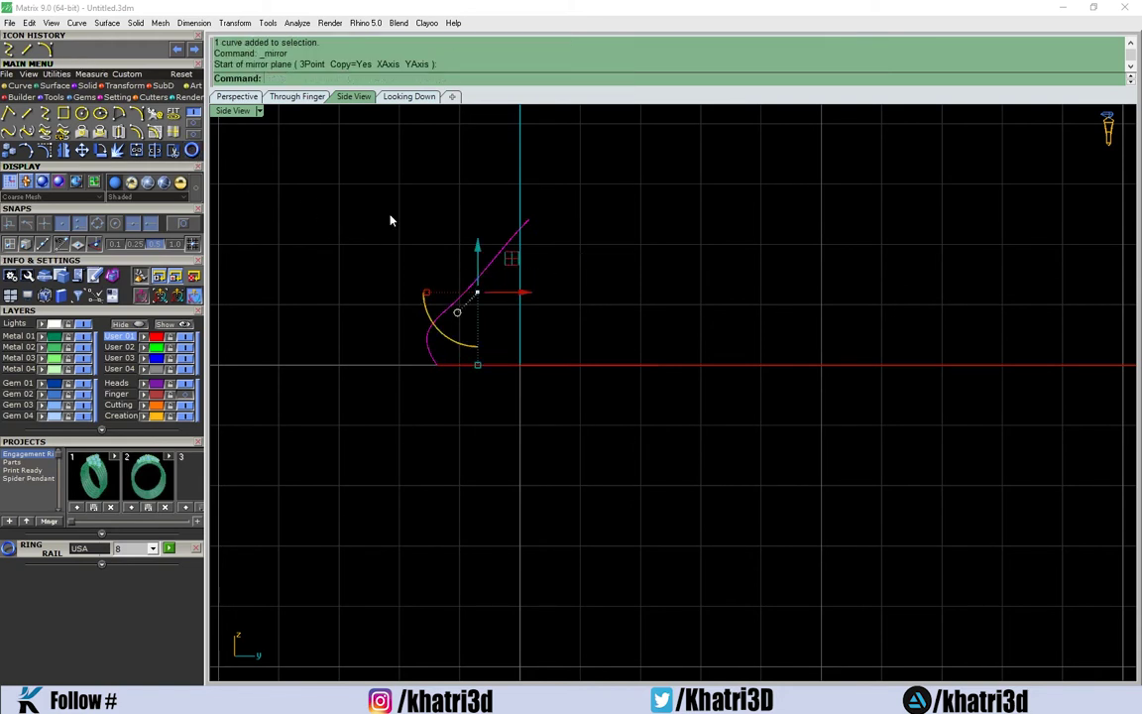
Reshape the side curve by moving its control points
key("F10")
left_click(476, 286)
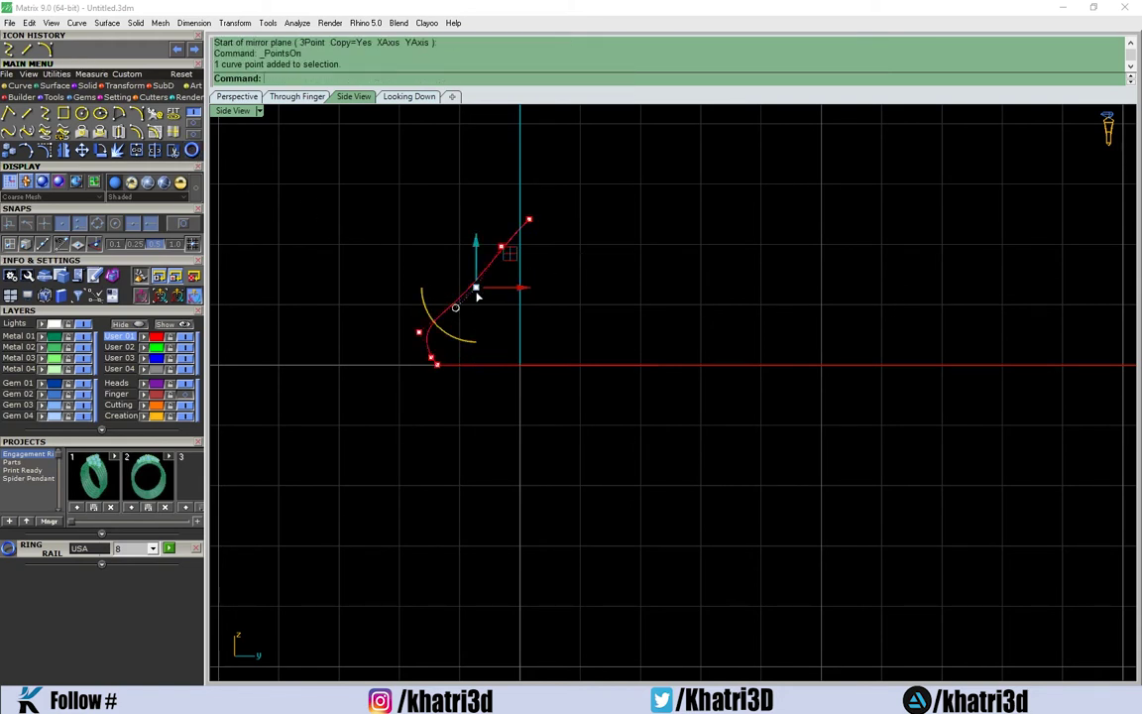
left_click_drag(501, 246, 500, 260)
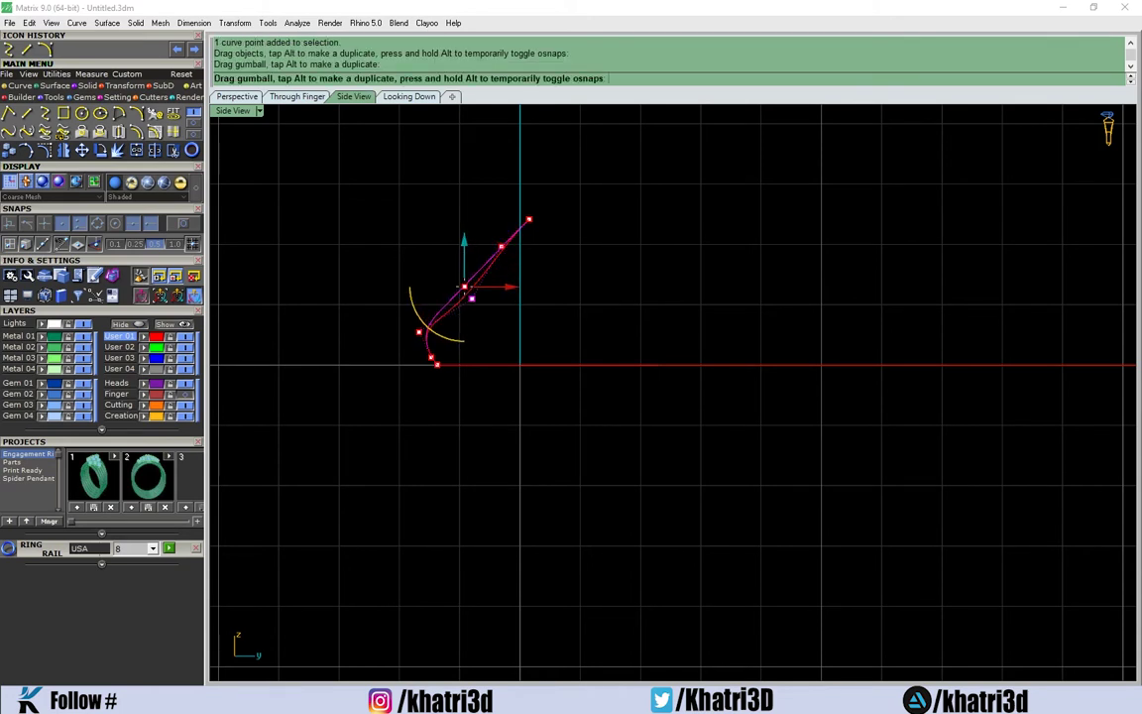
left_click_drag(426, 329, 421, 323)
left_click(419, 334)
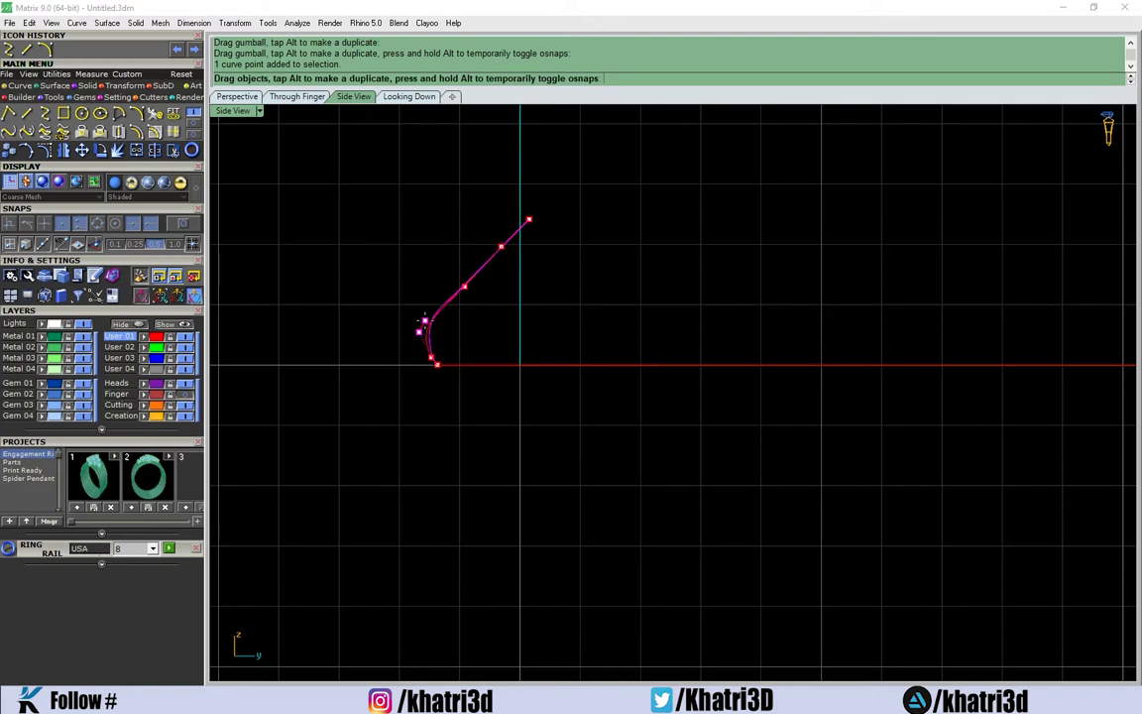
key("Escape")
Mirror the side curve across the vertical axis at 0,0,0 and select both halves
left_click(476, 285)
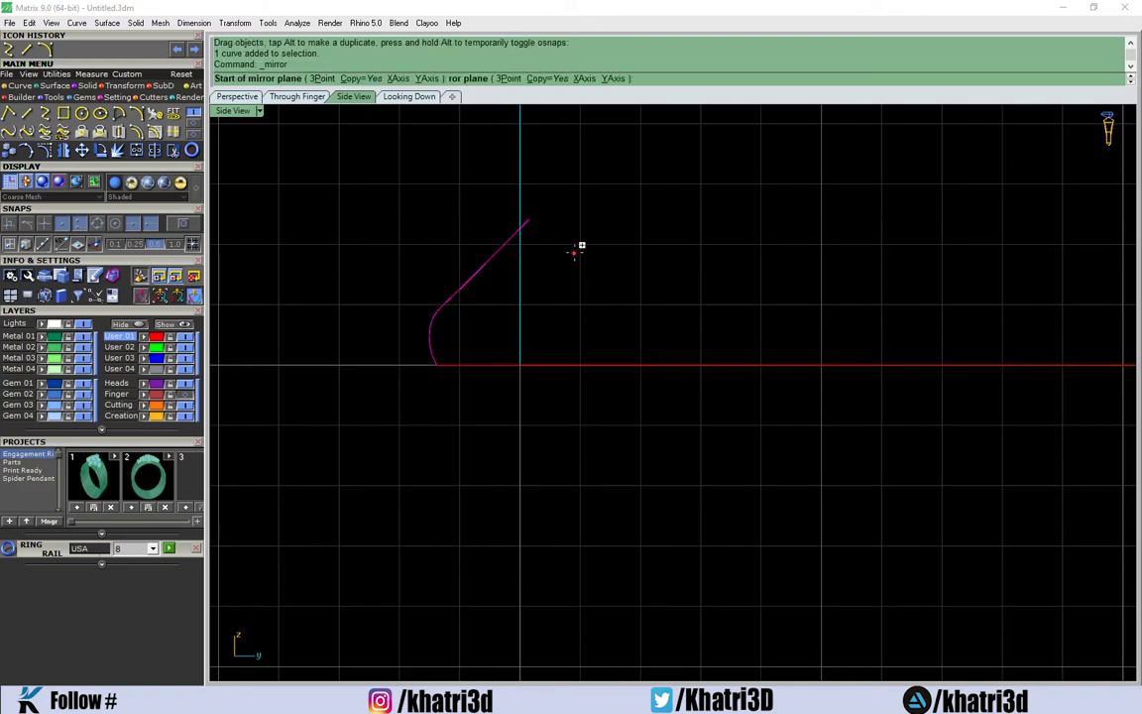
type("0,0,0")
key("Return")
left_click(567, 169)
scroll(594, 247, "up", 3)
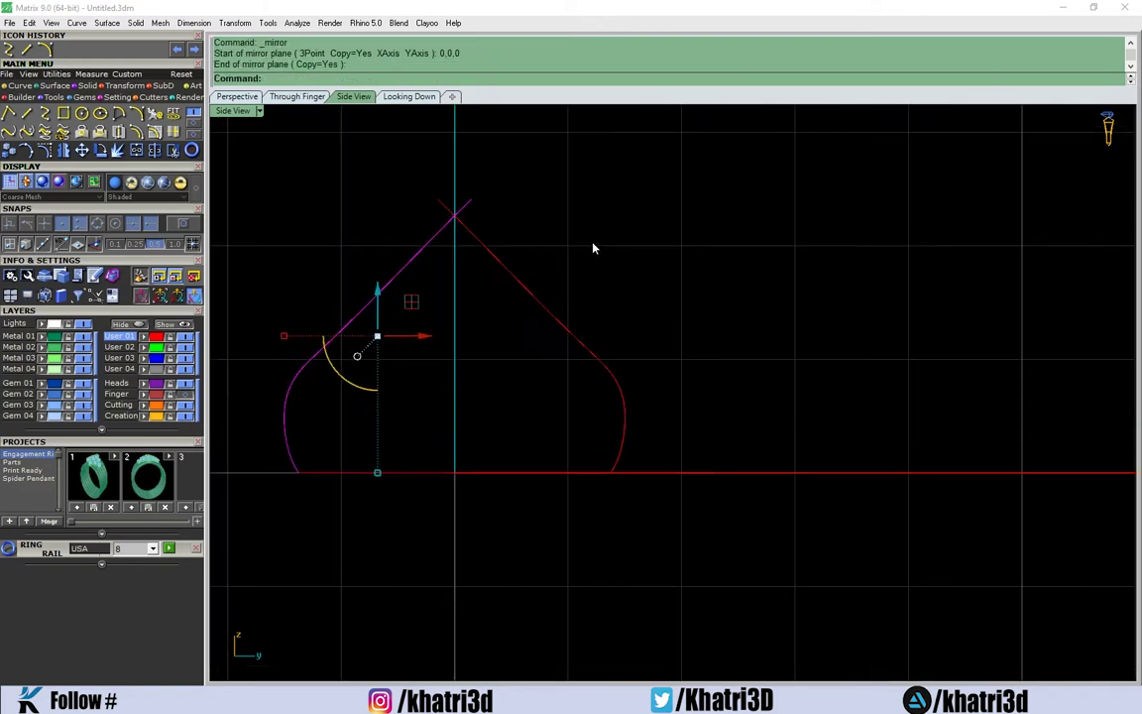
mouse_move(565, 176)
left_mouse_down()
mouse_move(477, 268)
mouse_move(376, 255)
left_mouse_up()
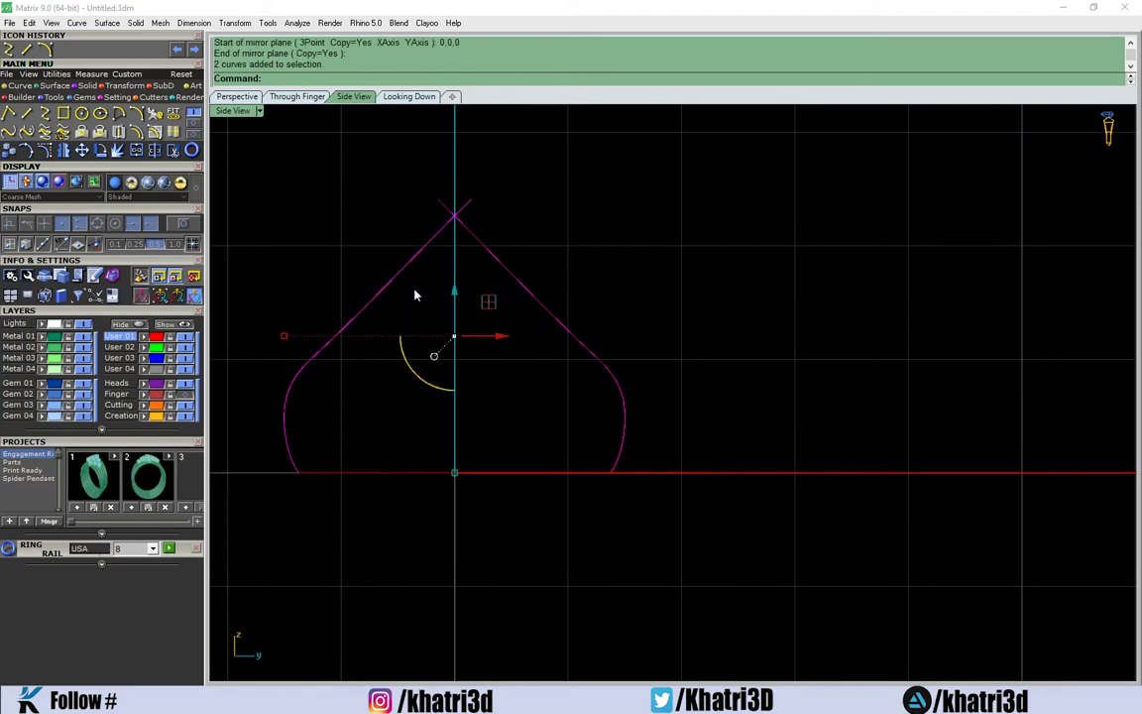
left_click(155, 132)
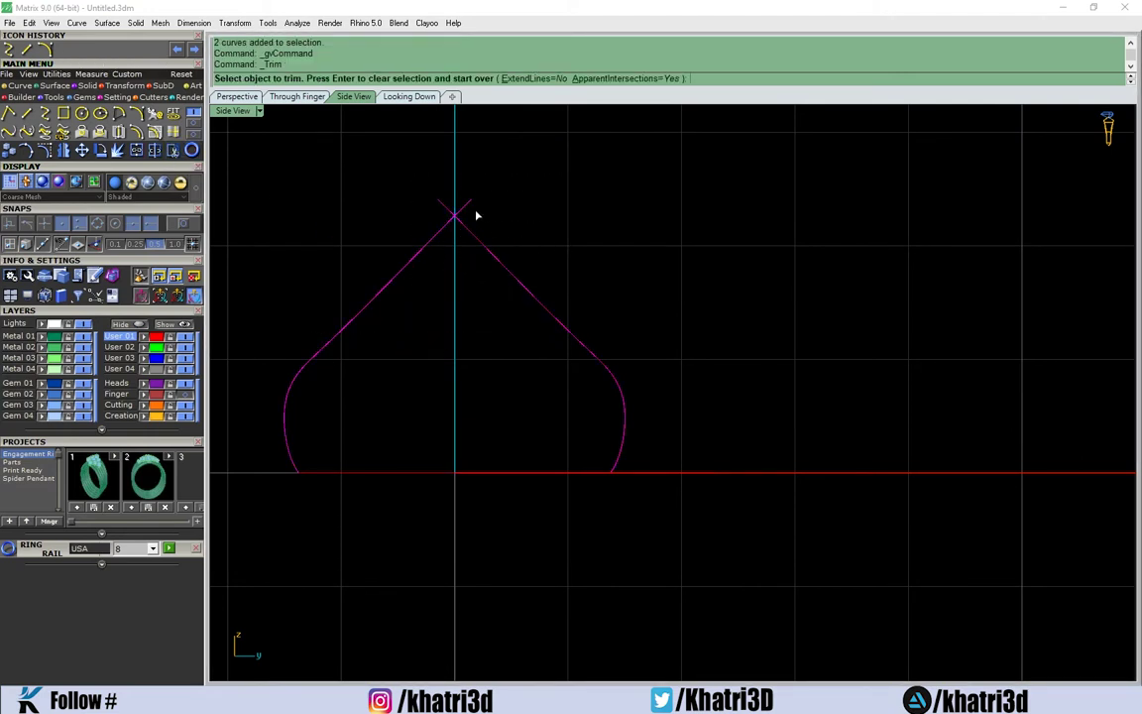
Trim the overshoot above the apex, then trim again with the baseline and outline curves selected
left_click(446, 210)
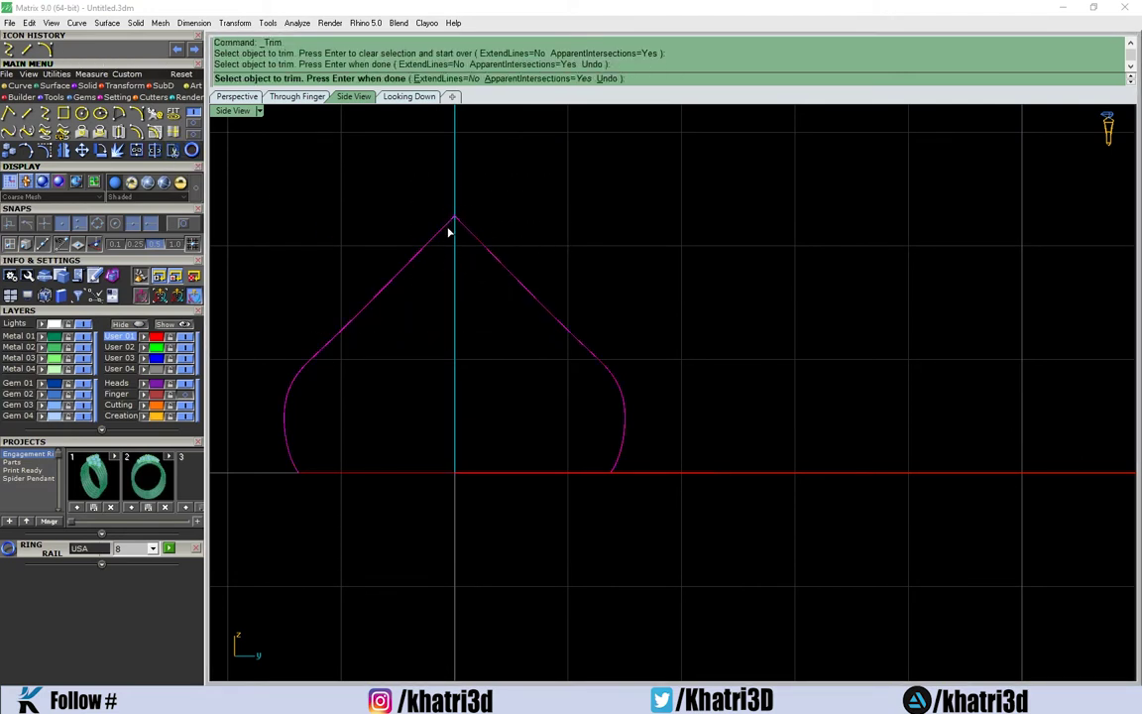
key("Return")
left_click(570, 473)
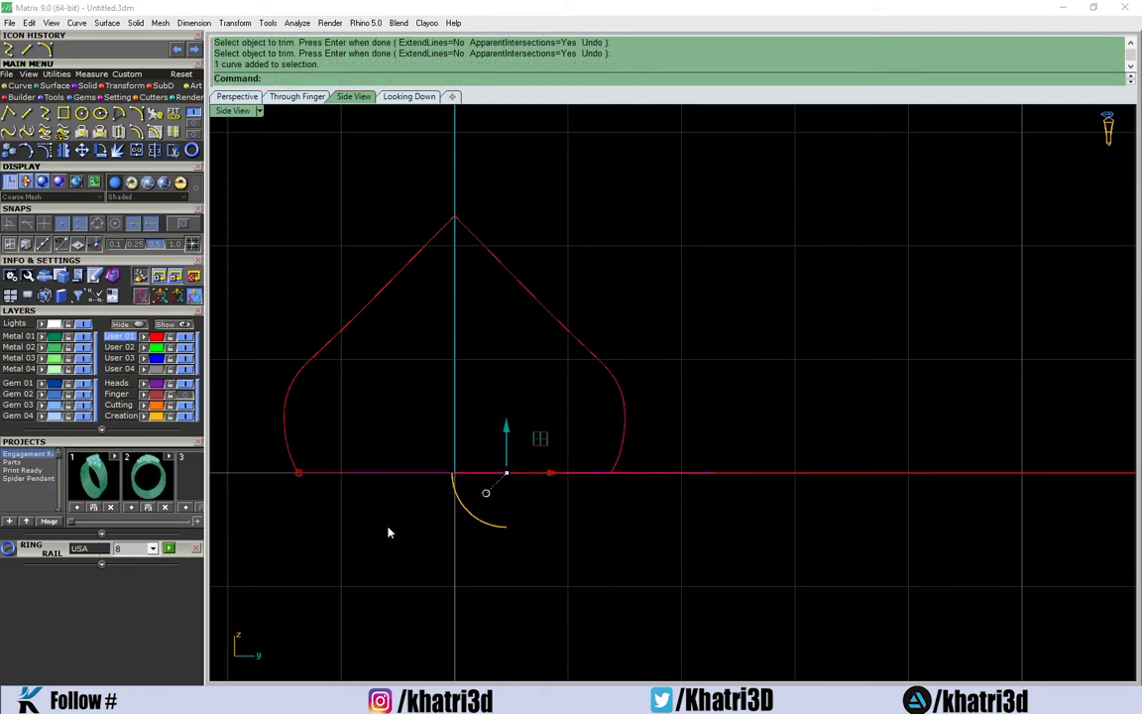
left_click_drag(357, 503, 231, 367)
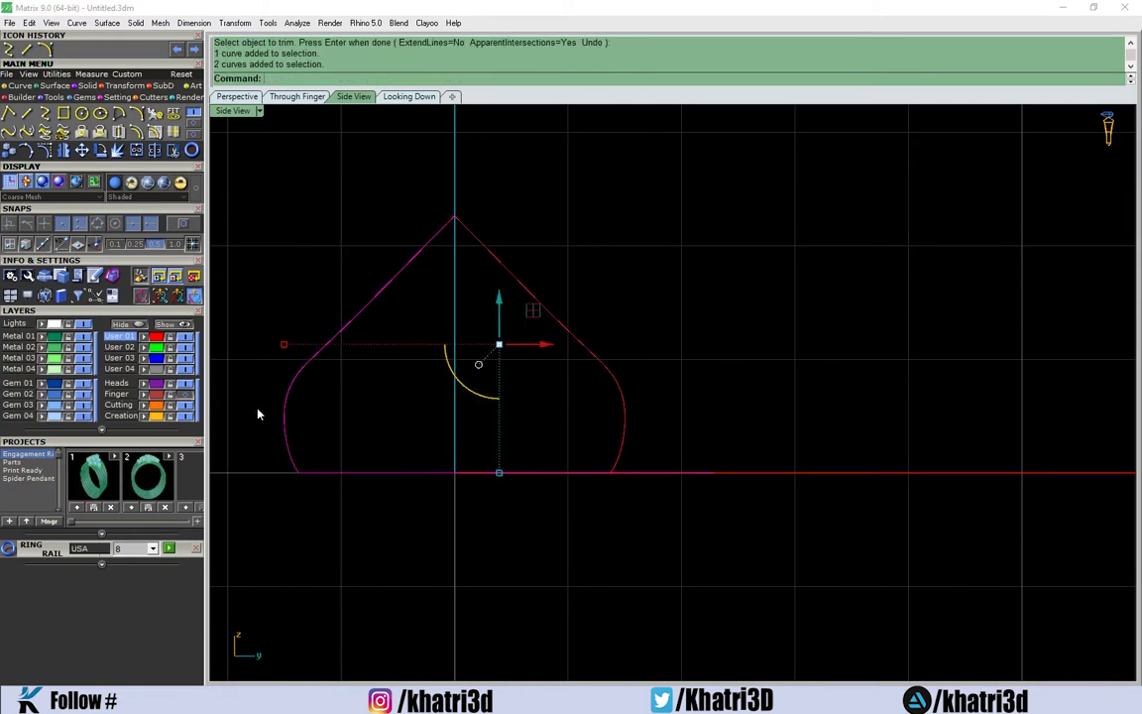
left_click(633, 423)
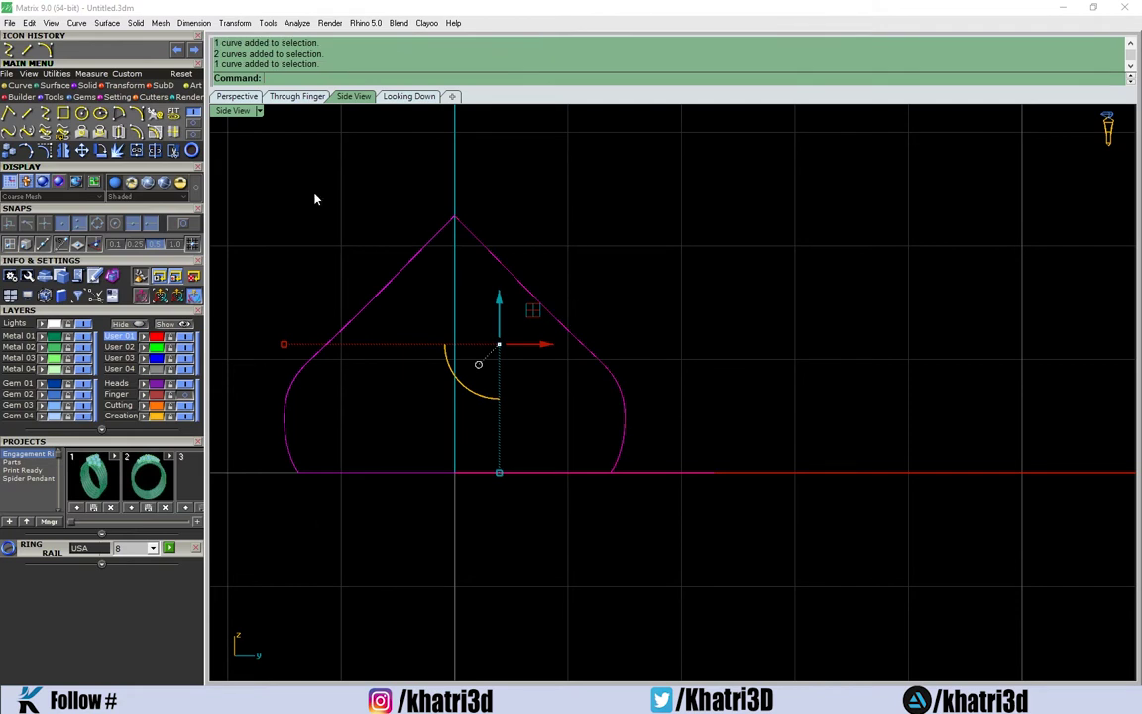
key("ctrl+t")
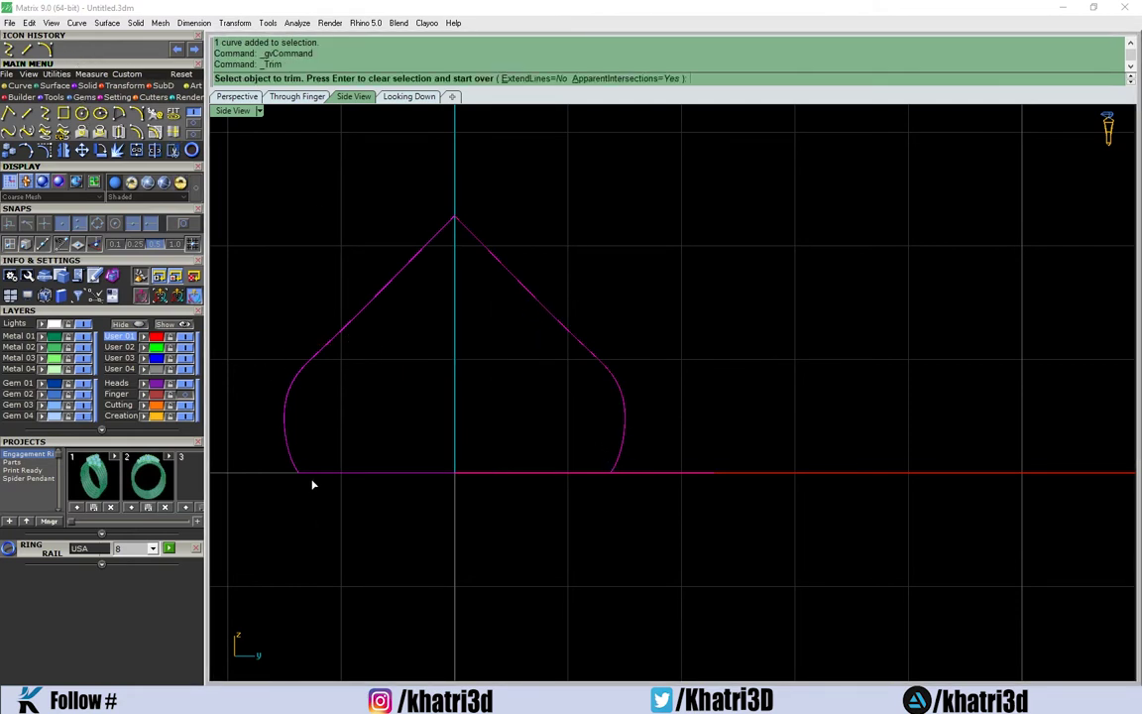
key("Return")
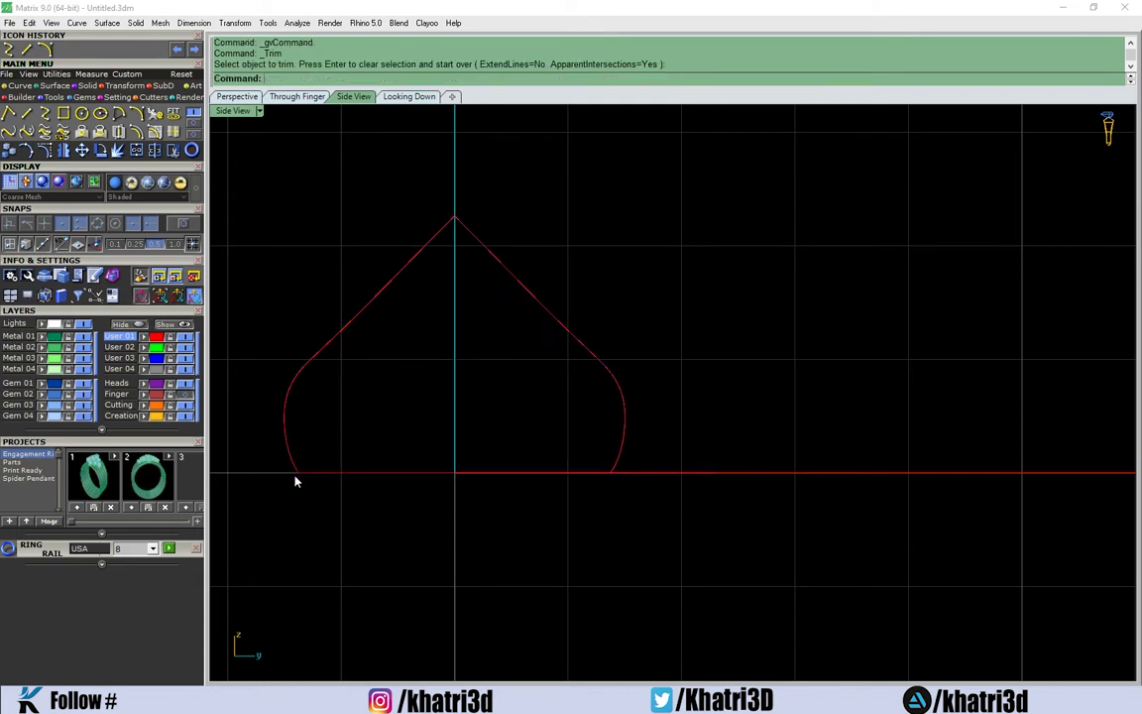
Inspect the control points of the left outline curve and the baseline
left_click(297, 472)
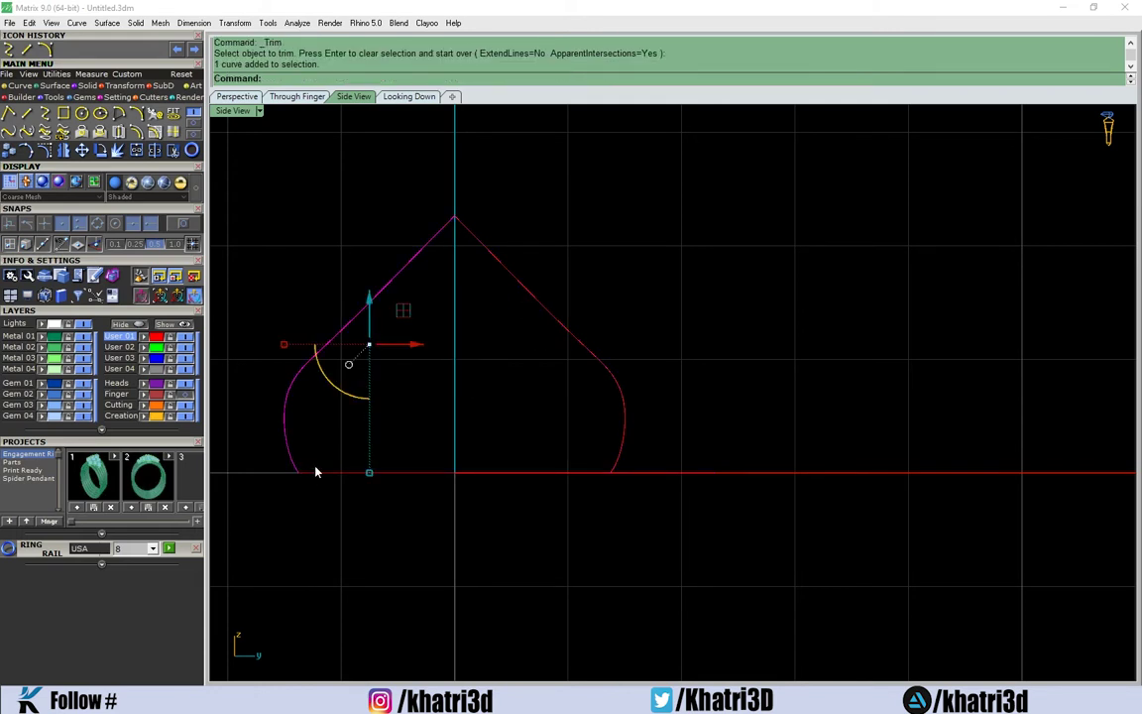
key("F10")
left_click(348, 476)
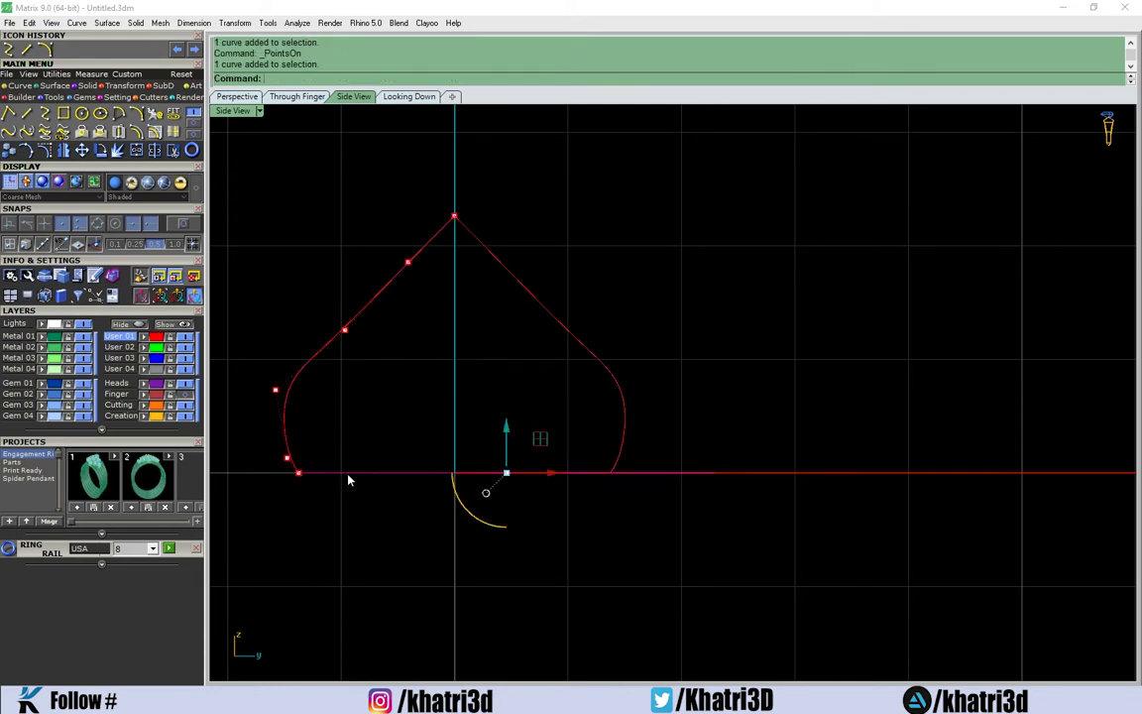
key("F10")
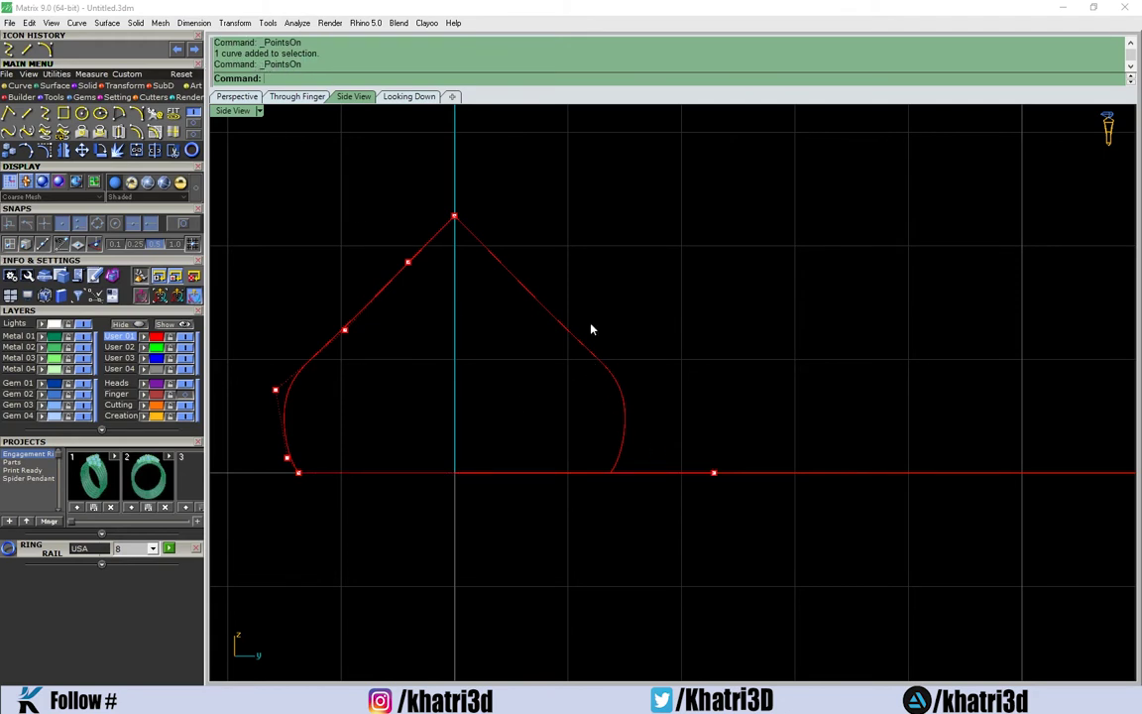
key("Escape")
type("PointsOn")
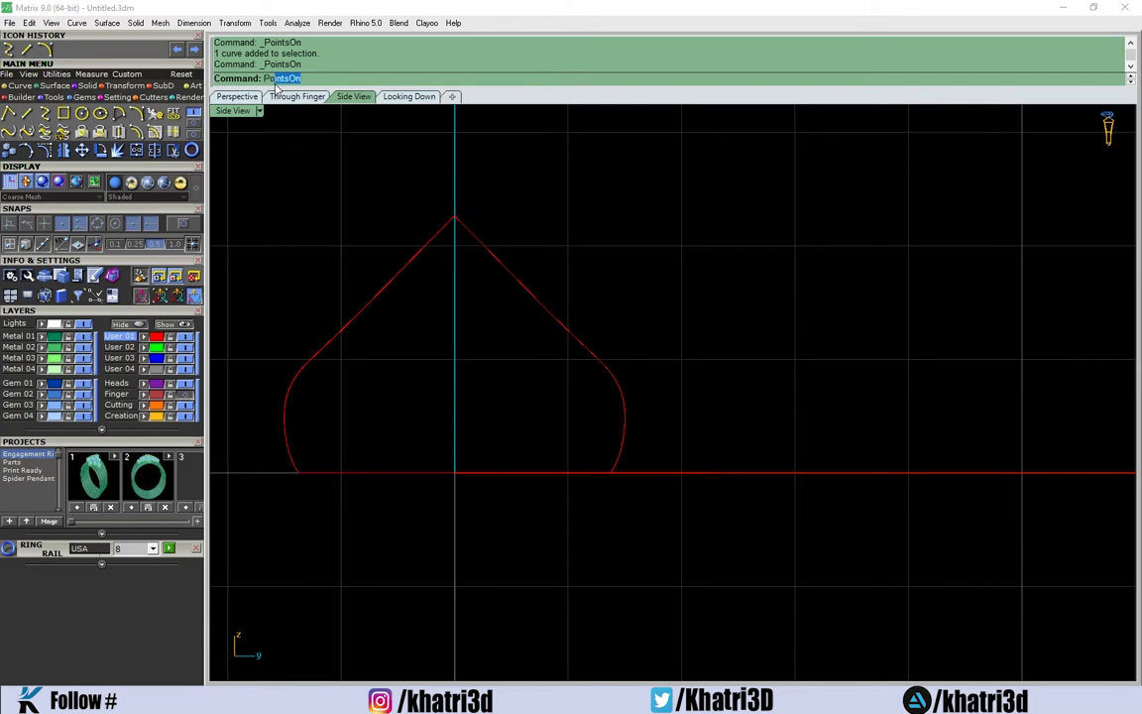
key("Return")
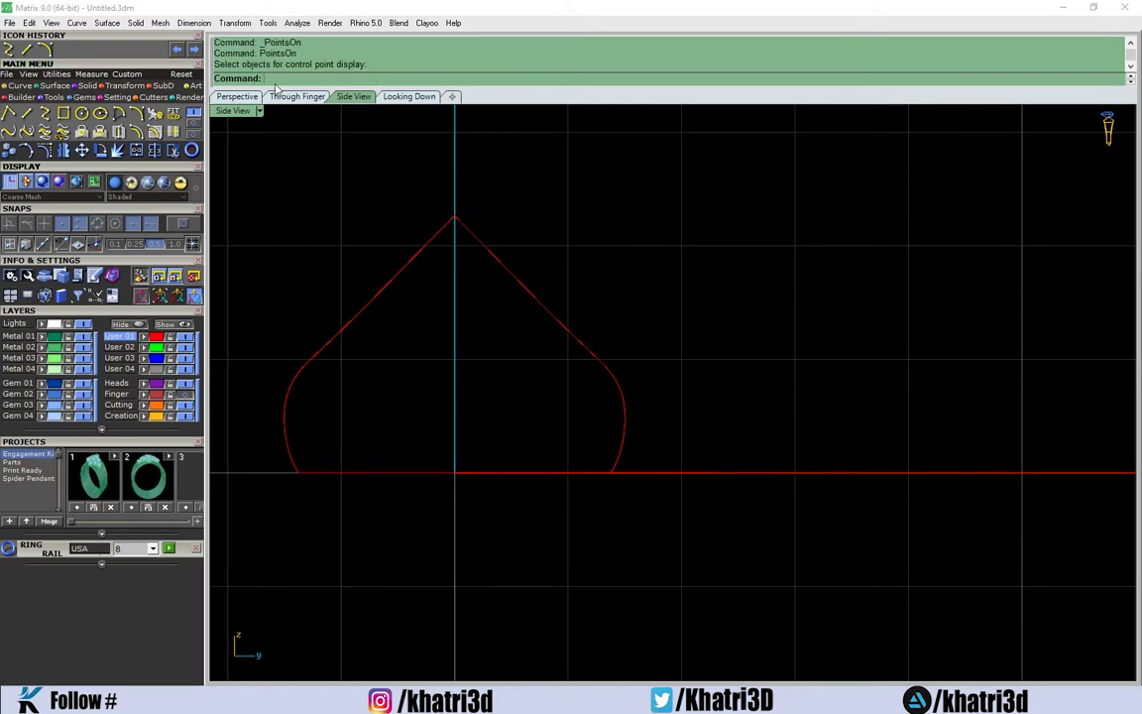
Trim the excess baseline from the three profile curves and join them into one closed curve
left_click(351, 320)
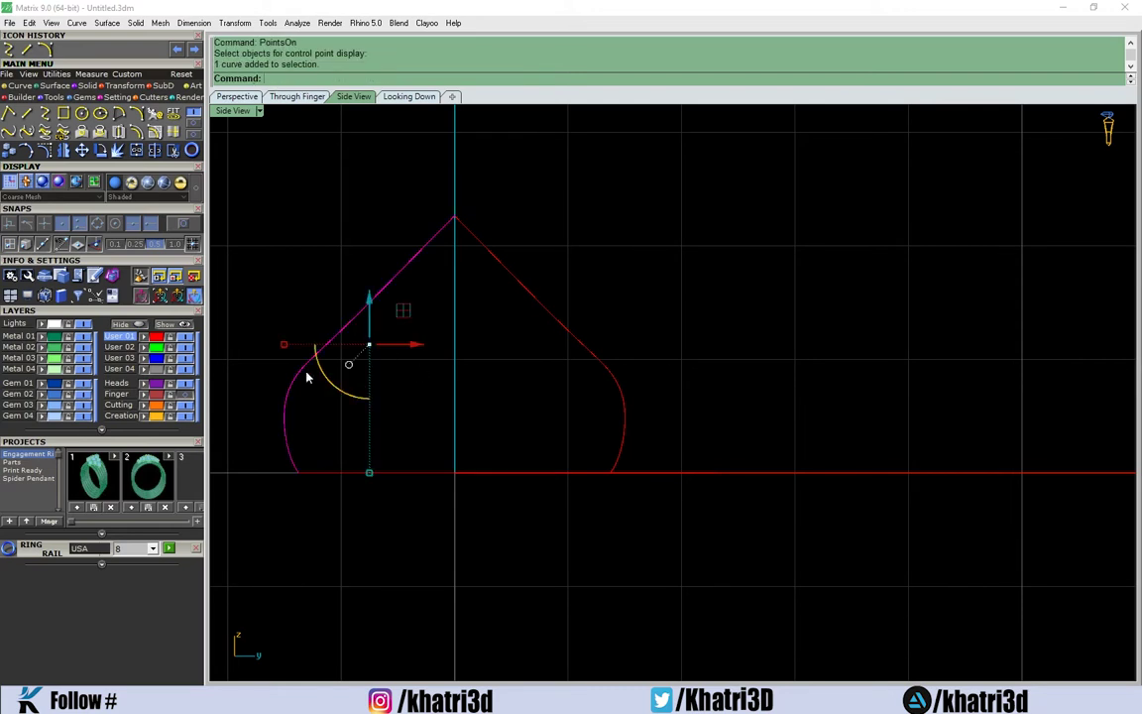
left_click(300, 473)
left_click_drag(696, 318, 281, 553)
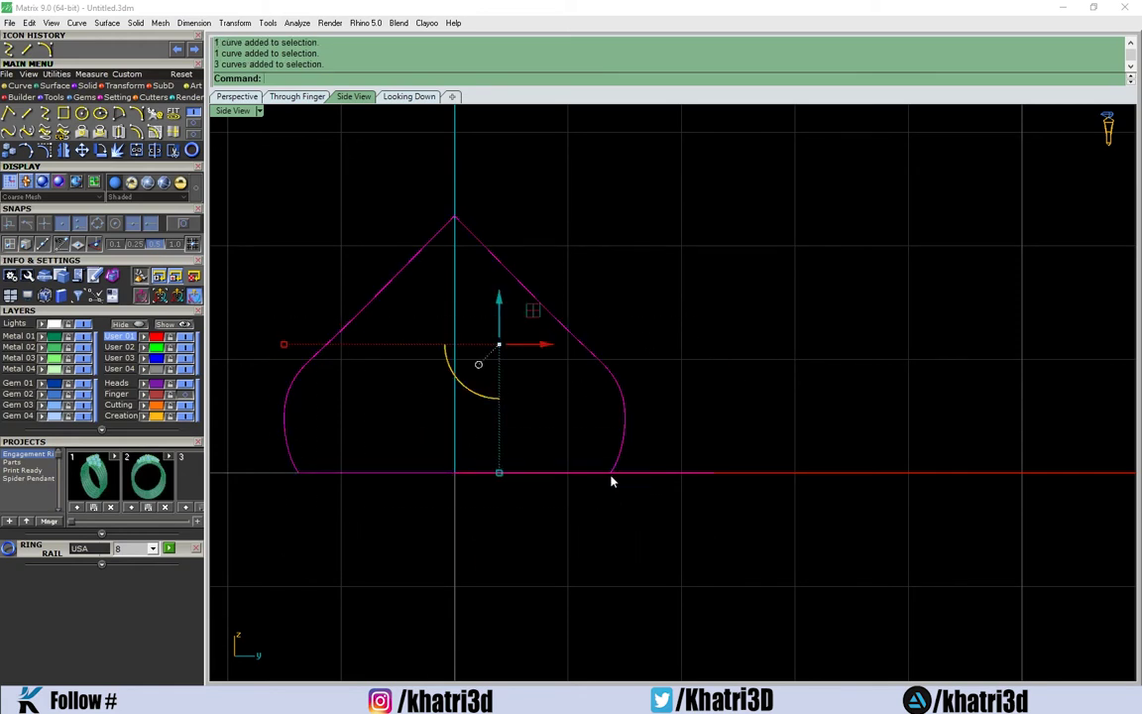
key("ctrl+t")
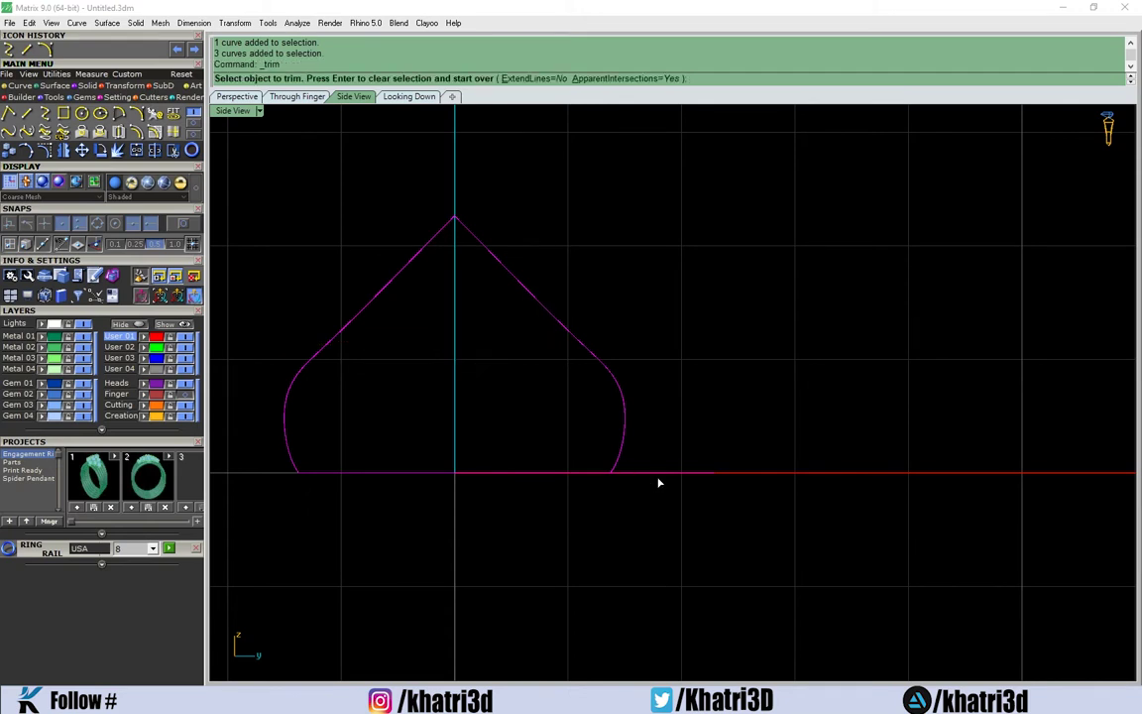
left_click(155, 131)
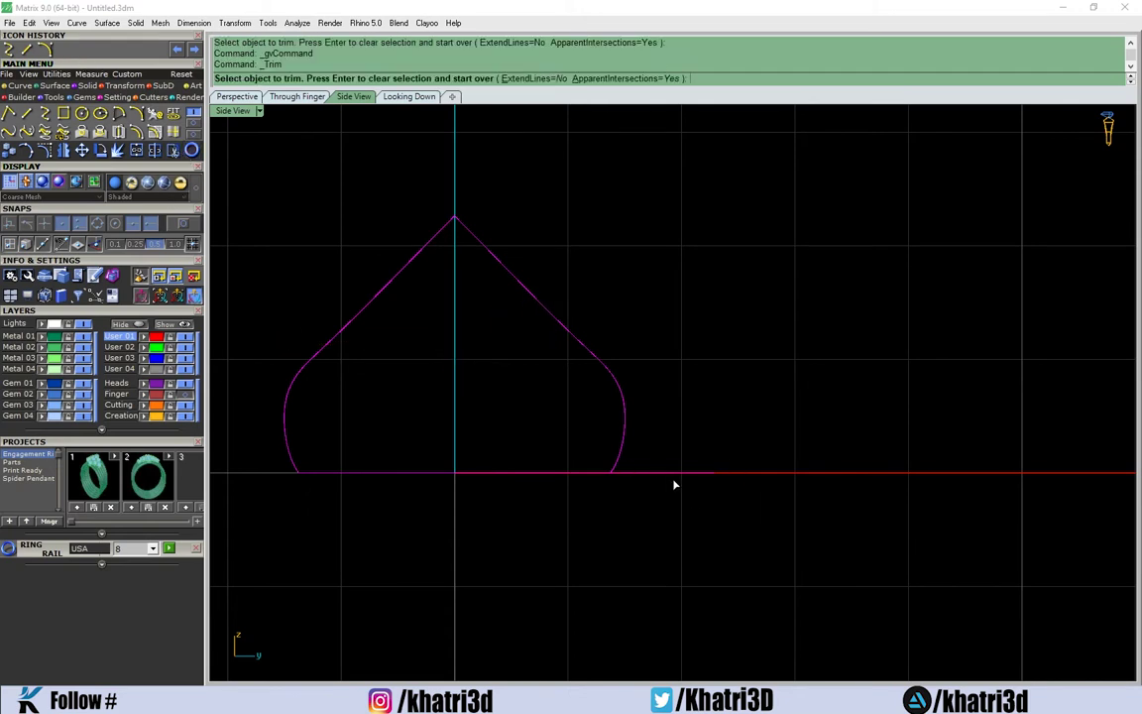
key("Return")
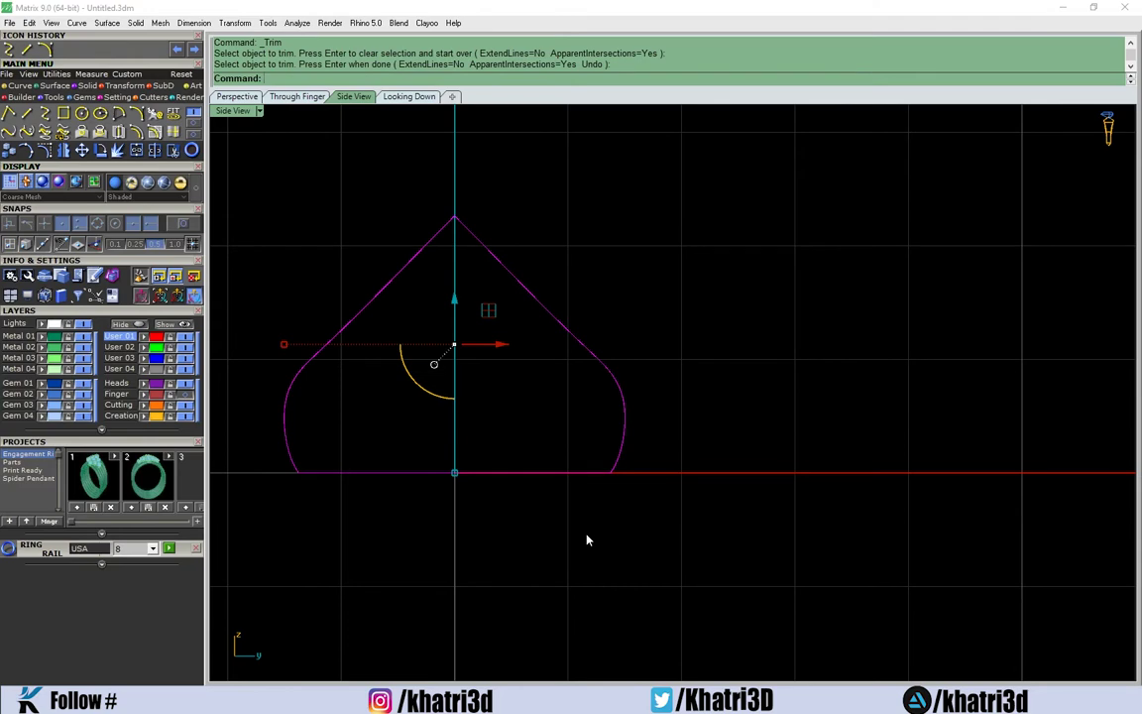
key("ctrl+j")
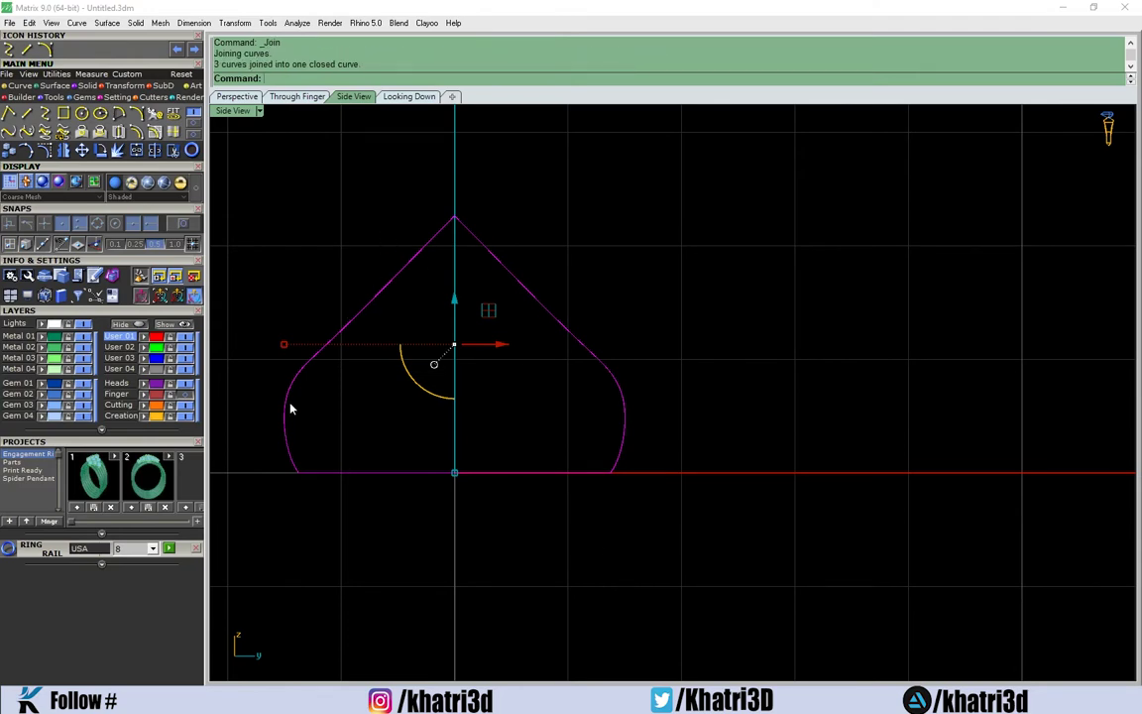
left_click(238, 97)
Add the size 8 ring-size circle
mouse_move(439, 331)
right_mouse_down()
mouse_move(727, 479)
mouse_move(688, 437)
mouse_move(583, 487)
mouse_move(725, 432)
right_mouse_up()
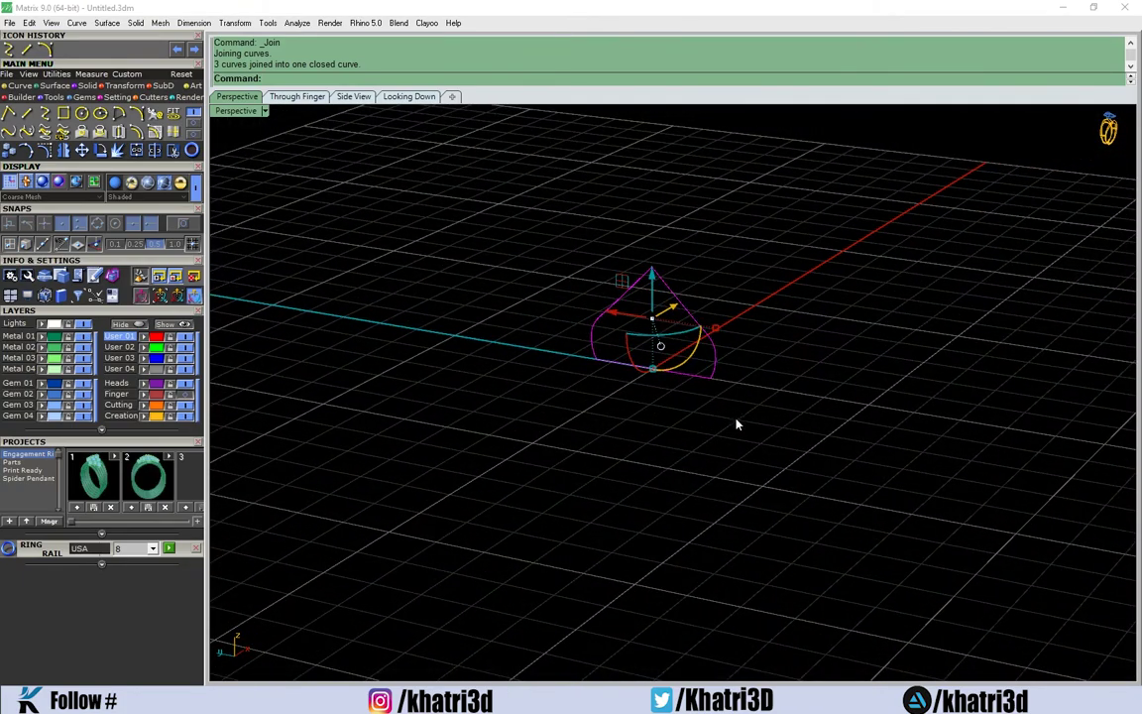
scroll(736, 425, "down", 3)
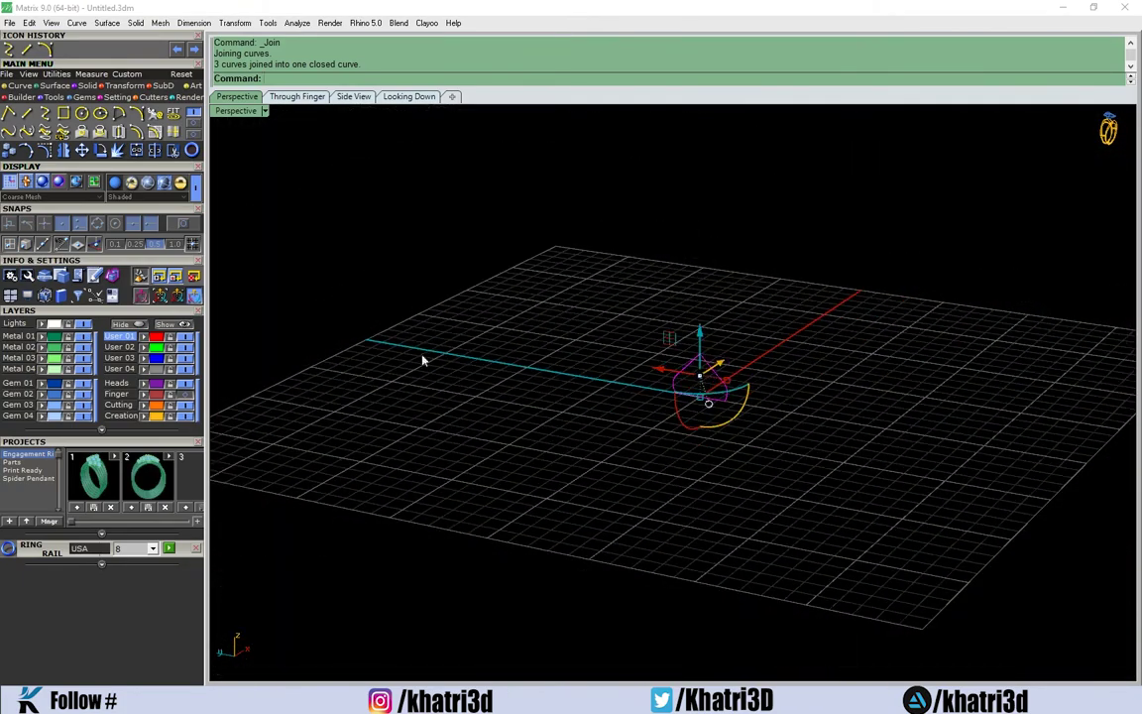
left_click(182, 395)
scroll(674, 360, "up", 2)
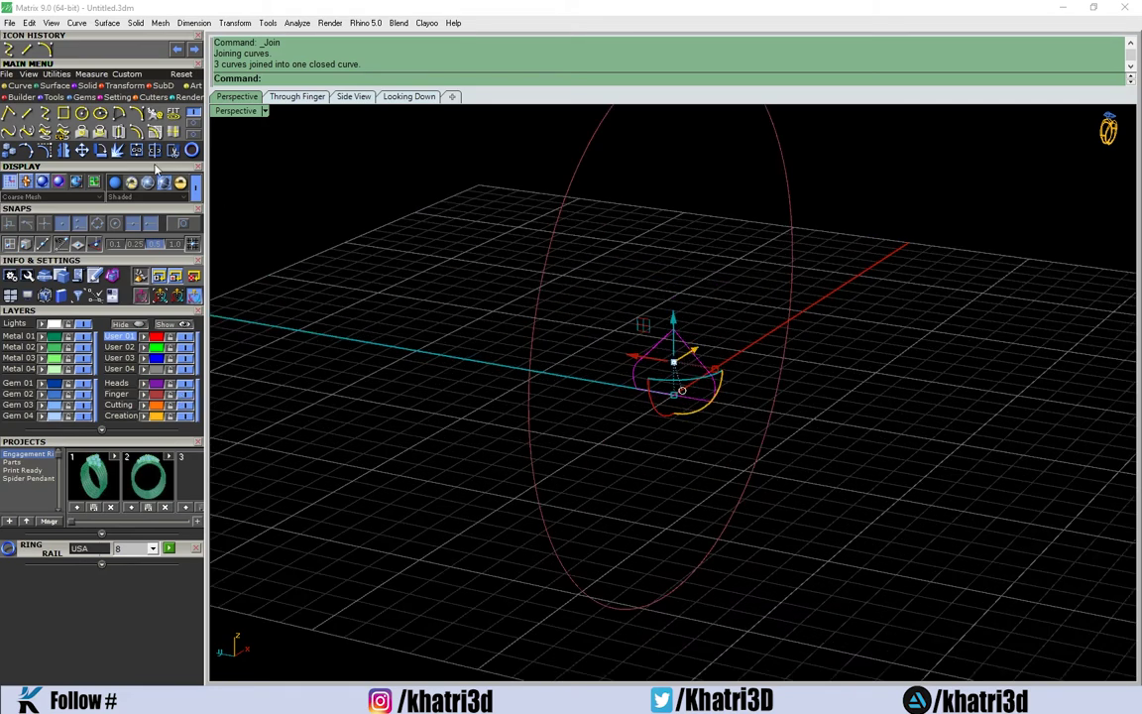
Make a trial move of the profile curve, then turn on object snapping
left_click(82, 132)
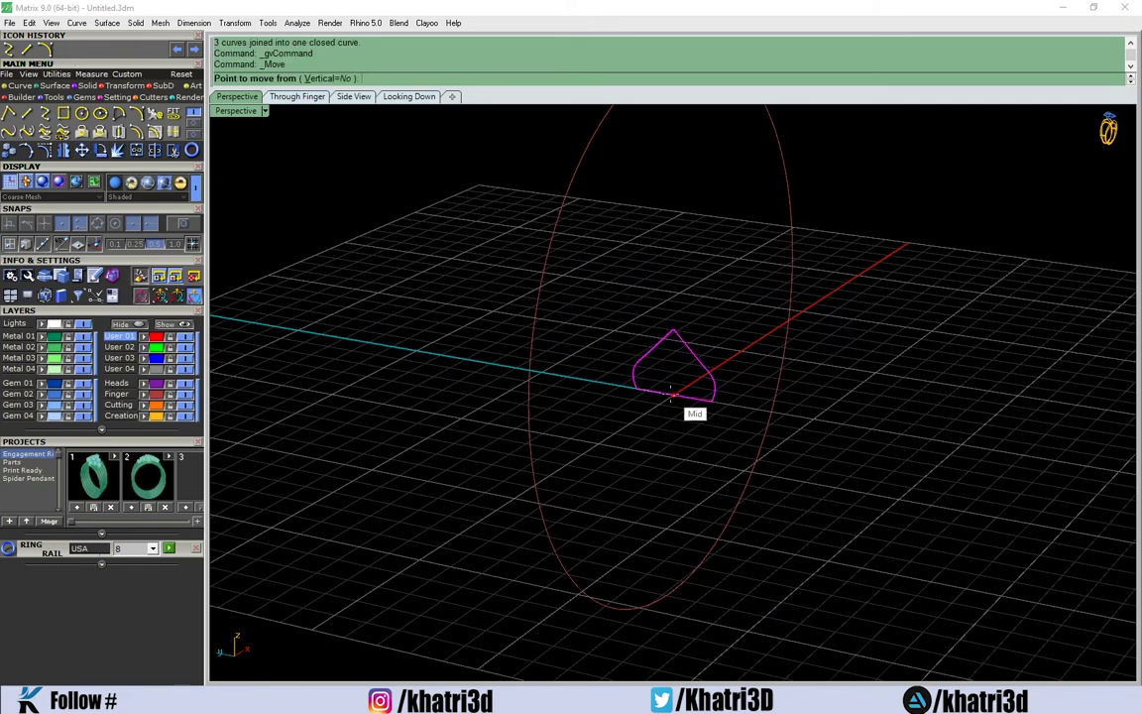
left_click(683, 394)
scroll(682, 395, "down", 2)
left_click(681, 388)
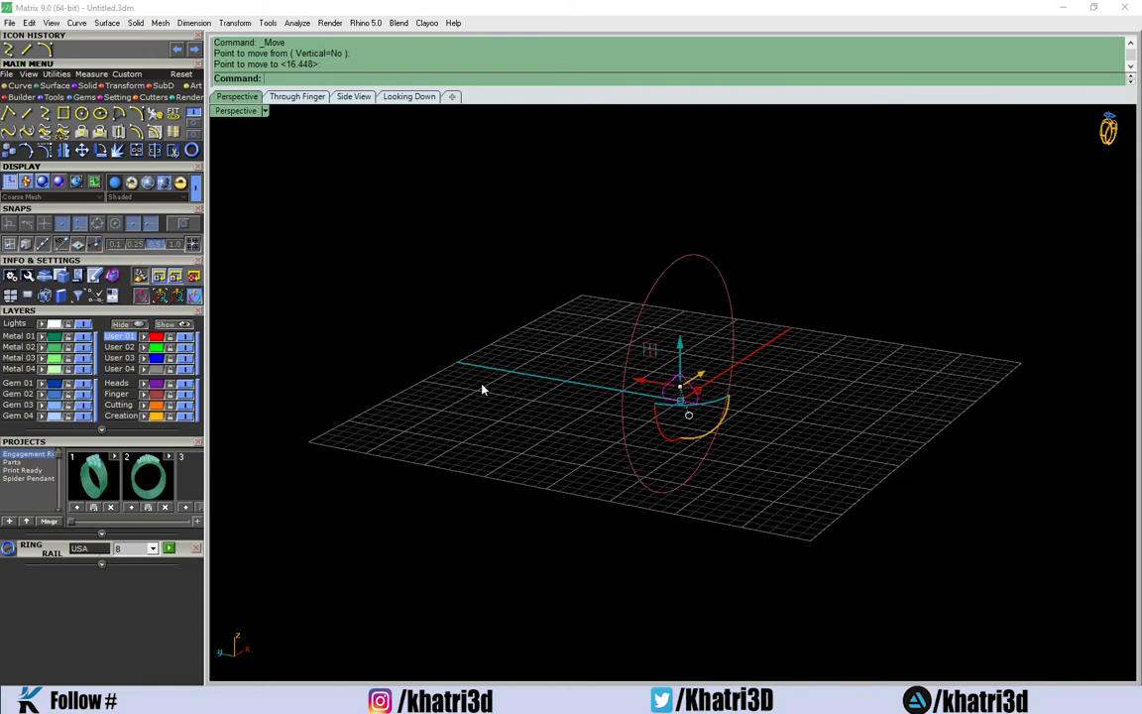
left_click(182, 226)
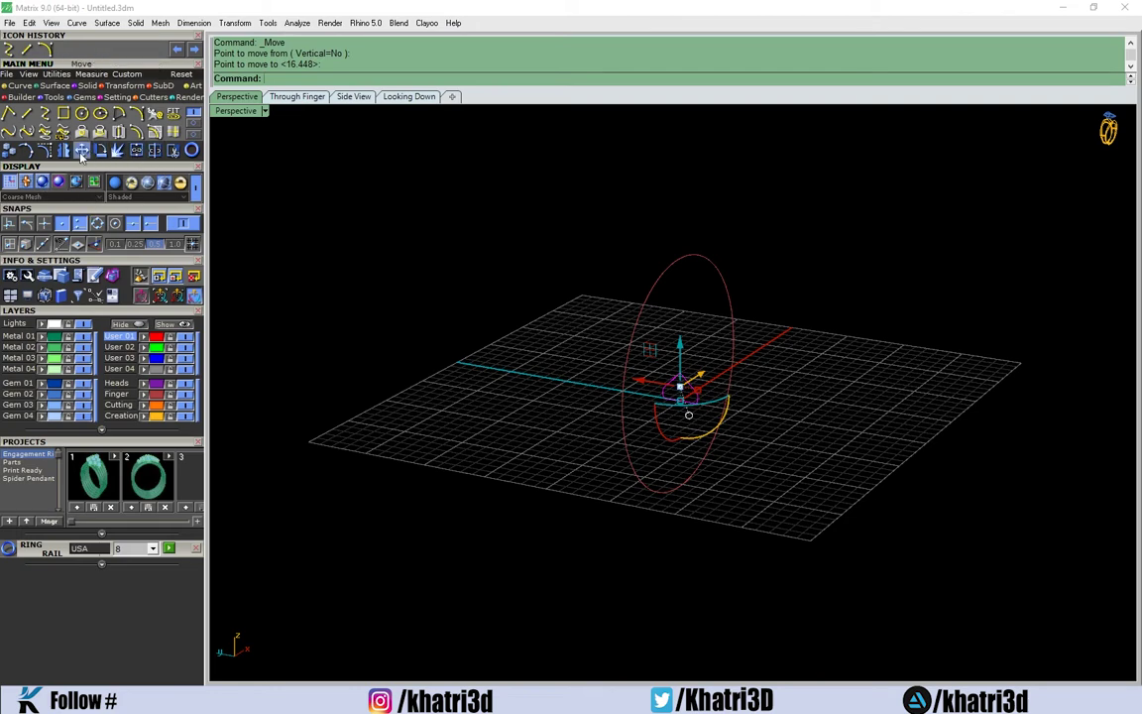
Move the profile from its base midpoint onto the top of the ring circle
left_click(82, 150)
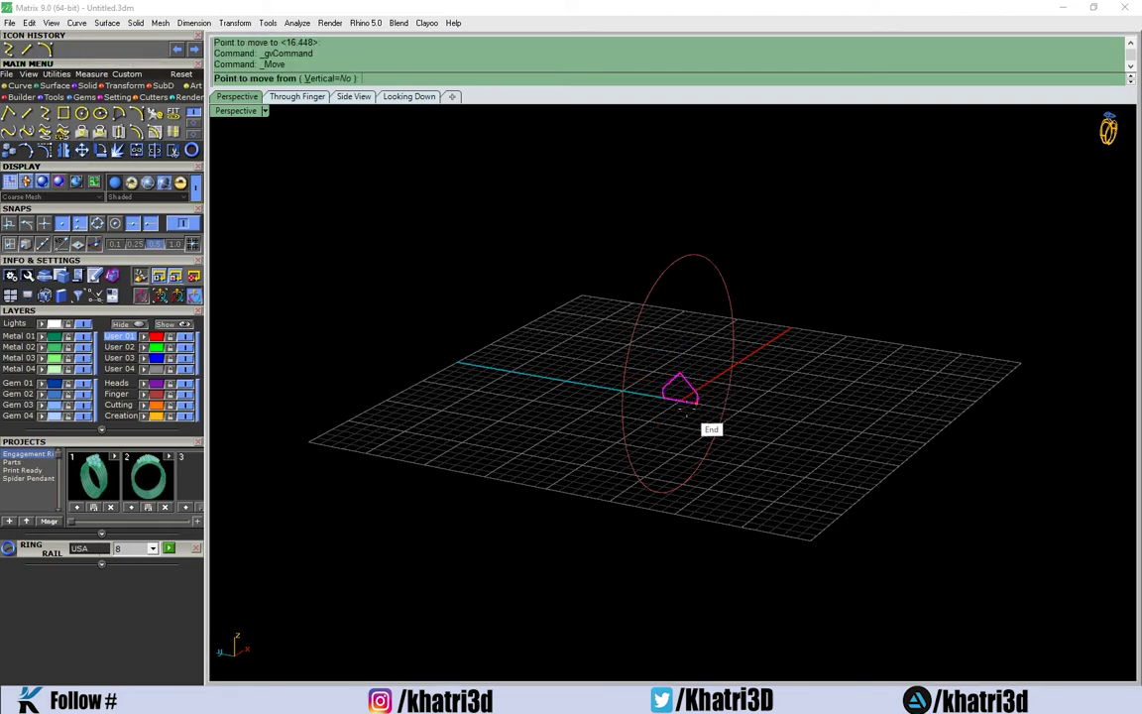
key("Escape")
scroll(687, 414, "up", 2)
scroll(773, 426, "up", 2)
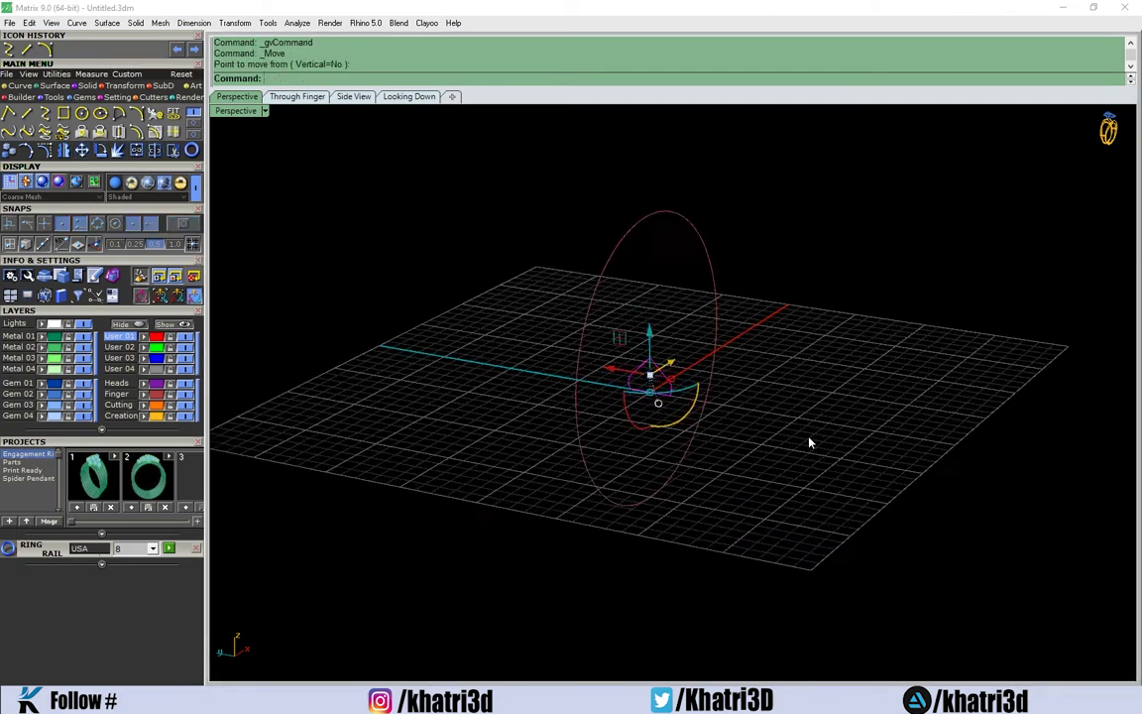
scroll(536, 363, "up", 2)
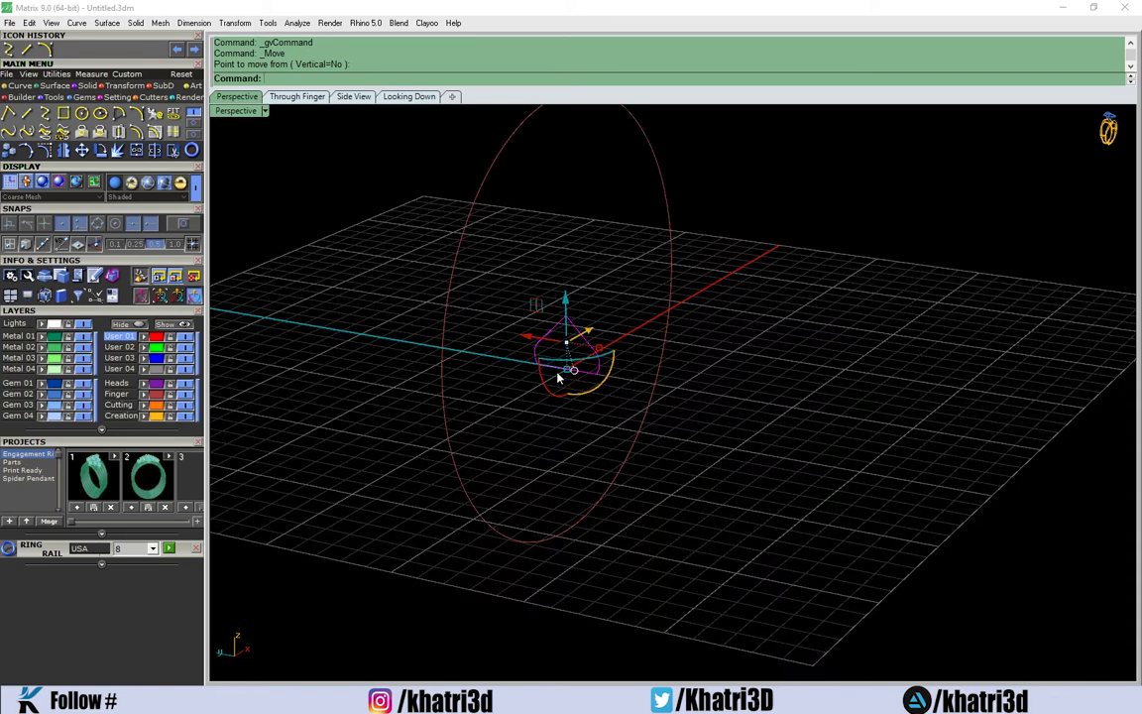
scroll(558, 376, "up", 2)
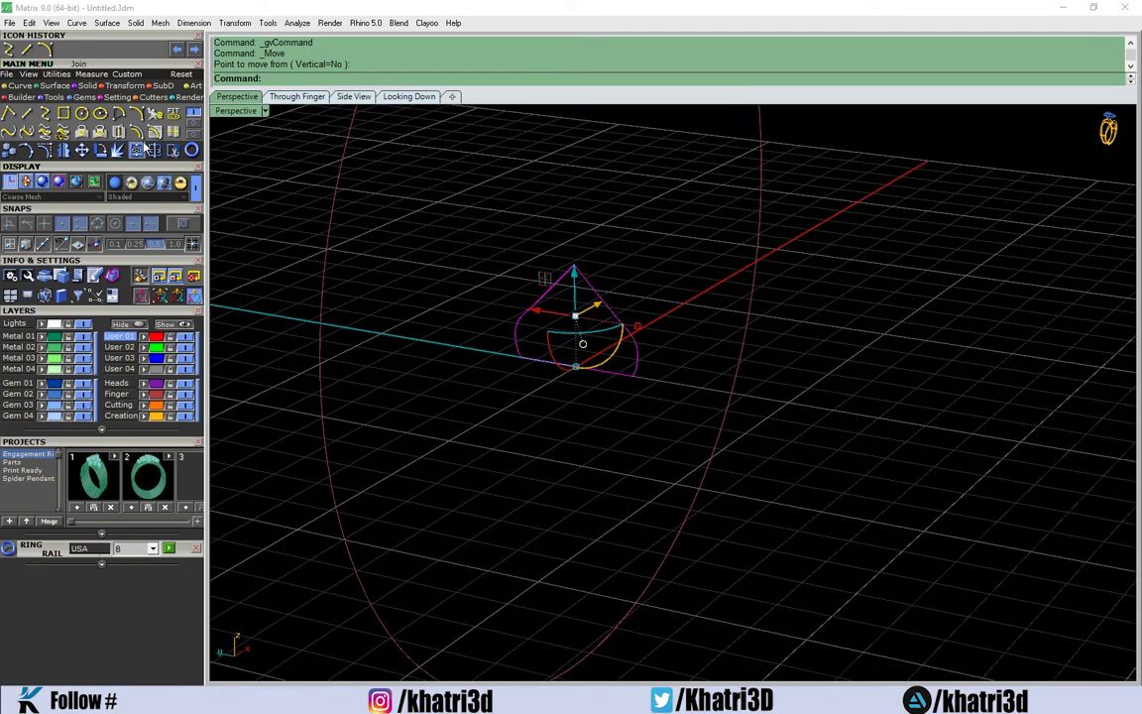
left_click(75, 138)
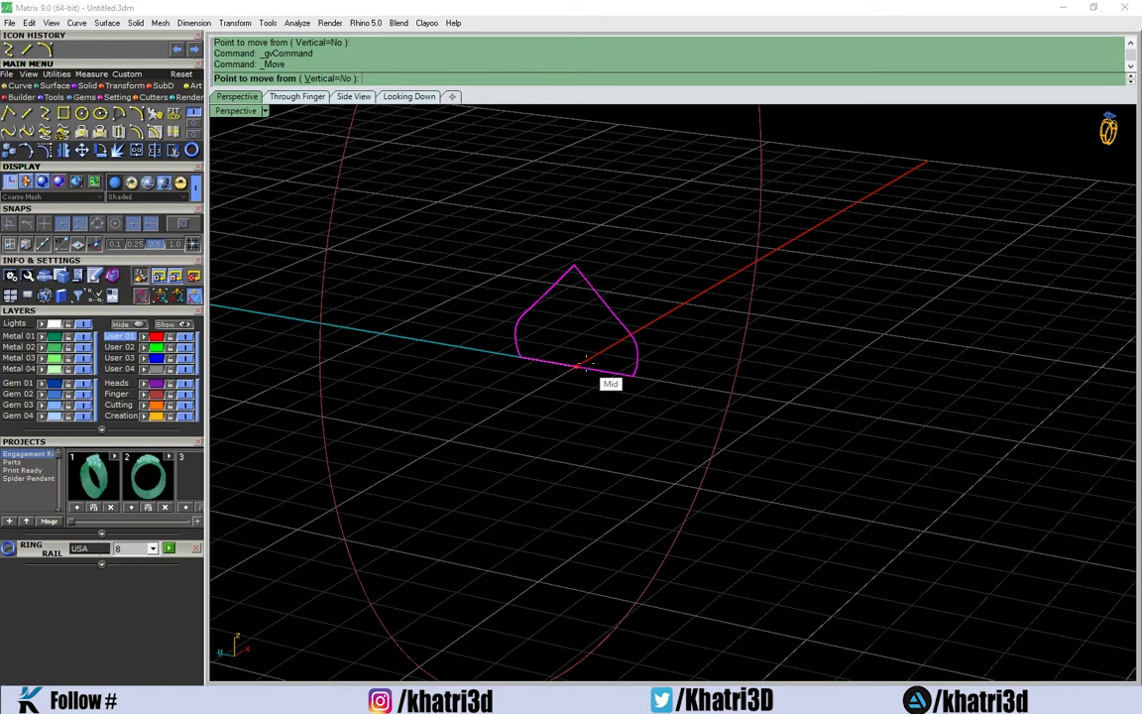
left_click(579, 366)
scroll(579, 366, "down", 3)
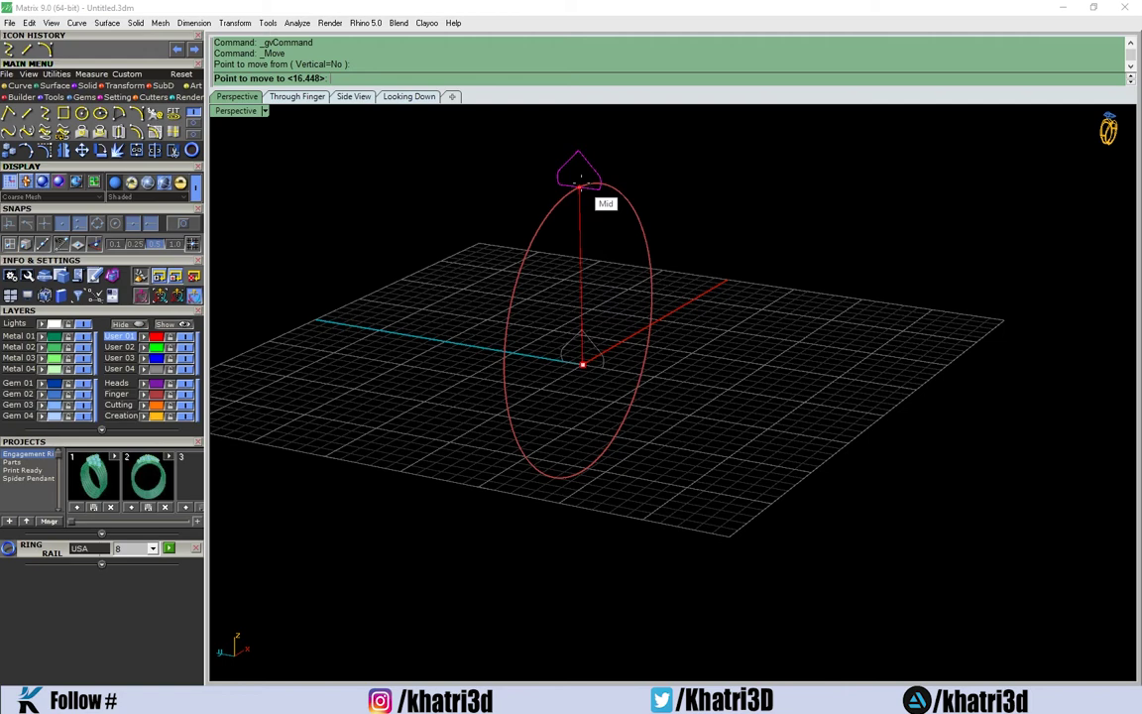
left_click(580, 183)
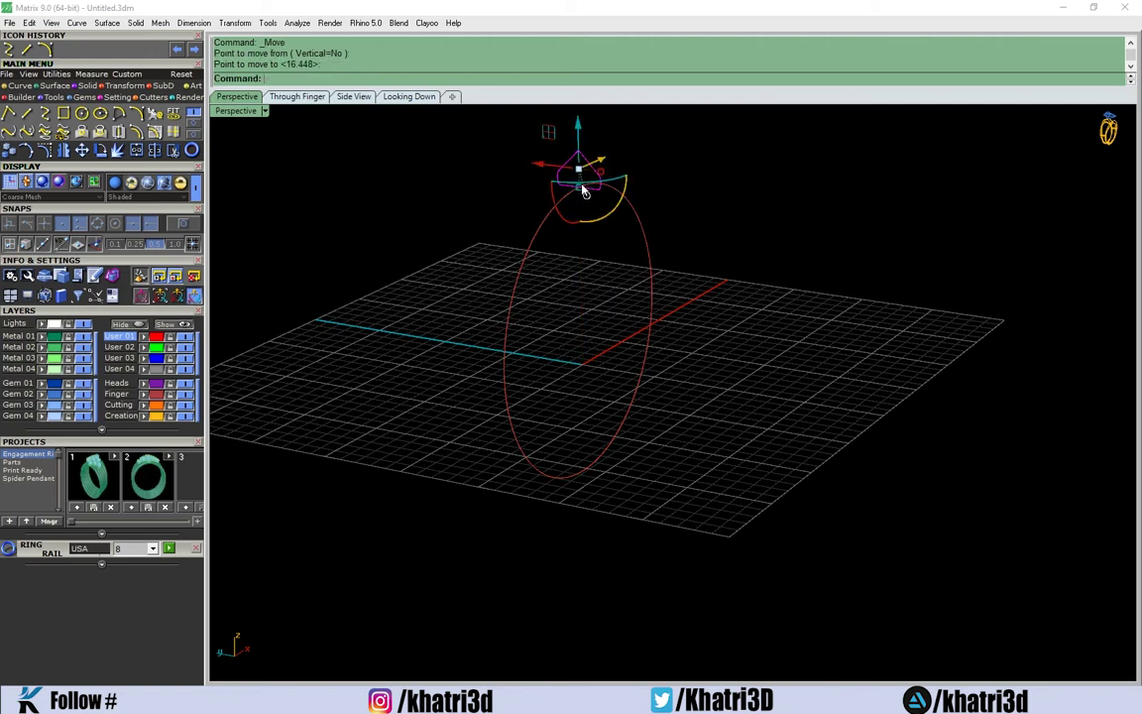
scroll(620, 284, "up", 3)
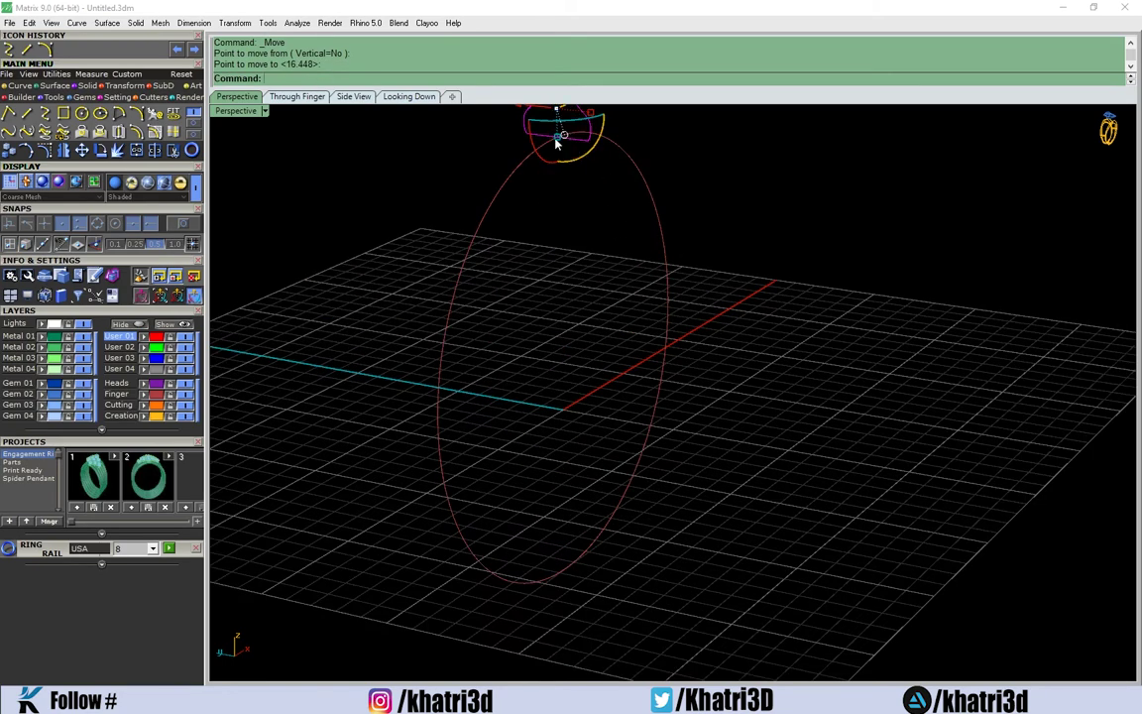
left_click(484, 235)
type("S")
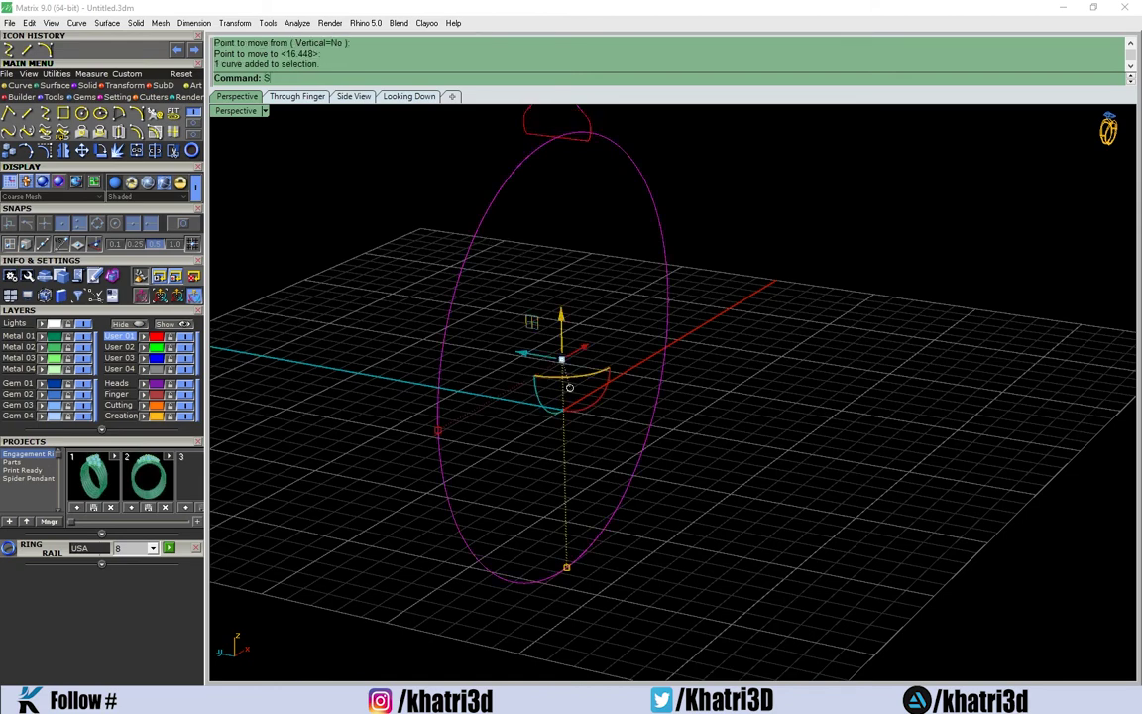
Sweep the closed profile around the ring circle with Sweep1, accepting the seam and options
type("weep1")
key("Return")
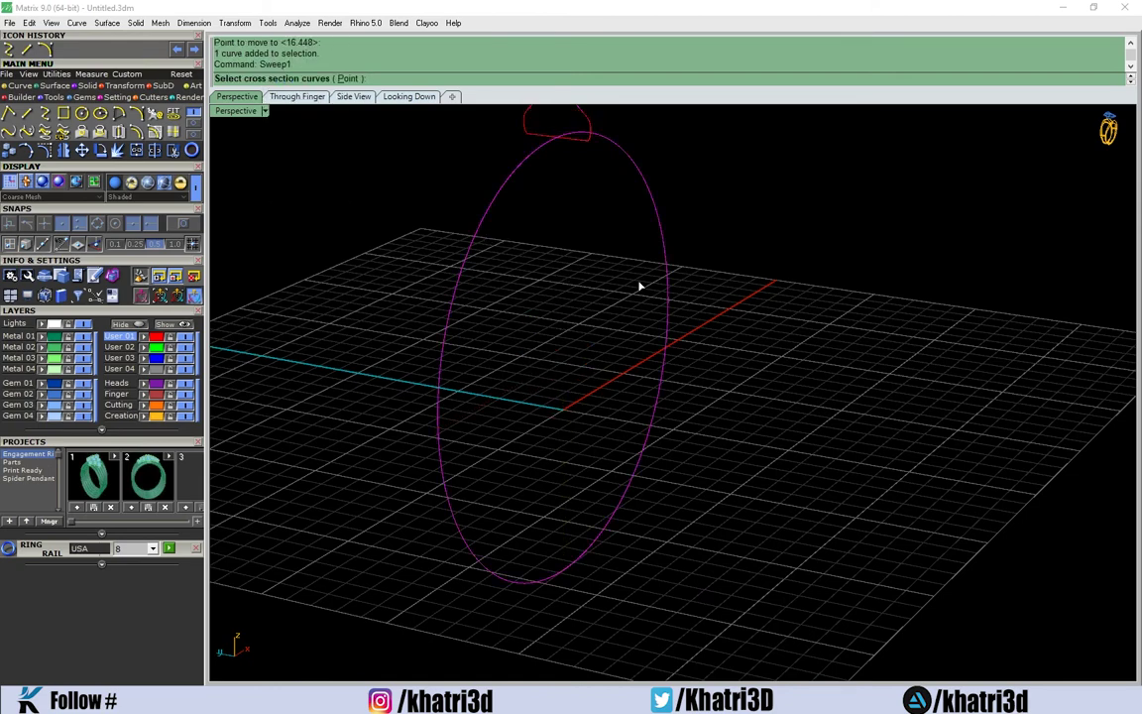
right_click_drag(639, 287, 447, 206, "shift")
left_click(532, 211)
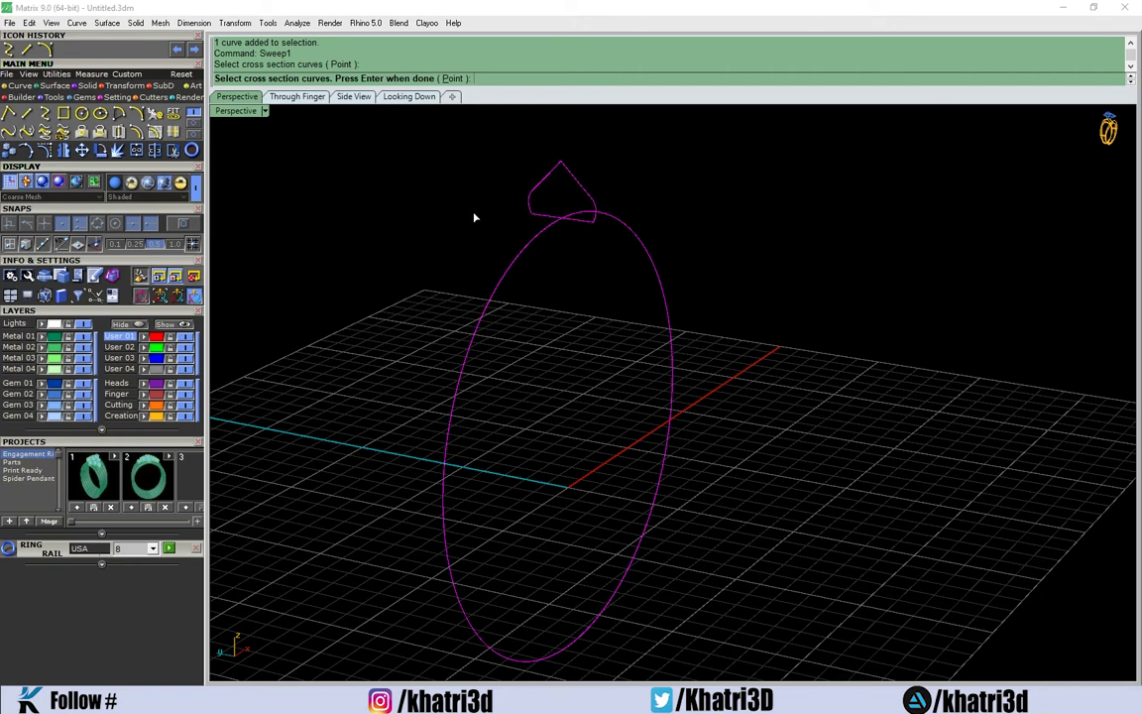
key("Return")
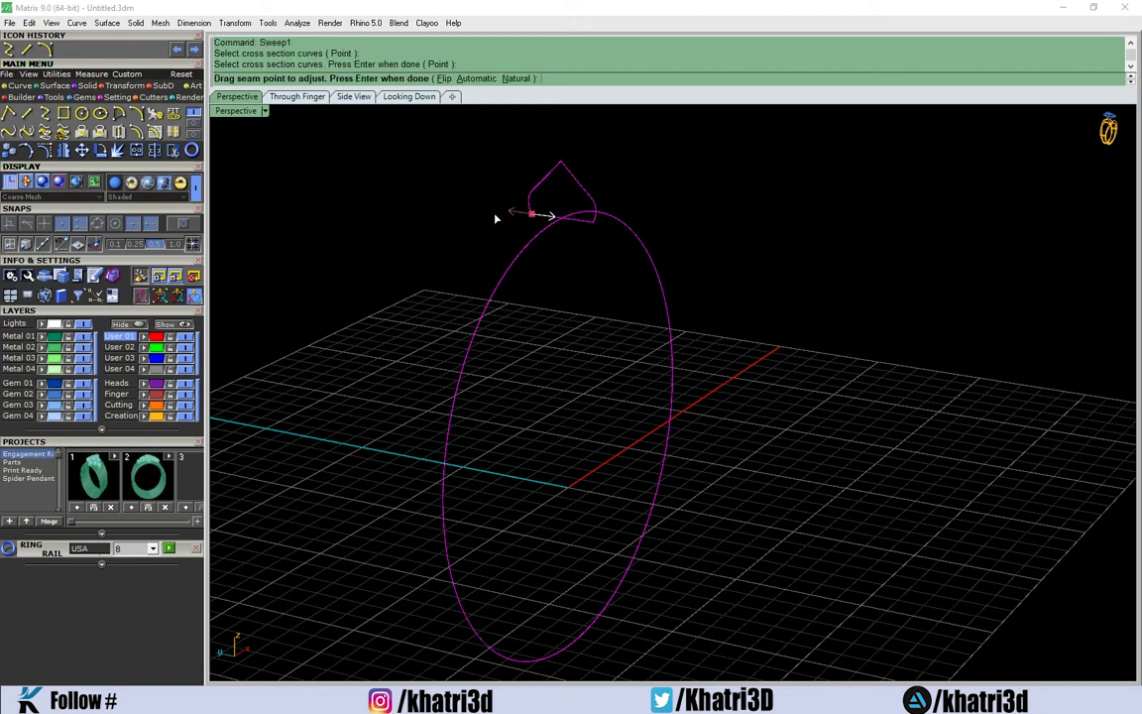
key("Return")
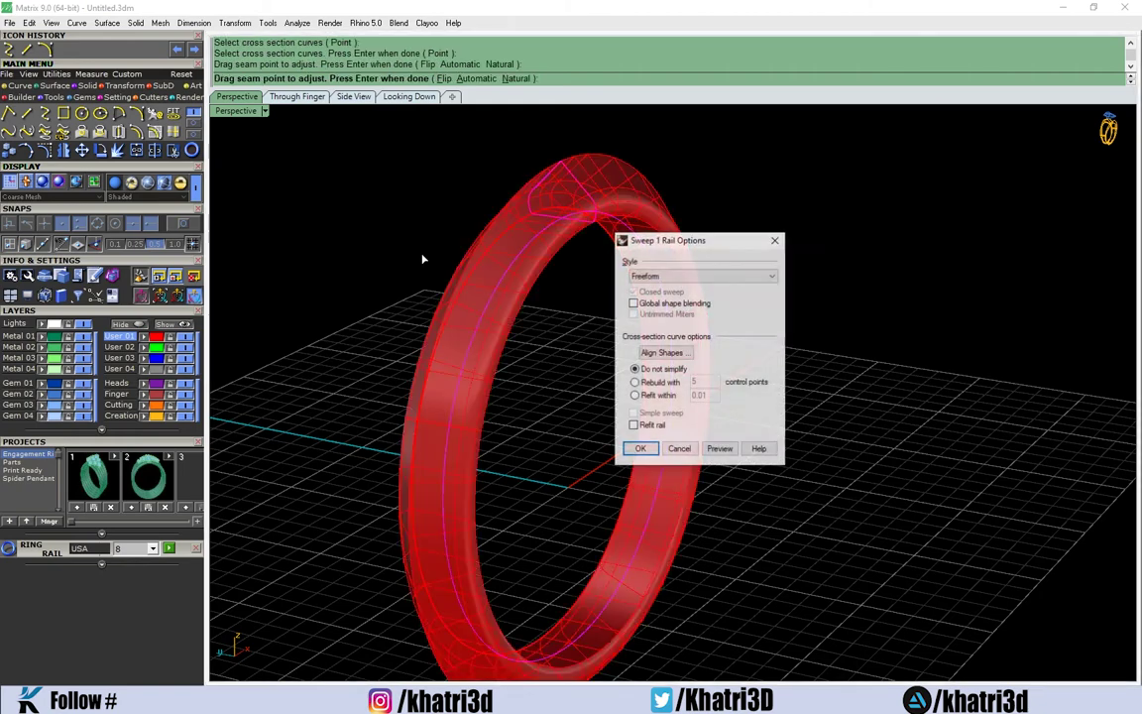
key("Return")
Orbit around the new ring band to inspect it
mouse_move(421, 251)
right_mouse_down()
mouse_move(599, 321)
mouse_move(554, 249)
right_mouse_up()
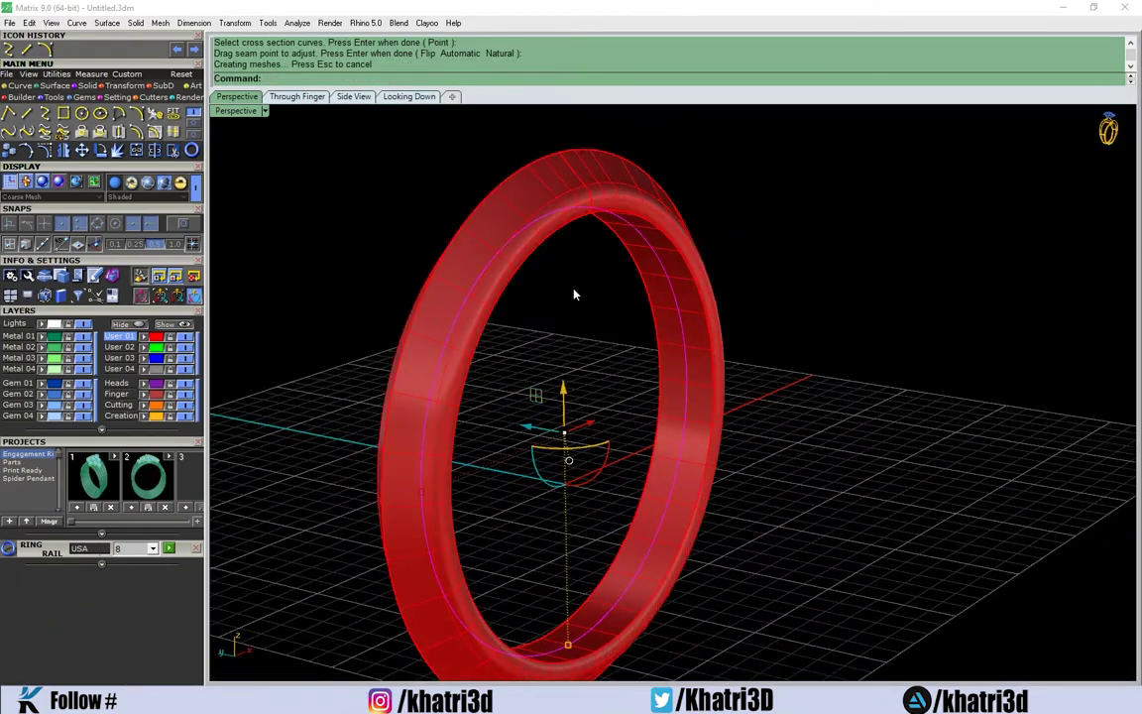
right_click_drag(574, 293, 599, 225)
mouse_move(488, 259)
right_mouse_down()
mouse_move(502, 324)
mouse_move(530, 285)
mouse_move(626, 293)
mouse_move(679, 363)
mouse_move(540, 466)
mouse_move(504, 299)
right_mouse_up()
left_click(491, 248)
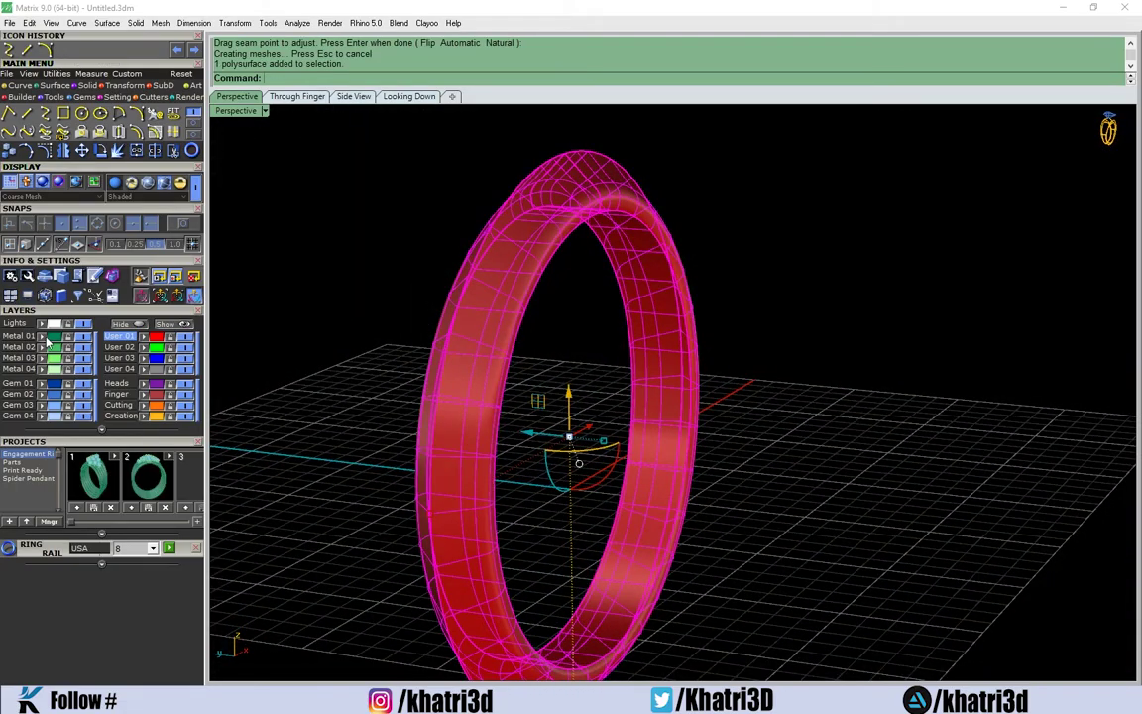
key("Escape")
mouse_move(311, 275)
right_mouse_down()
mouse_move(373, 278)
mouse_move(382, 235)
mouse_move(538, 252)
right_mouse_up()
Delete the ring band and slide the ring circle along the X axis
left_click(540, 252)
key("Delete")
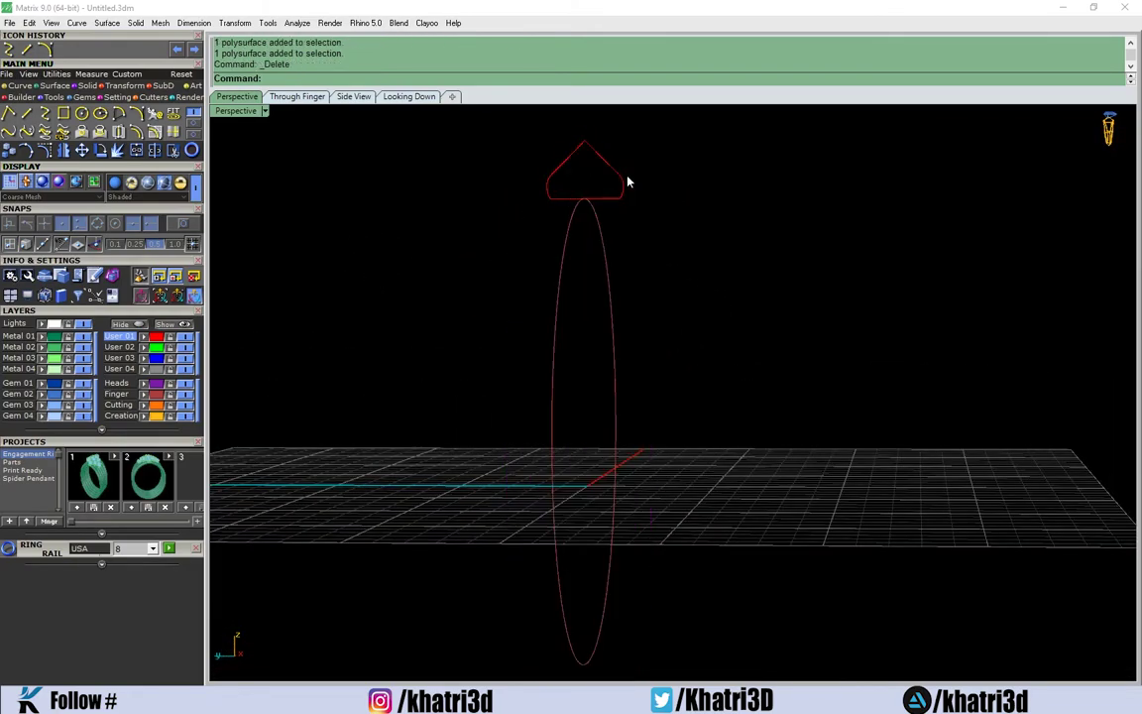
left_click(623, 184)
mouse_move(623, 183)
right_mouse_down()
mouse_move(623, 276)
mouse_move(555, 241)
mouse_move(593, 196)
mouse_move(518, 314)
mouse_move(598, 241)
mouse_move(590, 326)
mouse_move(635, 300)
mouse_move(550, 327)
right_mouse_up()
left_click(545, 297)
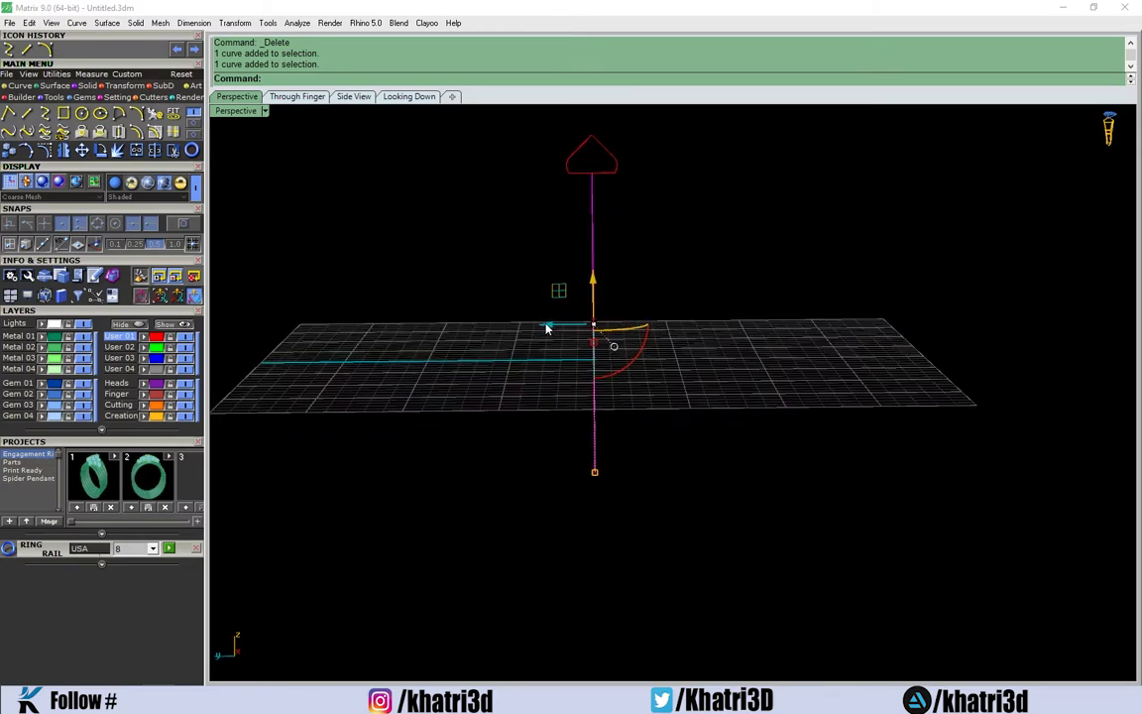
mouse_move(545, 331)
left_mouse_down()
mouse_move(576, 323)
mouse_move(697, 372)
left_mouse_up()
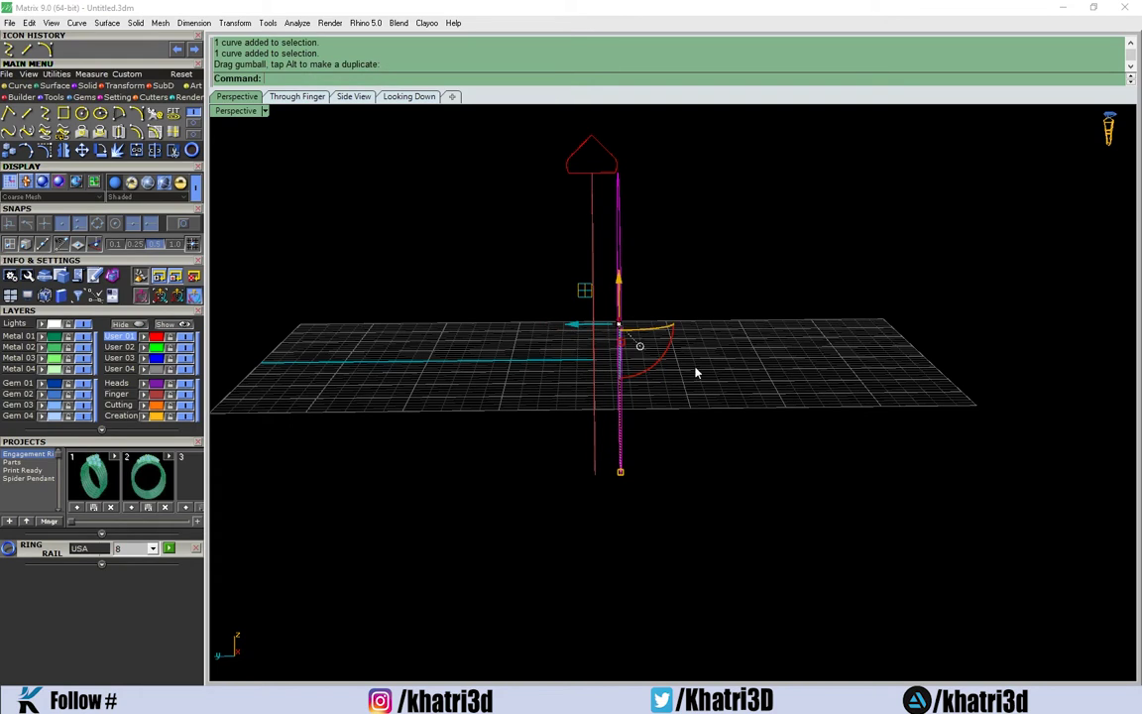
Delete the arrow-shaped curve and view the two upright ring curves from above
left_click(608, 162)
key("Delete")
left_click_drag(681, 304, 496, 271)
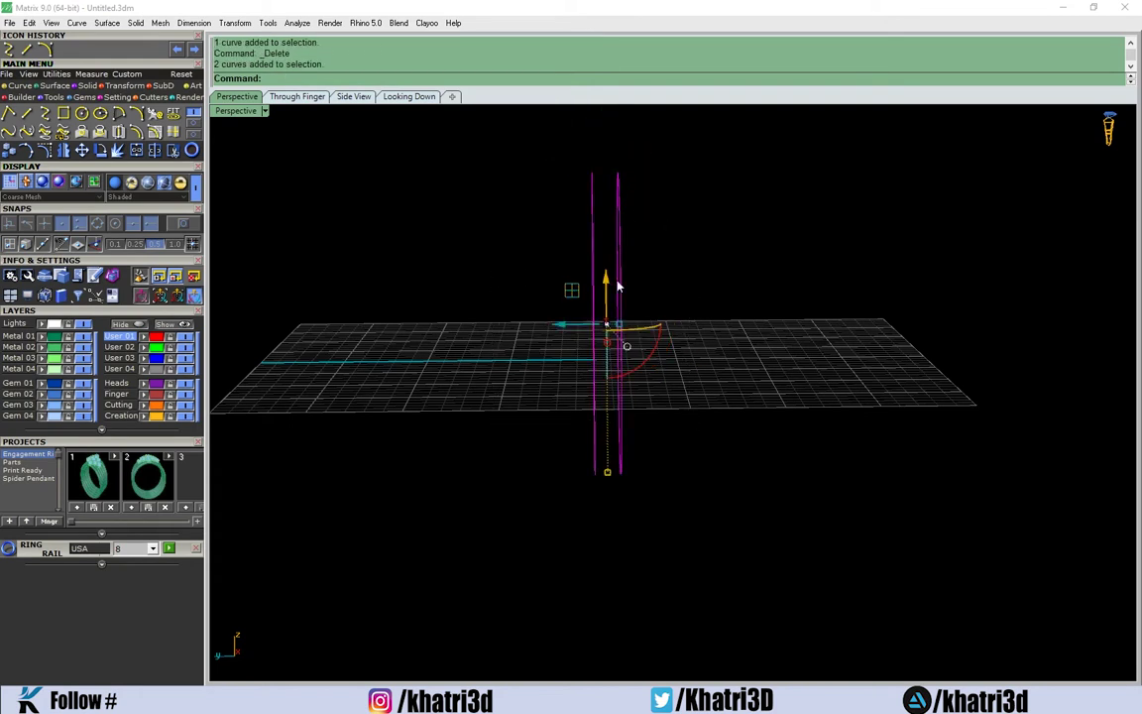
left_click_drag(615, 286, 607, 280)
left_click(660, 294)
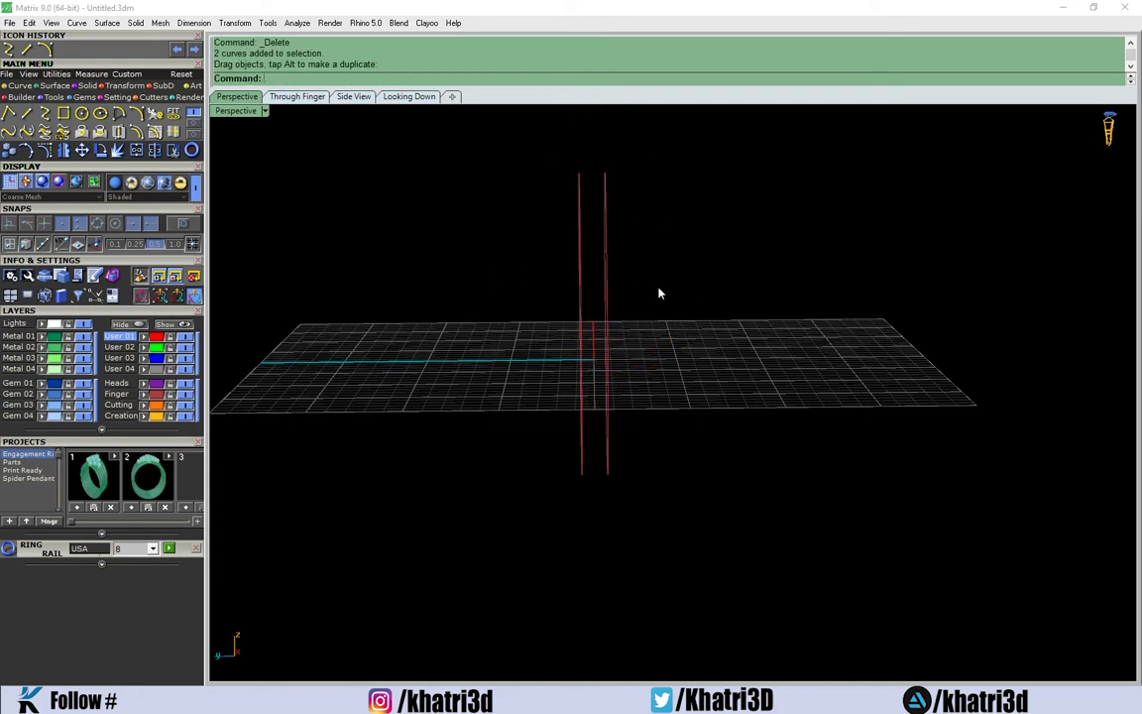
mouse_move(660, 293)
right_mouse_down()
mouse_move(526, 377)
mouse_move(642, 321)
right_mouse_up()
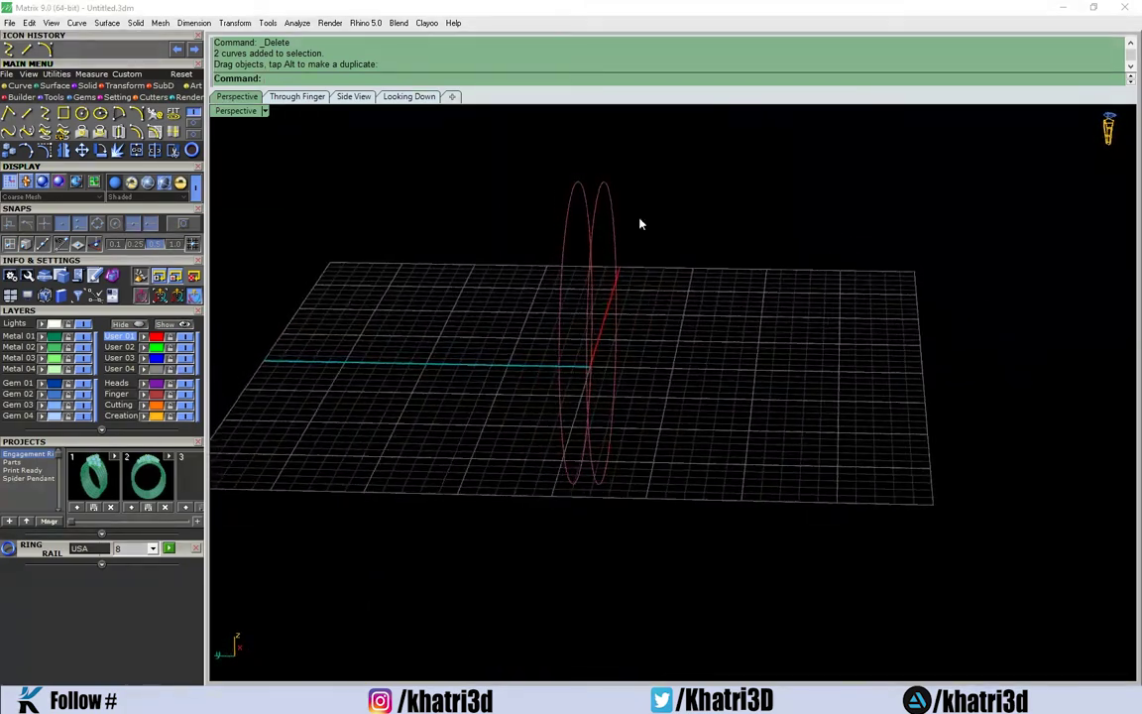
scroll(637, 224, "up", 2)
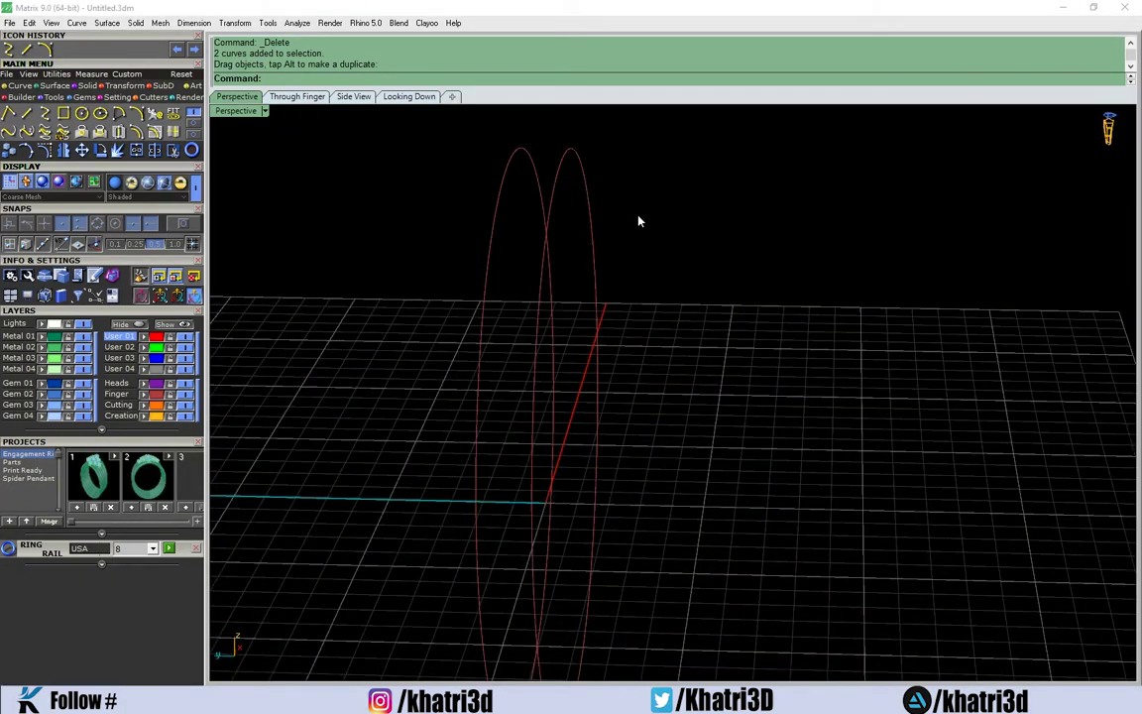
In Side View, draw an upward-bulging arc from the top of the left ring curve to the right one
left_click(297, 96)
left_click(352, 96)
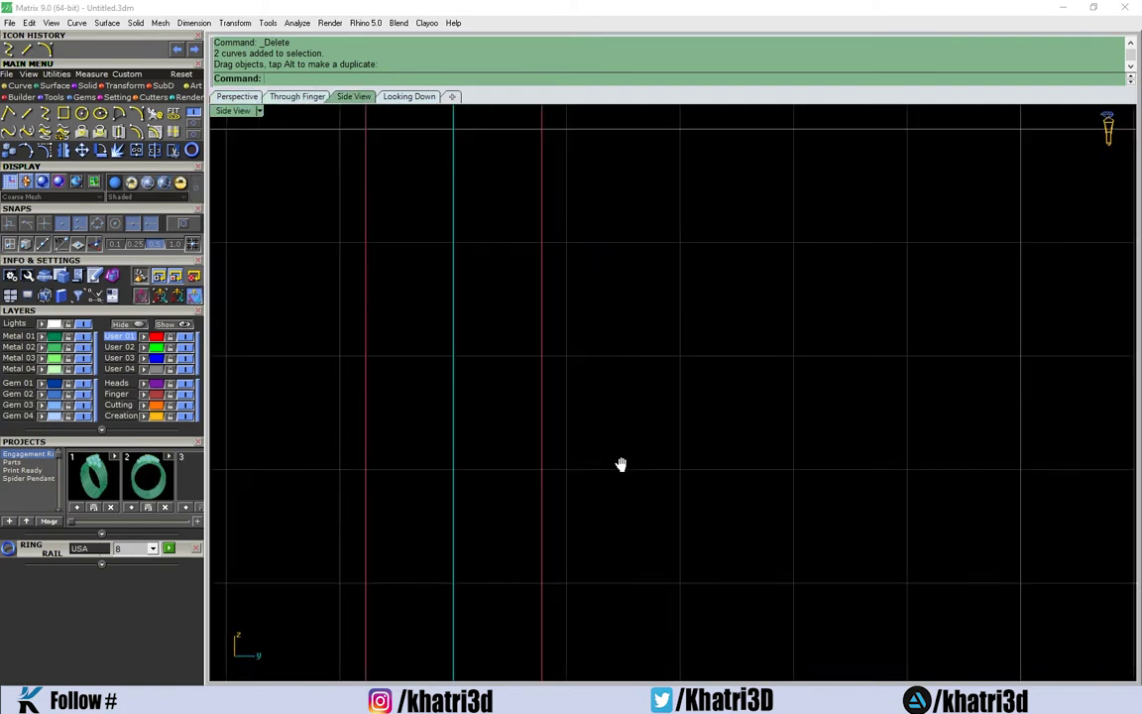
right_click_drag(619, 464, 644, 401)
scroll(513, 224, "up", 2)
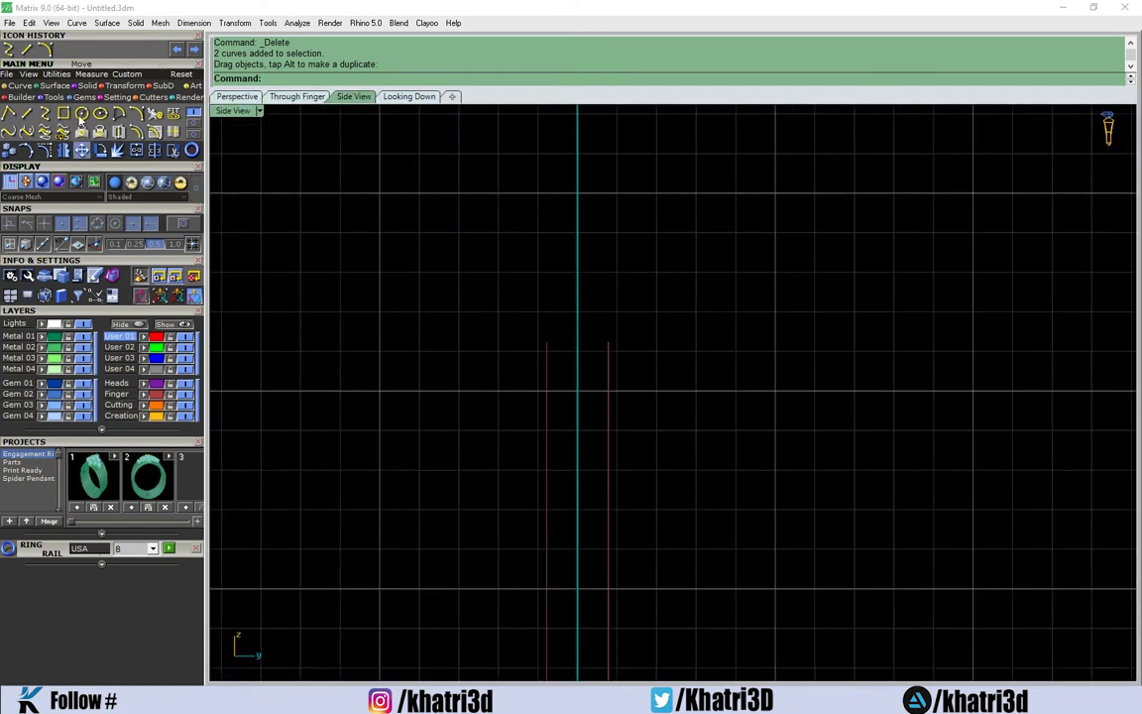
left_click(45, 48)
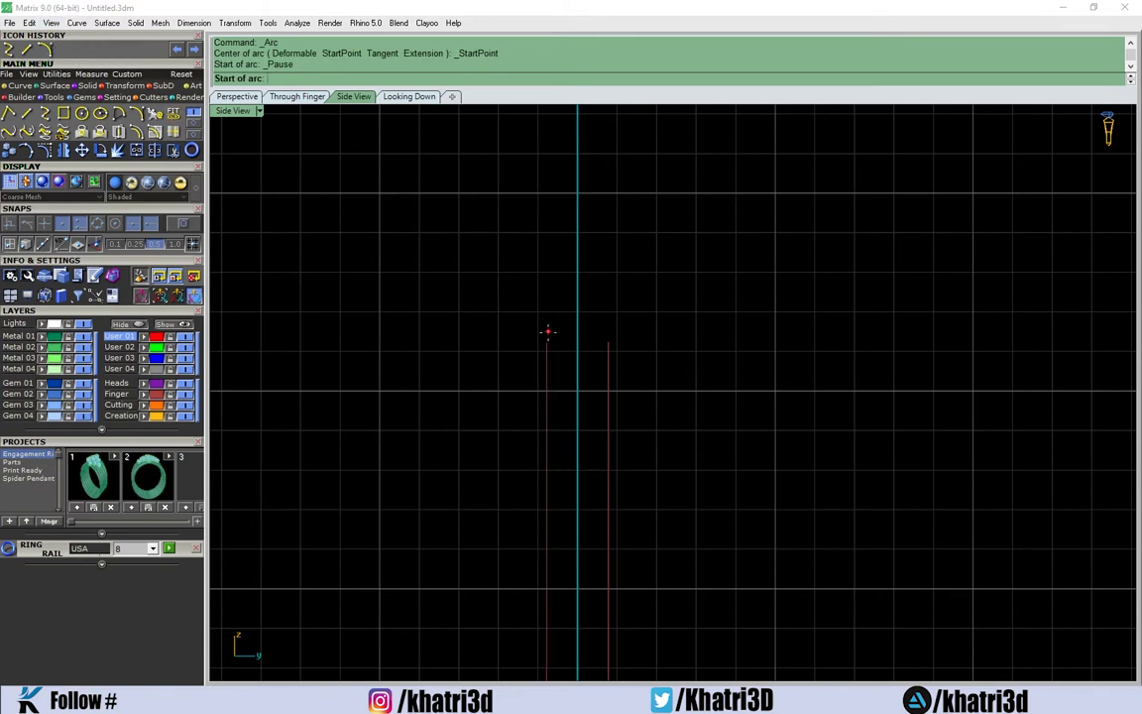
left_click(546, 341)
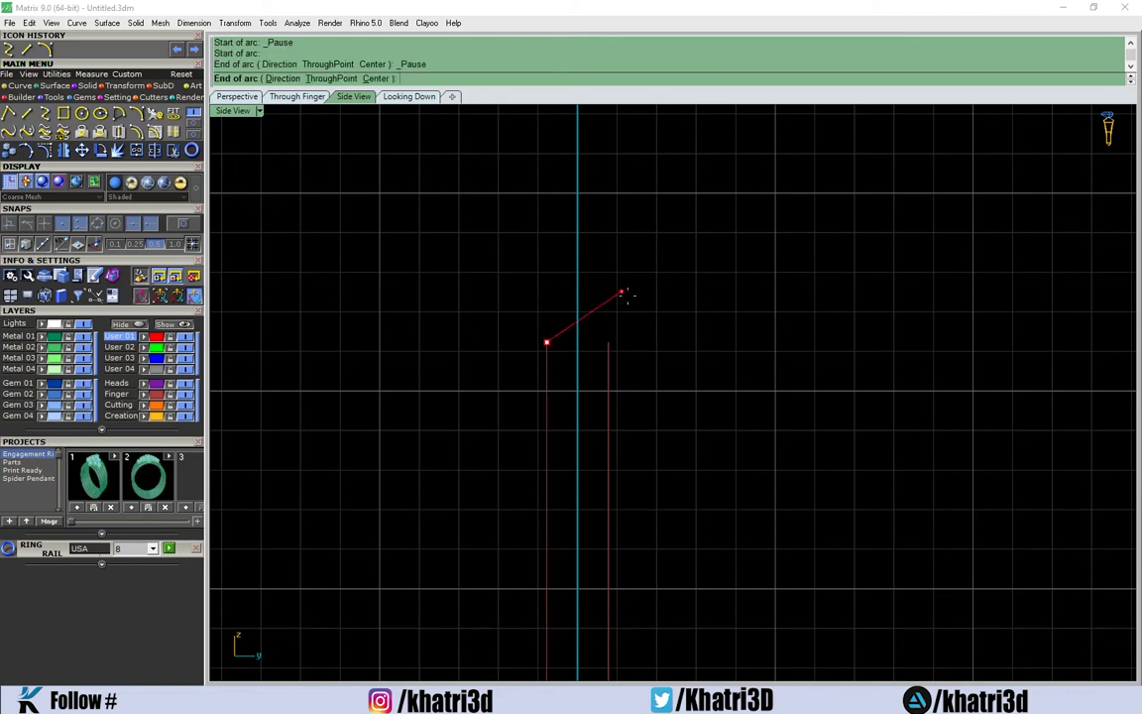
left_click(616, 335)
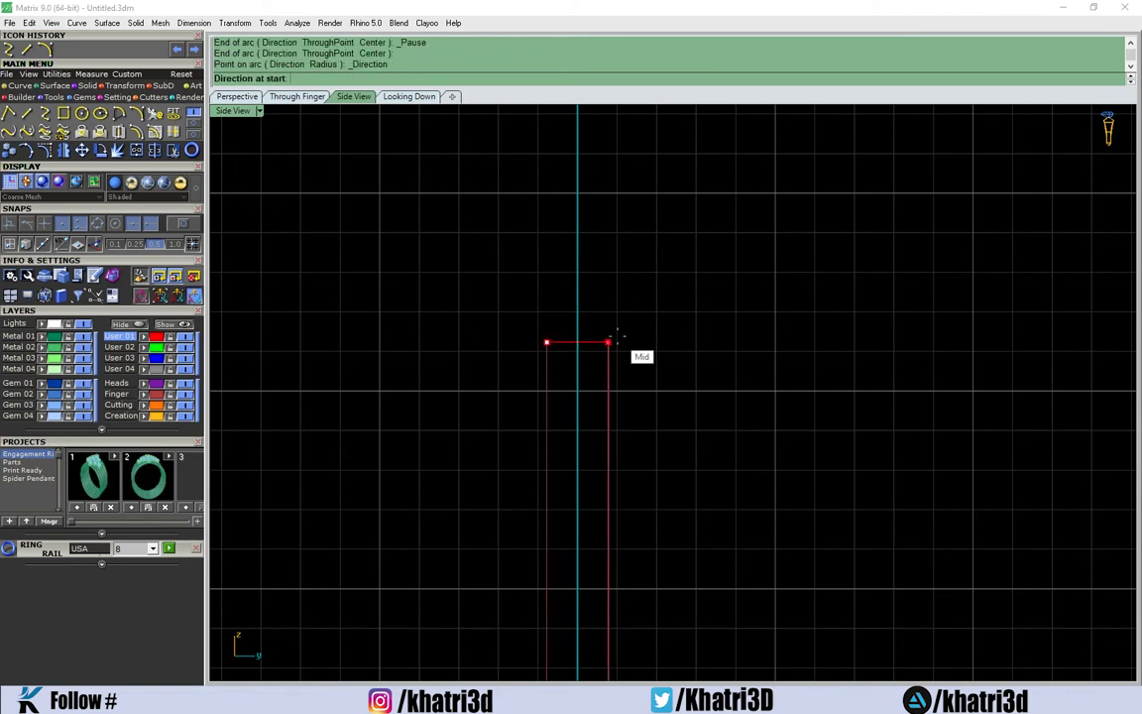
left_click(526, 242)
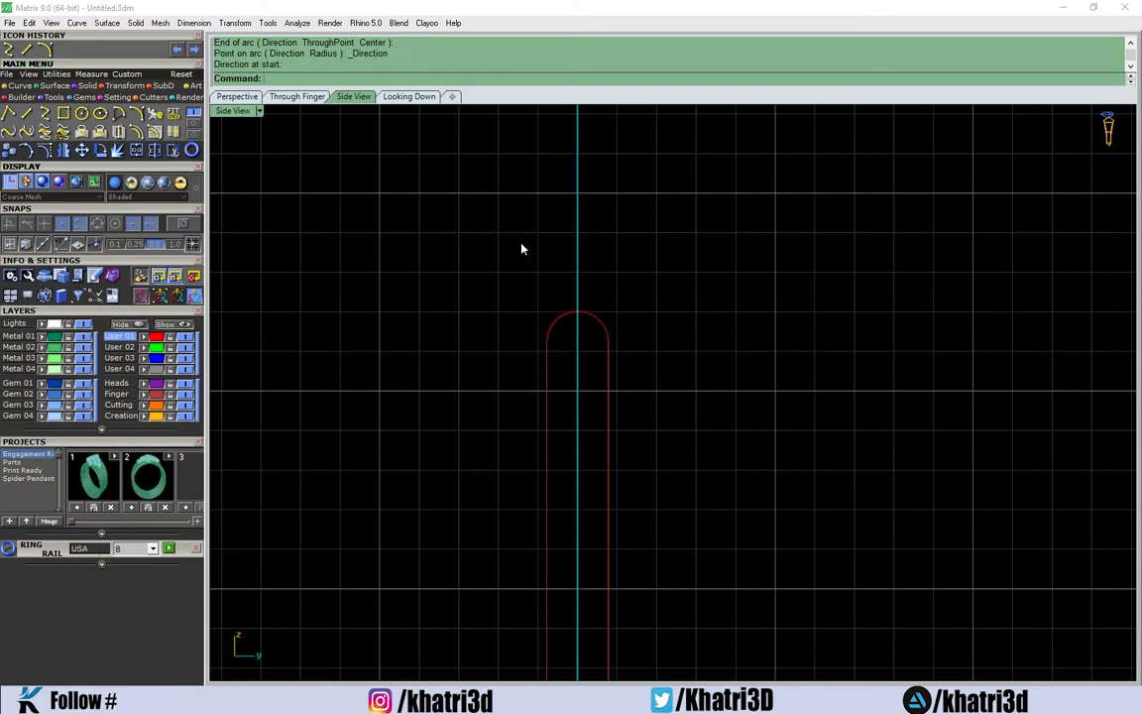
left_click(238, 96)
mouse_move(586, 327)
right_mouse_down()
mouse_move(656, 326)
mouse_move(637, 300)
mouse_move(501, 331)
mouse_move(498, 256)
right_mouse_up()
Run Sweep2 on both ring curves with the arc cap picked as the cross section
left_click(417, 197)
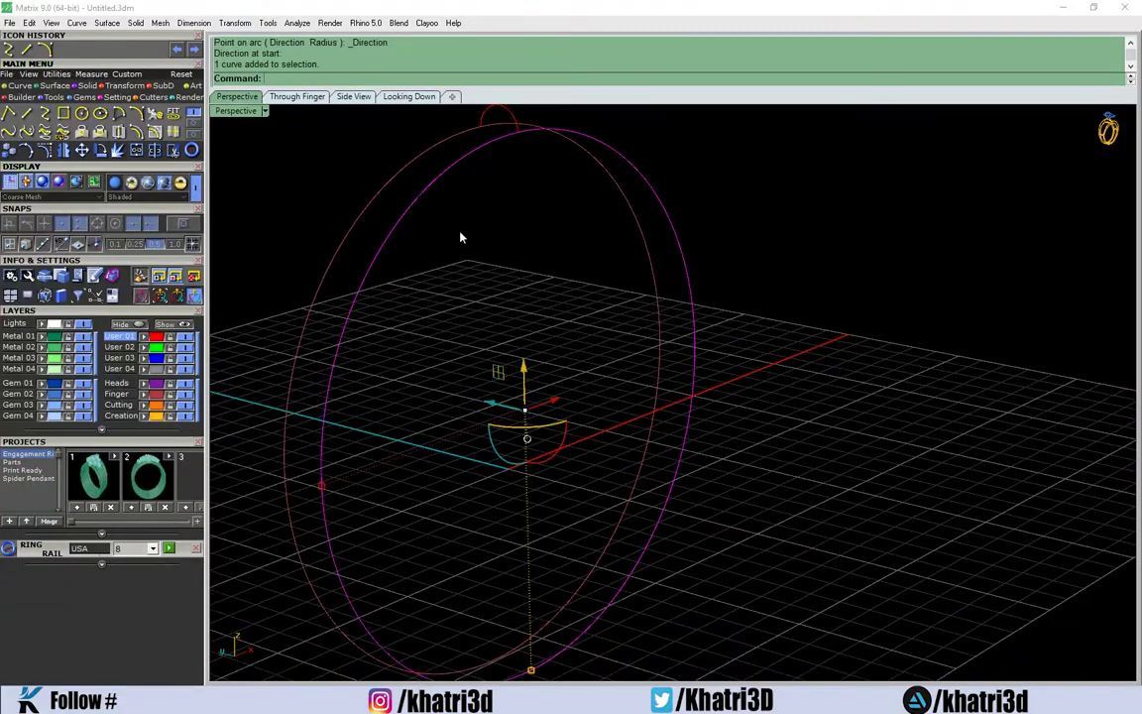
left_click(461, 238)
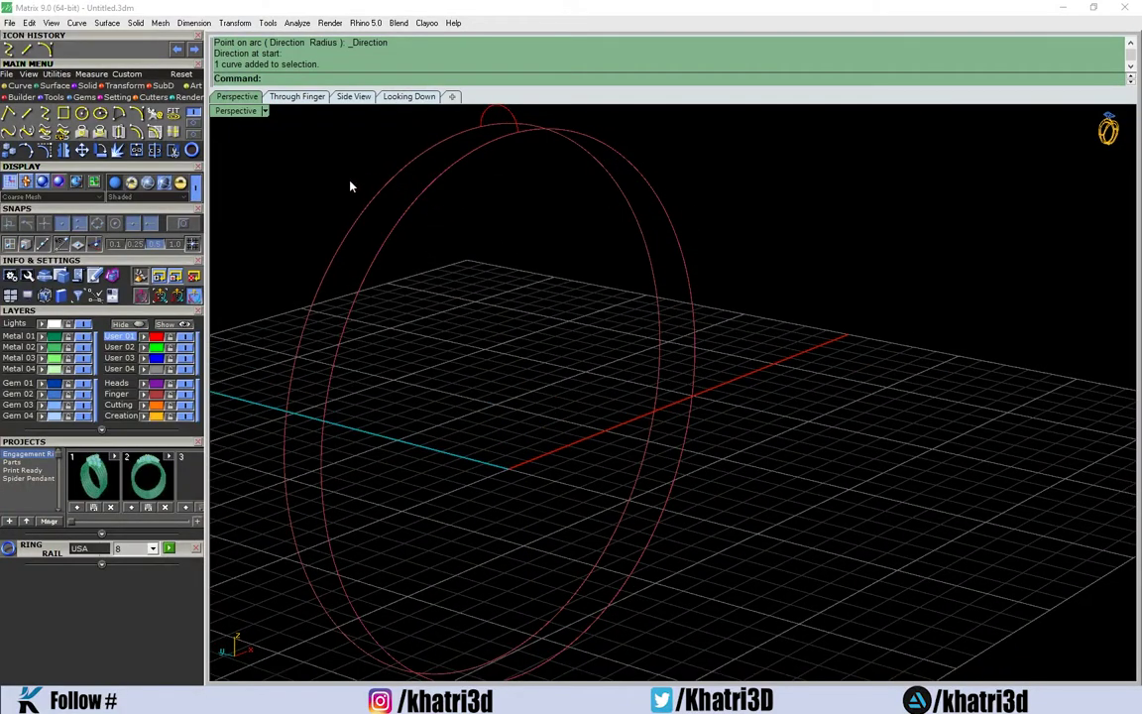
right_click_drag(369, 201, 496, 301)
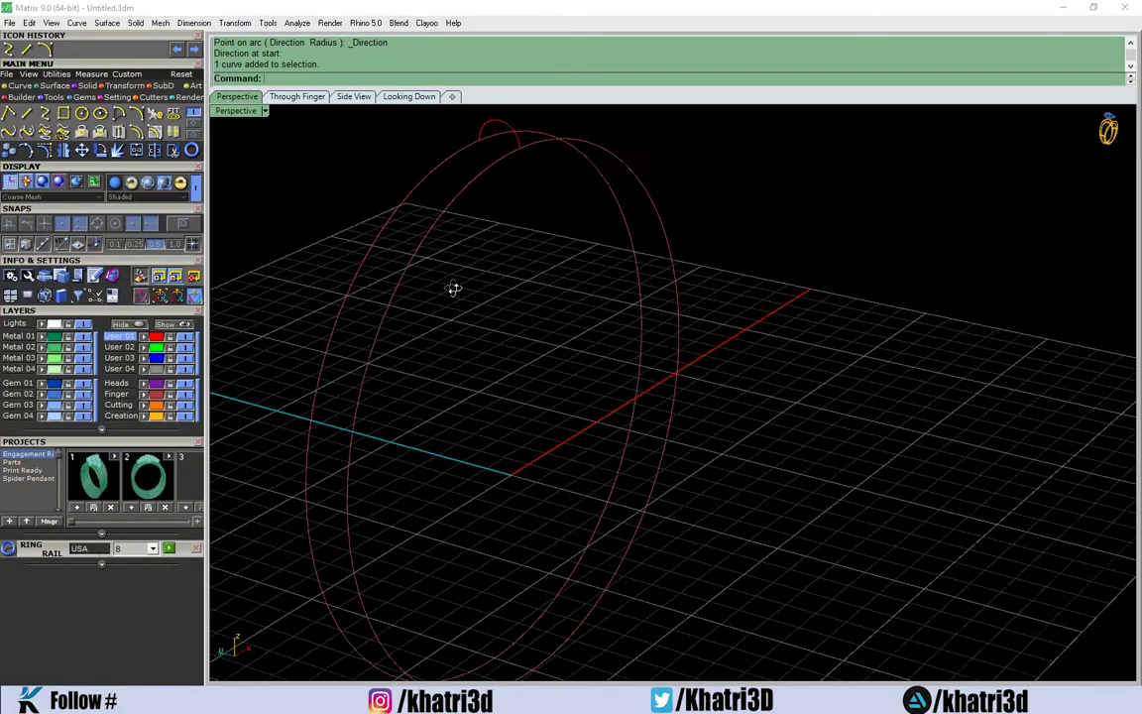
left_click_drag(496, 300, 354, 250)
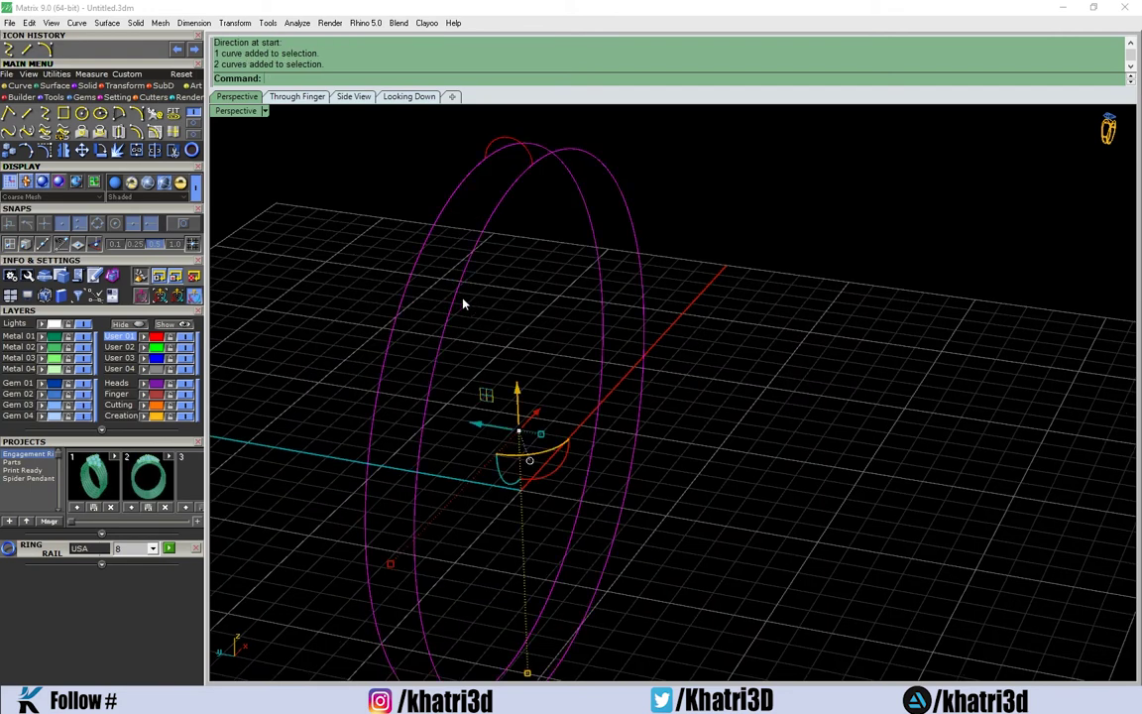
type("Swee")
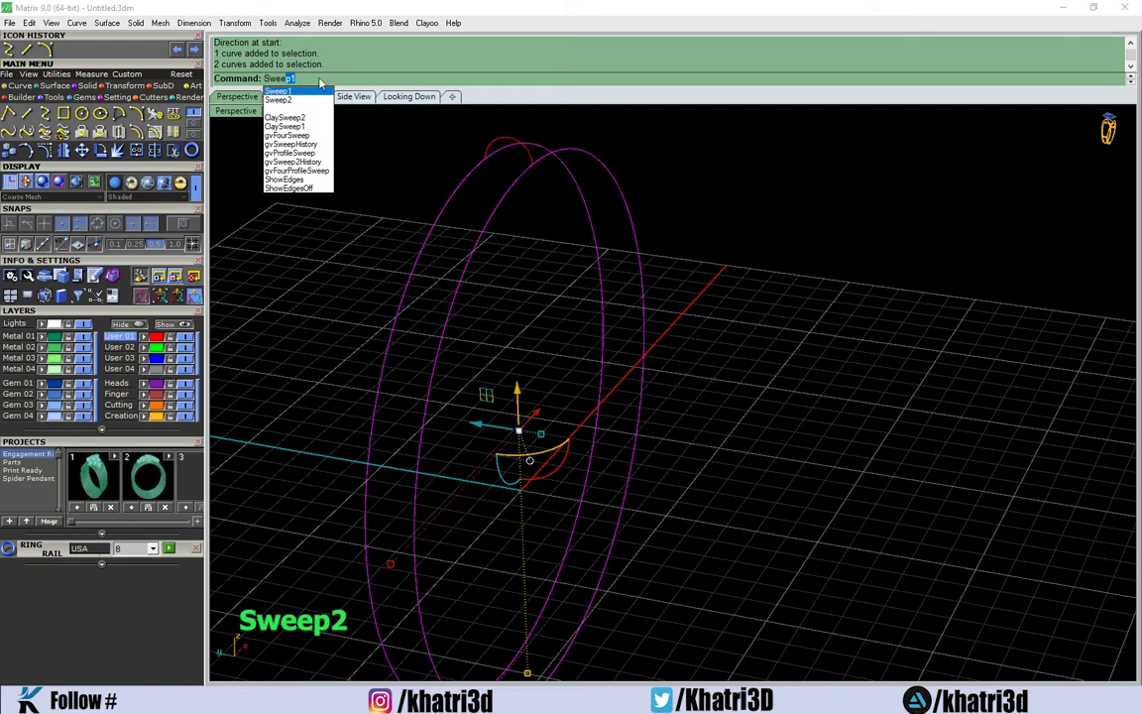
type("p1")
key("BackSpace")
type("2")
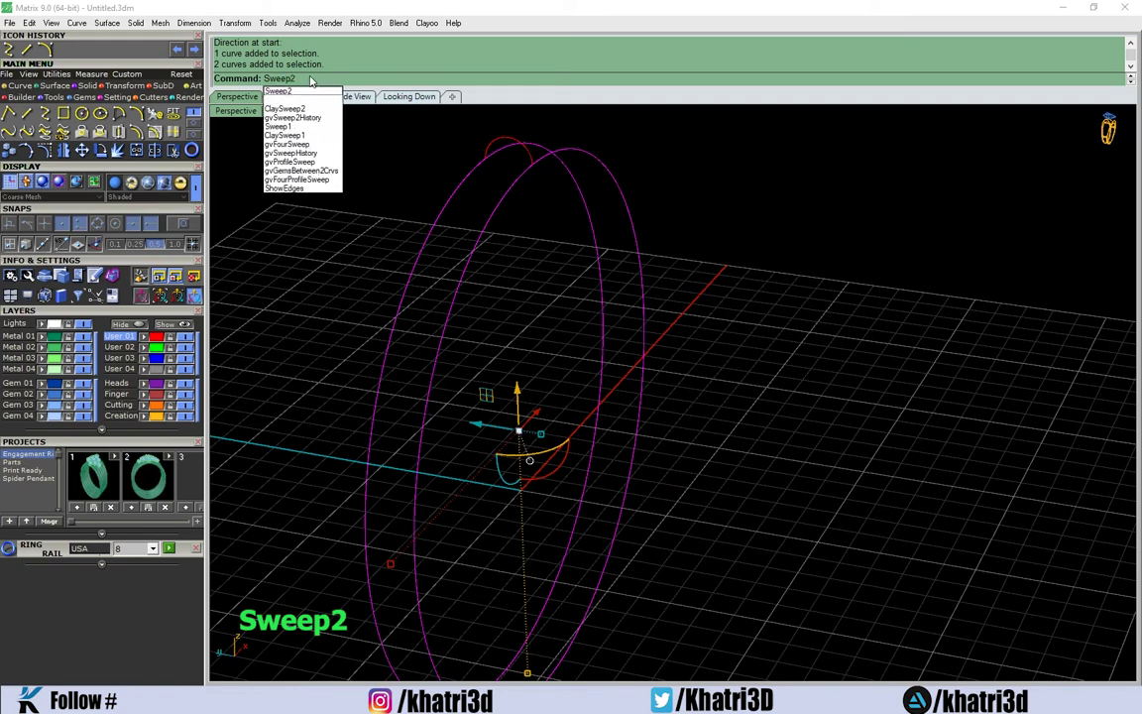
key("Return")
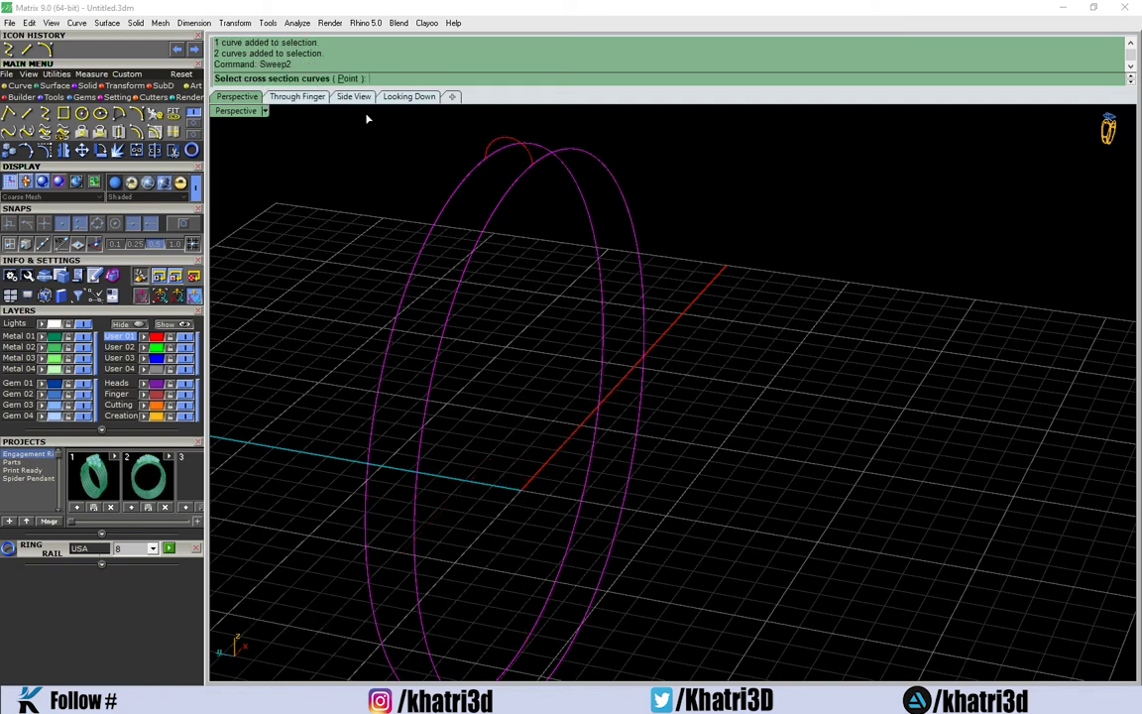
left_click(501, 144)
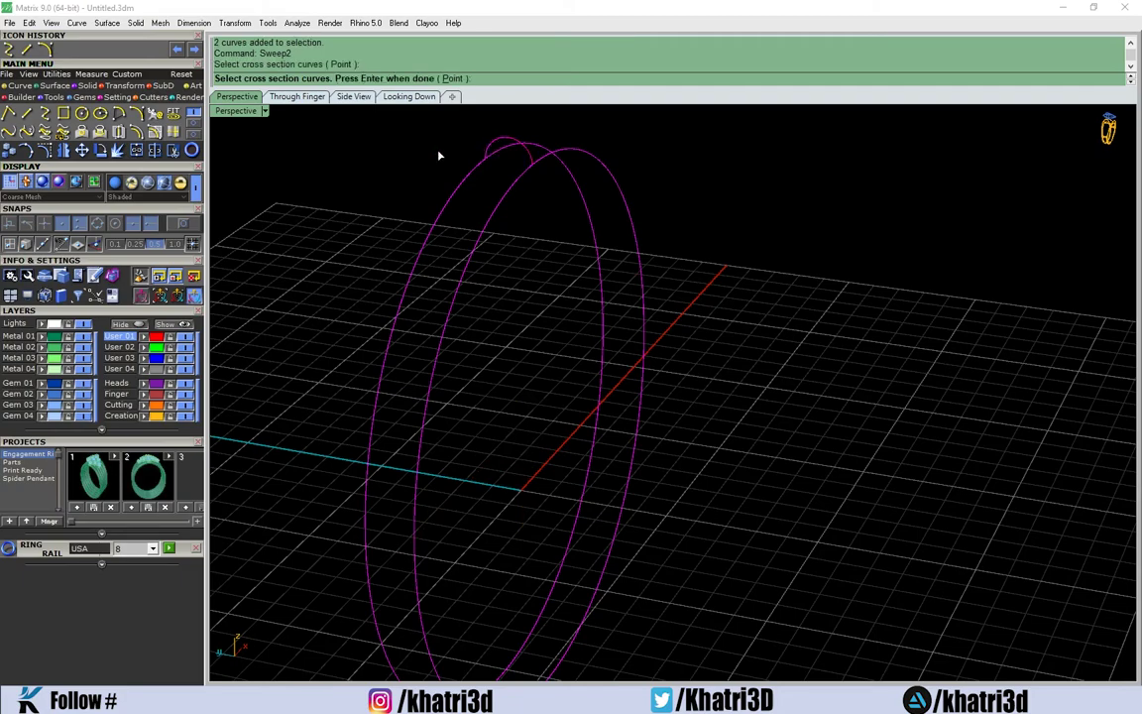
right_click_drag(543, 585, 563, 446)
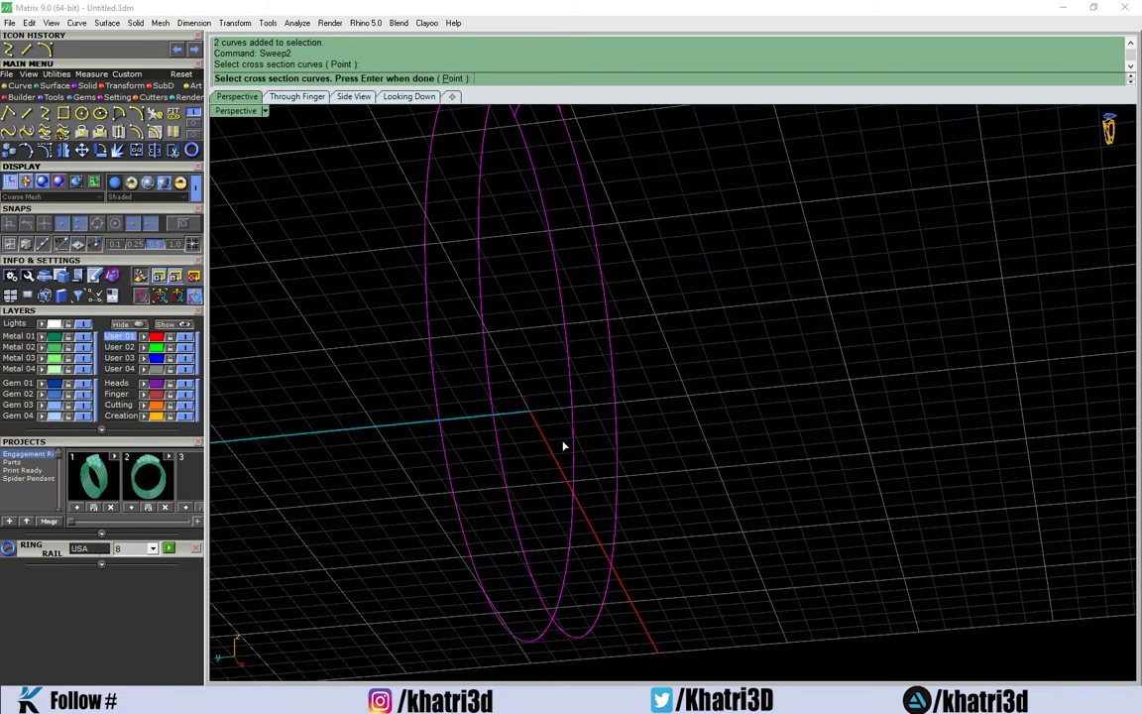
mouse_move(523, 483)
right_mouse_down()
mouse_move(522, 527)
mouse_move(509, 254)
mouse_move(433, 230)
right_mouse_up()
key("Return")
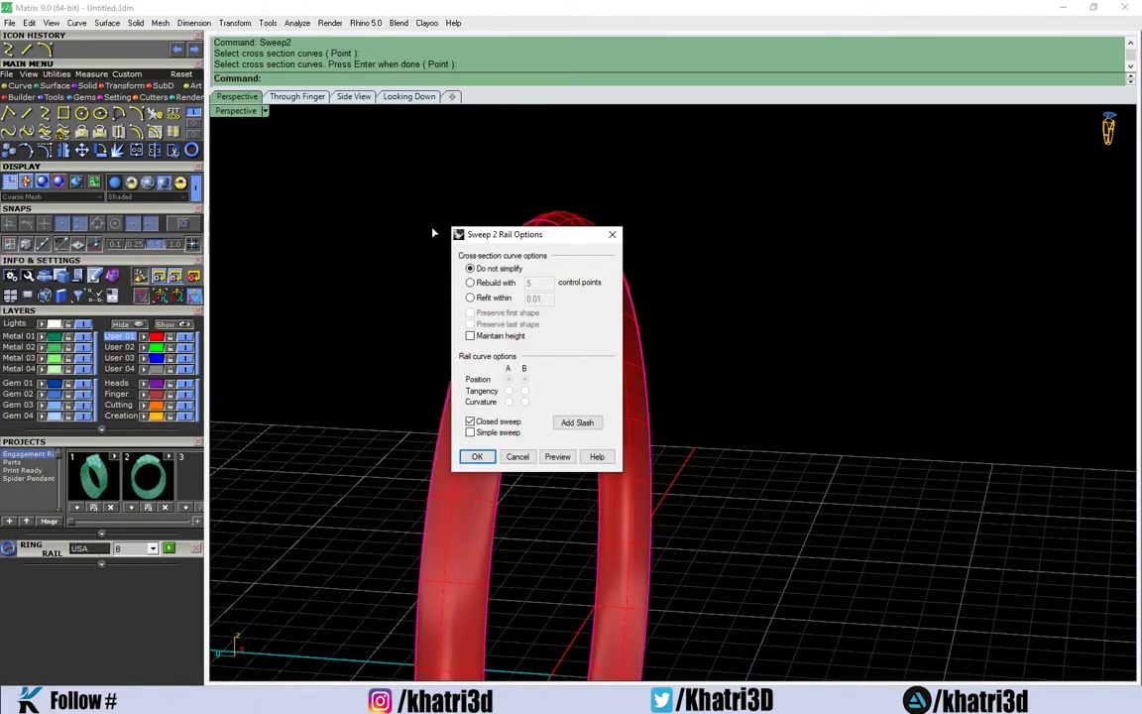
Build the Sweep2 tube, orbit around to inspect it, then delete it
left_click(476, 456)
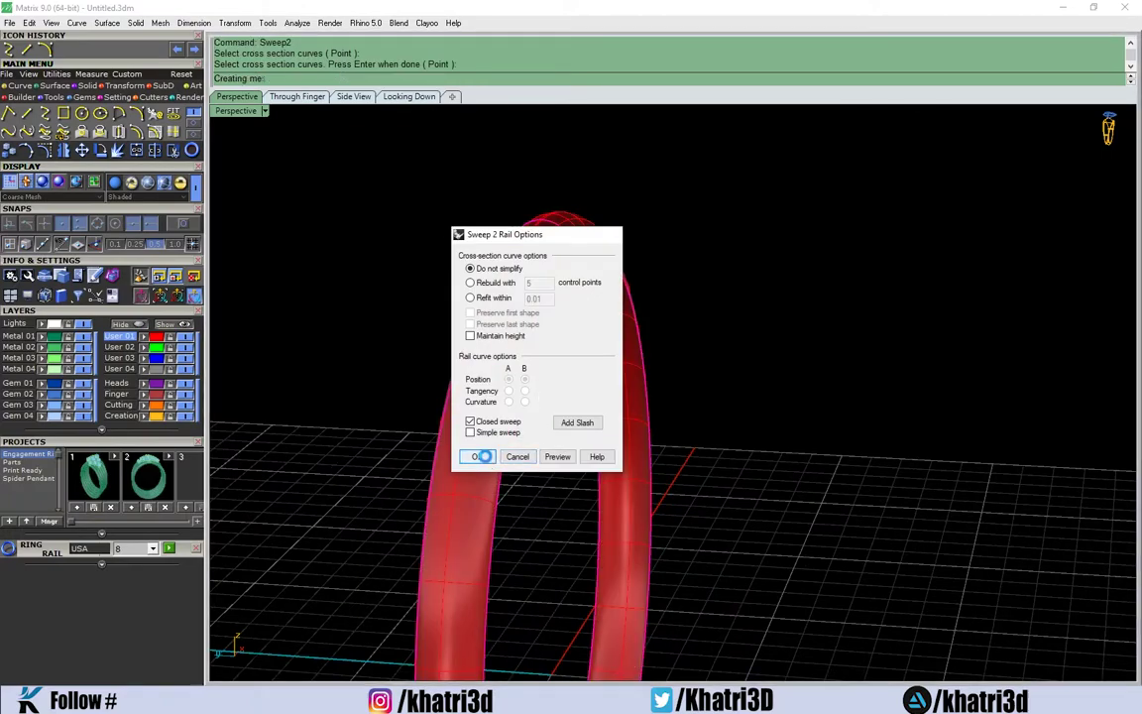
mouse_move(476, 456)
right_mouse_down()
mouse_move(528, 427)
mouse_move(535, 394)
right_mouse_up()
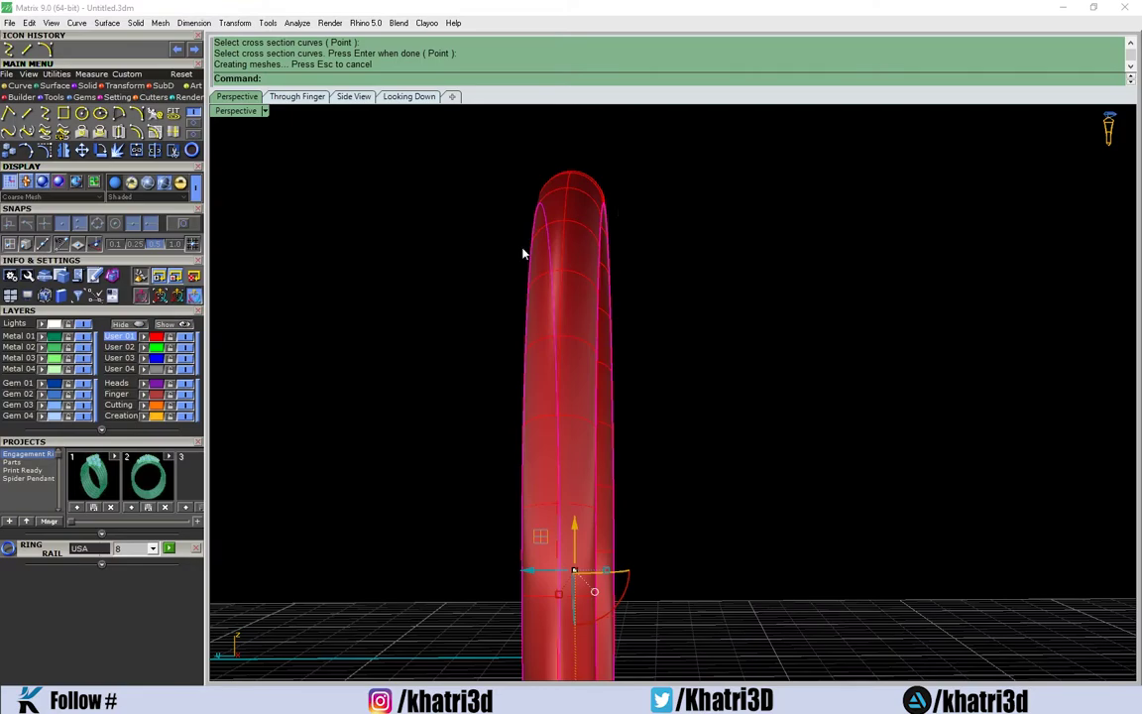
mouse_move(596, 318)
right_mouse_down()
mouse_move(559, 343)
mouse_move(566, 433)
mouse_move(510, 395)
mouse_move(552, 325)
mouse_move(665, 321)
right_mouse_up()
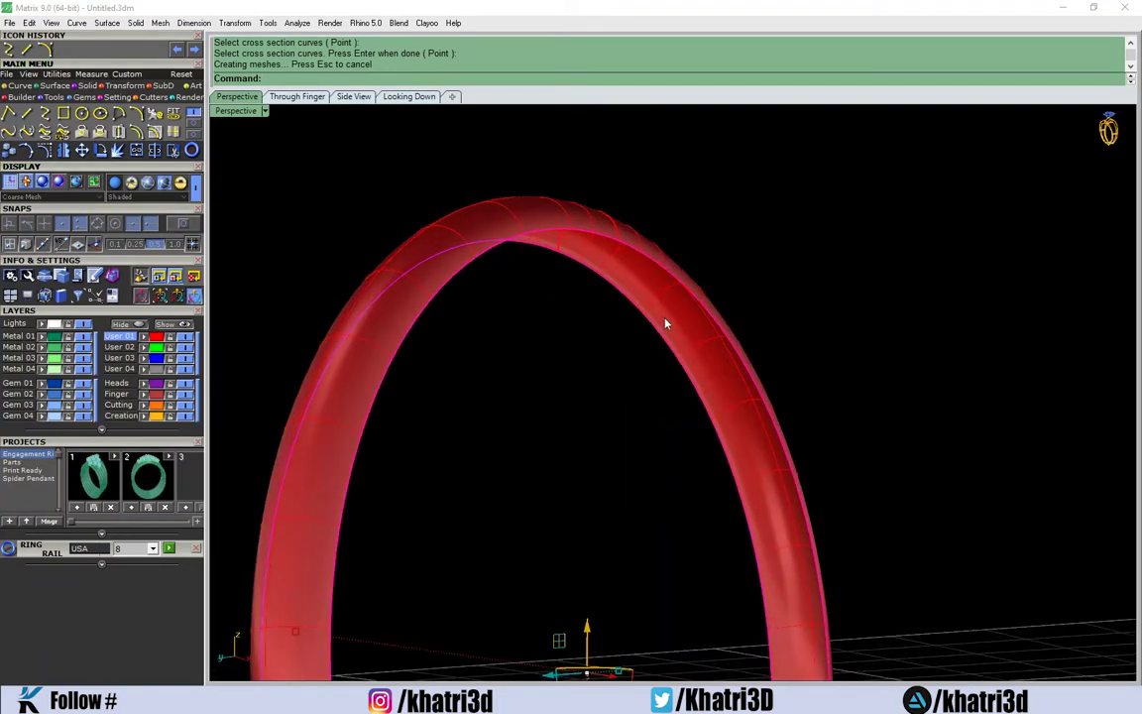
left_click(665, 321)
right_click_drag(576, 397, 539, 295)
left_click(488, 245)
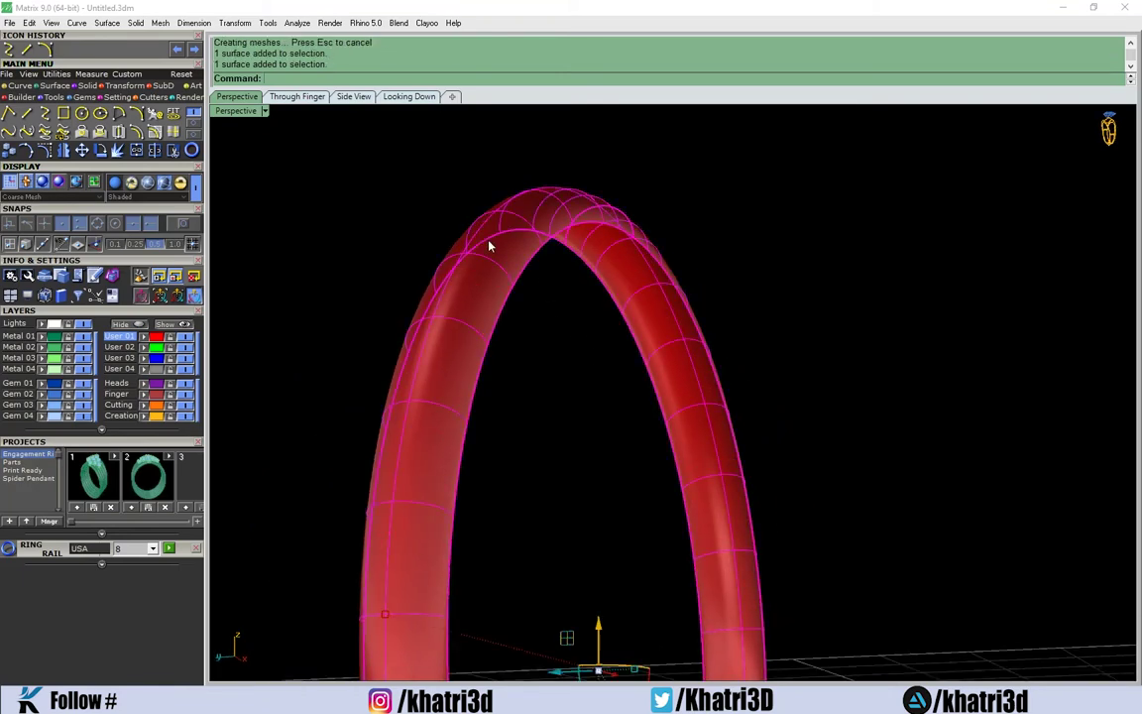
key("Delete")
mouse_move(494, 252)
right_mouse_down()
mouse_move(545, 265)
mouse_move(614, 240)
mouse_move(555, 252)
right_mouse_up()
Undo the deletion, inspect the restored tube from the front, then delete it again
key("ctrl+z")
right_click_drag(639, 331, 706, 303)
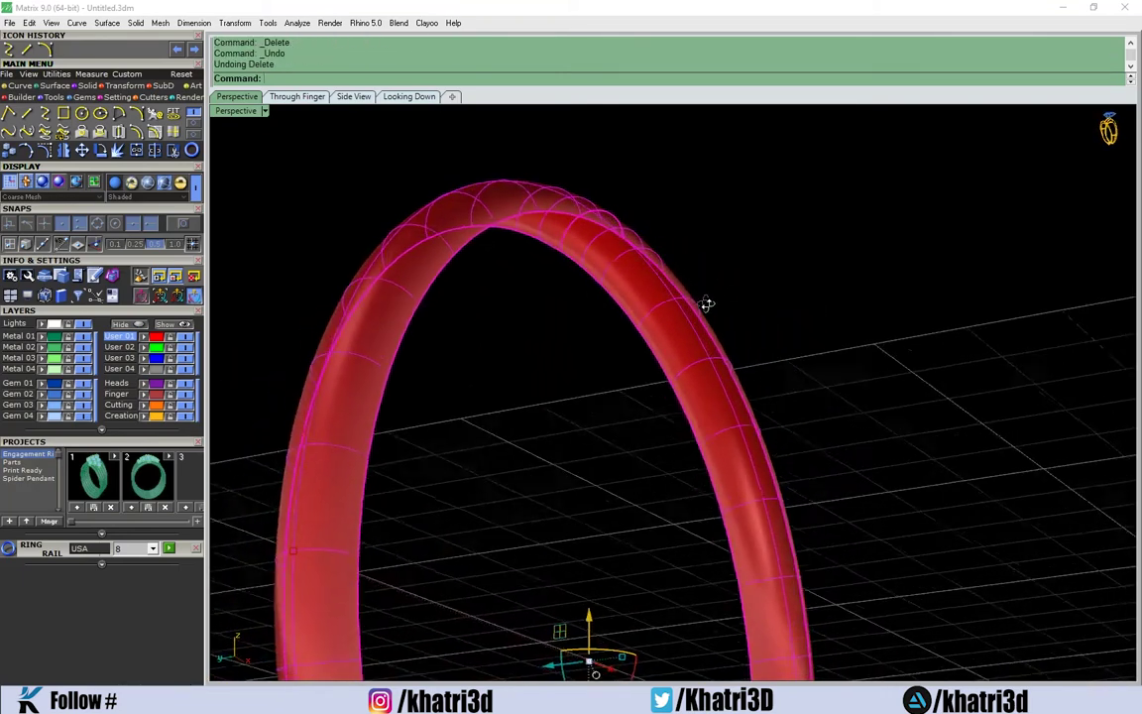
scroll(664, 327, "up", 5)
scroll(664, 327, "down", 5)
key("Escape")
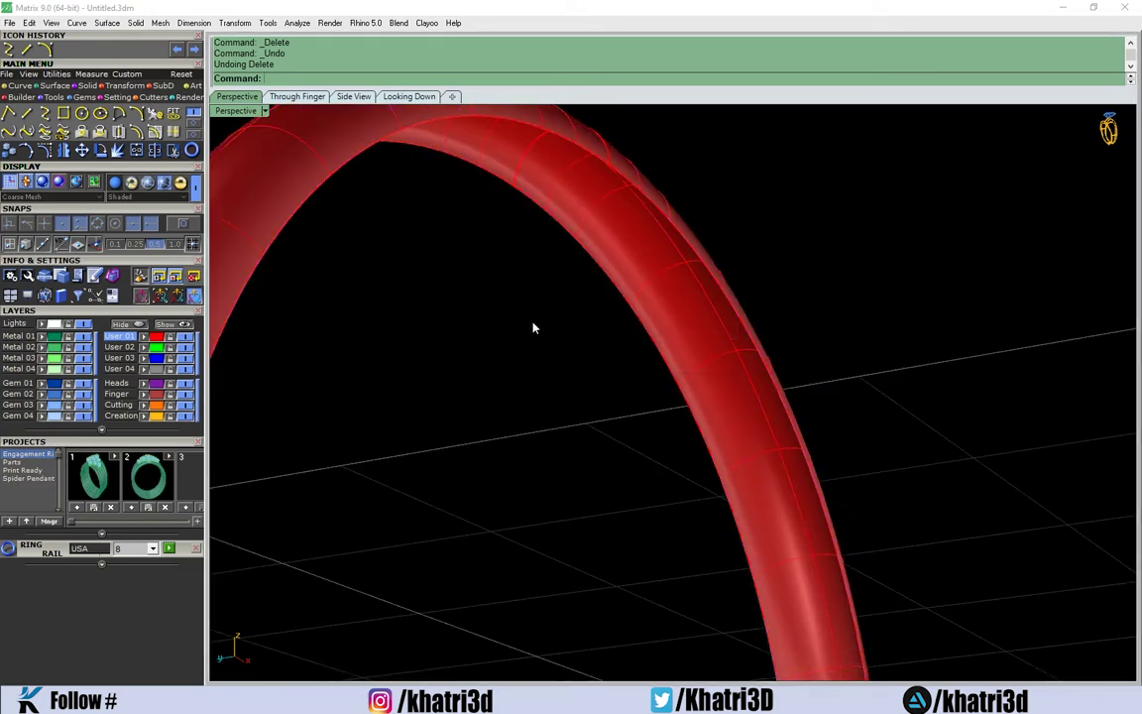
mouse_move(532, 326)
right_mouse_down()
mouse_move(584, 348)
mouse_move(594, 433)
right_mouse_up()
left_click(594, 389)
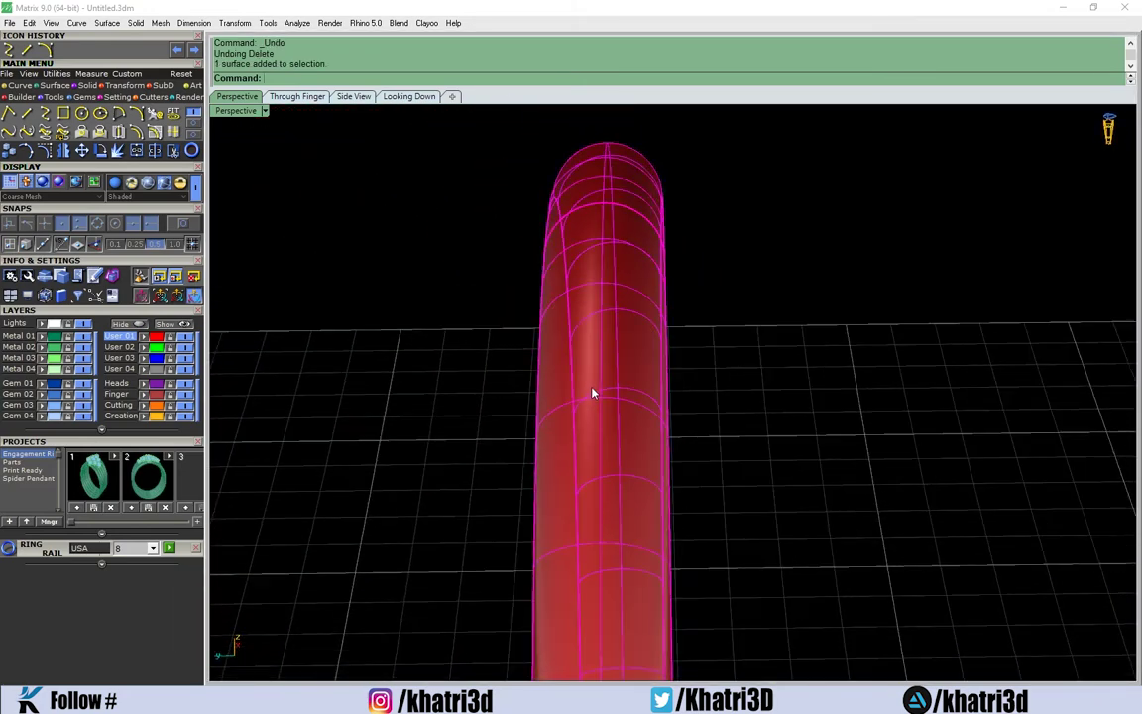
key("Delete")
scroll(625, 383, "down", 3)
In Side View, draw a straight line joining the lower ends of the two ring curves
left_click(610, 315)
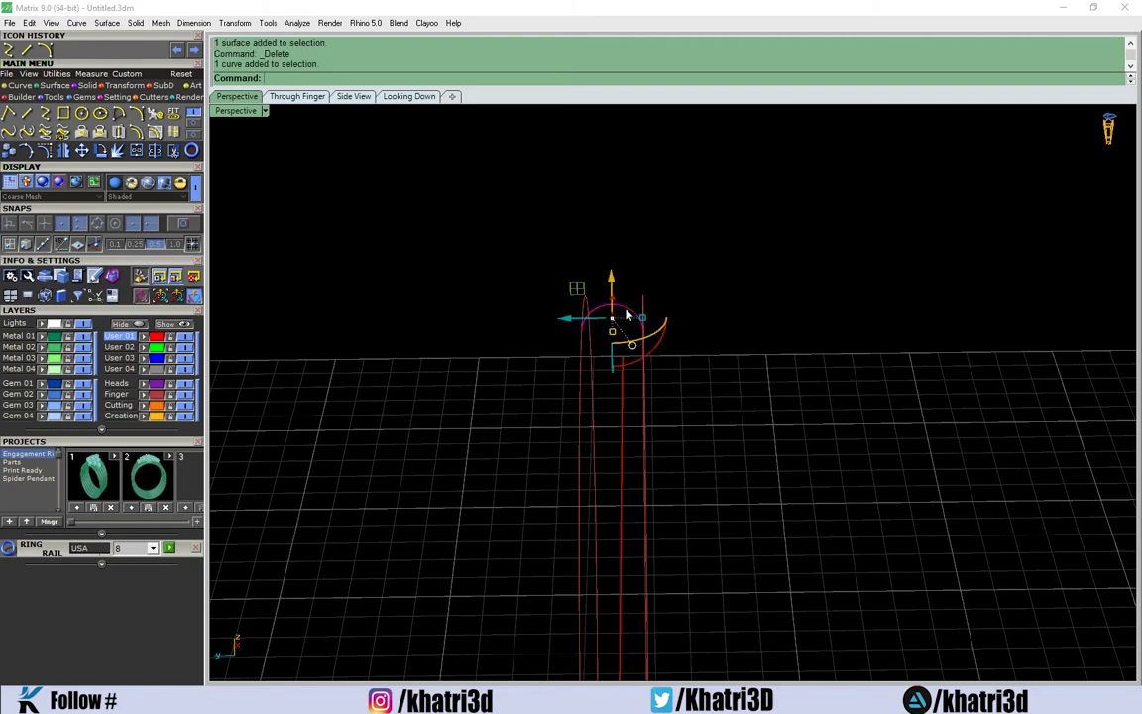
left_click(353, 96)
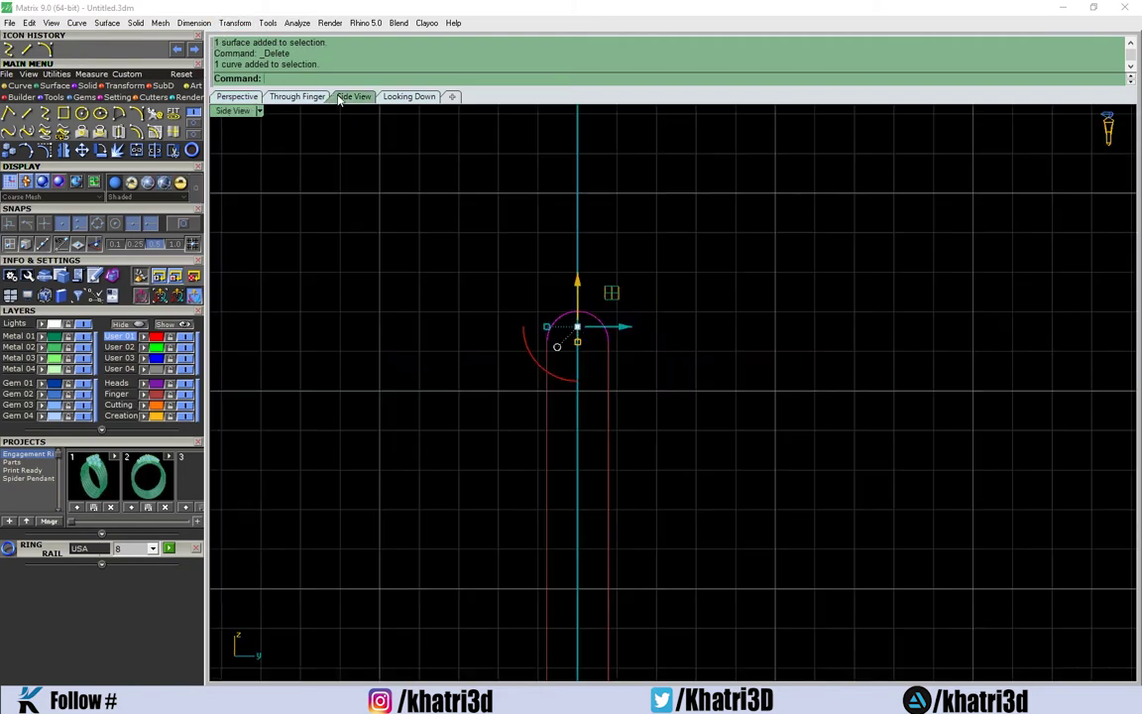
scroll(594, 372, "up", 3)
scroll(520, 449, "up", 3)
scroll(525, 458, "up", 3)
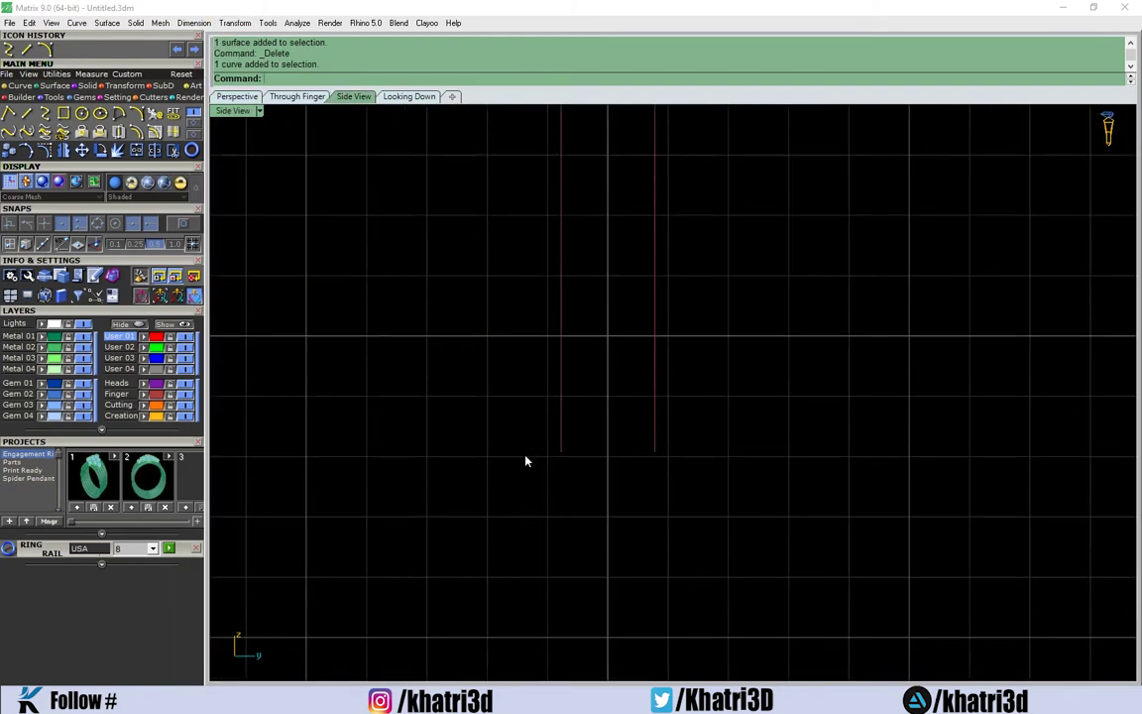
key("l")
left_click(560, 451)
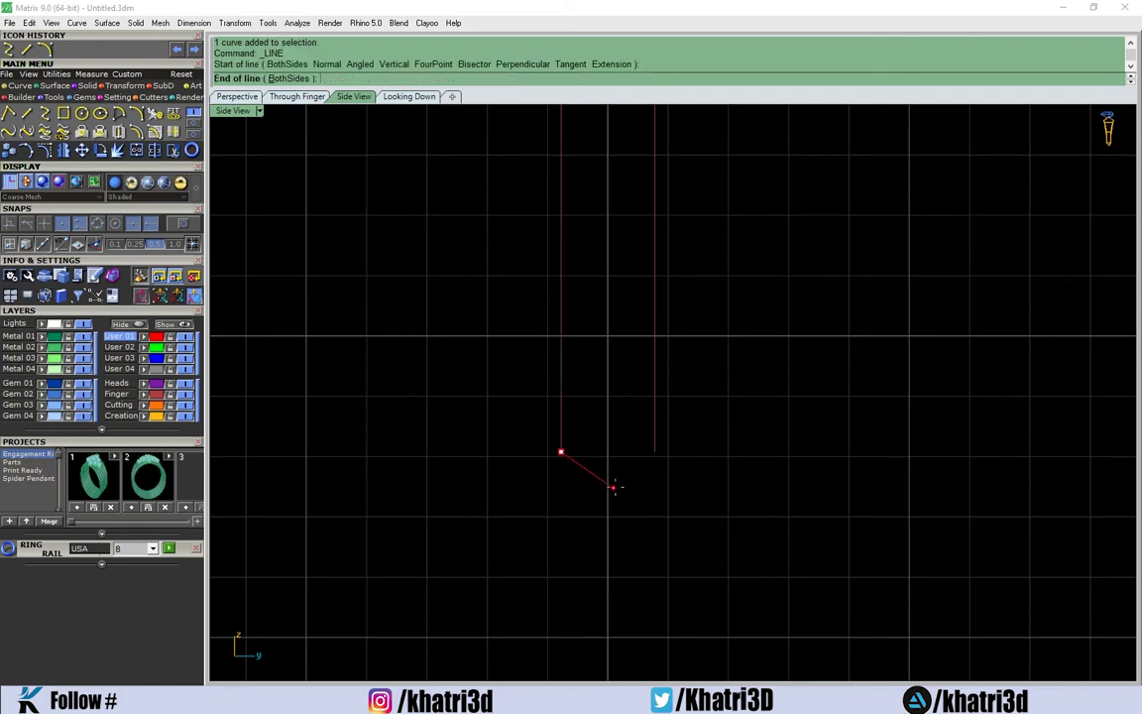
left_click(654, 452)
scroll(694, 357, "down", 3)
scroll(684, 381, "down", 2)
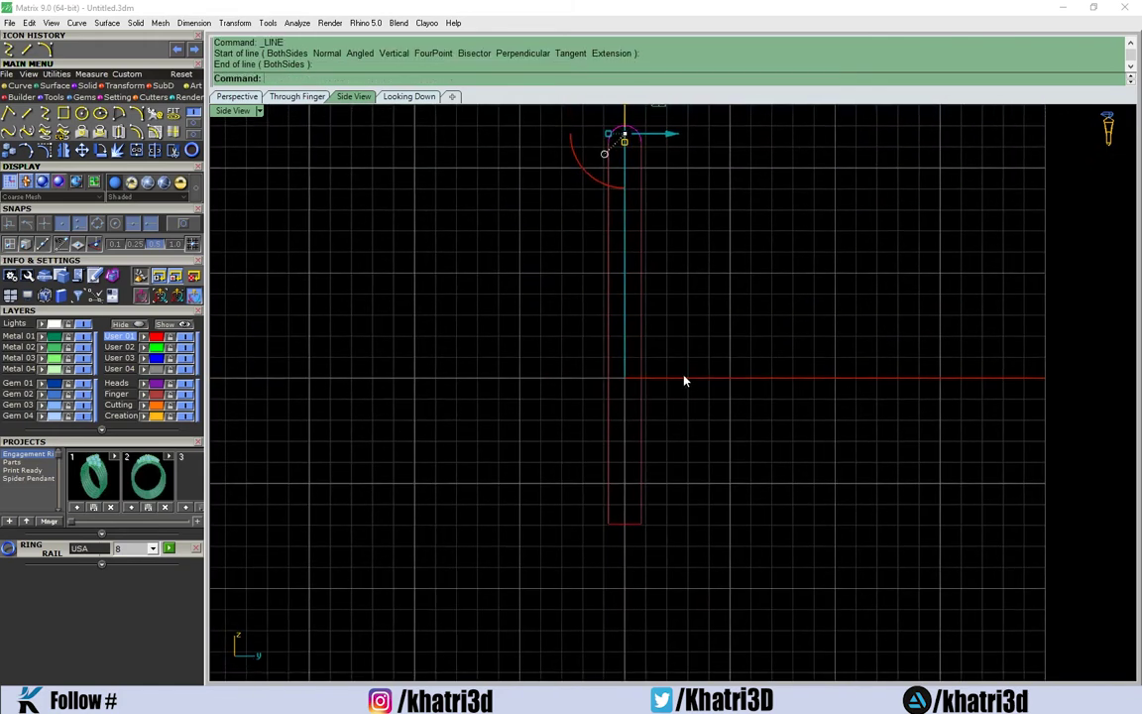
Move the arc profile lower down the rail and add the capsule outline to the selection
left_click_drag(637, 187, 636, 386)
left_click(610, 222, "shift")
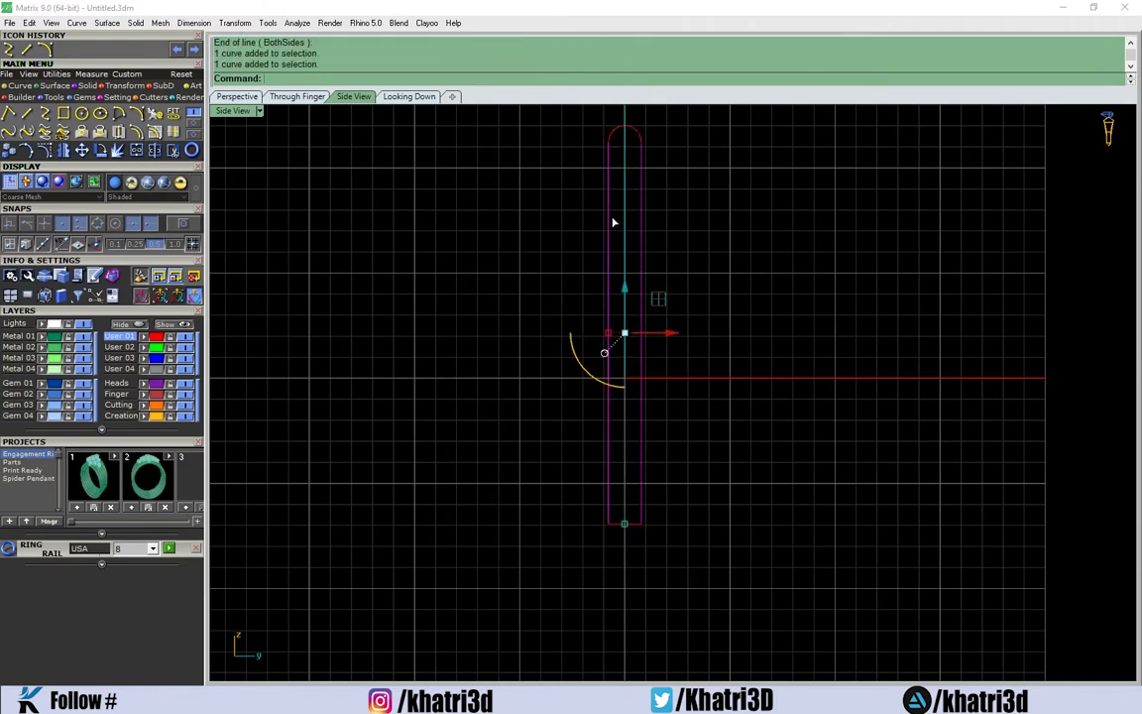
type("sweep1")
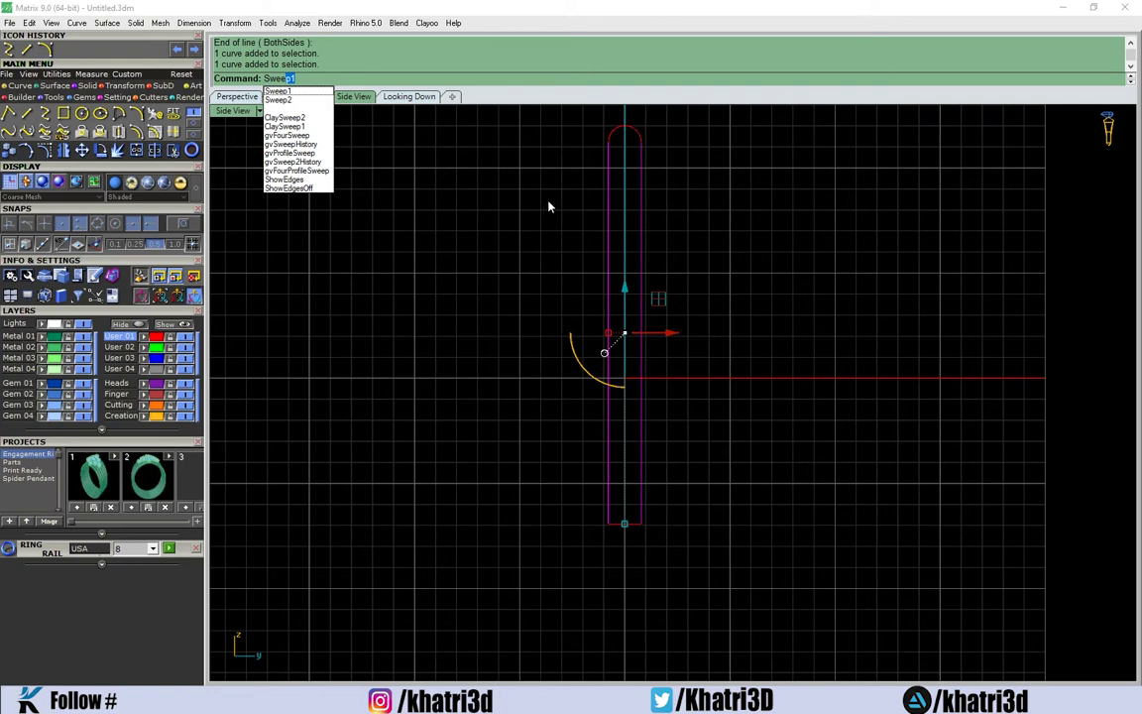
Run Sweep1, accept the seam position and dismiss its options
key("Return")
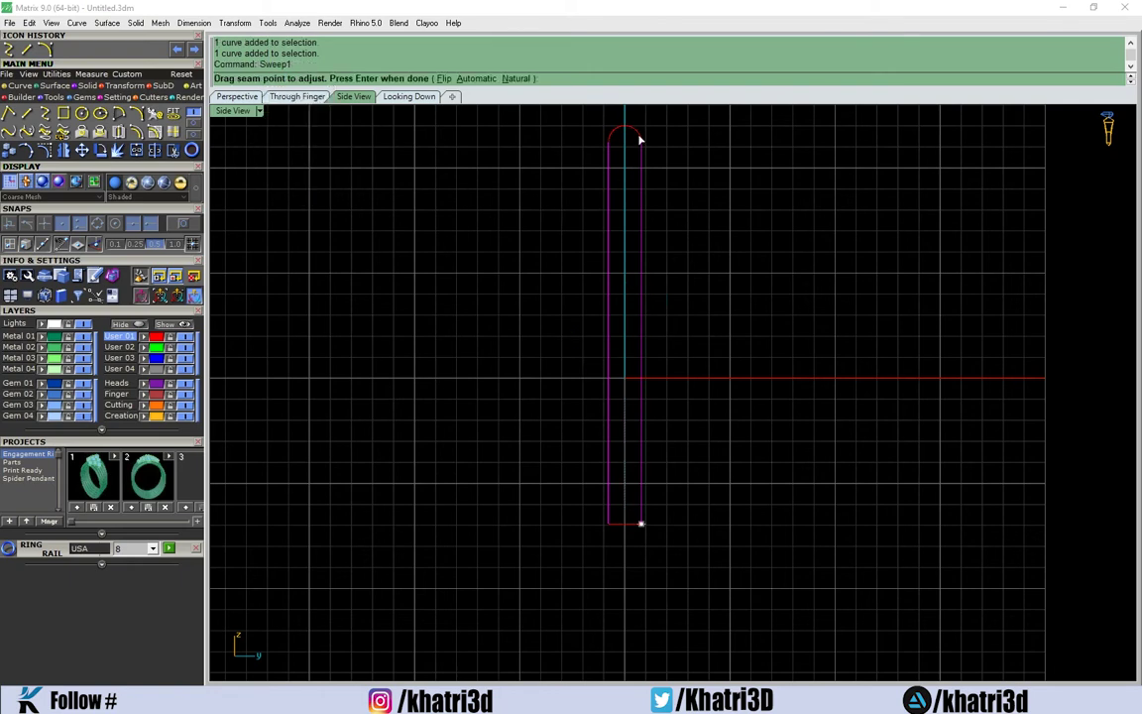
key("Return")
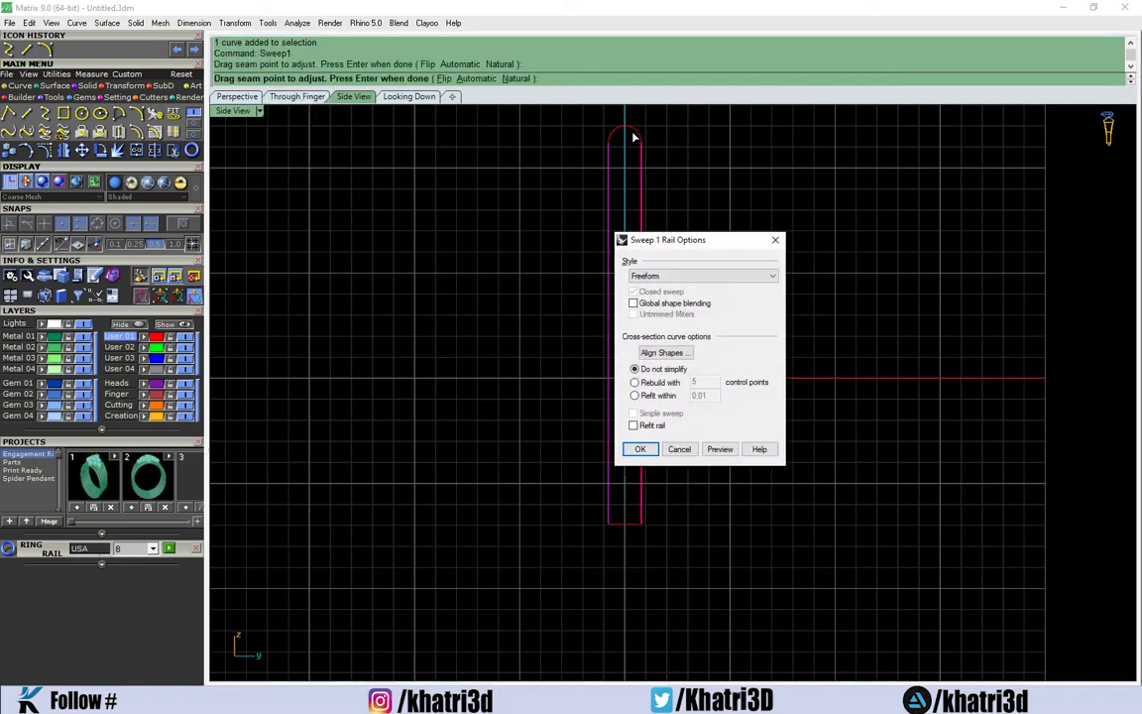
key("Return")
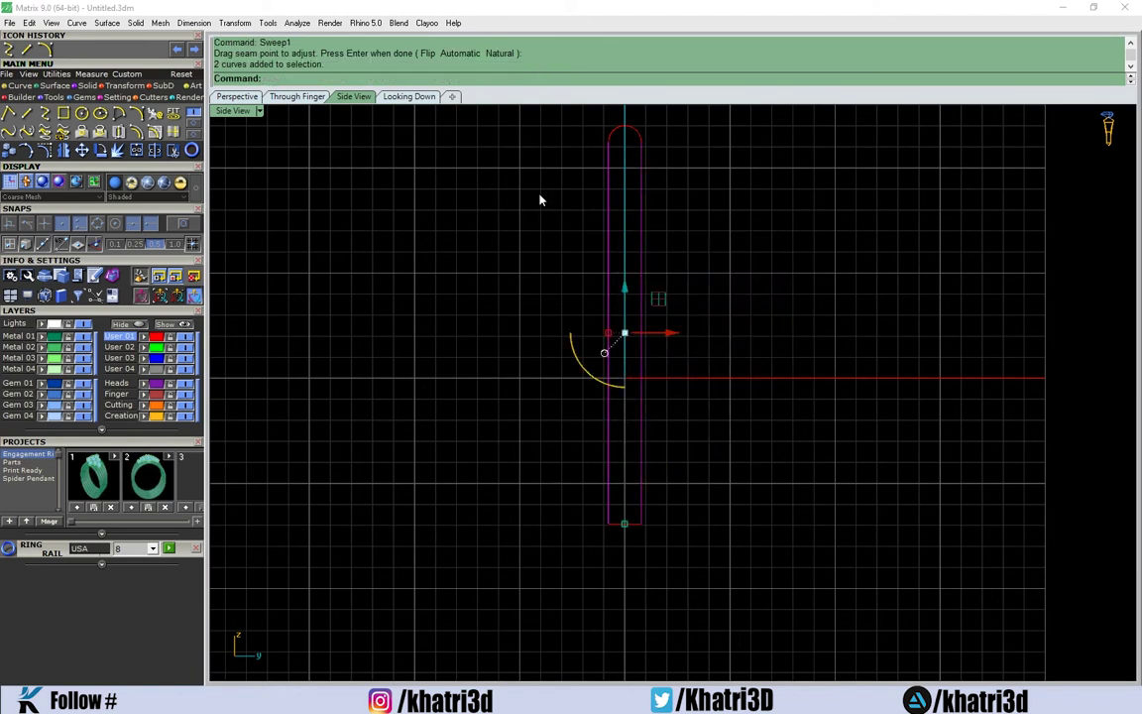
Start Sweep2 instead and pick the top arc as a cross section
type("S")
type("weep1")
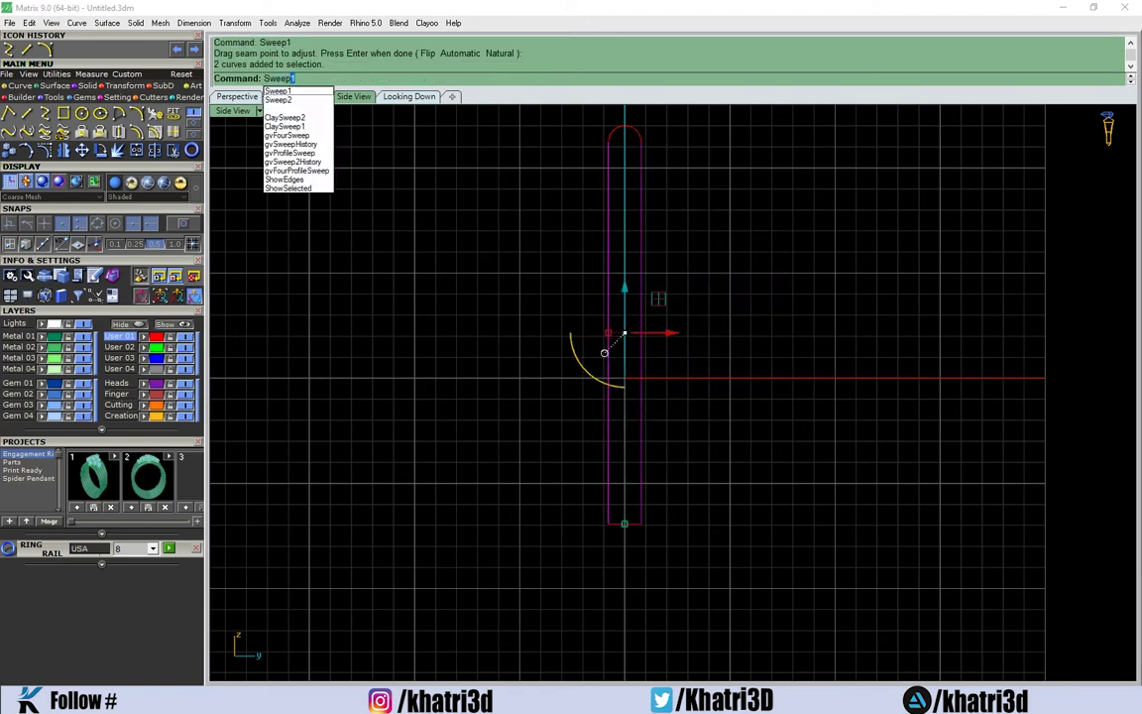
type("2")
key("Return")
left_click(626, 132)
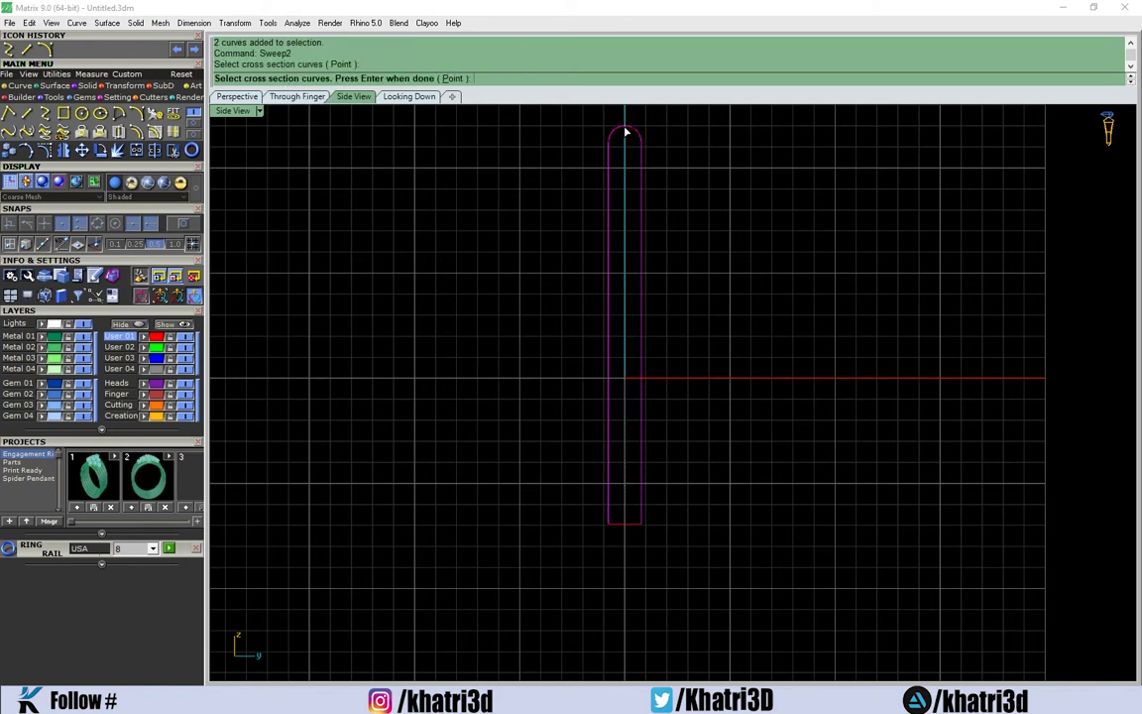
Pick the bottom profile as the second cross-section and accept the Sweep 2 Rail options
left_click(625, 530)
key("Return")
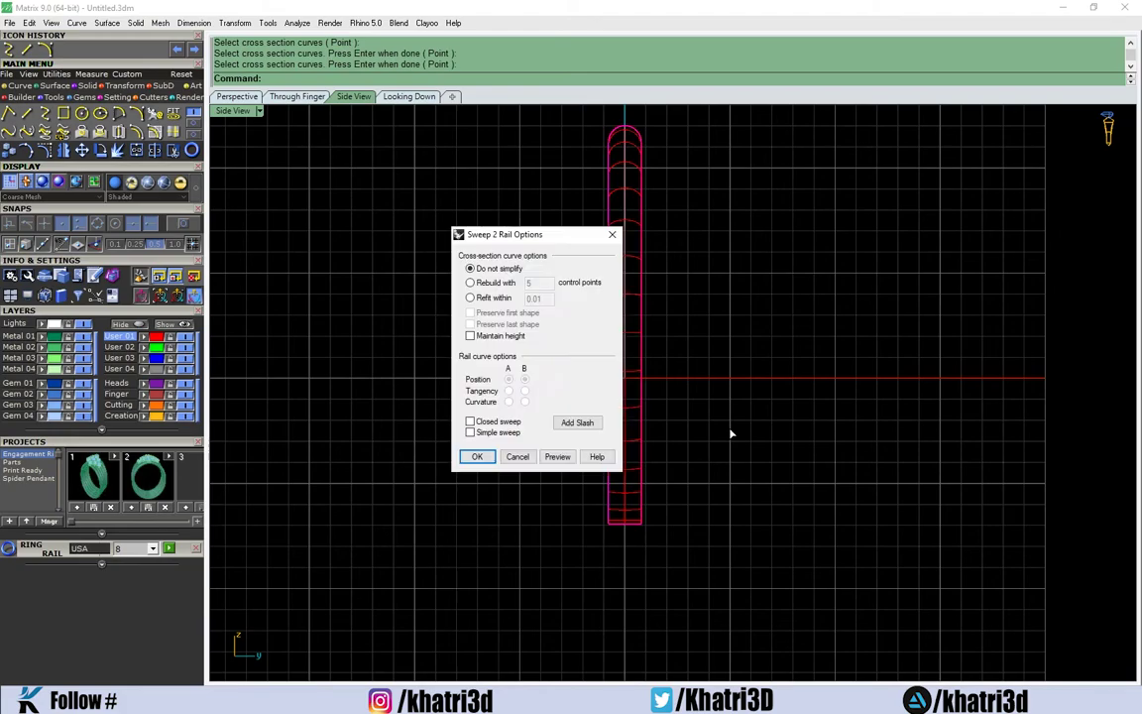
key("Return")
In Perspective, orbit and zoom to inspect the swept ring band at an angle and from above
left_click(237, 96)
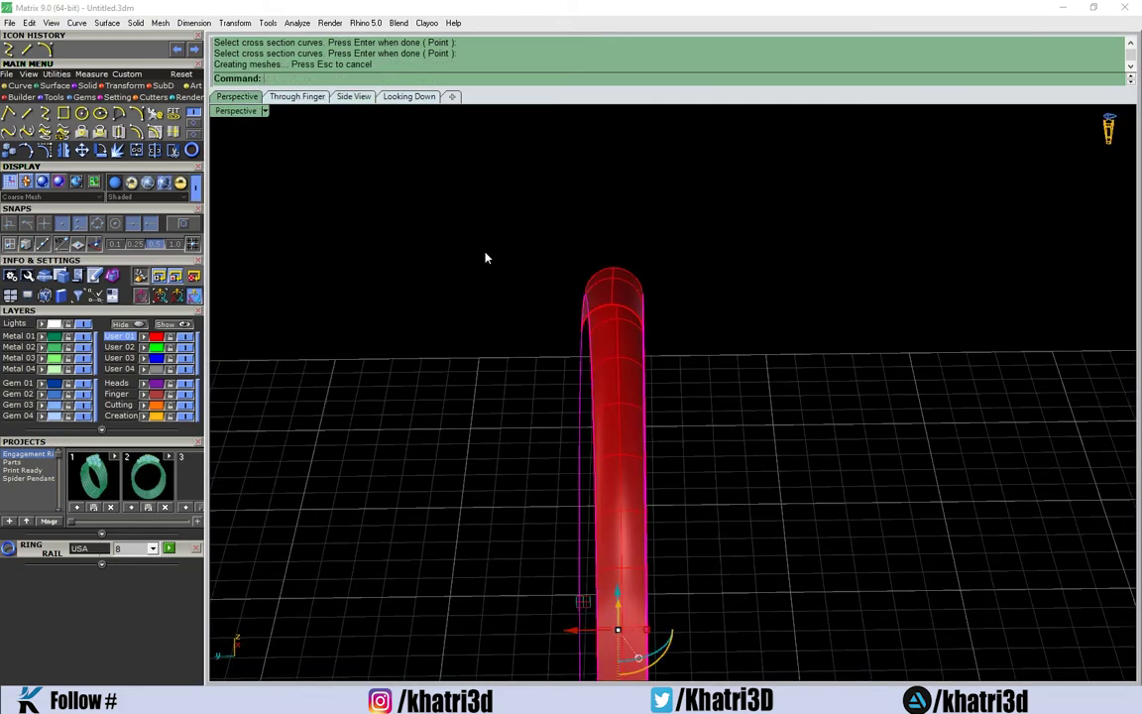
mouse_move(486, 257)
right_mouse_down()
mouse_move(543, 303)
mouse_move(668, 306)
mouse_move(701, 326)
mouse_move(602, 319)
right_mouse_up()
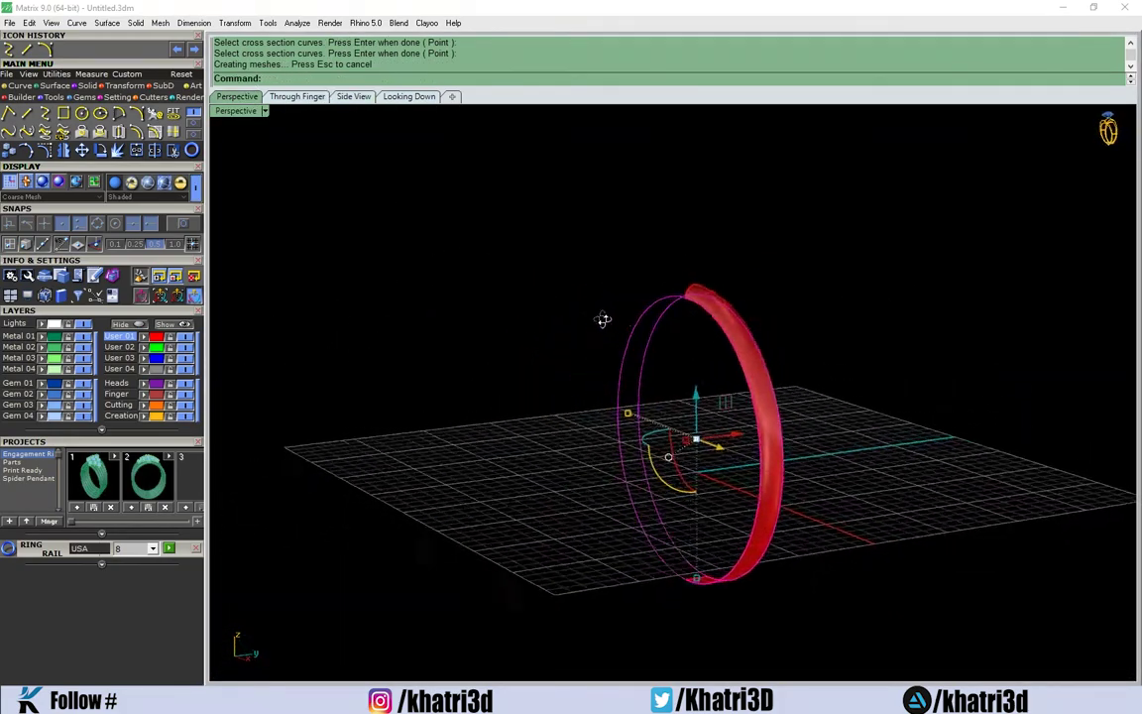
scroll(678, 326, "up", 3)
mouse_move(705, 246)
right_mouse_down()
mouse_move(778, 324)
mouse_move(623, 288)
right_mouse_up()
mouse_move(790, 459)
right_mouse_down()
mouse_move(770, 401)
mouse_move(527, 300)
mouse_move(438, 282)
mouse_move(635, 239)
right_mouse_up()
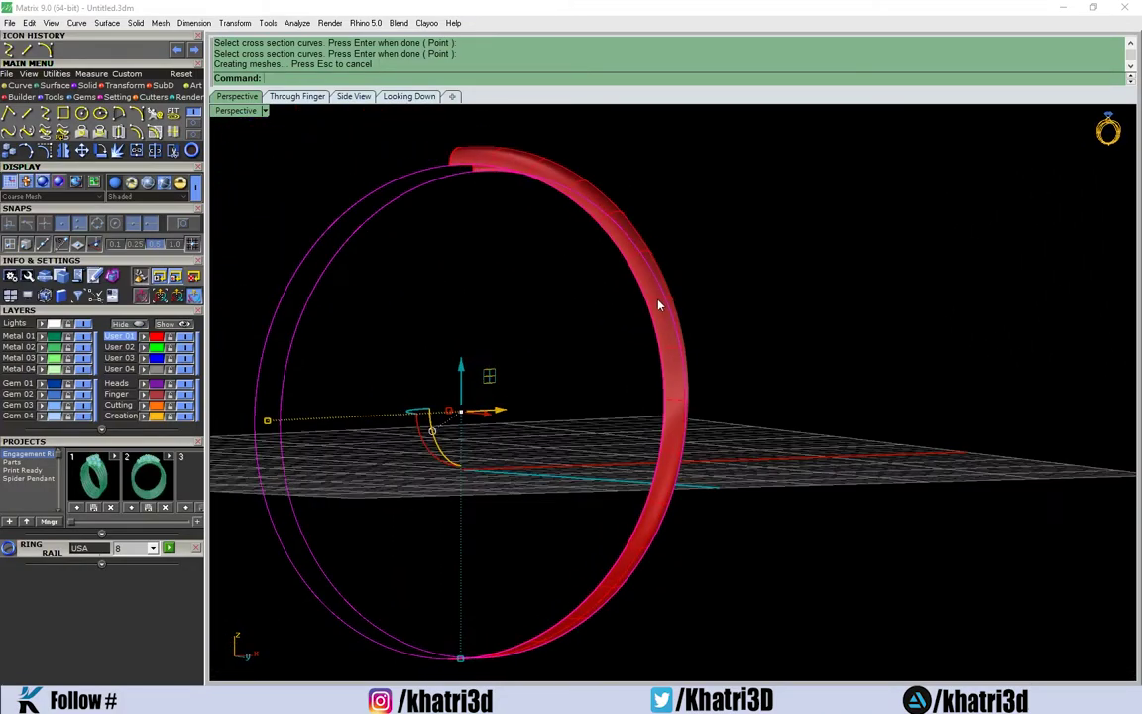
right_click_drag(672, 447, 584, 586)
scroll(545, 446, "up", 3)
mouse_move(545, 446)
right_mouse_down()
mouse_move(624, 388)
mouse_move(648, 491)
right_mouse_up()
scroll(552, 338, "up", 3)
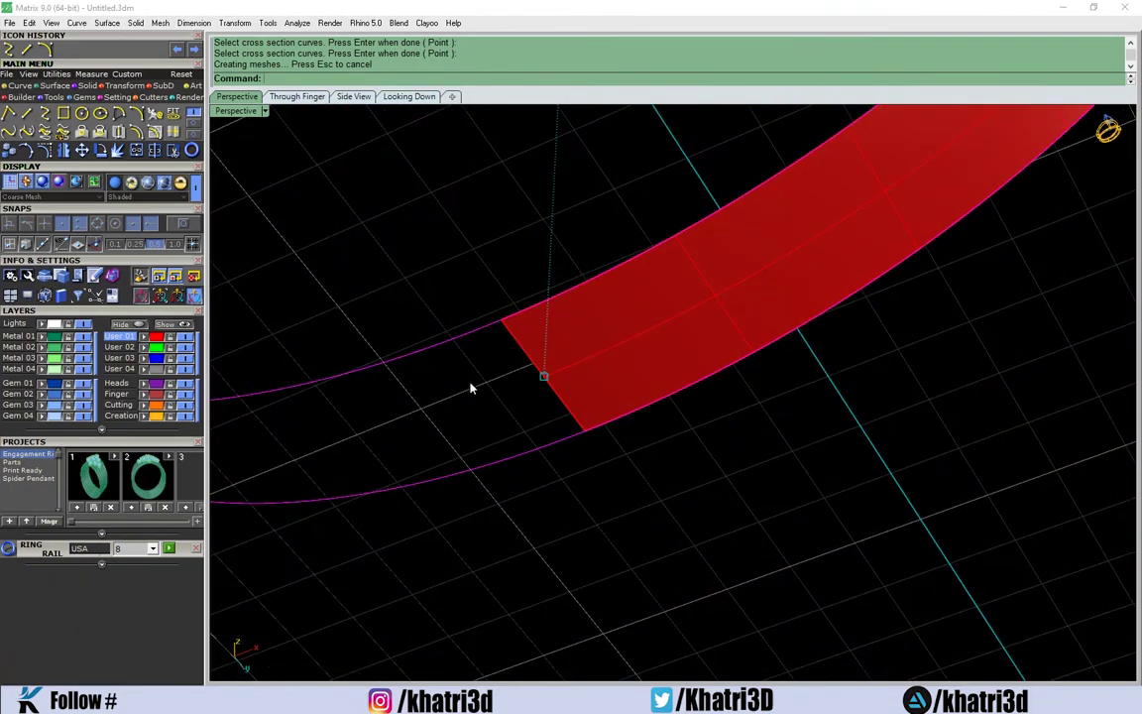
mouse_move(472, 388)
right_mouse_down()
mouse_move(709, 415)
mouse_move(522, 413)
mouse_move(360, 456)
mouse_move(553, 380)
right_mouse_up()
Orbit to side-on, upright and edge-on views of the ring, then select the swept surface
scroll(605, 349, "down", 5)
mouse_move(605, 349)
right_mouse_down()
mouse_move(617, 298)
mouse_move(606, 352)
right_mouse_up()
scroll(607, 352, "up", 3)
mouse_move(594, 263)
right_mouse_down()
mouse_move(684, 423)
mouse_move(673, 395)
mouse_move(492, 258)
mouse_move(509, 362)
right_mouse_up()
scroll(509, 362, "up", 3)
scroll(632, 404, "up", 3)
scroll(633, 405, "down", 3)
mouse_move(633, 404)
right_mouse_down()
mouse_move(741, 365)
mouse_move(675, 374)
mouse_move(639, 306)
right_mouse_up()
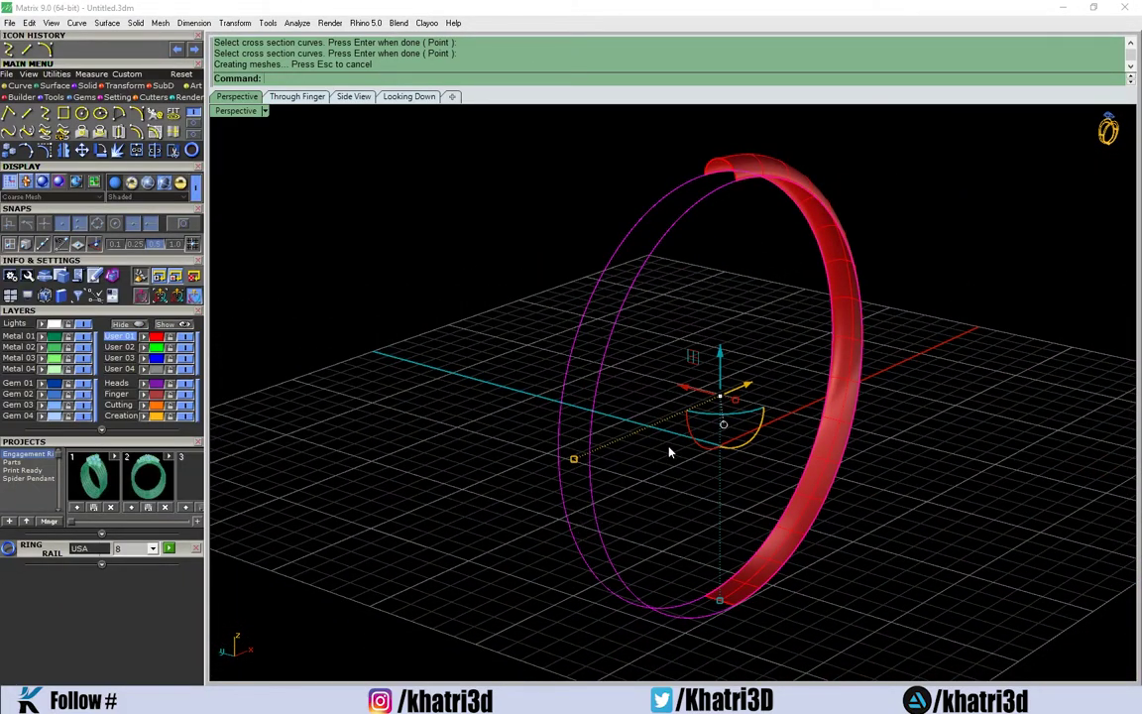
right_click_drag(748, 259, 748, 247)
right_click_drag(954, 247, 779, 176)
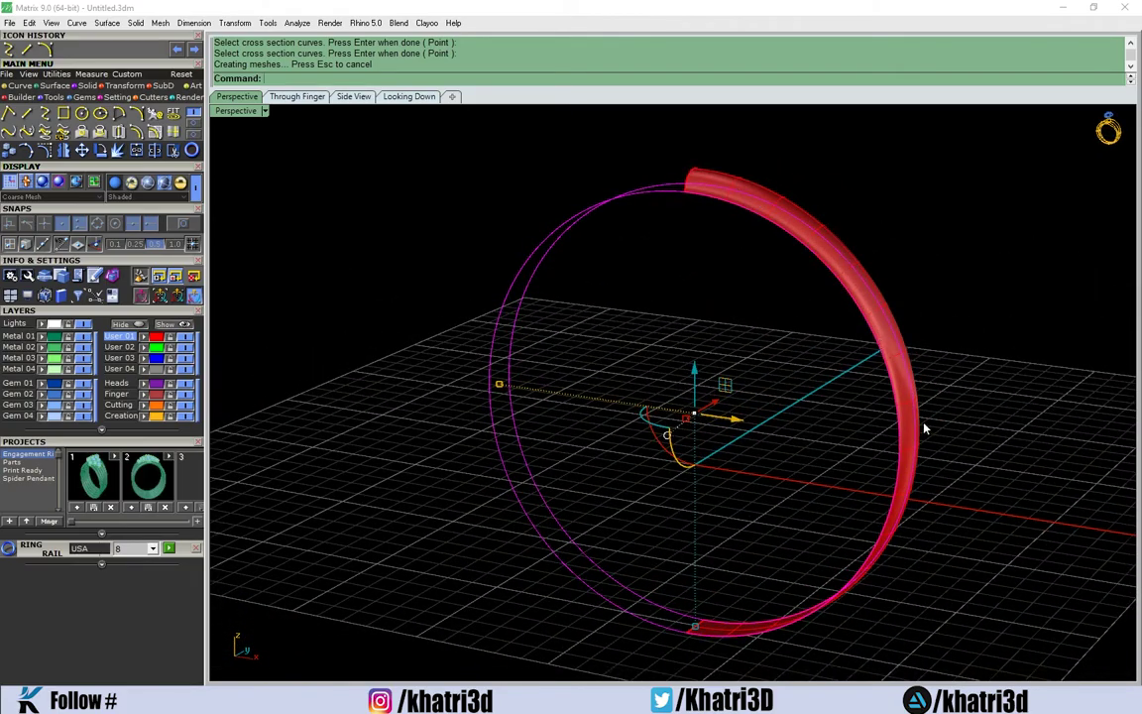
mouse_move(922, 429)
right_mouse_down()
mouse_move(883, 398)
mouse_move(795, 282)
mouse_move(634, 344)
mouse_move(693, 370)
mouse_move(777, 374)
mouse_move(754, 466)
mouse_move(775, 444)
mouse_move(793, 456)
mouse_move(788, 491)
right_mouse_up()
left_click(775, 444)
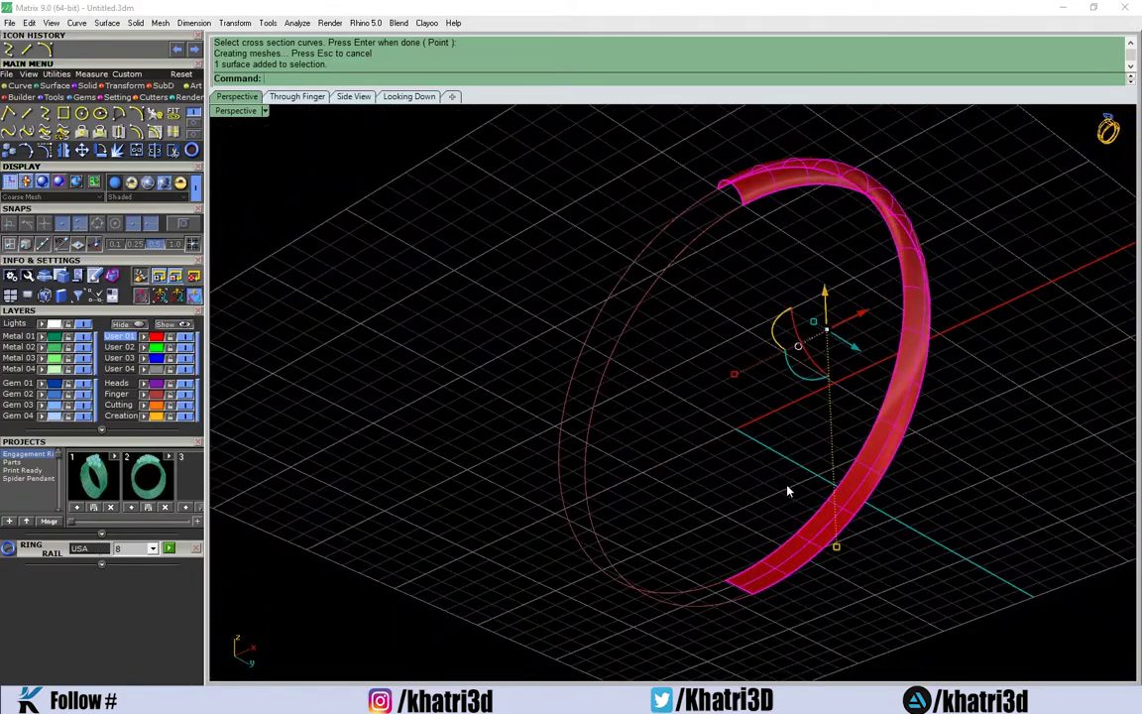
Delete the swept ring surface and the small red curve
key("Delete")
right_click_drag(866, 471, 763, 544)
left_click(726, 547)
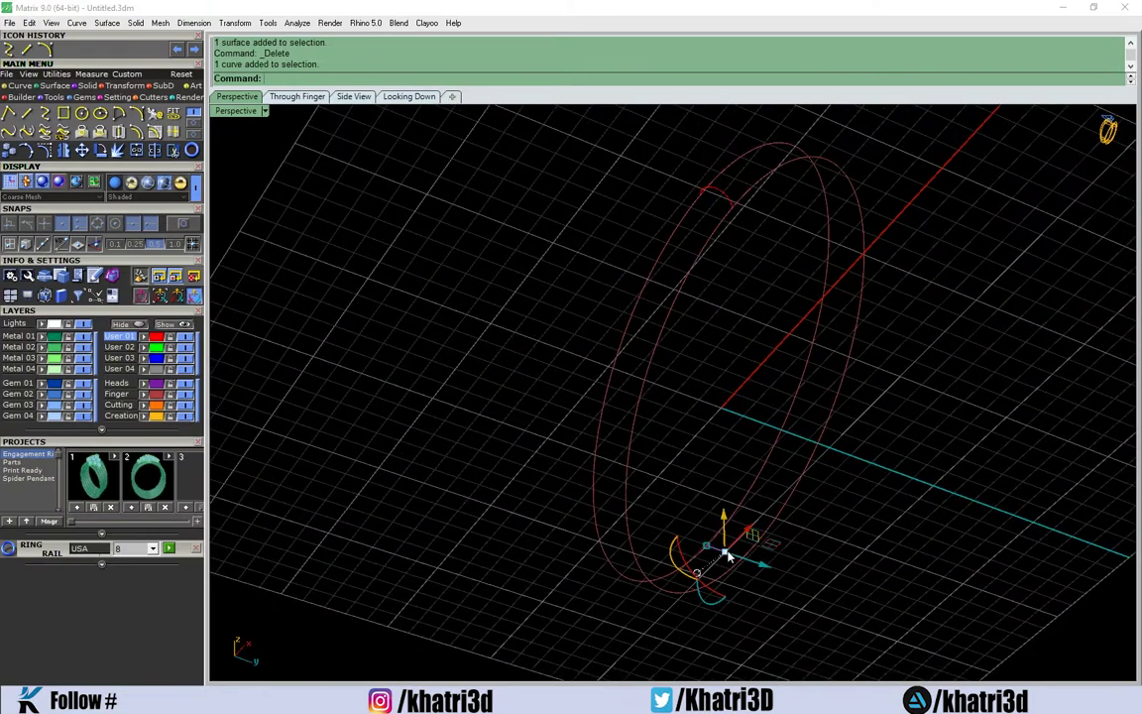
key("Delete")
right_click_drag(729, 453, 432, 217)
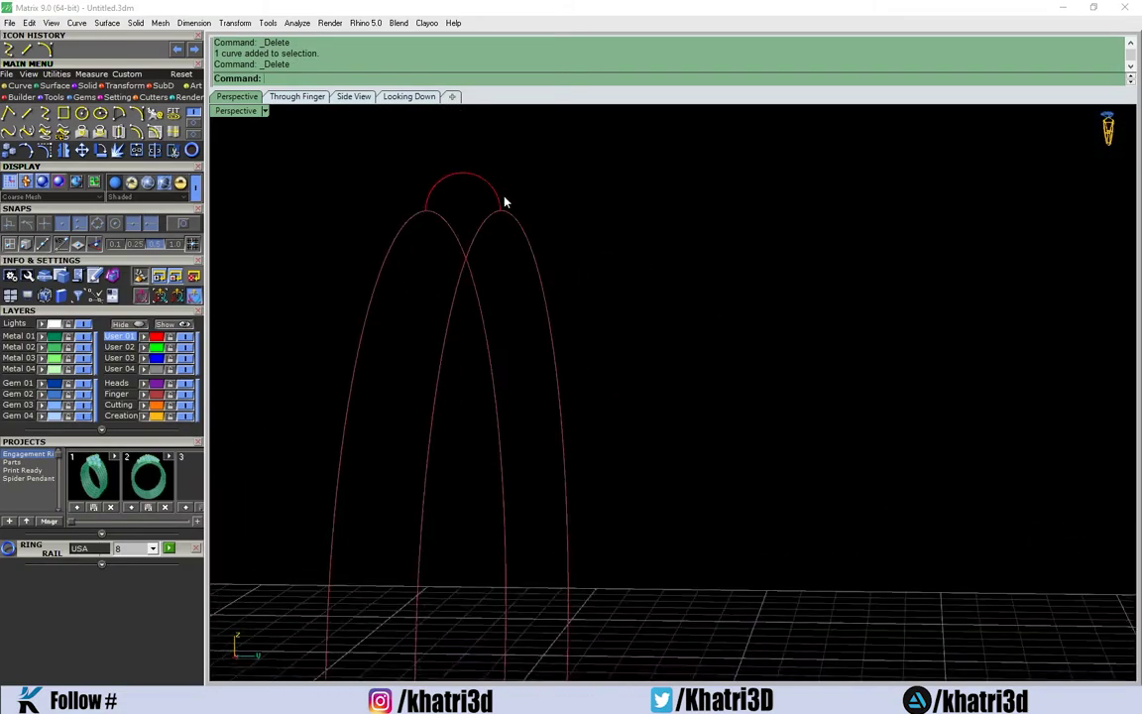
Switch to the Side View and try the Arc and Line commands, cancelling both
left_click(319, 97)
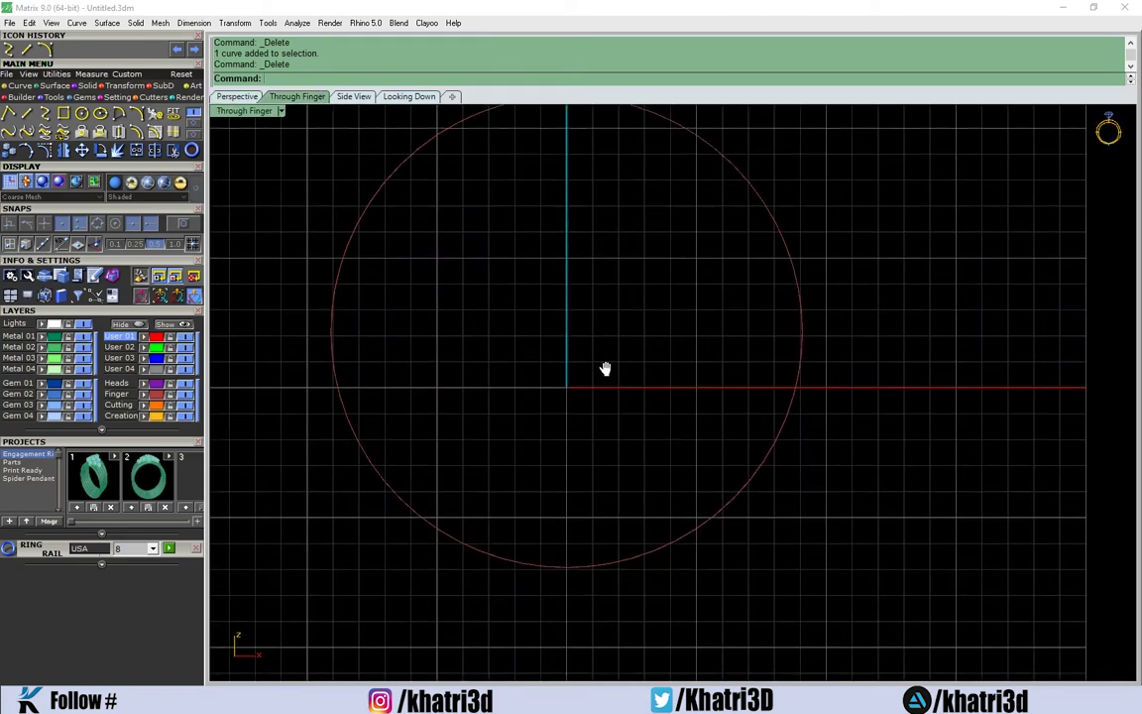
left_click(357, 97)
scroll(609, 495, "up", 2)
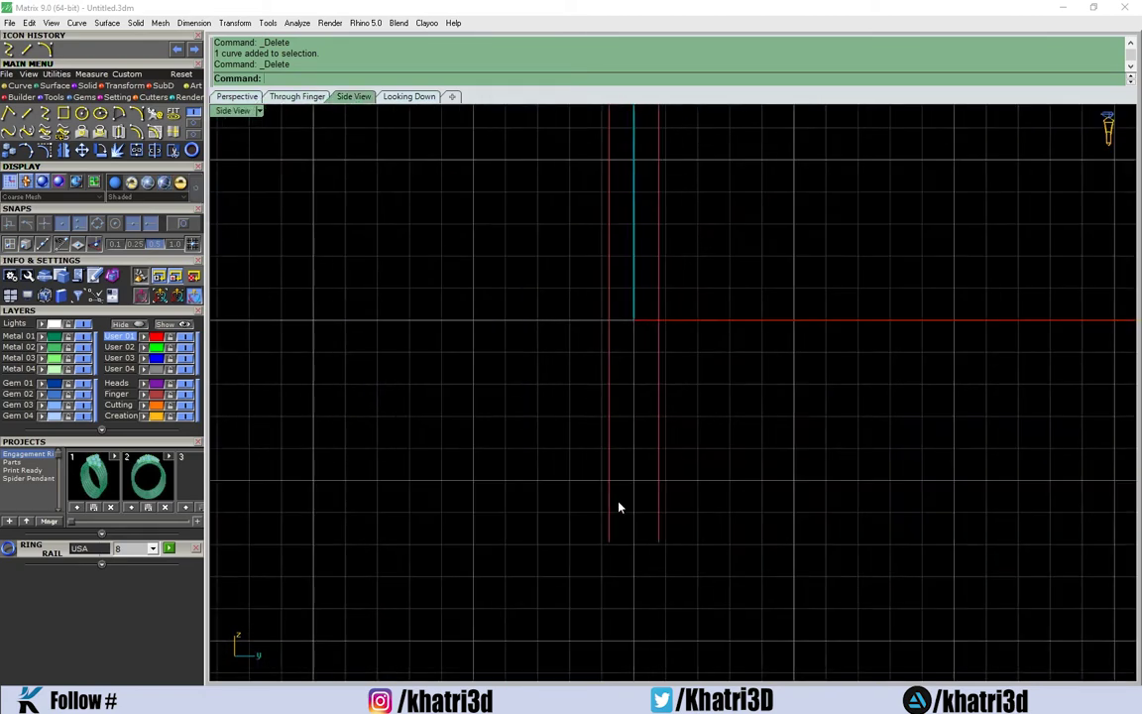
type("arc")
key("Return")
key("Escape")
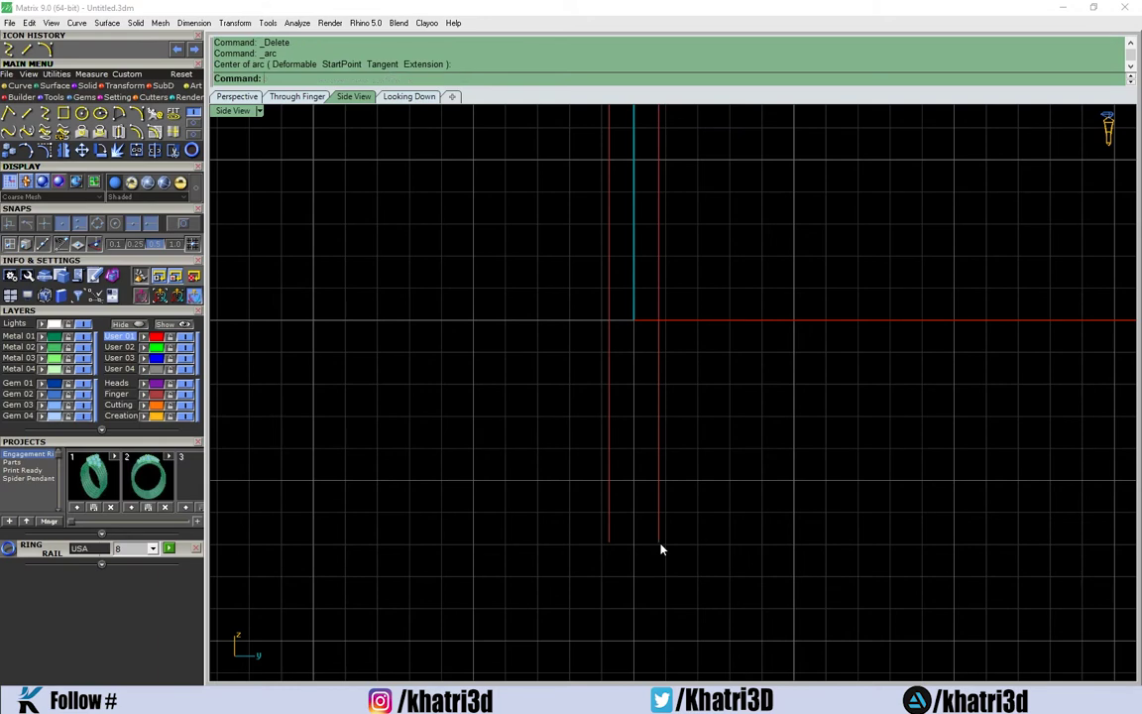
type("line")
key("Return")
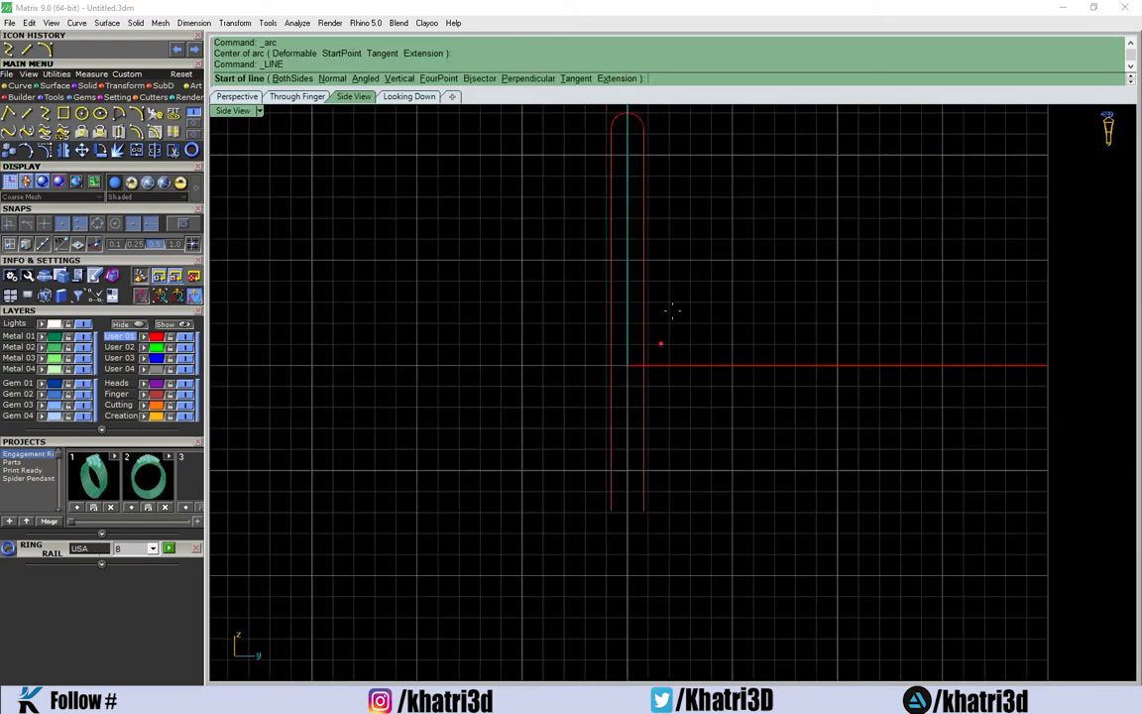
scroll(627, 175, "down", 2)
scroll(620, 572, "up", 2)
left_click(558, 526)
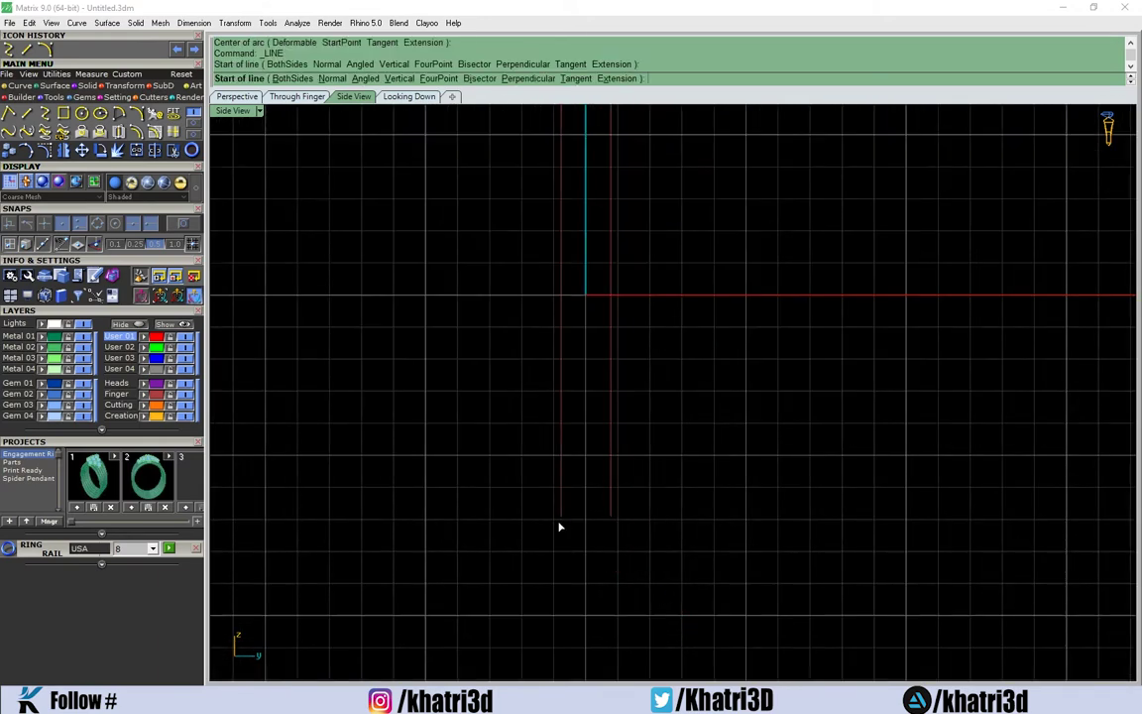
key("Escape")
Mirror the lower arc profile about a plane starting at the origin 0,0,0
left_click(525, 573)
type("M")
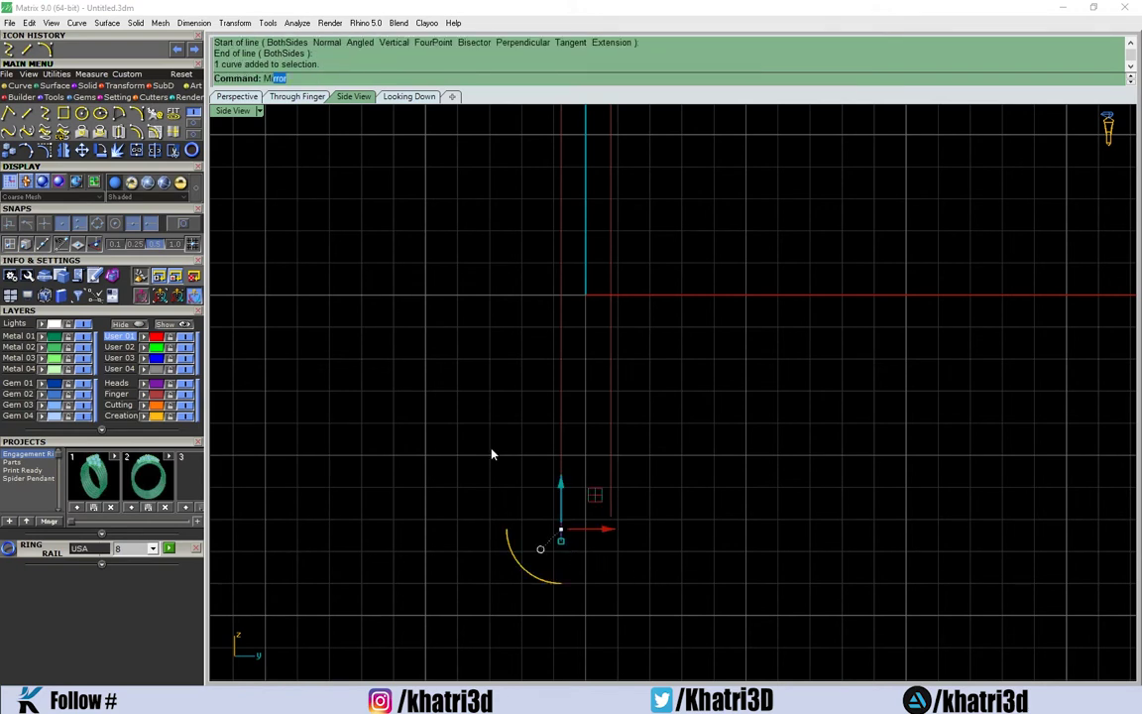
key("Return")
type("0,0,0")
key("Return")
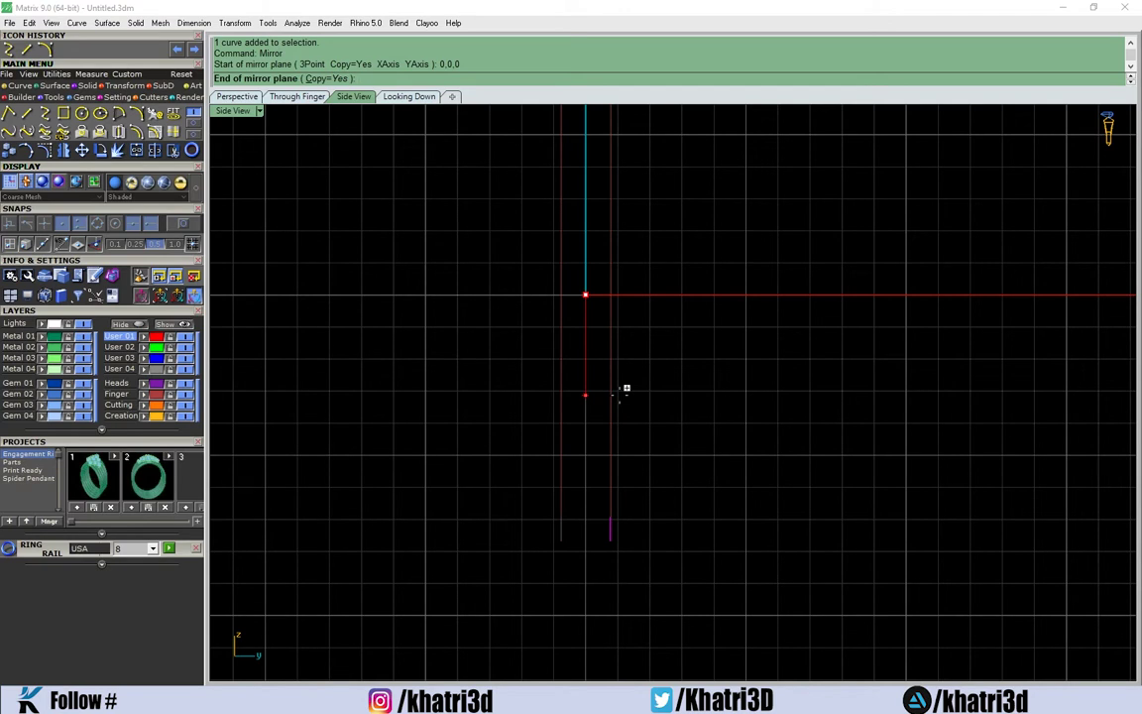
left_click(625, 389)
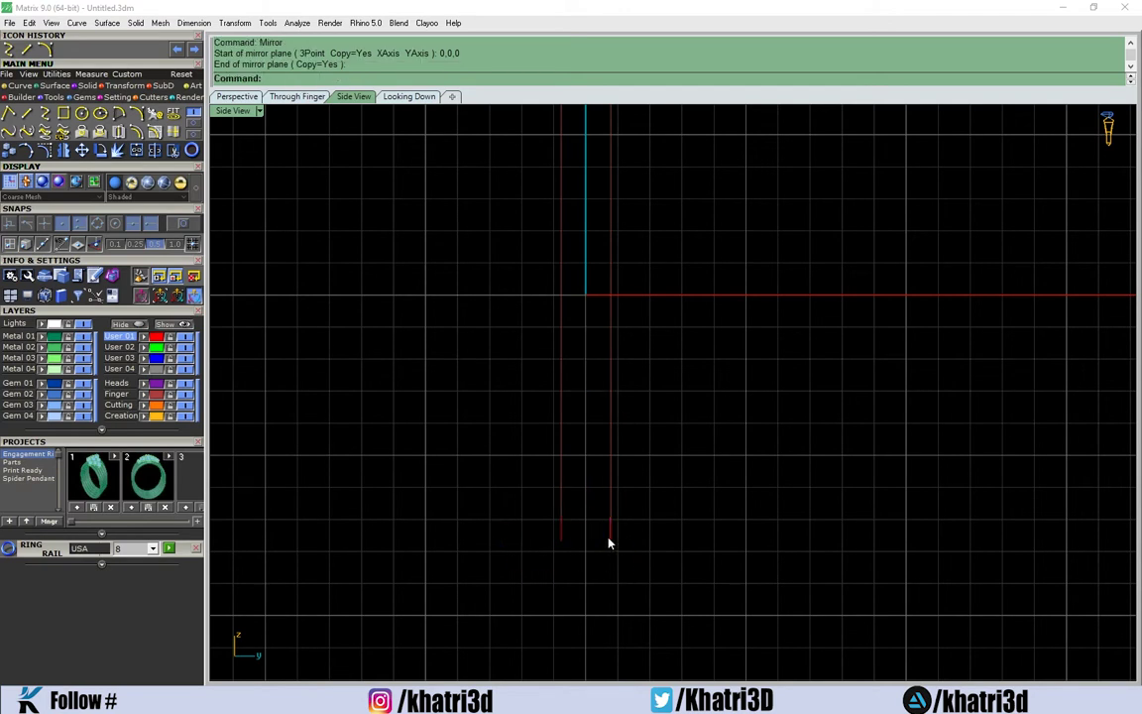
scroll(609, 543, "up", 2)
Draw a line closing the bottom between the two rail ends
key("l")
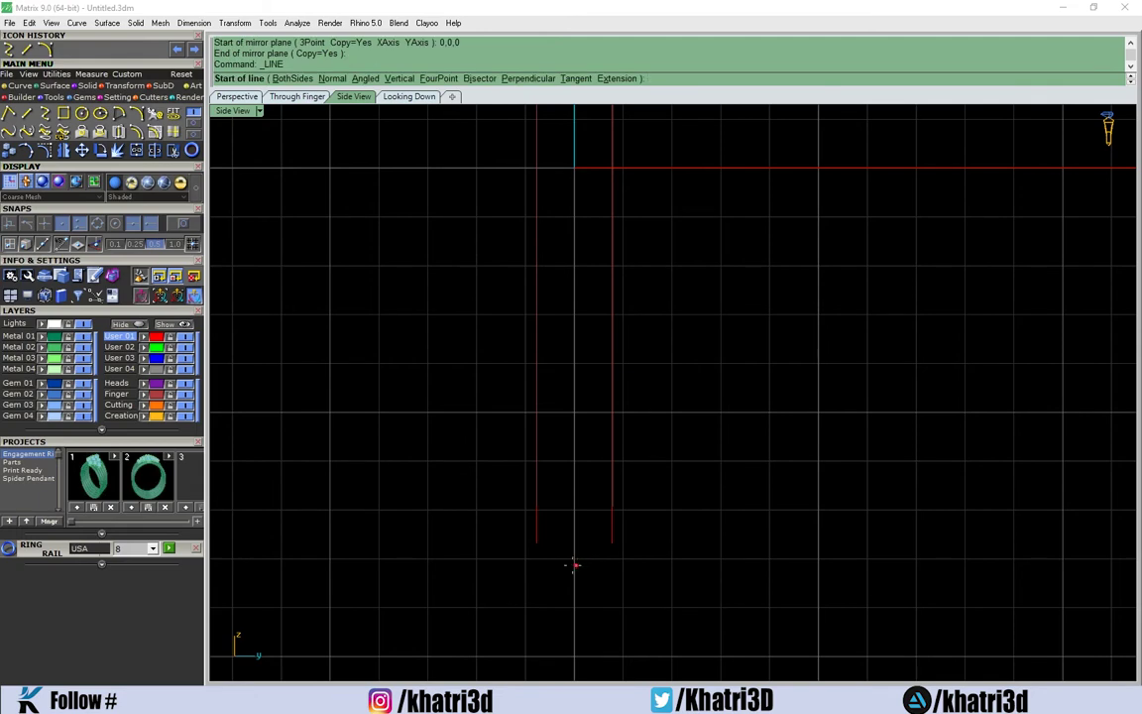
left_click(536, 543)
left_click(611, 543)
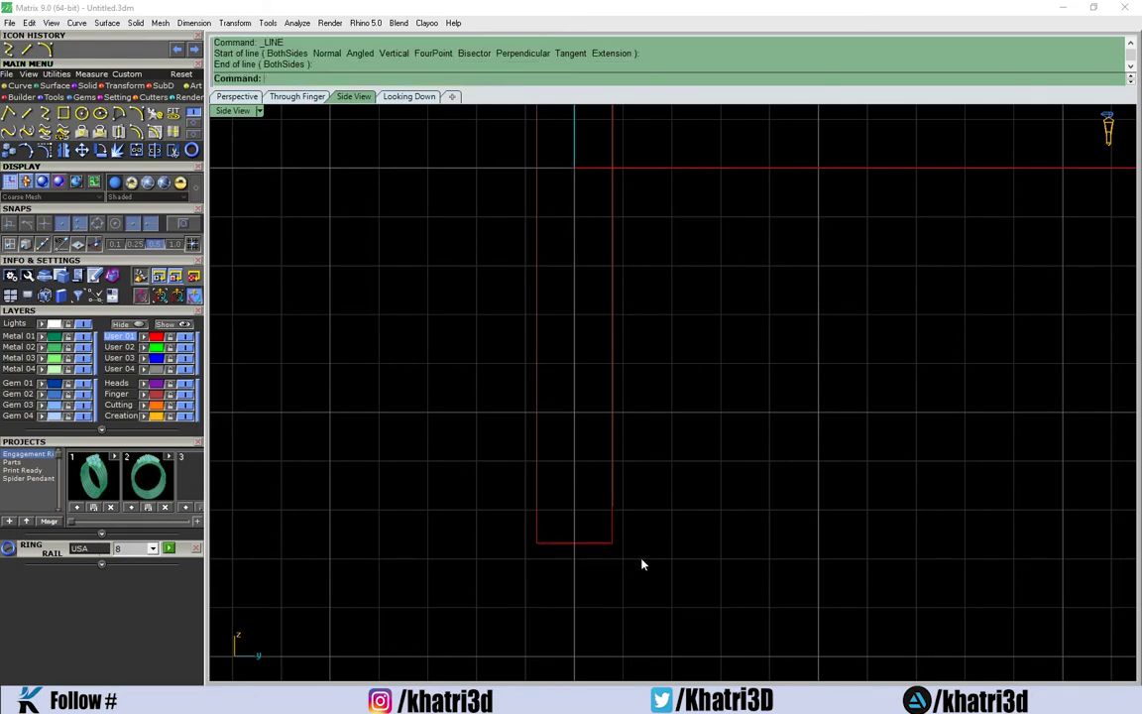
scroll(645, 565, "down", 3)
Join the bottom line and both side rail curves into a single curve
left_click(624, 555)
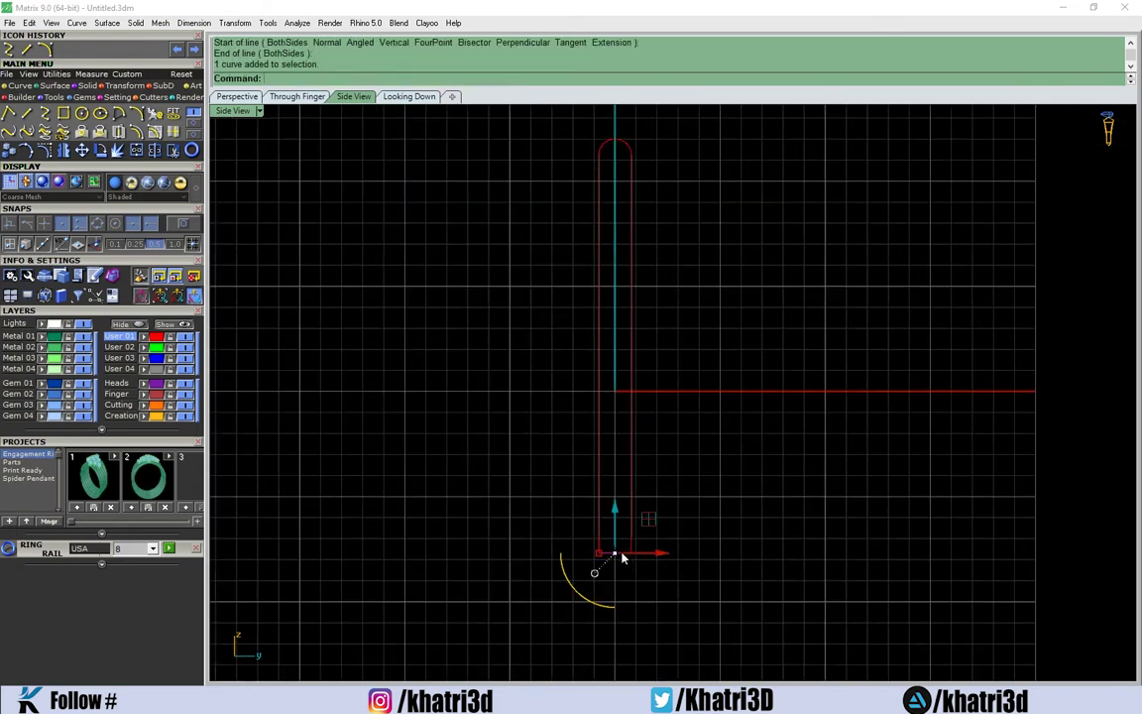
left_click(617, 550)
left_click(630, 558)
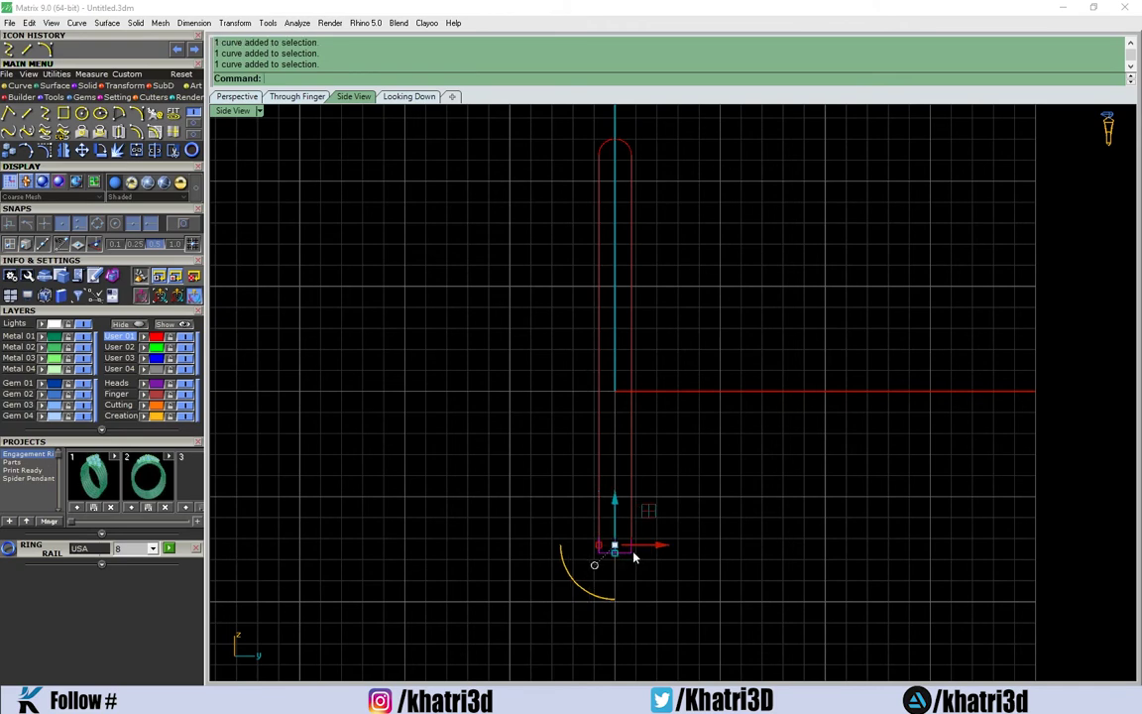
key("ctrl+j")
scroll(648, 503, "up", 2)
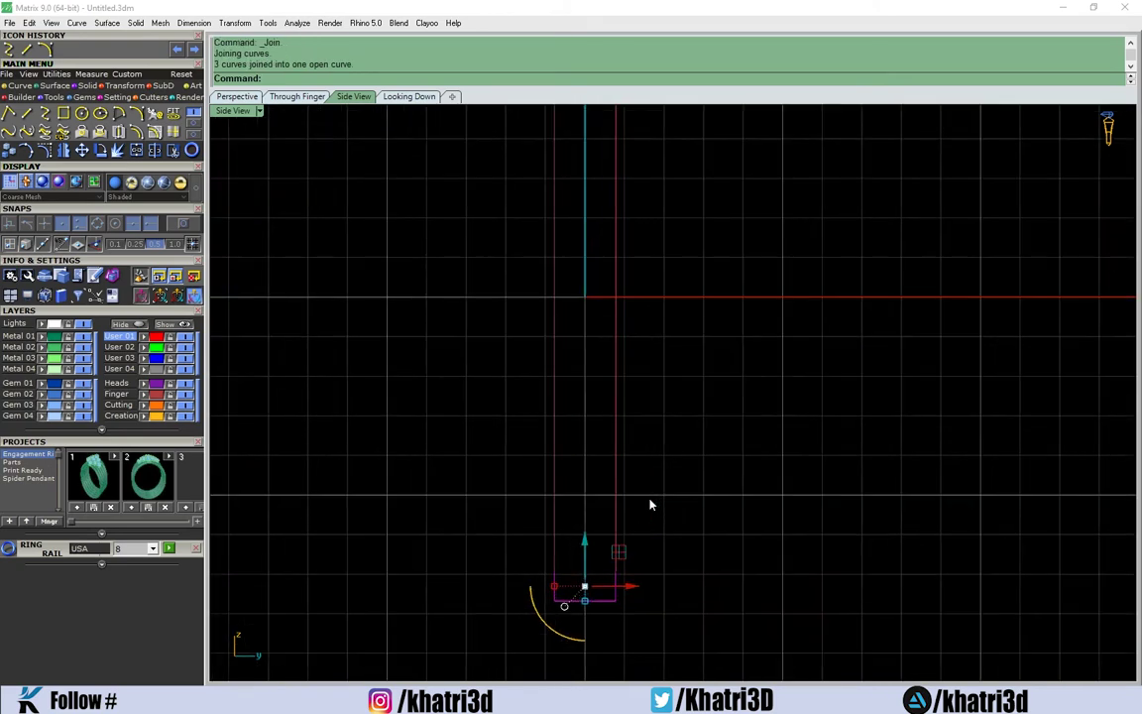
scroll(757, 464, "up", 1)
scroll(744, 451, "up", 1)
scroll(733, 416, "down", 3)
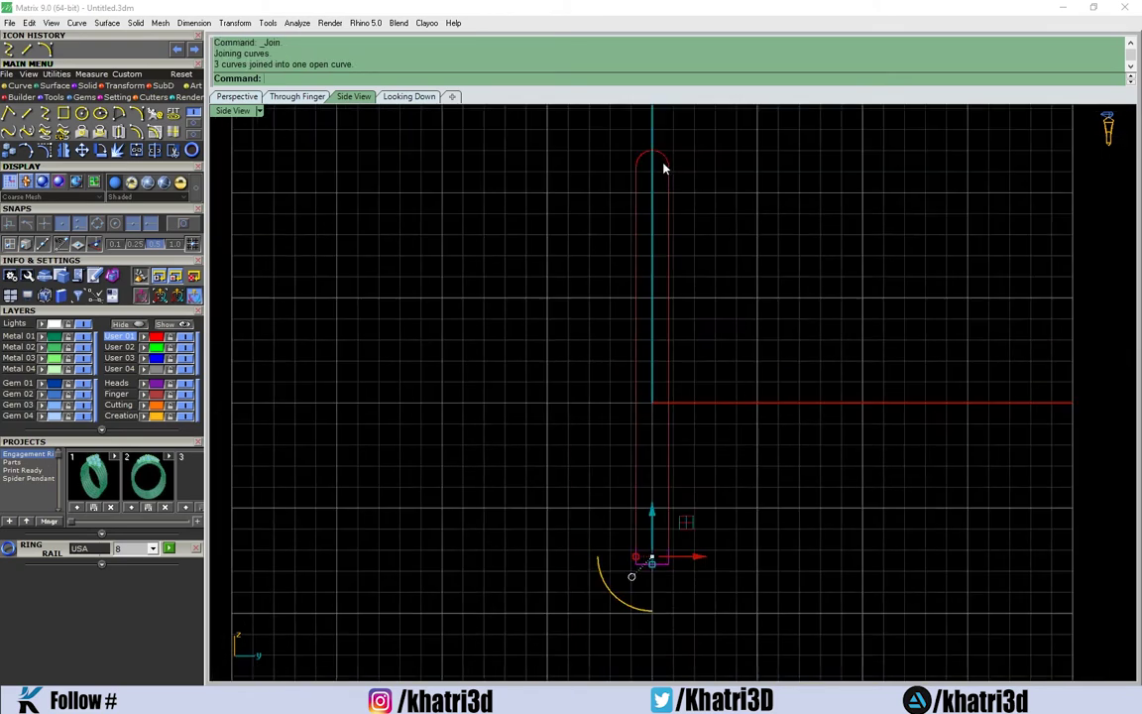
key("Escape")
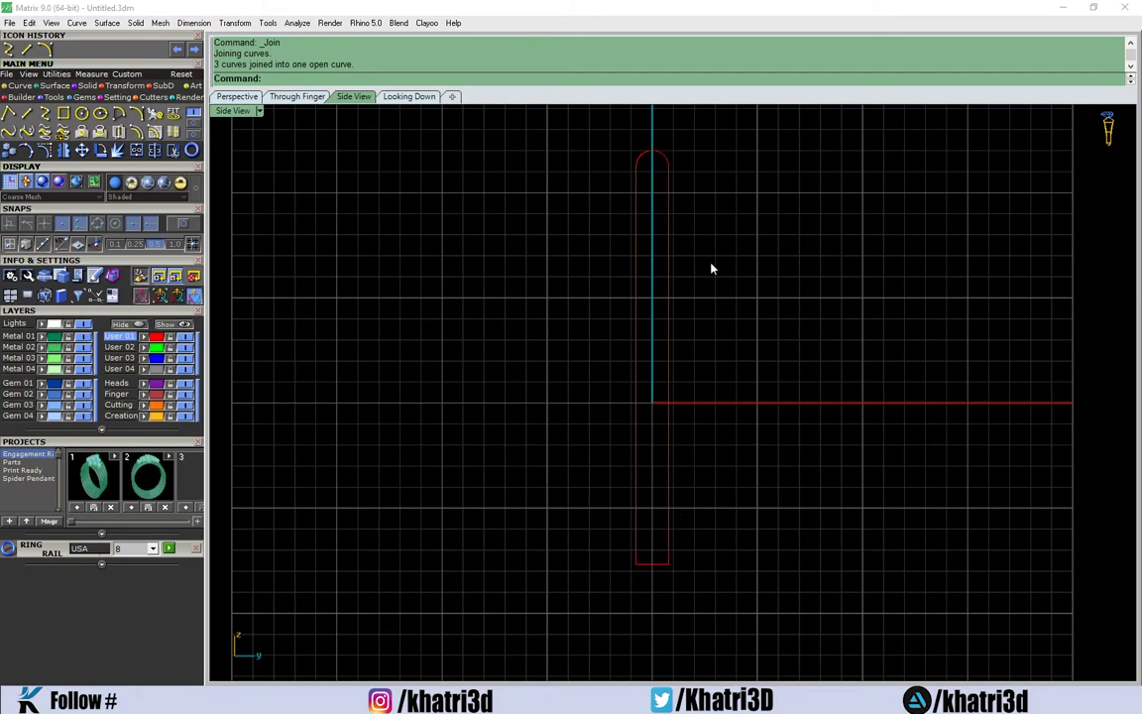
In the Perspective view, select both ring circles as the sweep rails
left_click(237, 96)
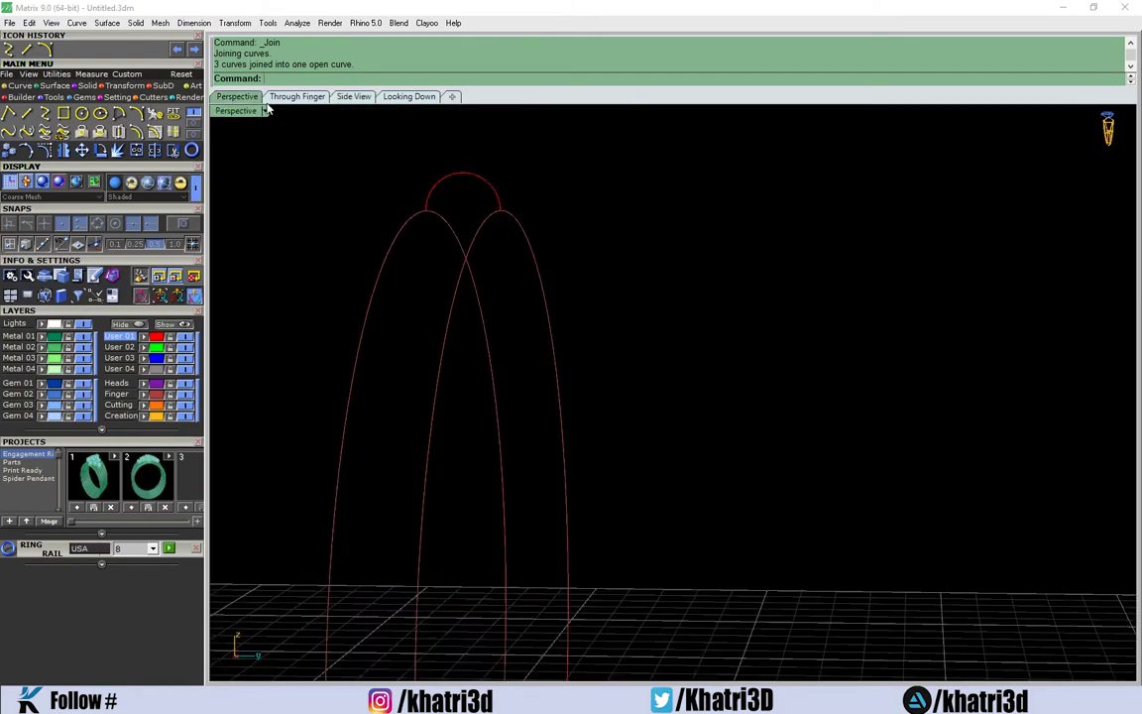
mouse_move(397, 297)
right_mouse_down()
mouse_move(469, 357)
mouse_move(612, 391)
mouse_move(645, 388)
mouse_move(670, 362)
right_mouse_up()
left_click(904, 264)
left_click(922, 256)
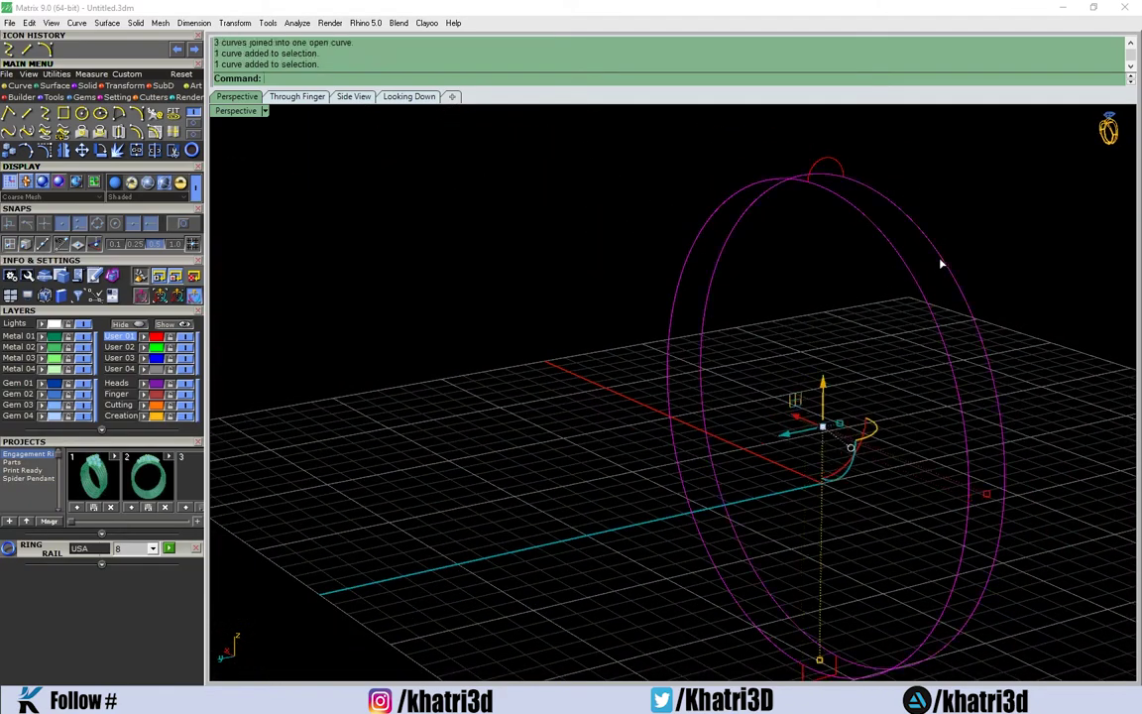
mouse_move(922, 256)
right_mouse_down()
mouse_move(683, 253)
mouse_move(703, 270)
mouse_move(599, 250)
mouse_move(615, 250)
right_mouse_up()
Run Sweep2 with the joined profile as cross-section to create the ring band
type("Sweep")
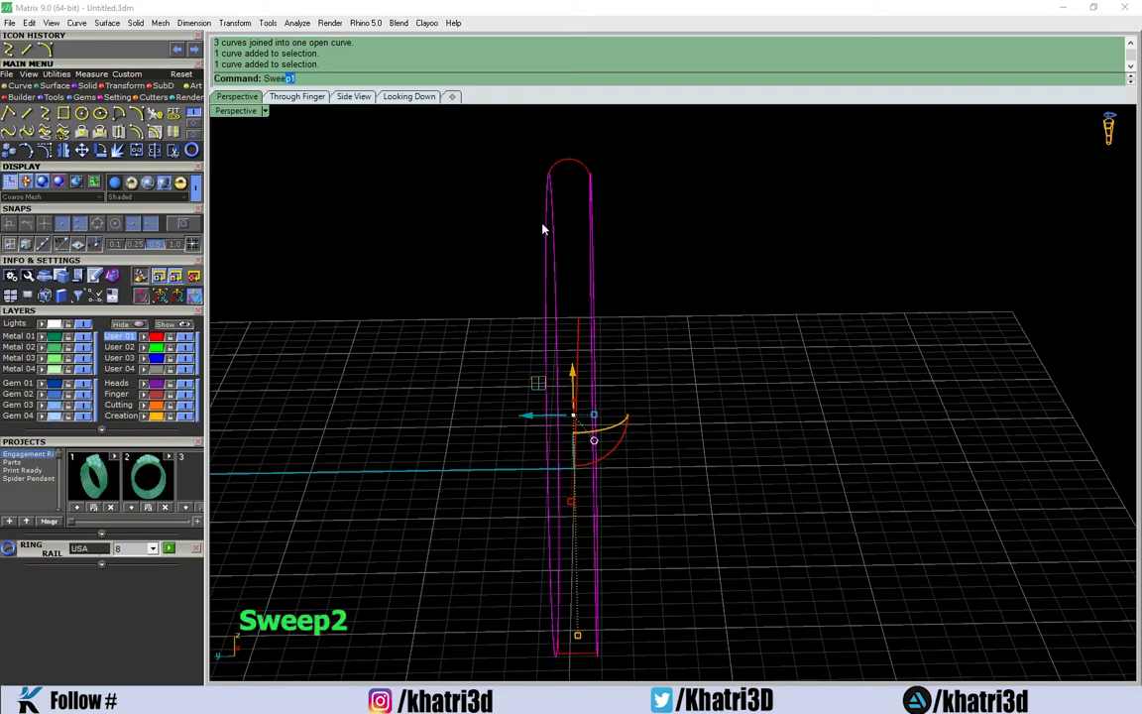
type("2")
key("Return")
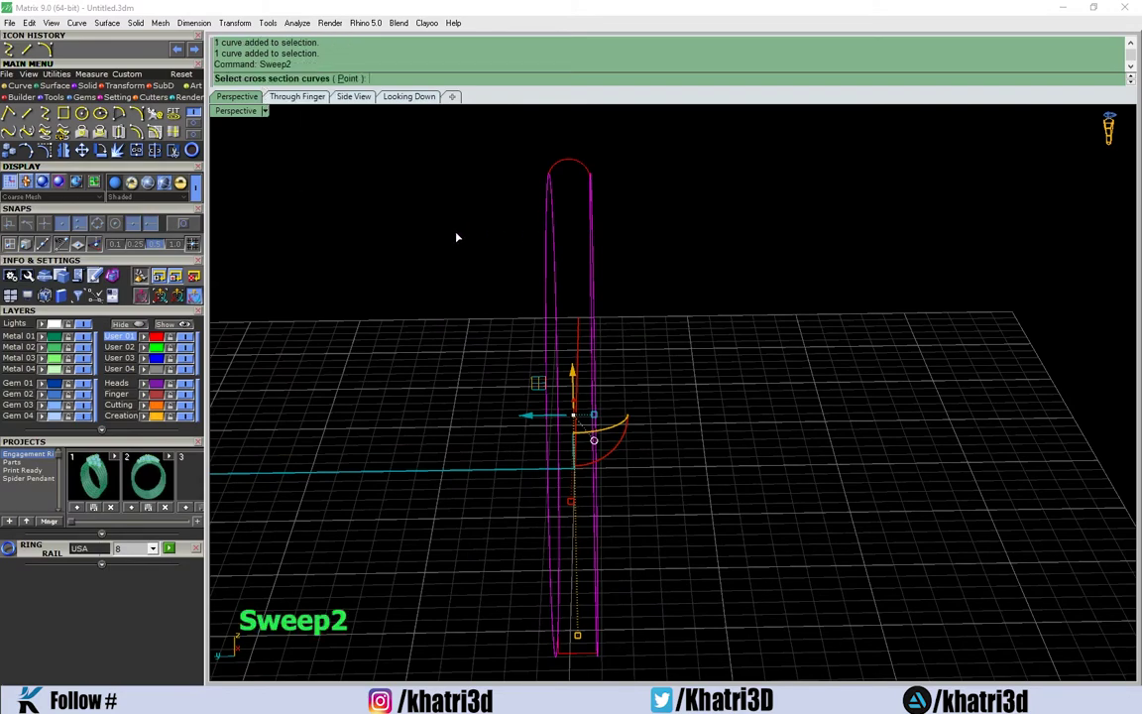
mouse_move(410, 209)
right_mouse_down()
mouse_move(486, 265)
mouse_move(539, 202)
right_mouse_up()
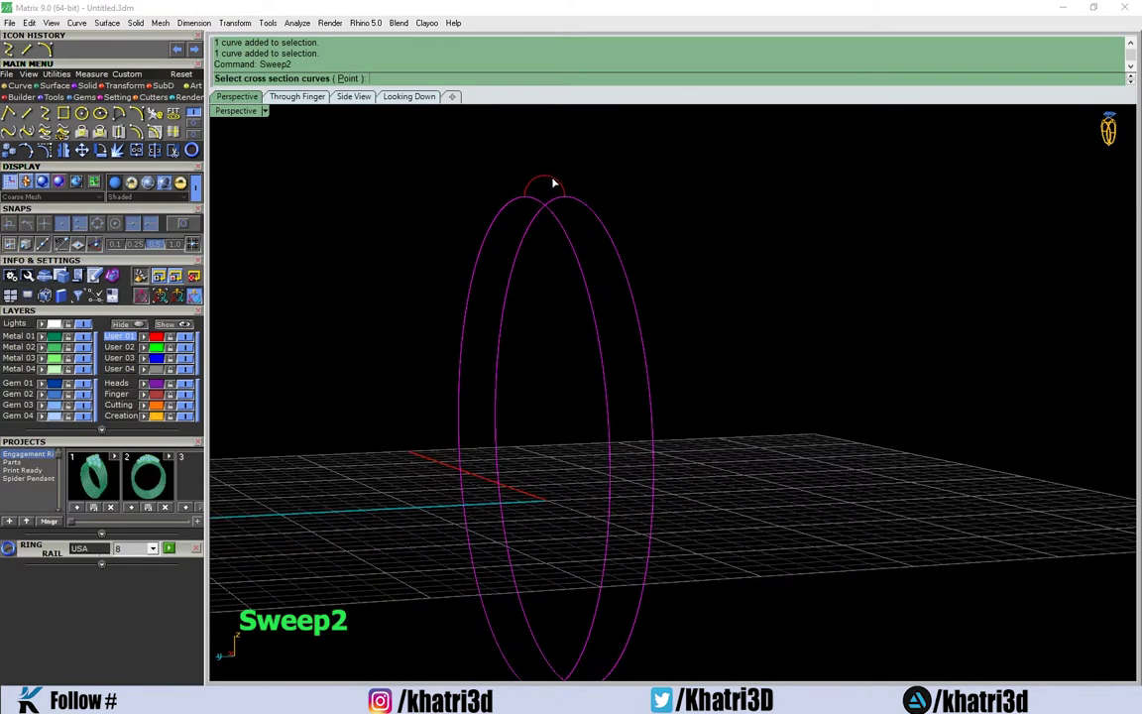
left_click(553, 184)
mouse_move(681, 446)
right_mouse_down()
mouse_move(726, 420)
mouse_move(577, 483)
mouse_move(782, 424)
mouse_move(780, 349)
right_mouse_up()
key("Return")
key("Return")
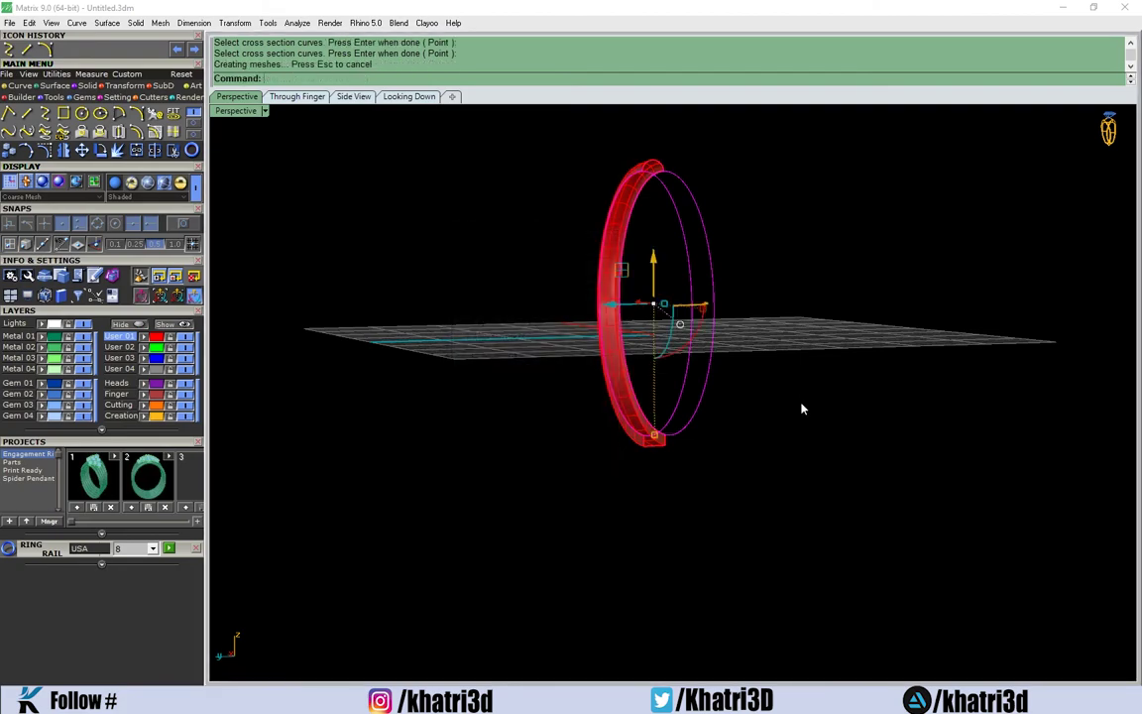
mouse_move(800, 407)
right_mouse_down()
mouse_move(718, 365)
mouse_move(689, 258)
right_mouse_up()
scroll(689, 257, "up", 3)
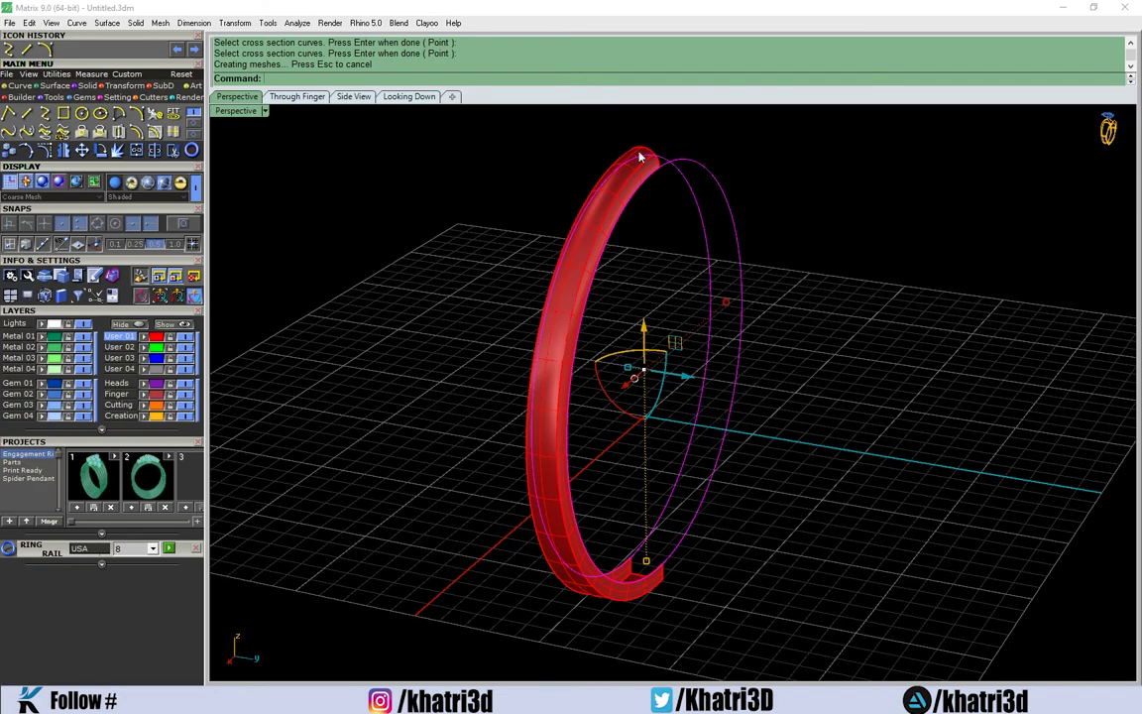
mouse_move(640, 156)
right_mouse_down()
mouse_move(665, 227)
mouse_move(686, 198)
mouse_move(818, 227)
right_mouse_up()
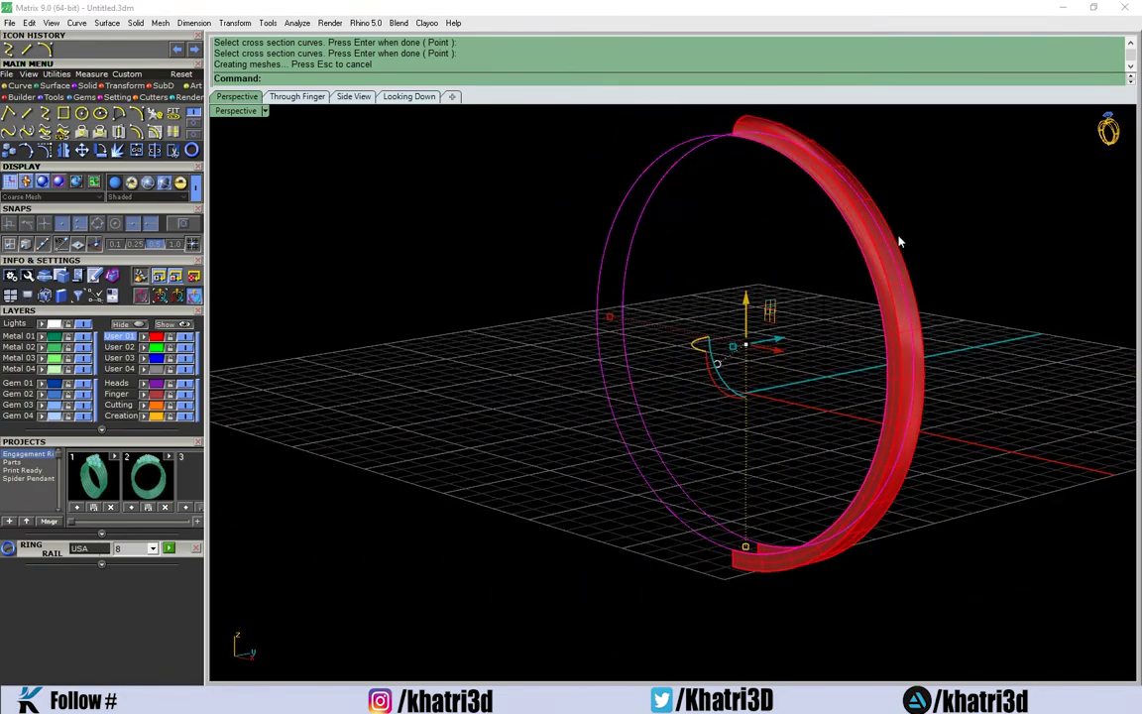
mouse_move(947, 344)
right_mouse_down()
mouse_move(842, 281)
mouse_move(755, 433)
mouse_move(749, 392)
mouse_move(695, 325)
mouse_move(558, 282)
mouse_move(408, 387)
right_mouse_up()
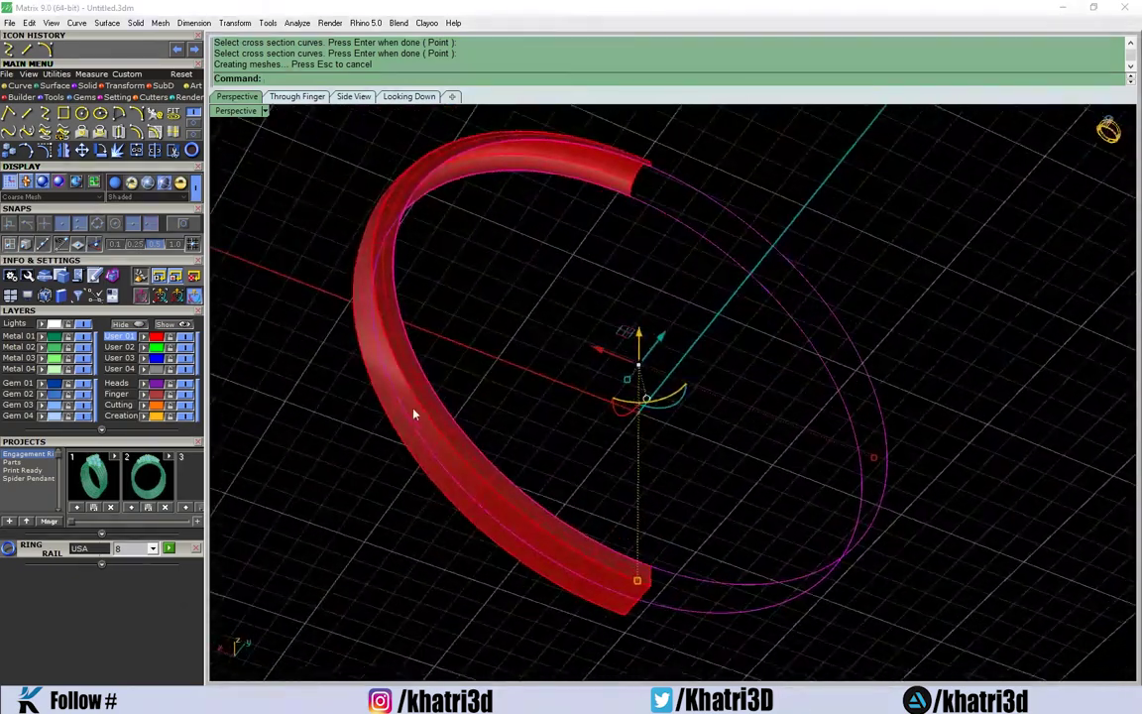
Move the swept ring band onto the Metal 01 layer
left_click(408, 386)
left_click(41, 337)
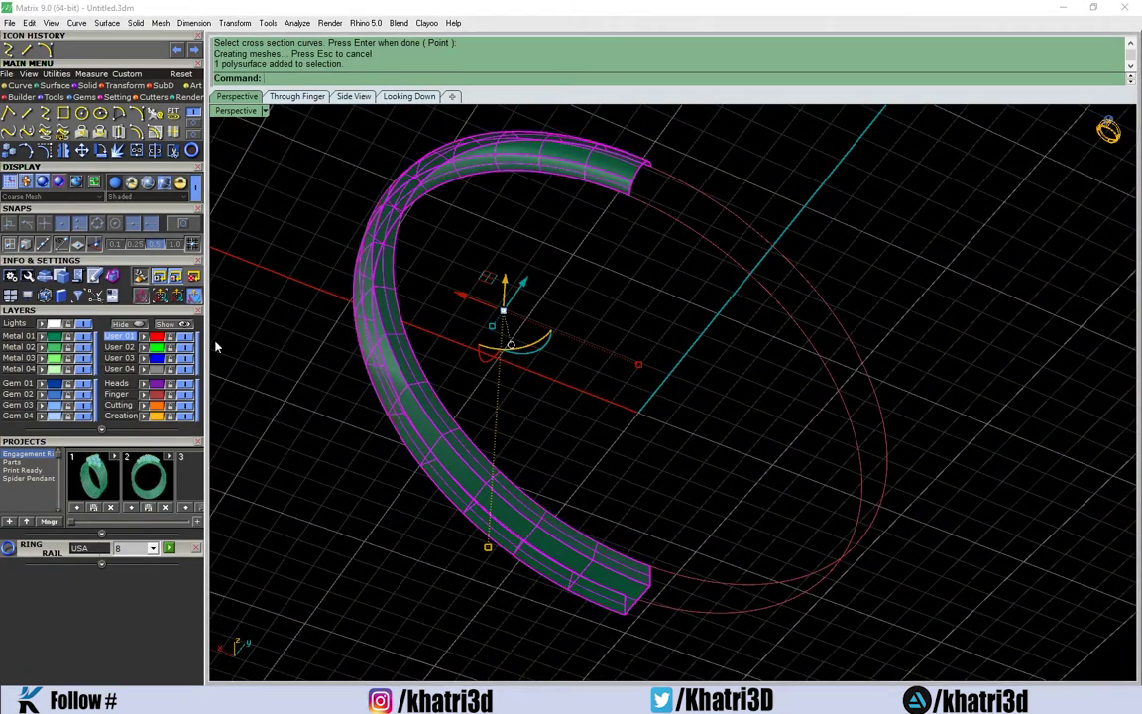
mouse_move(312, 338)
right_mouse_down()
mouse_move(392, 375)
mouse_move(348, 336)
mouse_move(456, 421)
mouse_move(644, 288)
mouse_move(795, 258)
mouse_move(660, 492)
mouse_move(588, 452)
mouse_move(660, 339)
mouse_move(683, 388)
mouse_move(826, 417)
mouse_move(593, 451)
mouse_move(479, 523)
mouse_move(518, 517)
mouse_move(599, 561)
mouse_move(569, 506)
right_mouse_up()
left_click(795, 258)
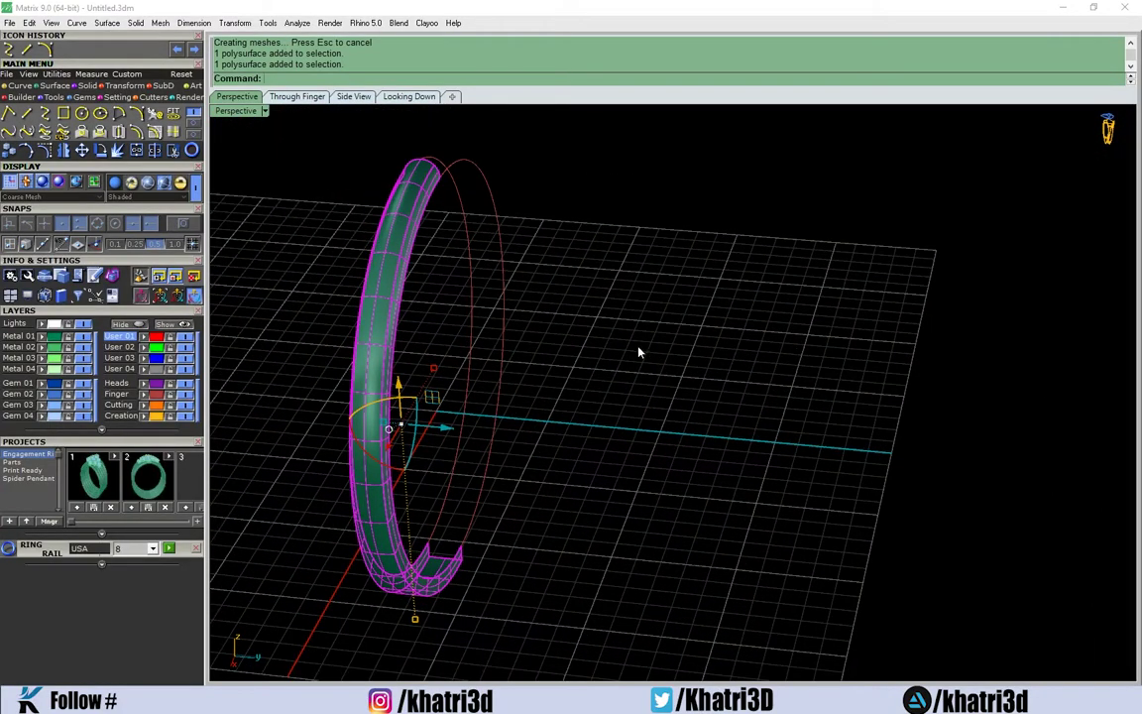
right_click_drag(639, 351, 535, 313)
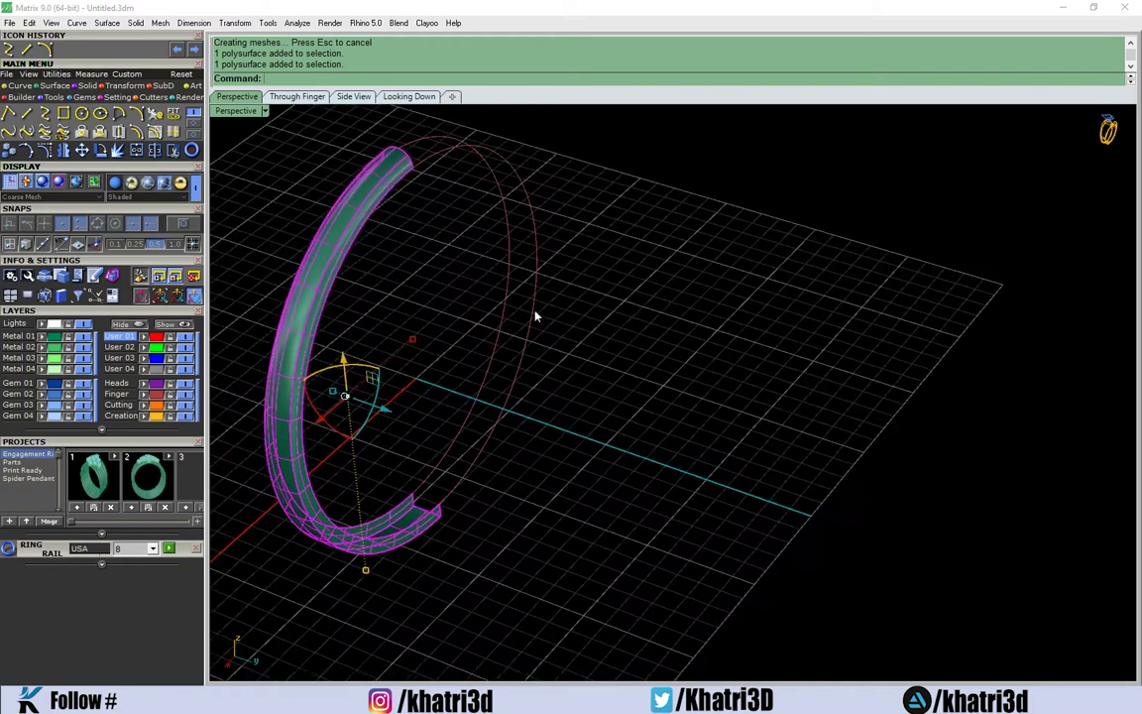
Draw a four-point interpolated wavy curve beside the ring and select it
left_click(44, 115)
left_click(663, 318)
left_click(734, 342)
left_click(720, 418)
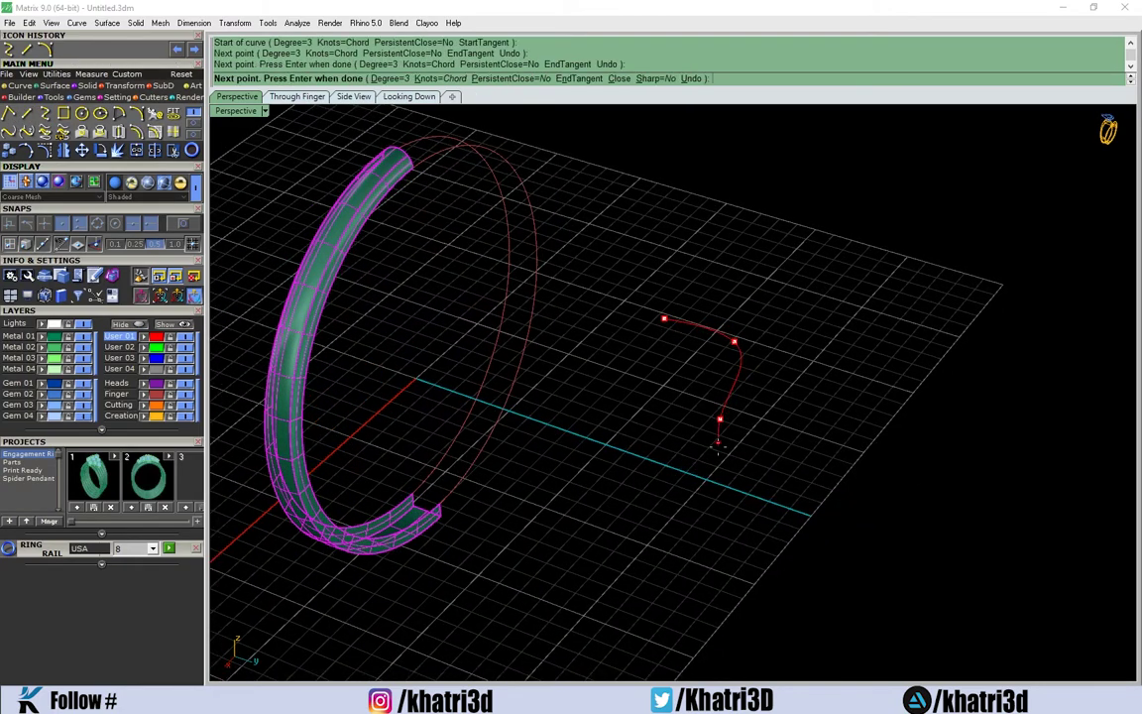
left_click(761, 477)
key("Return")
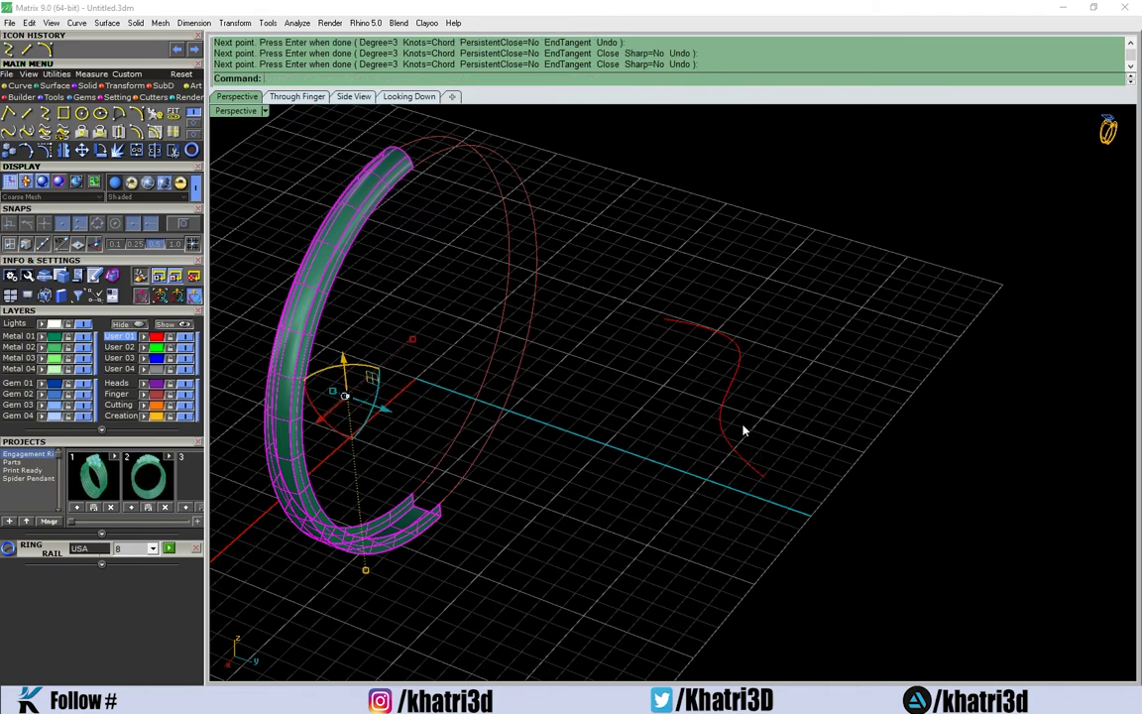
left_click(741, 428)
Offset the wavy curve by a distance of 0.5 to one side
scroll(733, 397, "up", 3)
type("Of")
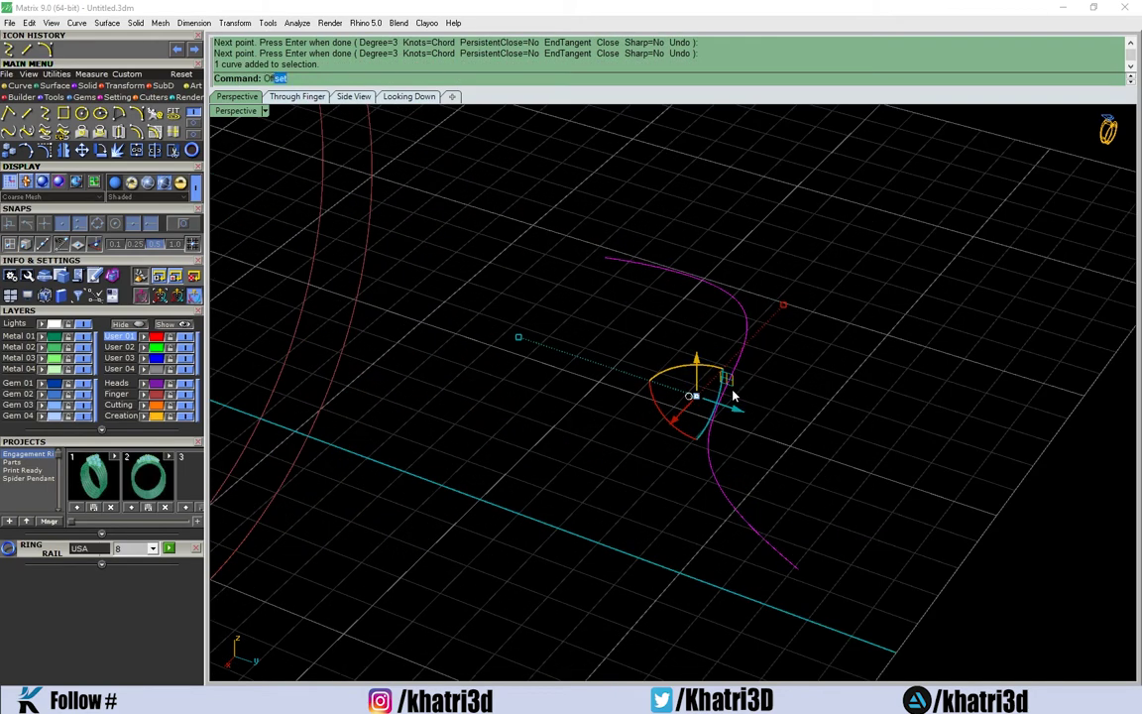
type("fse")
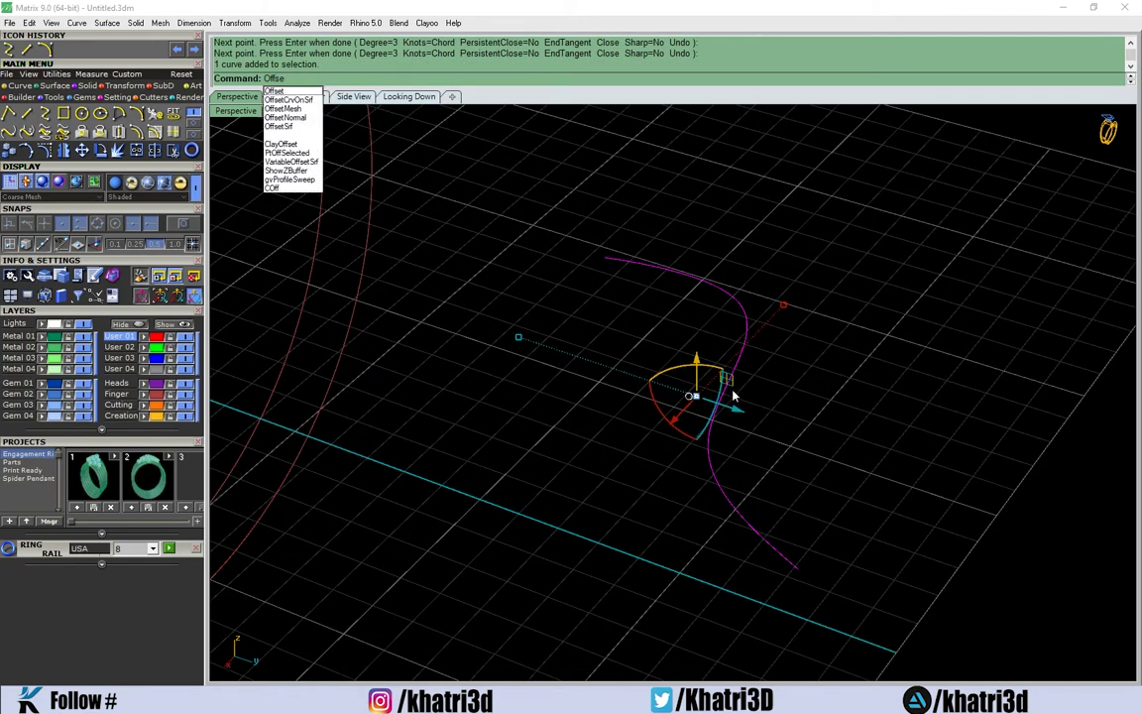
type("tCr")
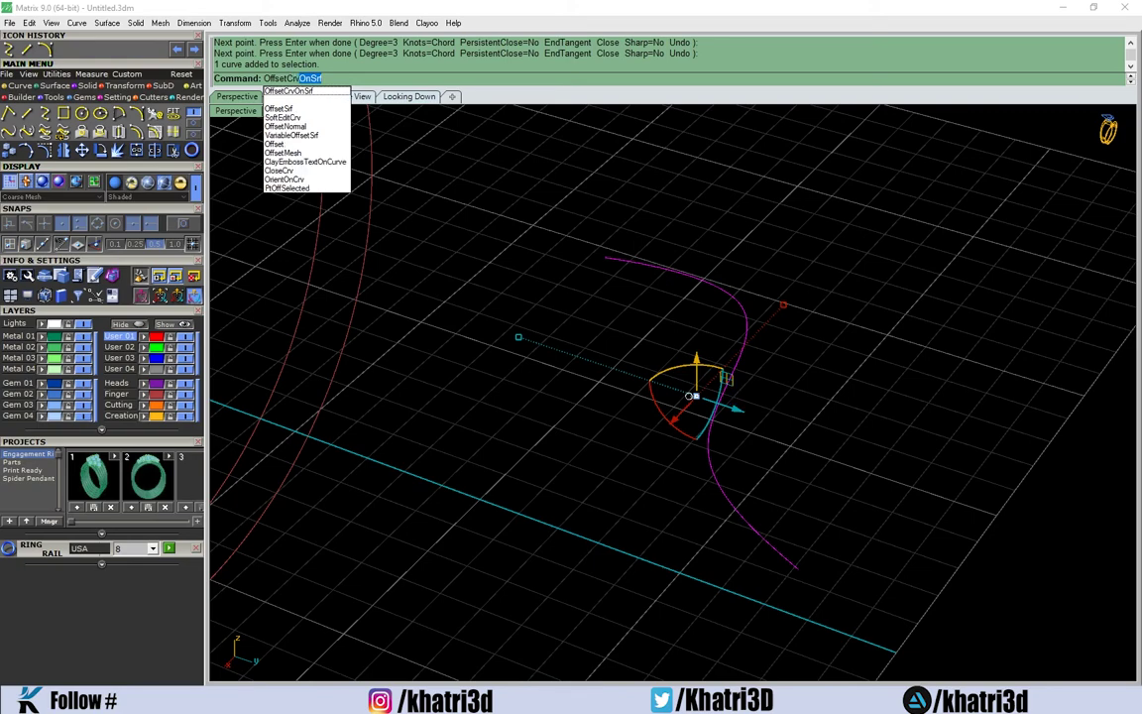
key("BackSpace")
key("Return")
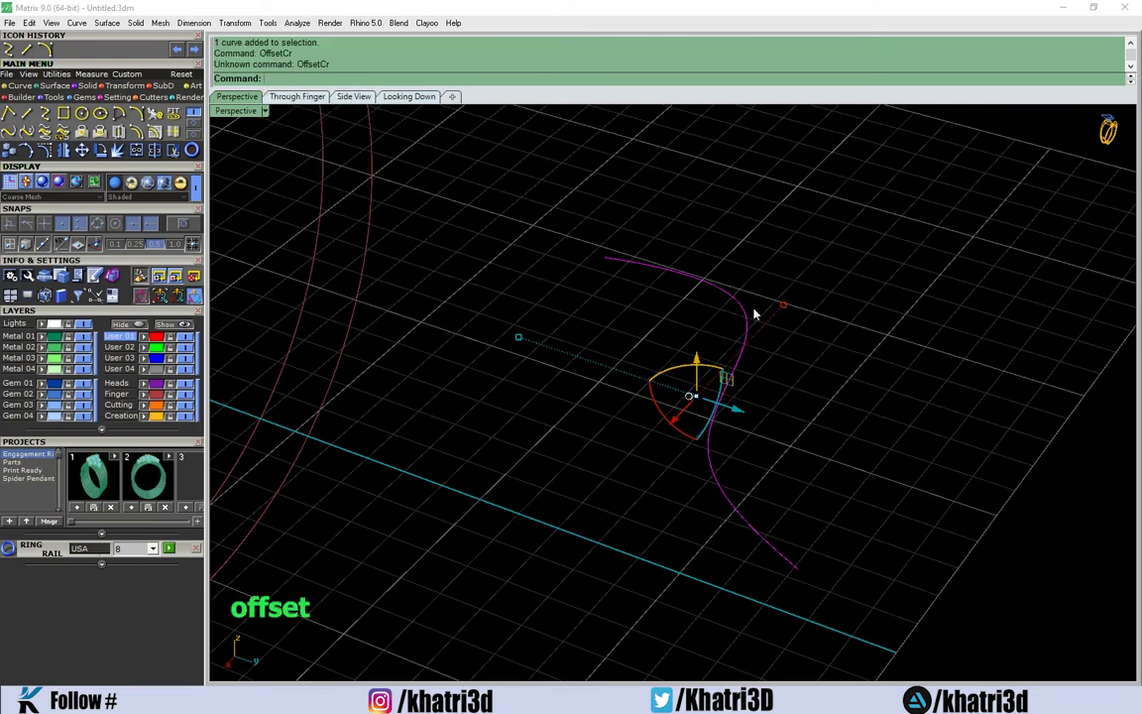
right_click_drag(753, 314, 506, 170)
type("Offset")
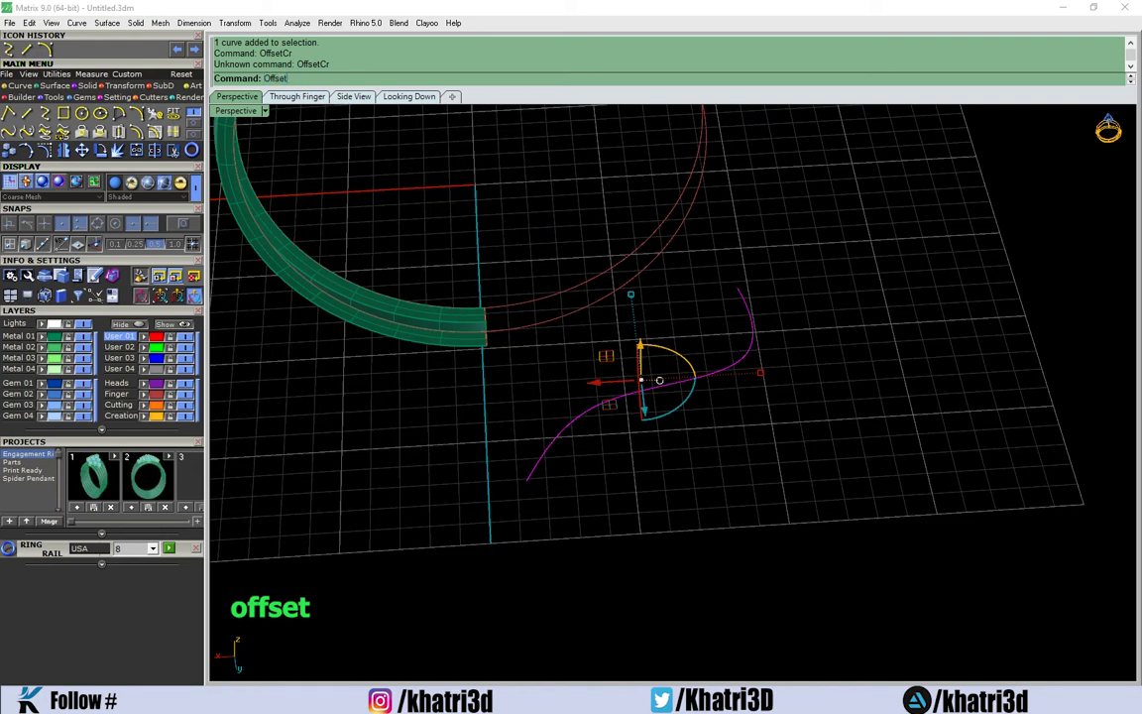
key("Return")
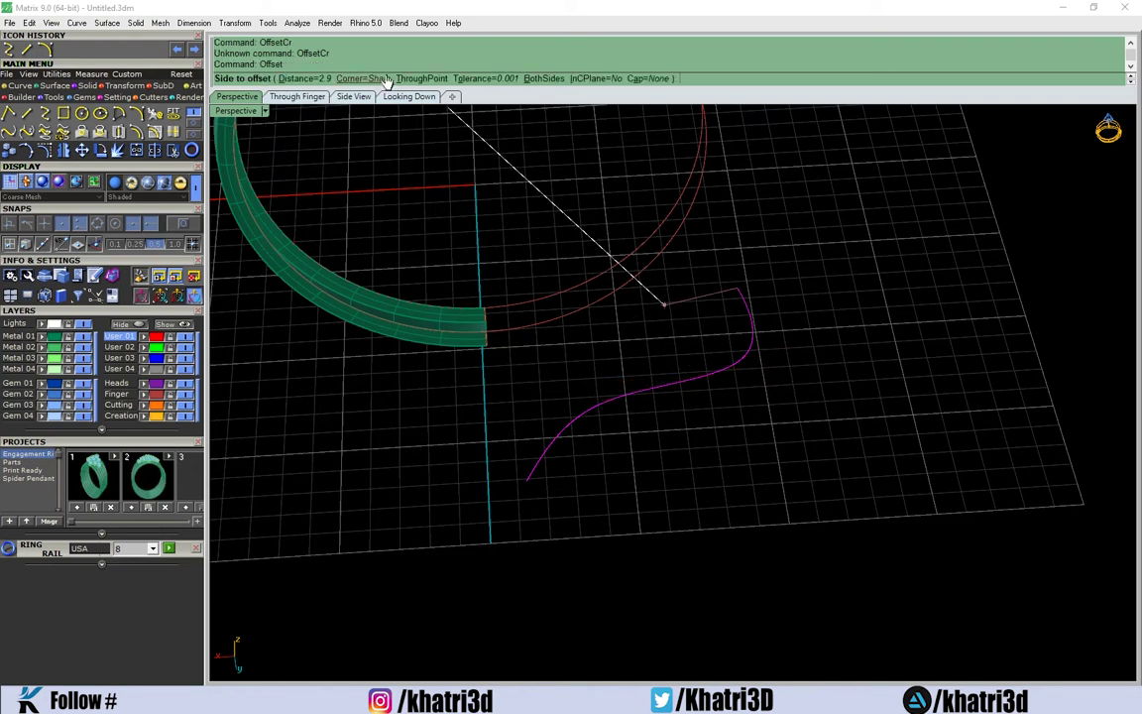
left_click(302, 78)
type("0.5")
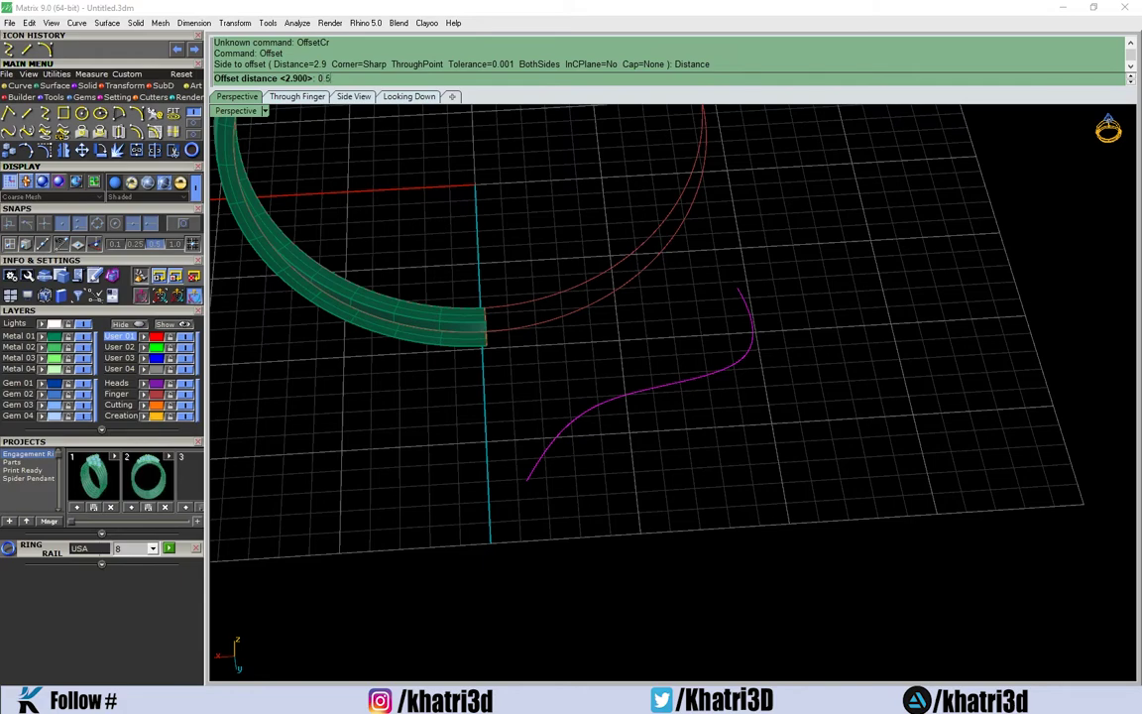
key("Return")
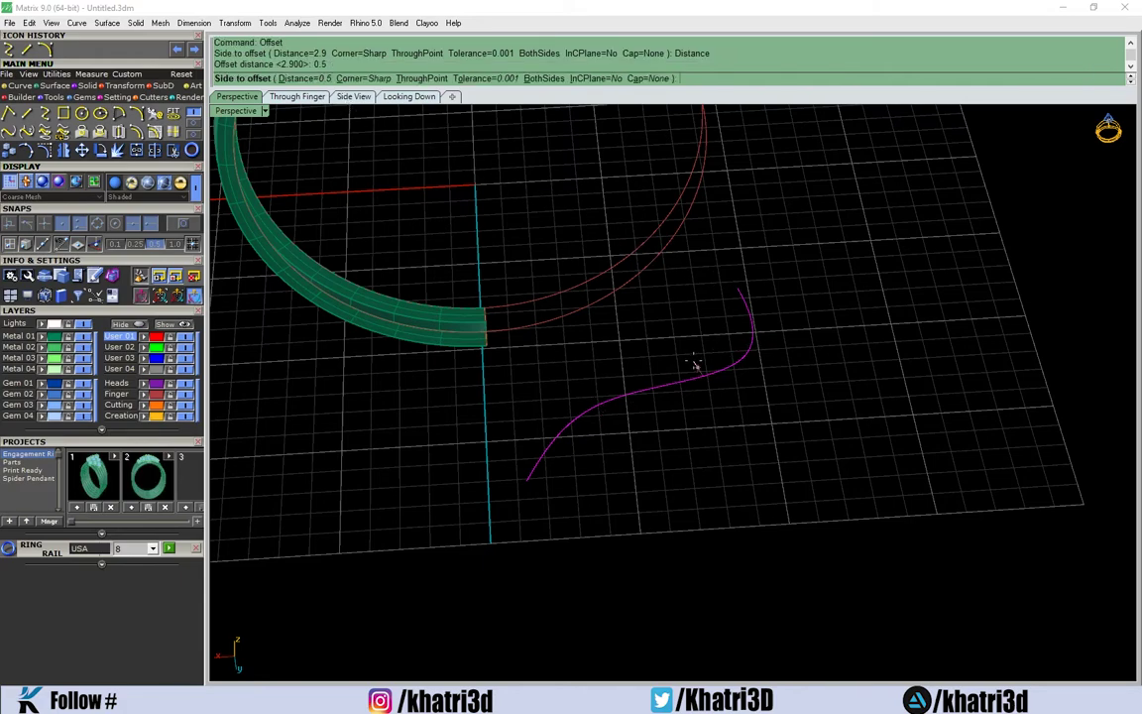
left_click(695, 365)
mouse_move(683, 415)
right_mouse_down()
mouse_move(586, 461)
mouse_move(650, 420)
mouse_move(637, 447)
mouse_move(595, 436)
right_mouse_up()
Draw an arc cap bridging the lower ends of the two wavy curves
left_click(99, 112)
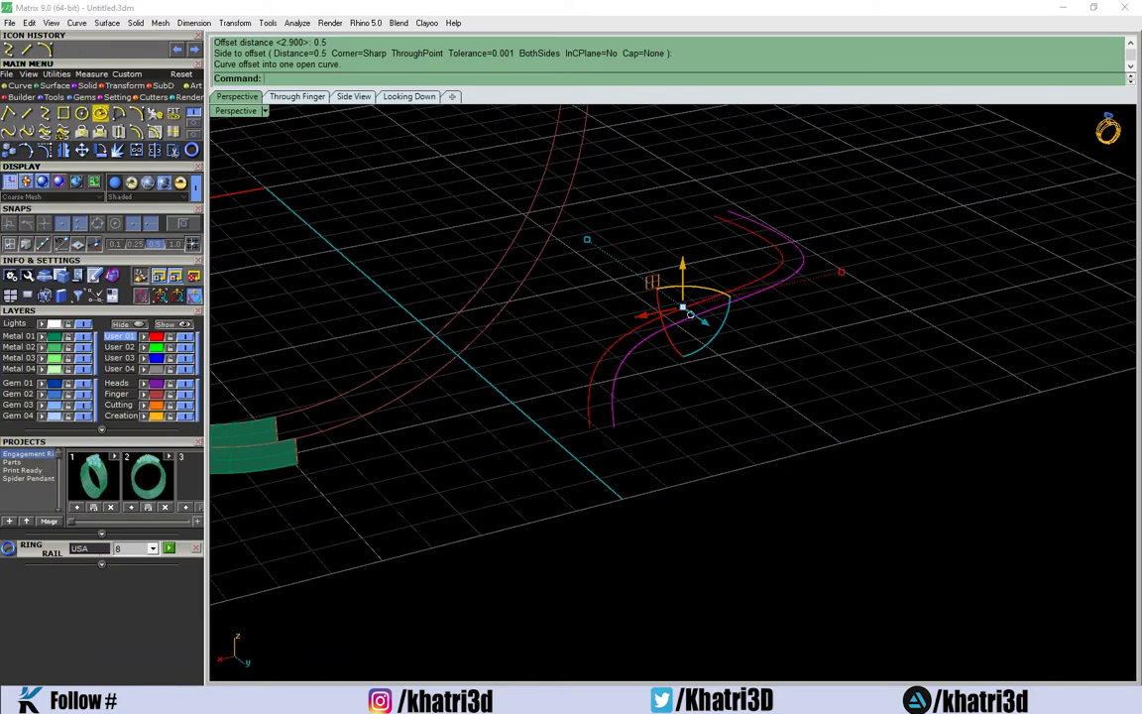
left_click(589, 427)
left_click(613, 427)
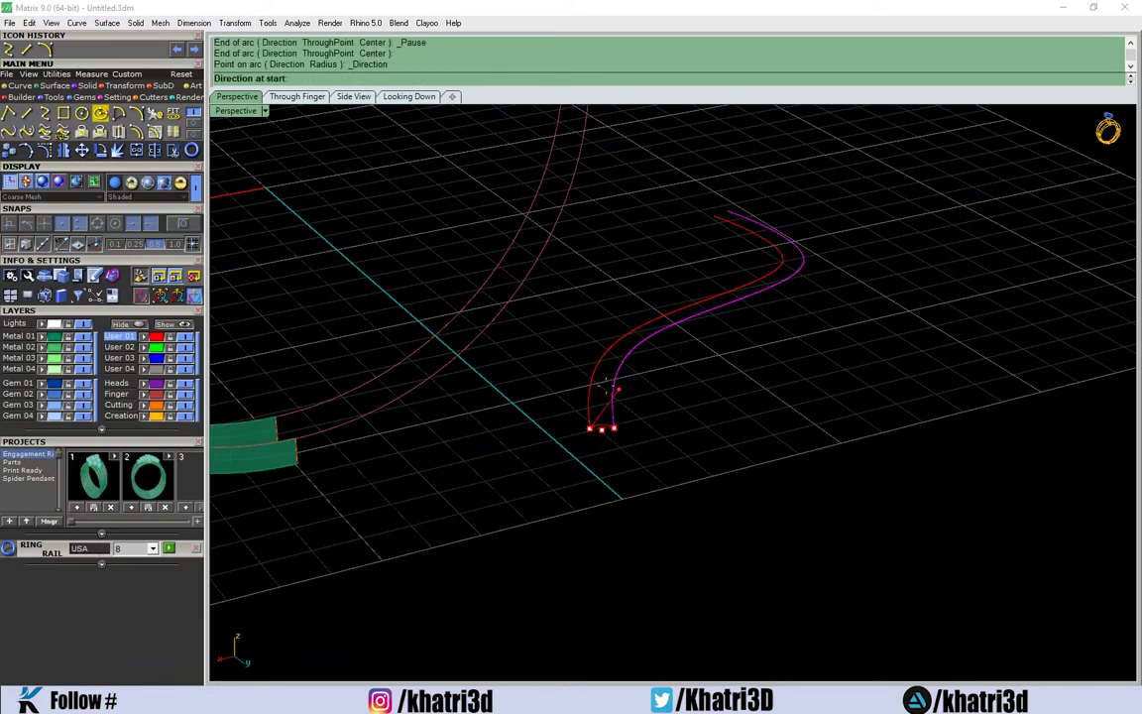
left_click(629, 428)
mouse_move(629, 428)
right_mouse_down()
mouse_move(605, 433)
mouse_move(643, 442)
mouse_move(398, 401)
mouse_move(441, 351)
right_mouse_up()
left_click_drag(441, 341, 467, 331)
key("ctrl+z")
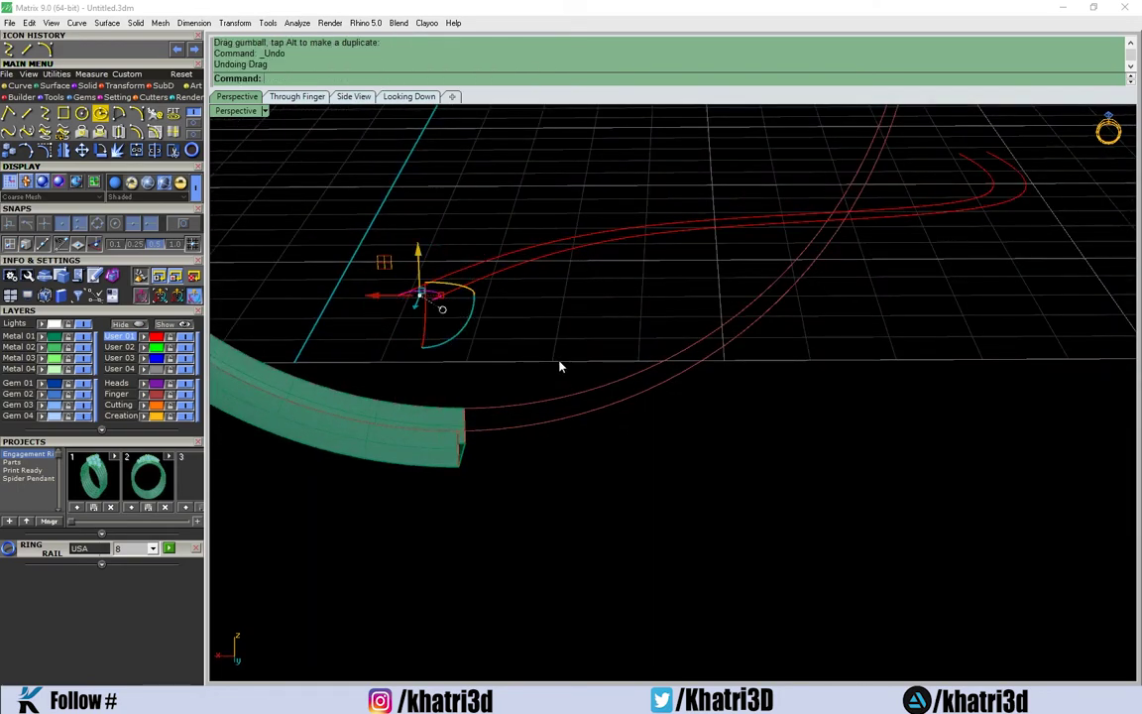
Rotate the arc cap 90° upright with Rotate3D about the axis through both curve ends
mouse_move(559, 367)
right_mouse_down()
mouse_move(522, 362)
mouse_move(287, 235)
right_mouse_up()
mouse_move(287, 235)
left_mouse_down()
mouse_move(263, 229)
mouse_move(287, 250)
left_mouse_up()
mouse_move(305, 263)
right_mouse_down()
mouse_move(319, 263)
mouse_move(433, 518)
right_mouse_up()
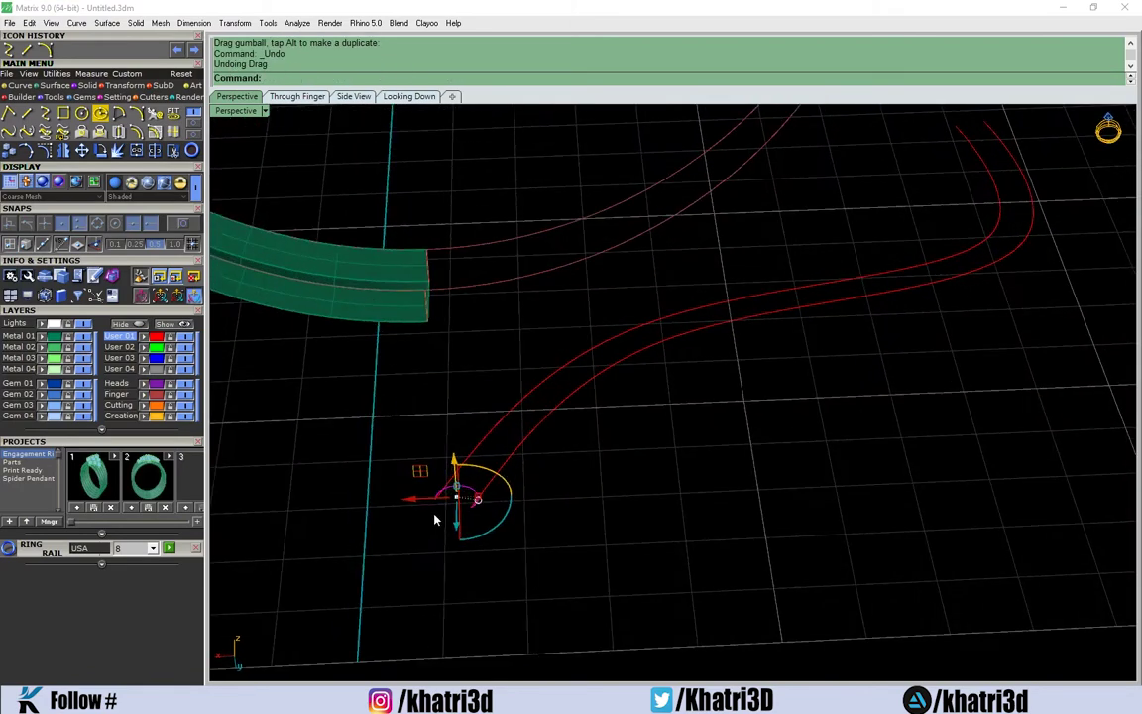
type("Rotate3D")
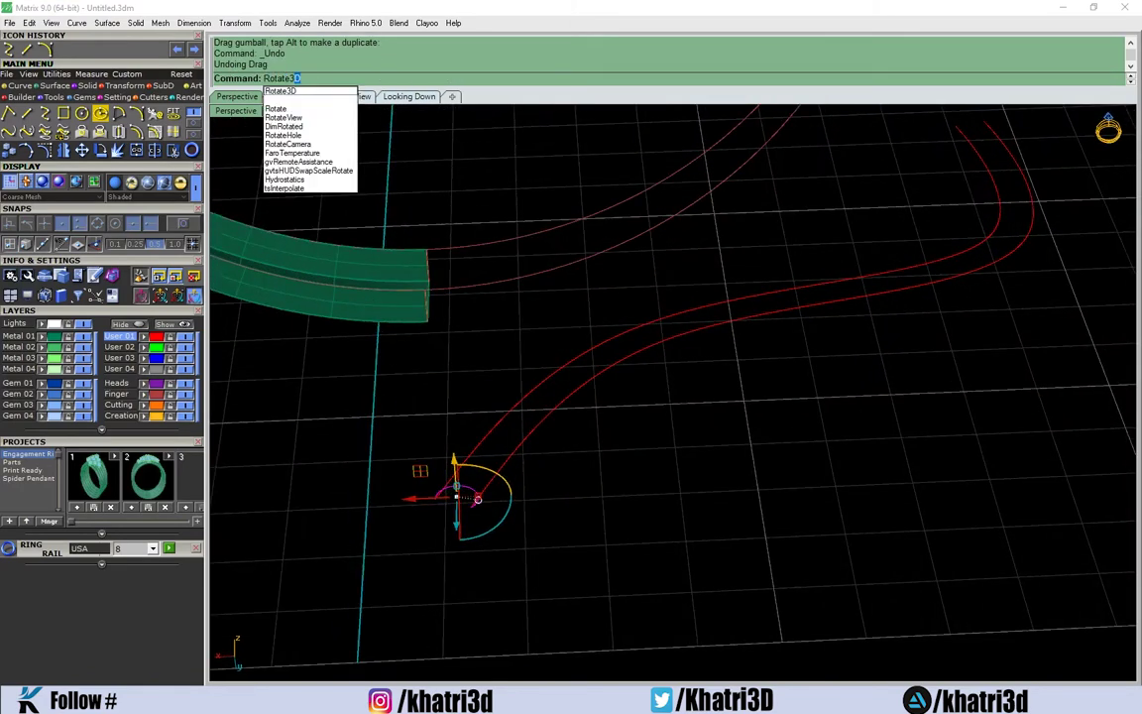
key("Return")
left_click(436, 498)
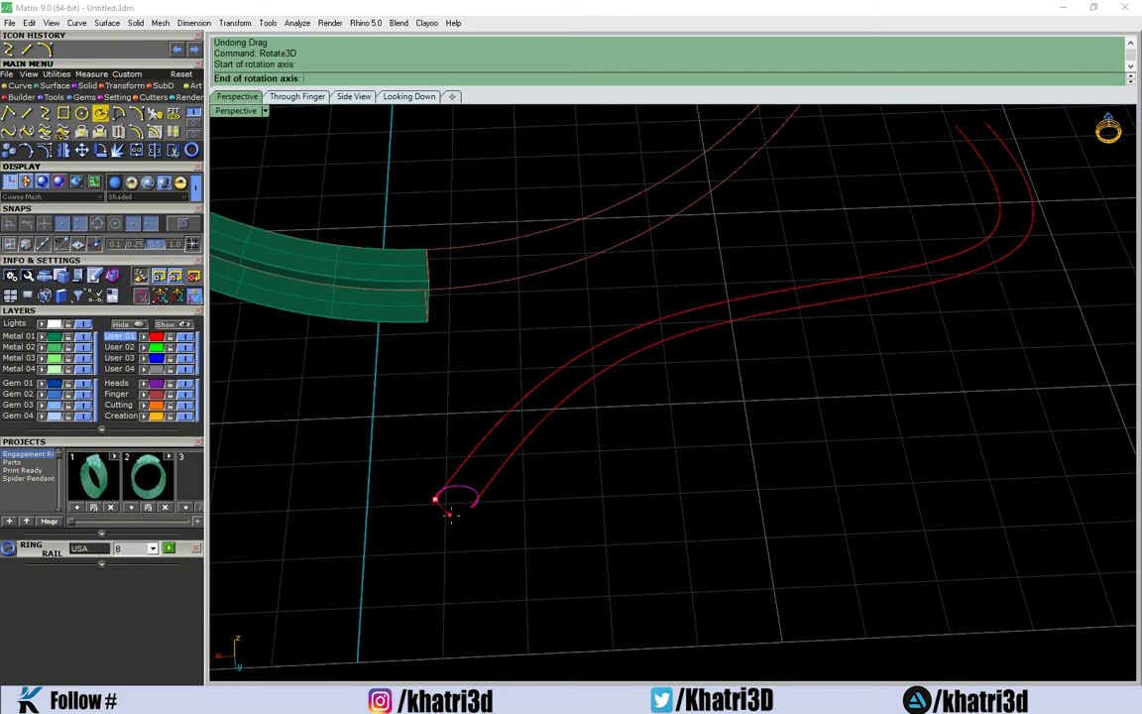
left_click(471, 505)
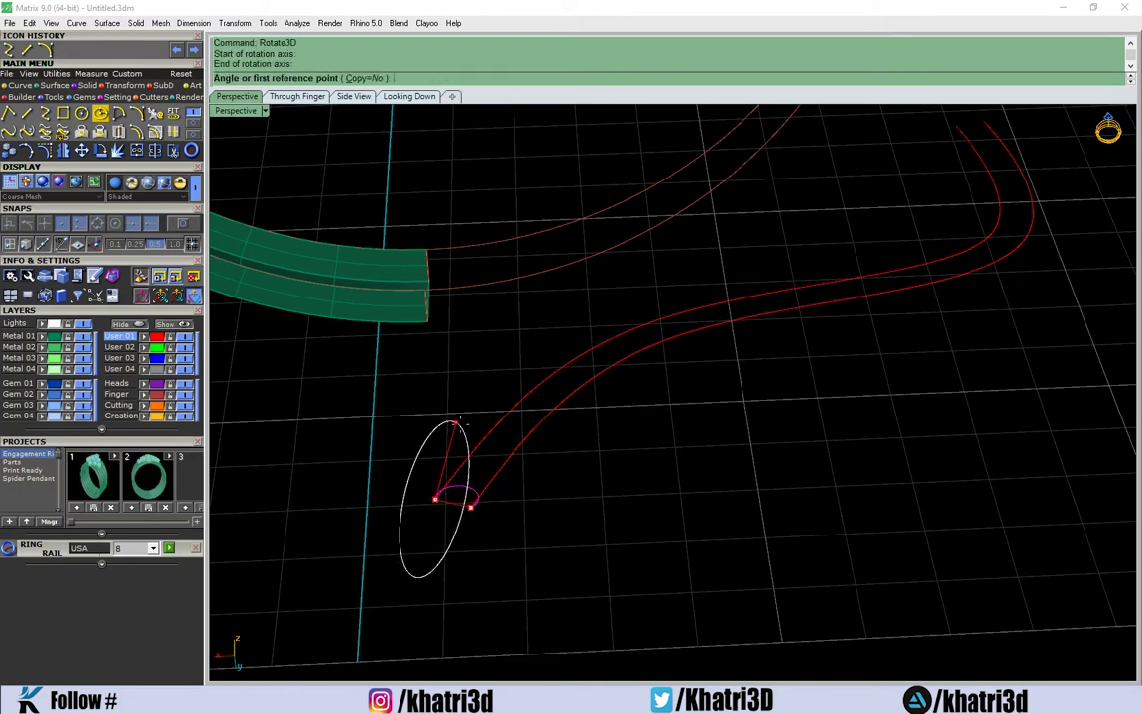
left_click(477, 443)
left_click(443, 372)
mouse_move(423, 377)
right_mouse_down()
mouse_move(443, 401)
mouse_move(566, 383)
mouse_move(496, 403)
right_mouse_up()
mouse_move(671, 328)
right_mouse_down()
mouse_move(522, 402)
mouse_move(660, 377)
mouse_move(589, 464)
mouse_move(608, 532)
mouse_move(683, 349)
mouse_move(675, 288)
right_mouse_up()
Draw an end-point arc cap between the far ends of the two offset curves
type("arc")
key("Return")
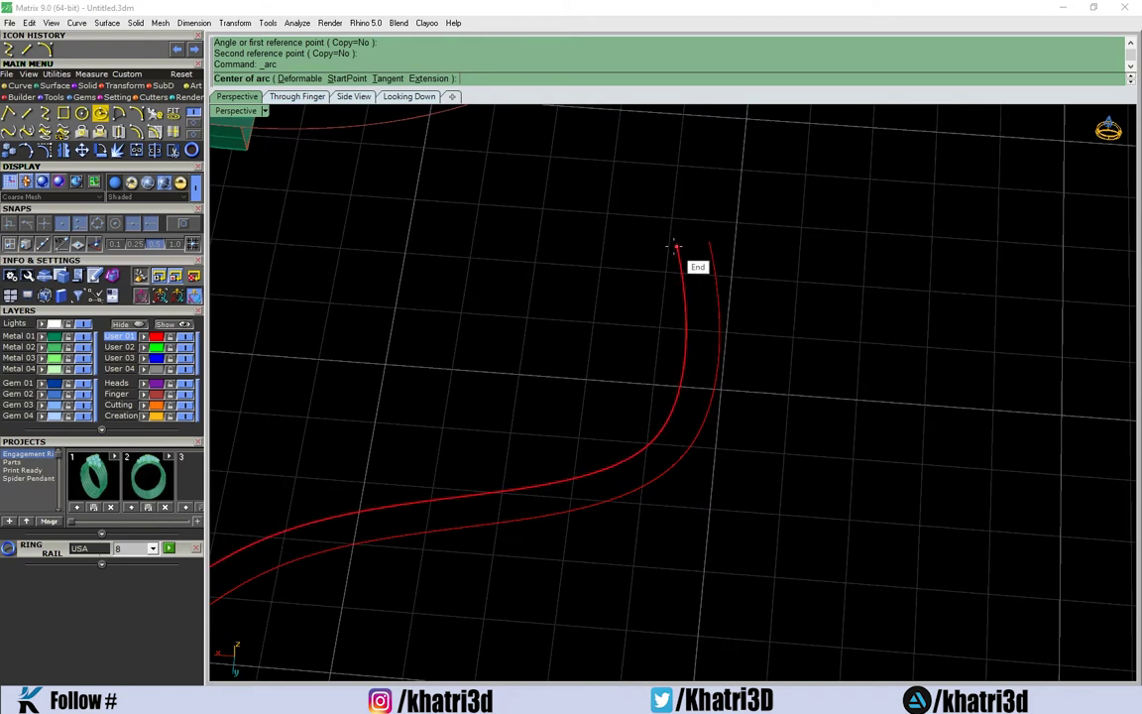
left_click(676, 246)
left_click(709, 241)
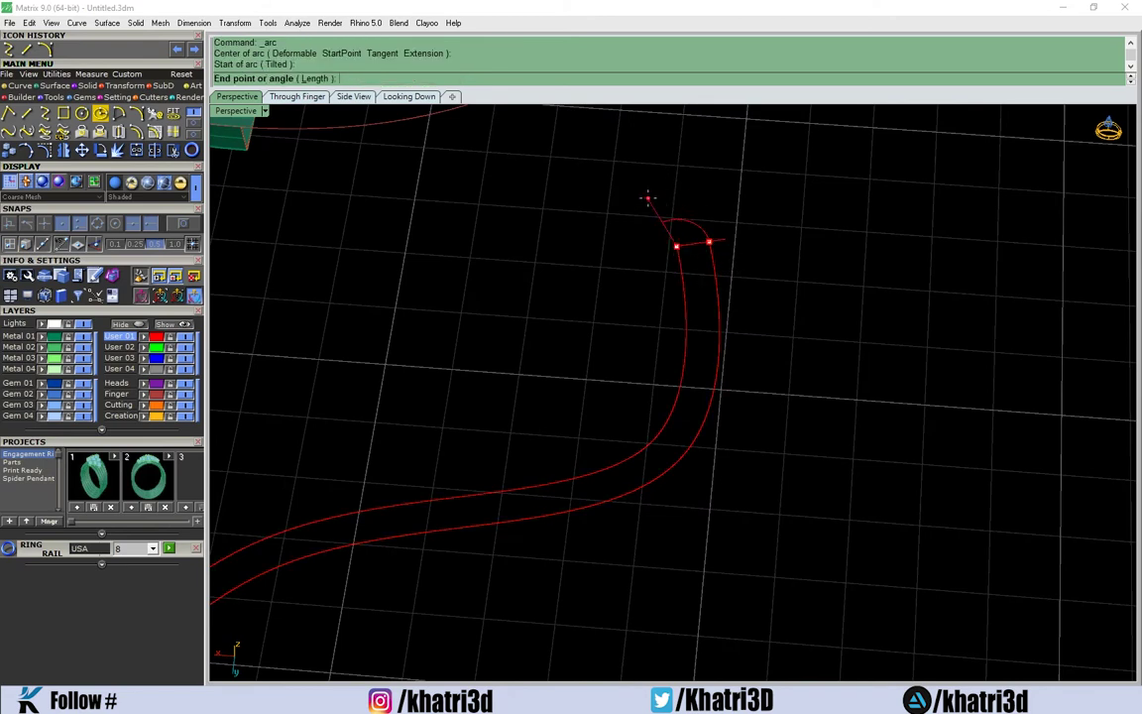
key("Escape")
left_click(23, 50)
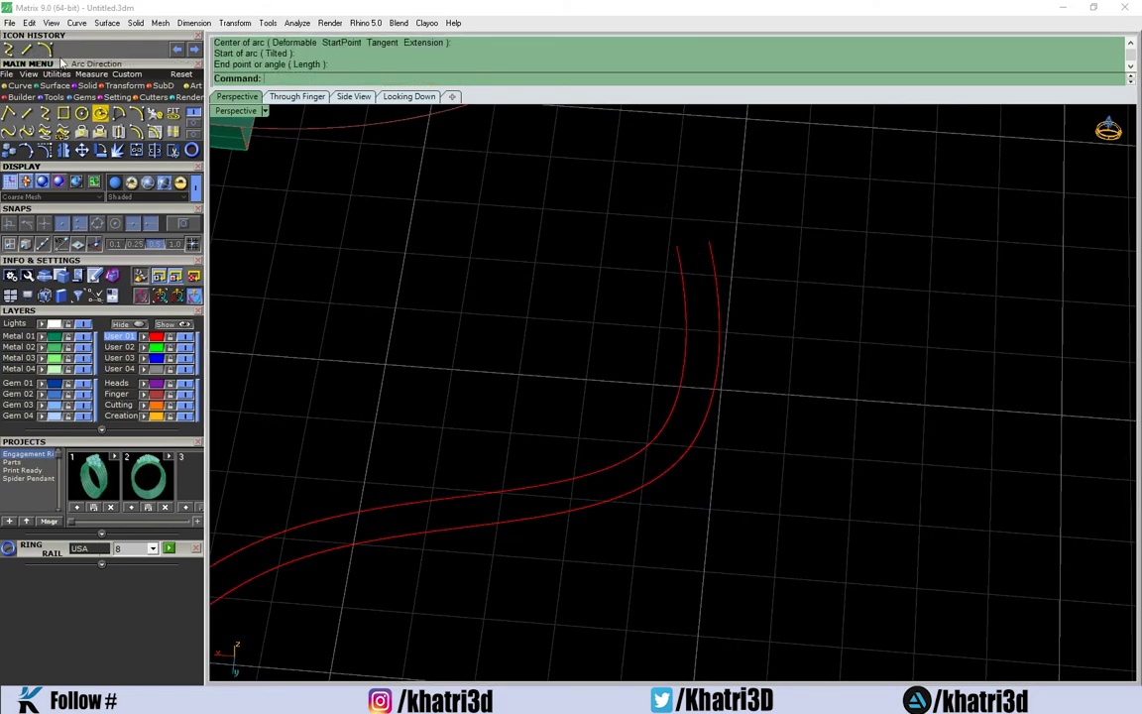
left_click(676, 246)
left_click(709, 241)
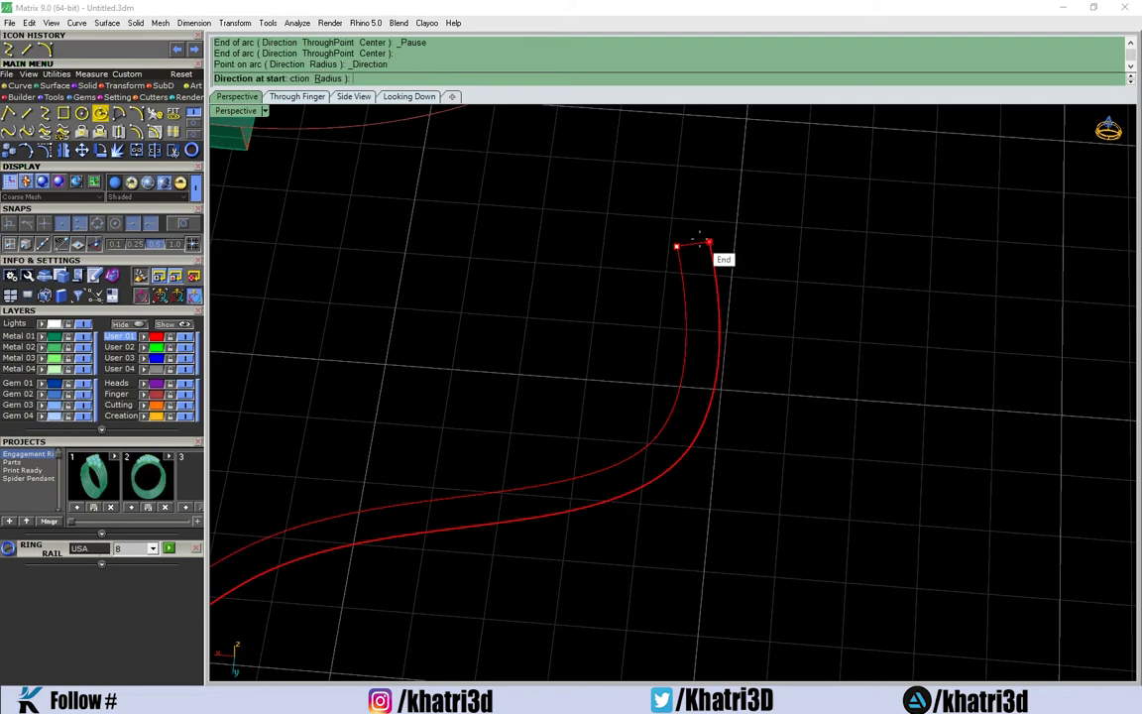
left_click(670, 189)
right_click_drag(684, 213, 691, 283)
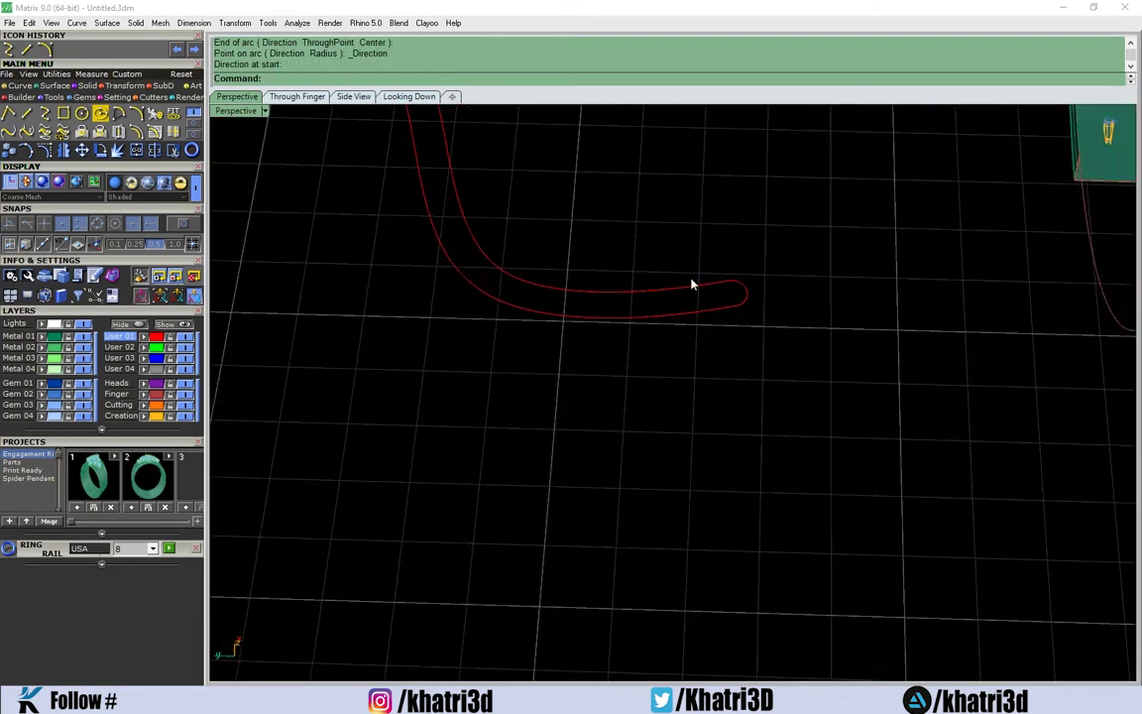
left_click(741, 293)
Rotate the arc 90° upright about the endpoint axis, then window-select both offset curves
type("Rotate")
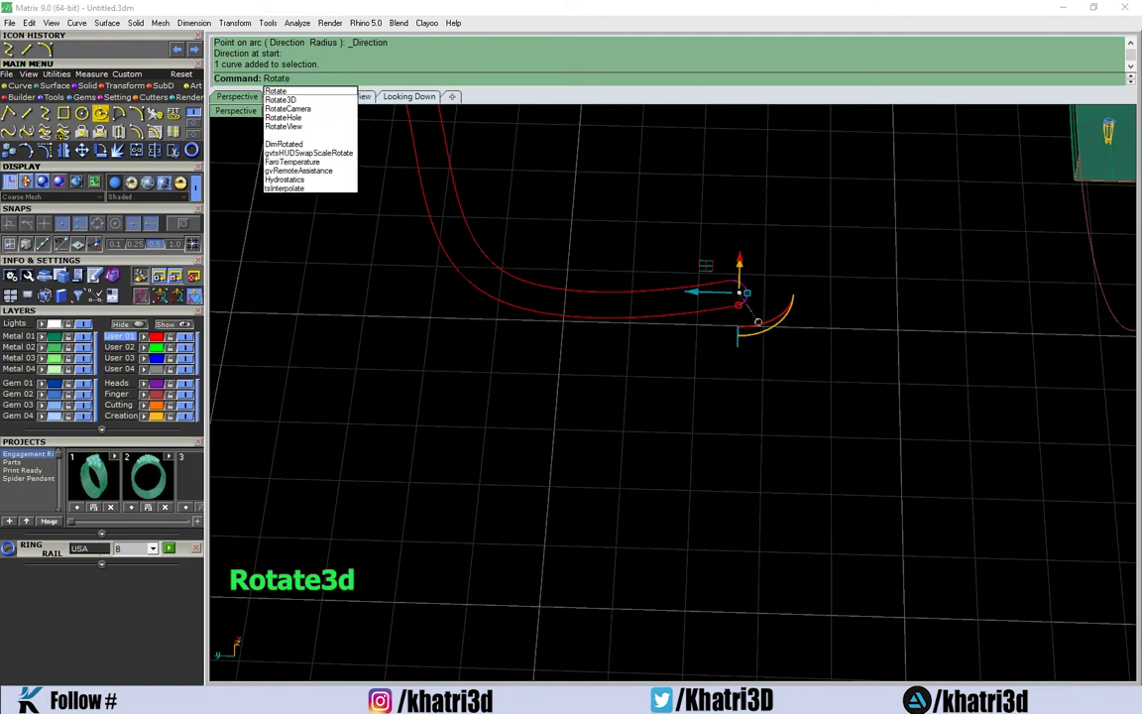
left_click(317, 99)
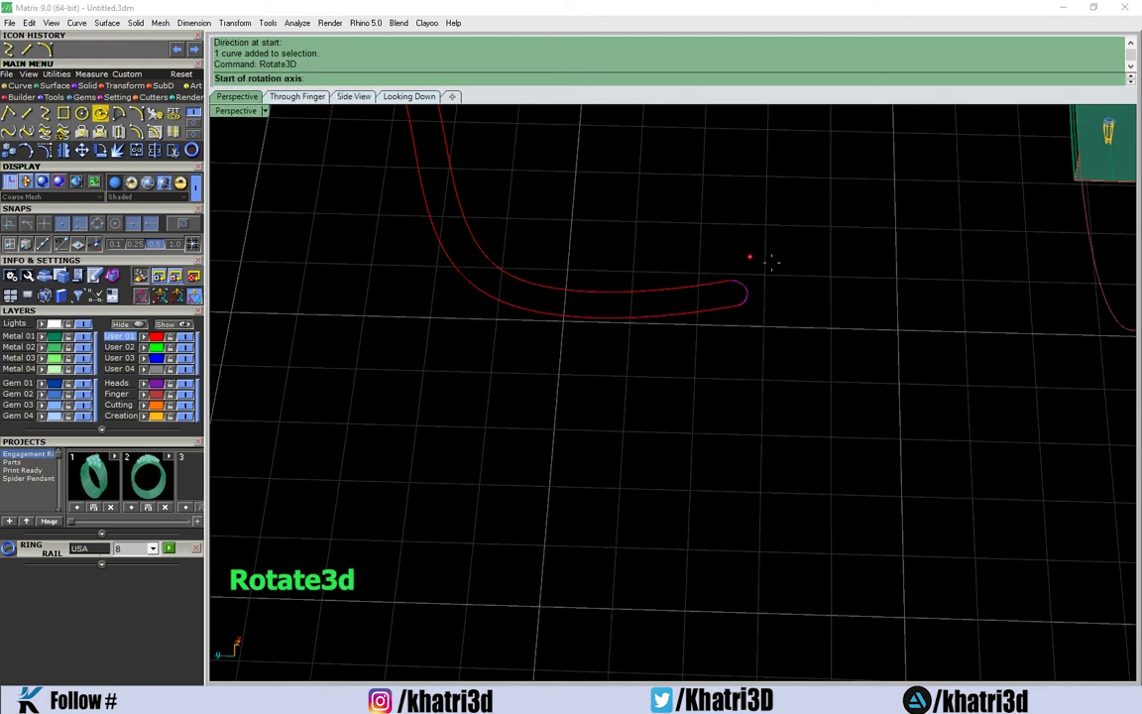
right_click_drag(752, 254, 775, 286)
left_click(684, 281)
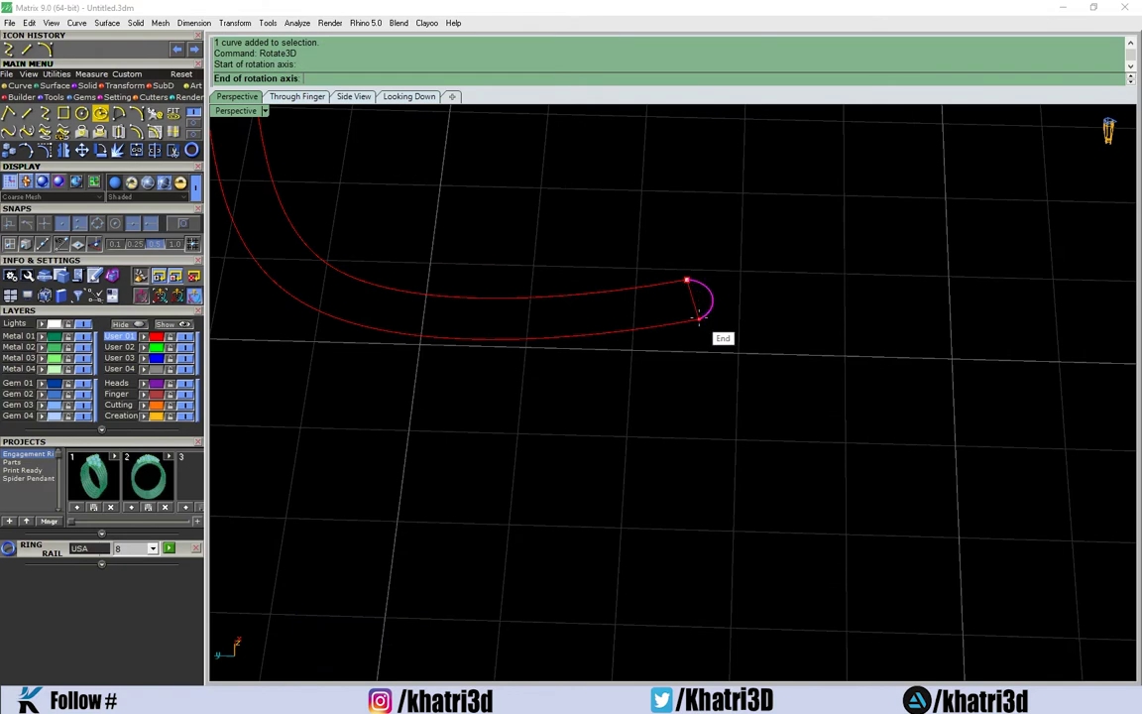
left_click(698, 318)
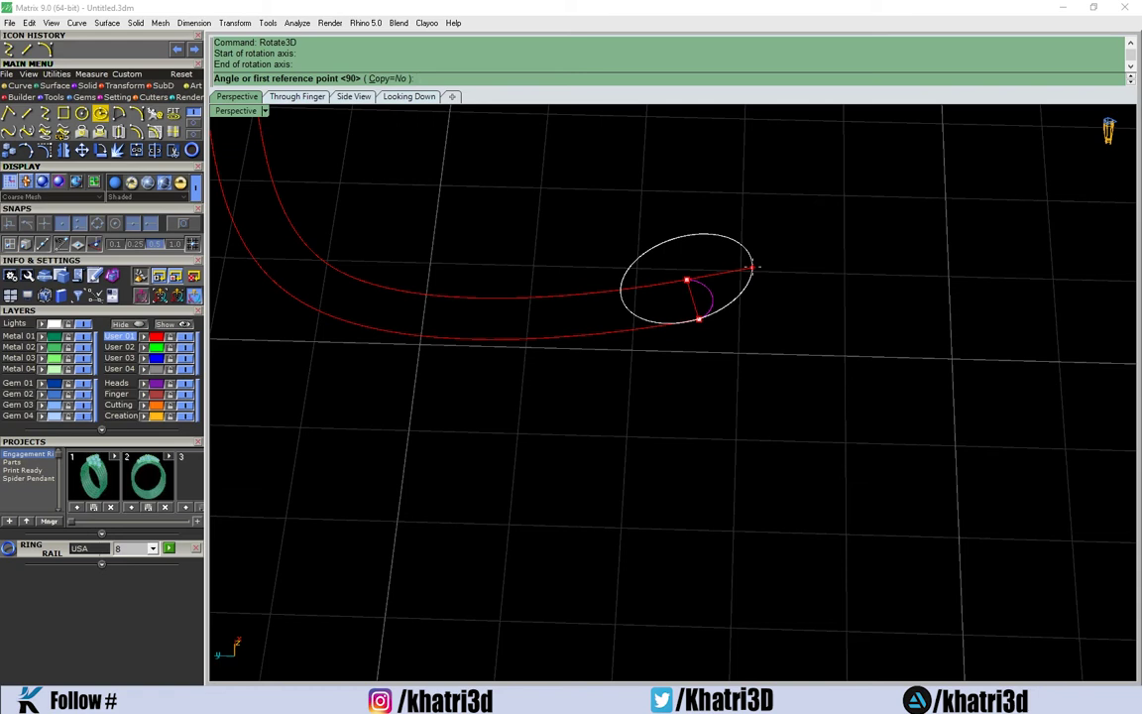
left_click(752, 267)
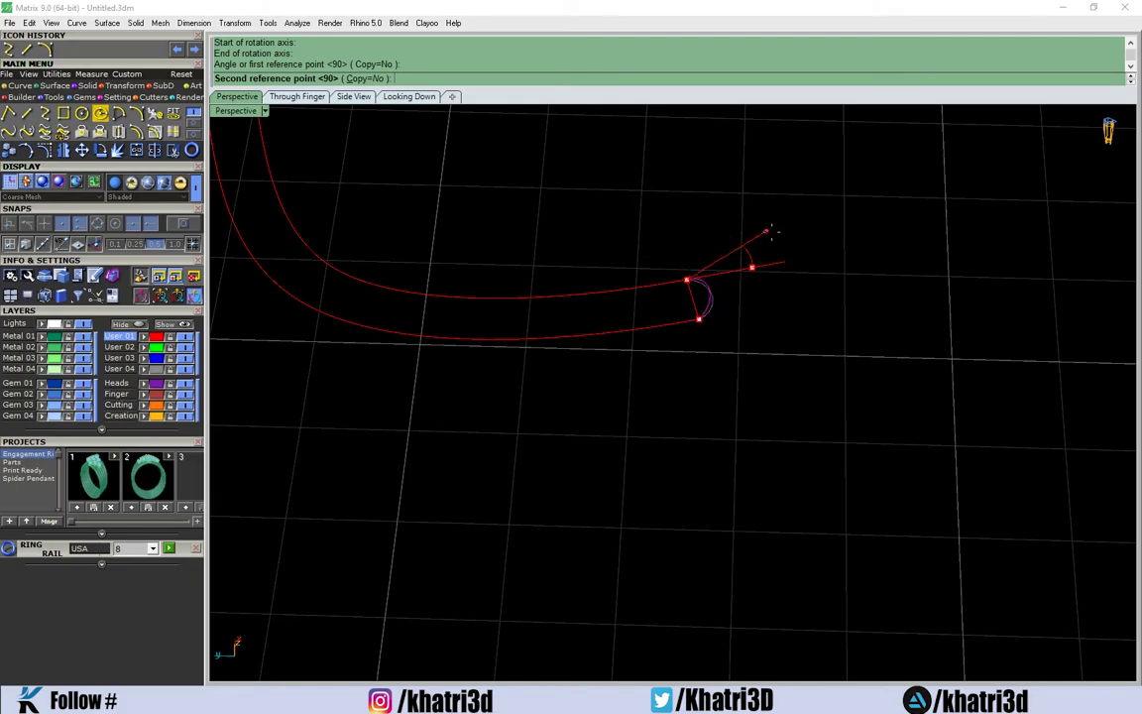
left_click(701, 212)
mouse_move(620, 438)
right_mouse_down()
mouse_move(744, 403)
mouse_move(897, 326)
mouse_move(615, 426)
mouse_move(611, 469)
right_mouse_up()
mouse_move(561, 280)
left_mouse_down()
mouse_move(554, 379)
mouse_move(492, 425)
left_mouse_up()
type("Swee")
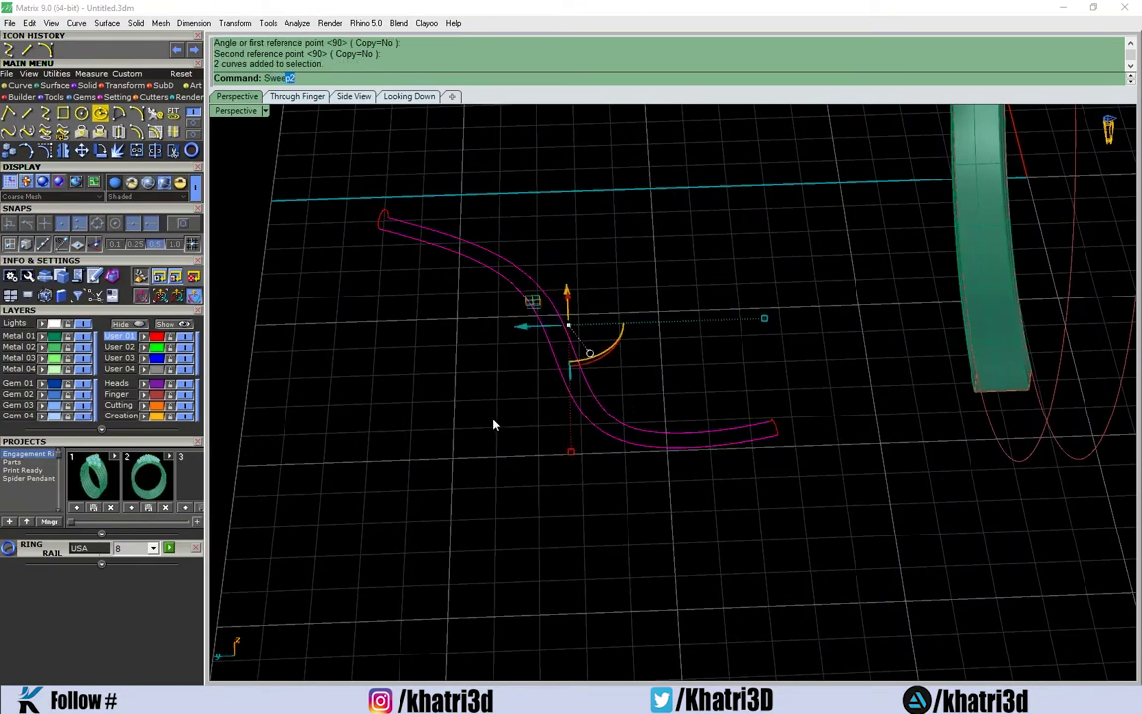
Run Sweep2 with the arc as cross section to build the red wavy tube
key("Return")
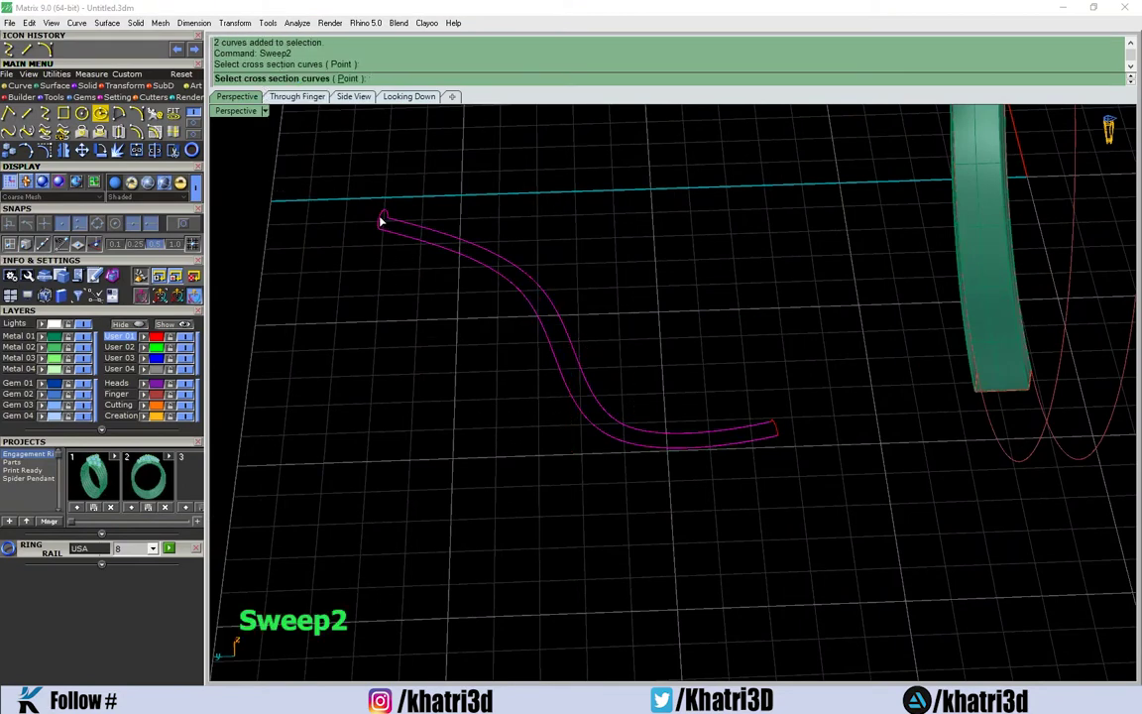
left_click(781, 433)
key("Return")
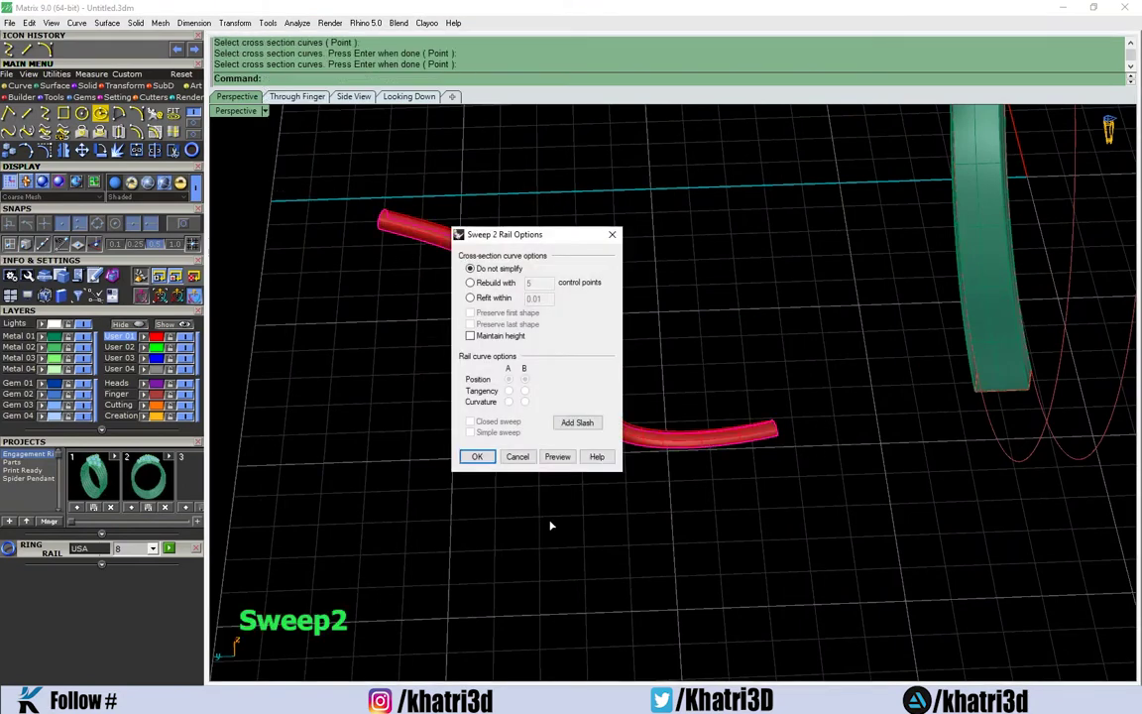
left_click(474, 454)
mouse_move(522, 540)
right_mouse_down()
mouse_move(688, 472)
mouse_move(781, 465)
mouse_move(722, 425)
mouse_move(662, 459)
mouse_move(733, 429)
mouse_move(705, 415)
mouse_move(599, 502)
mouse_move(401, 500)
mouse_move(344, 431)
mouse_move(655, 359)
mouse_move(705, 379)
mouse_move(711, 453)
mouse_move(489, 434)
mouse_move(714, 369)
right_mouse_up()
scroll(712, 453, "down", 3)
scroll(713, 369, "up", 3)
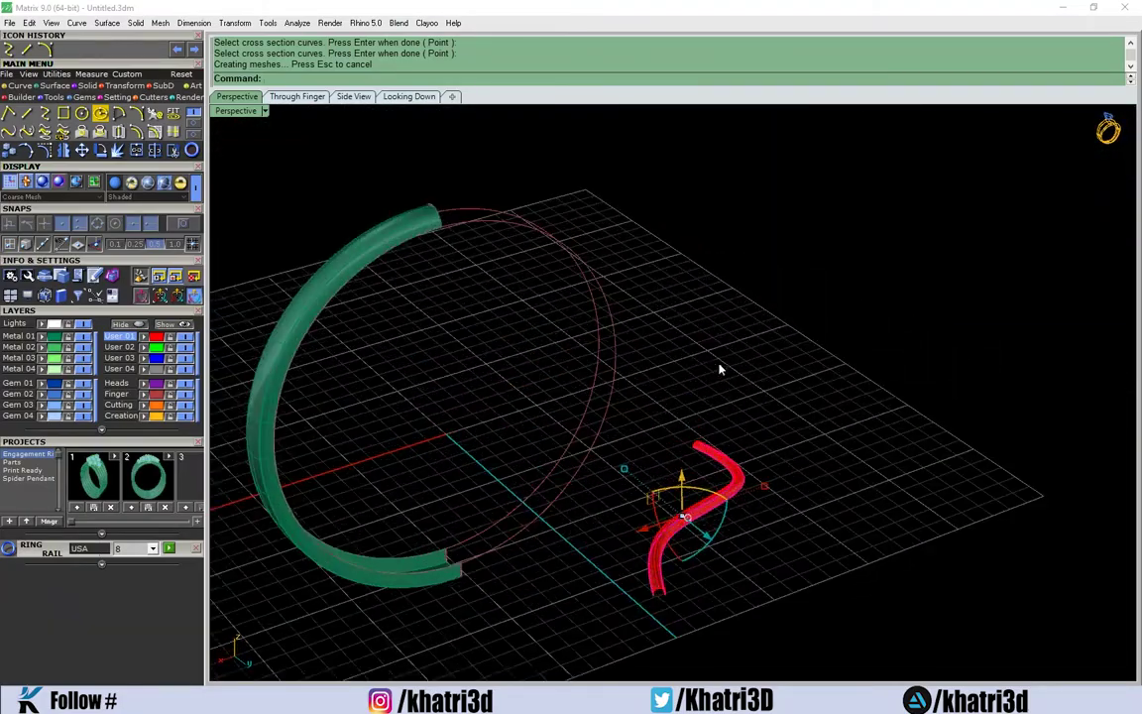
Orbit to view the ring from above and select the green ring band
mouse_move(780, 304)
right_mouse_down()
mouse_move(790, 361)
mouse_move(643, 335)
right_mouse_up()
mouse_move(595, 374)
right_mouse_down()
mouse_move(612, 371)
mouse_move(530, 342)
mouse_move(579, 357)
right_mouse_up()
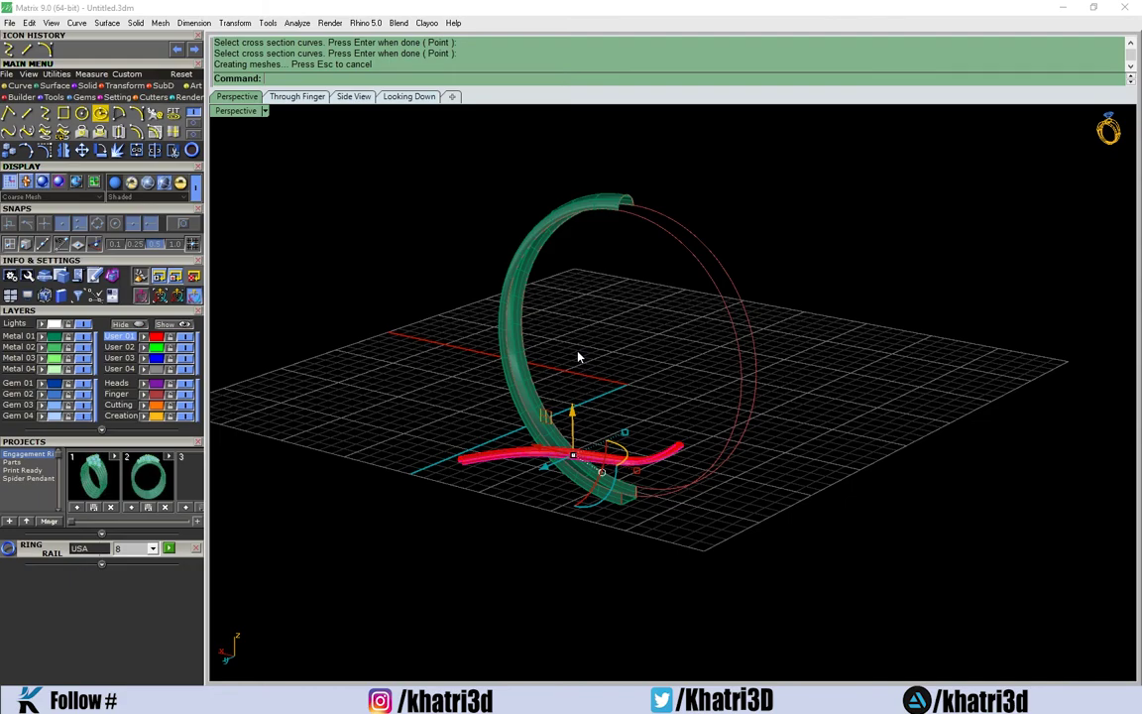
mouse_move(579, 357)
right_mouse_down()
mouse_move(663, 213)
mouse_move(586, 252)
right_mouse_up()
left_click(668, 235)
Delete the green band and apply the profileplacer_45 shank profile to the ring rail ellipse
key("Delete")
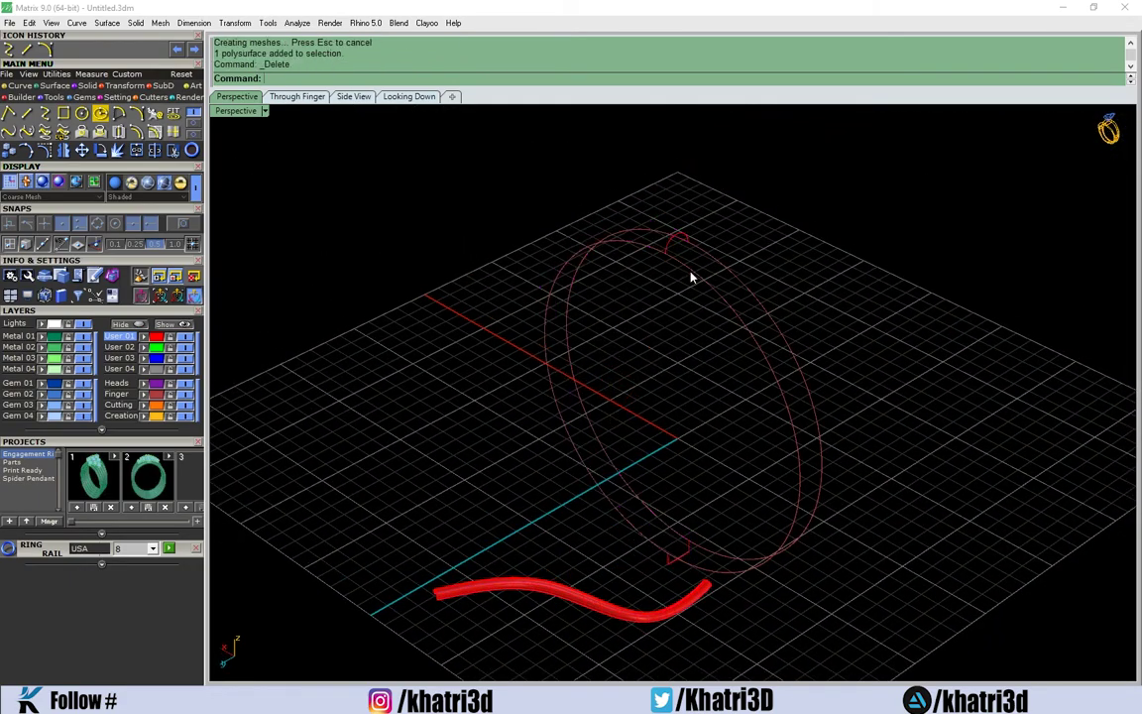
left_click(711, 267)
key("F6")
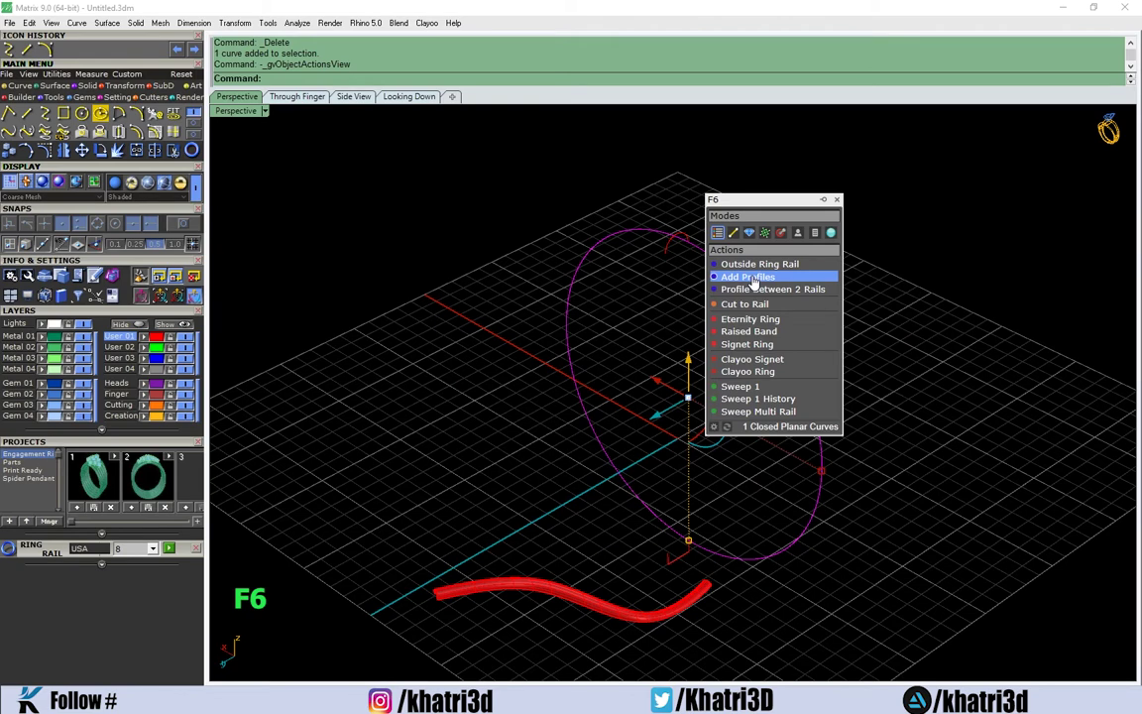
left_click(754, 281)
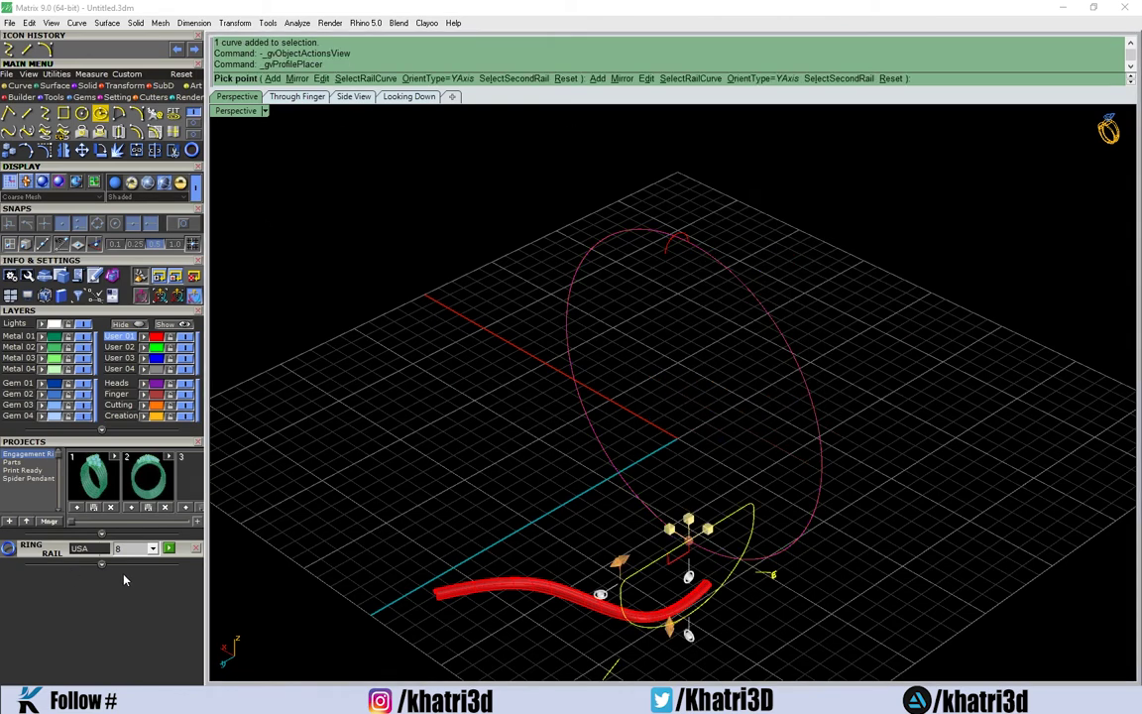
scroll(114, 552, "down", 3)
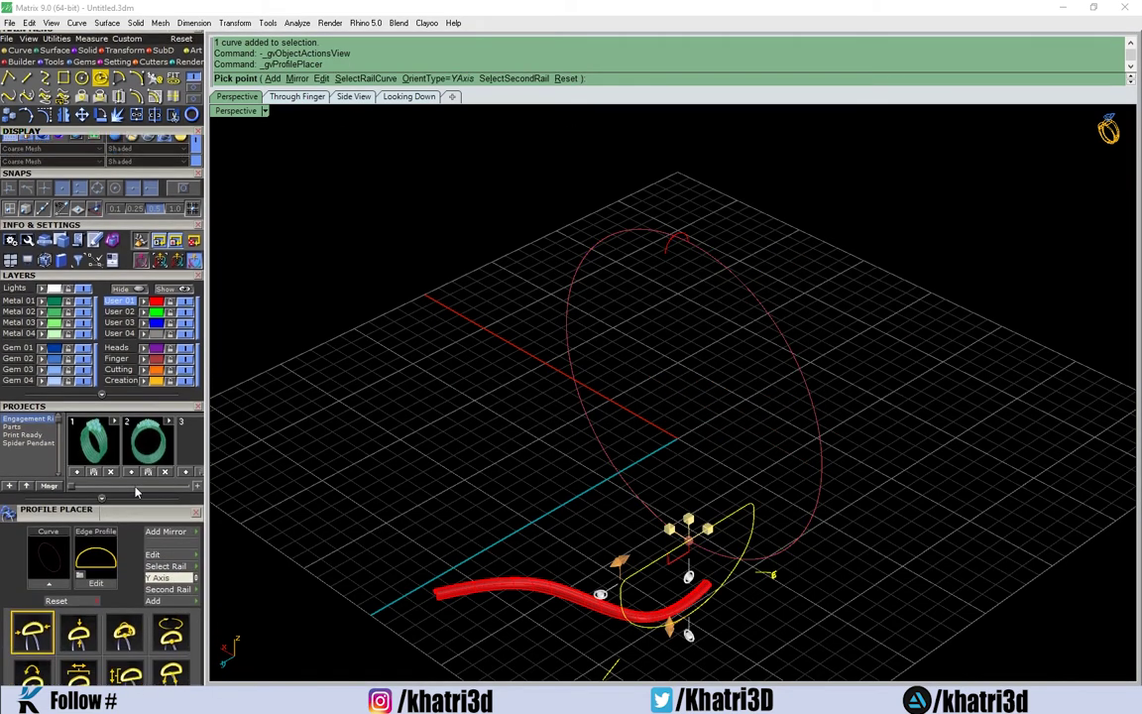
left_click(107, 457)
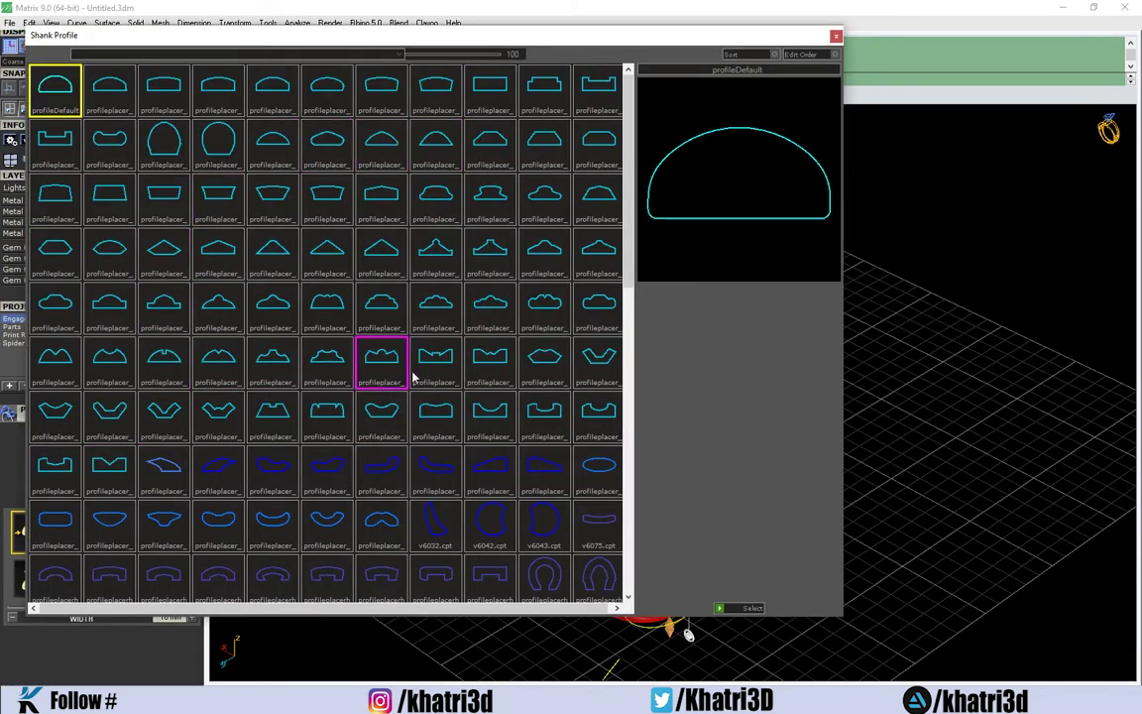
left_click(548, 313)
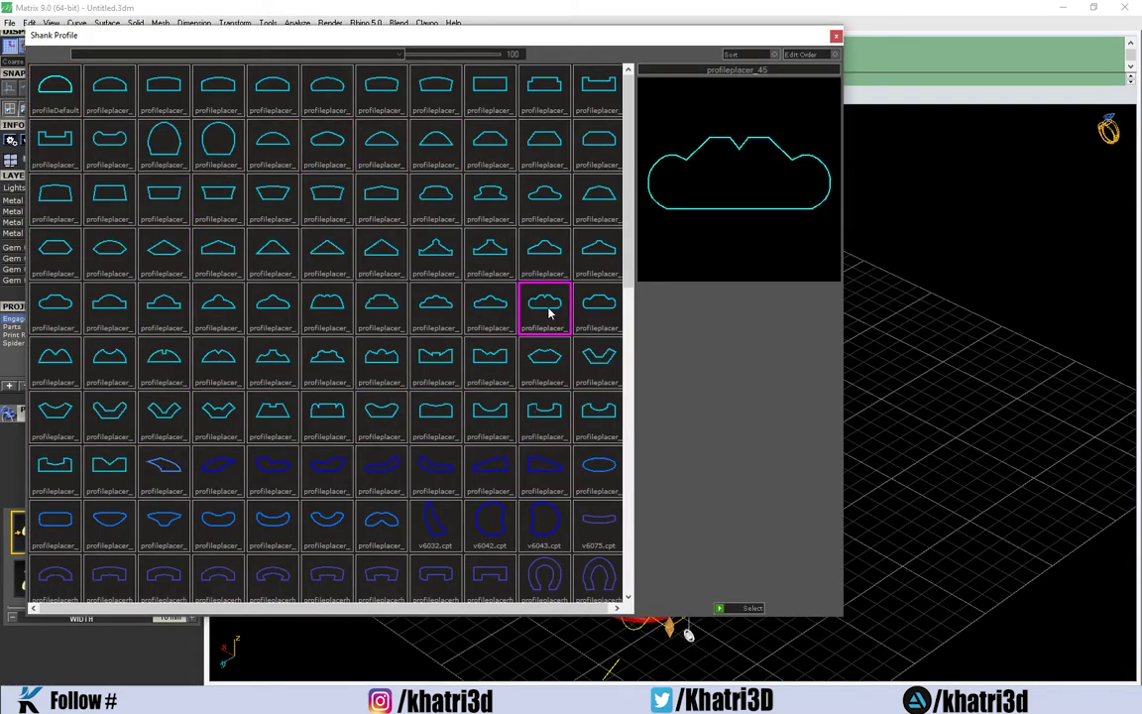
left_click(724, 610)
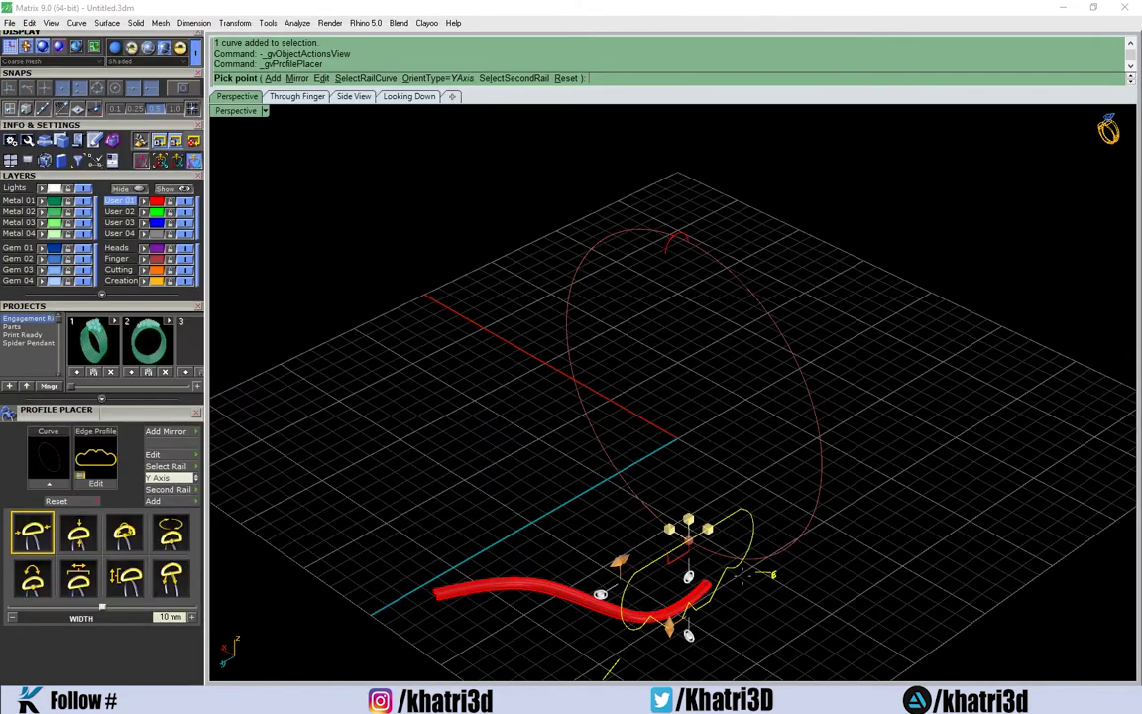
Adjust the profile height, finish placement, then select the rail ellipse and shank profile
right_click_drag(674, 446, 673, 535)
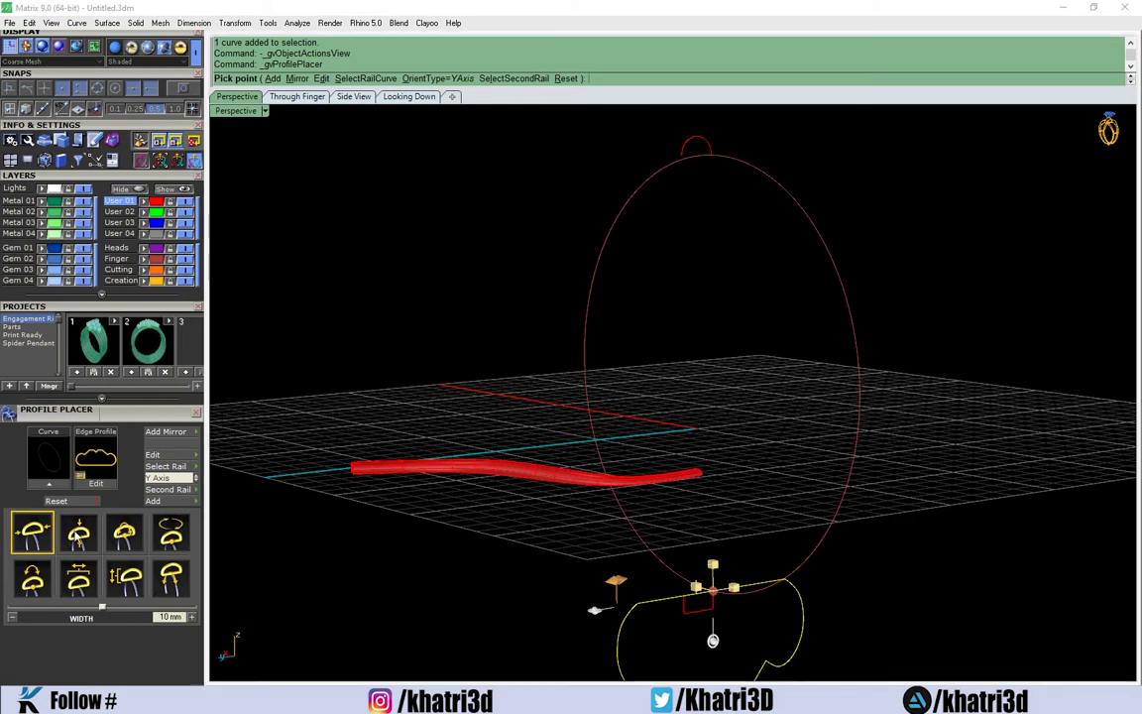
left_click(79, 533)
scroll(562, 501, "down", 2)
right_click_drag(565, 500, 589, 523)
key("Return")
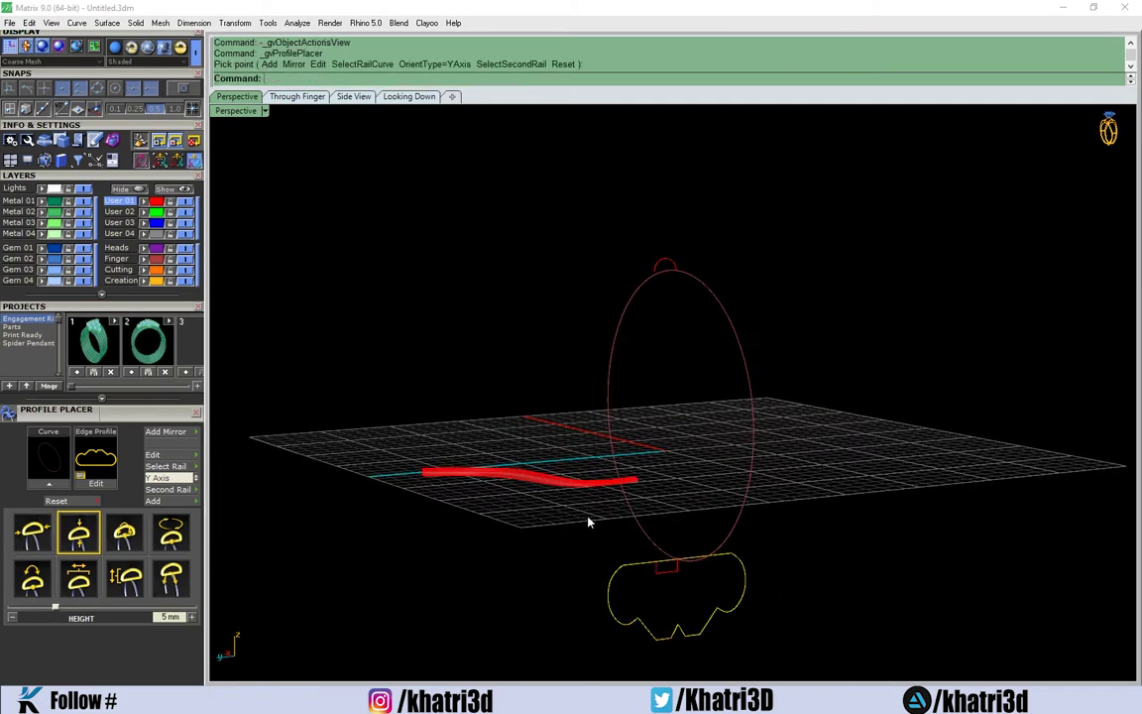
left_click(726, 543)
left_click(733, 557)
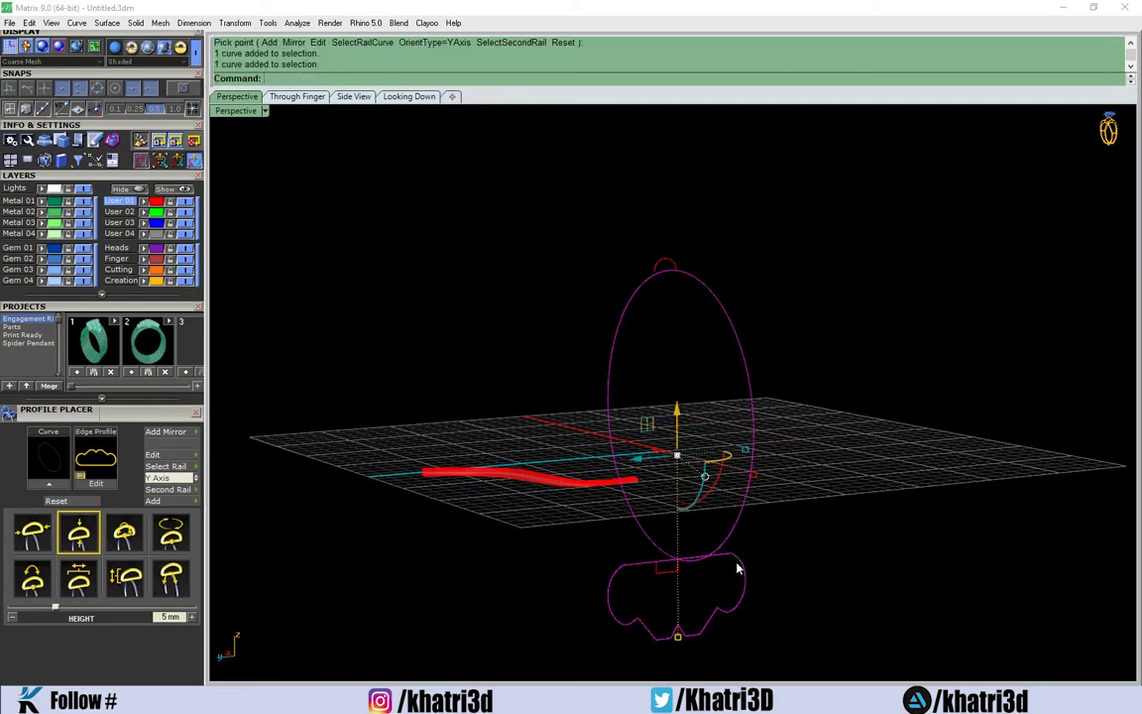
Sweep1 the shank profile along the rail ellipse with the default seam, creating the red grooved band
type("Swee")
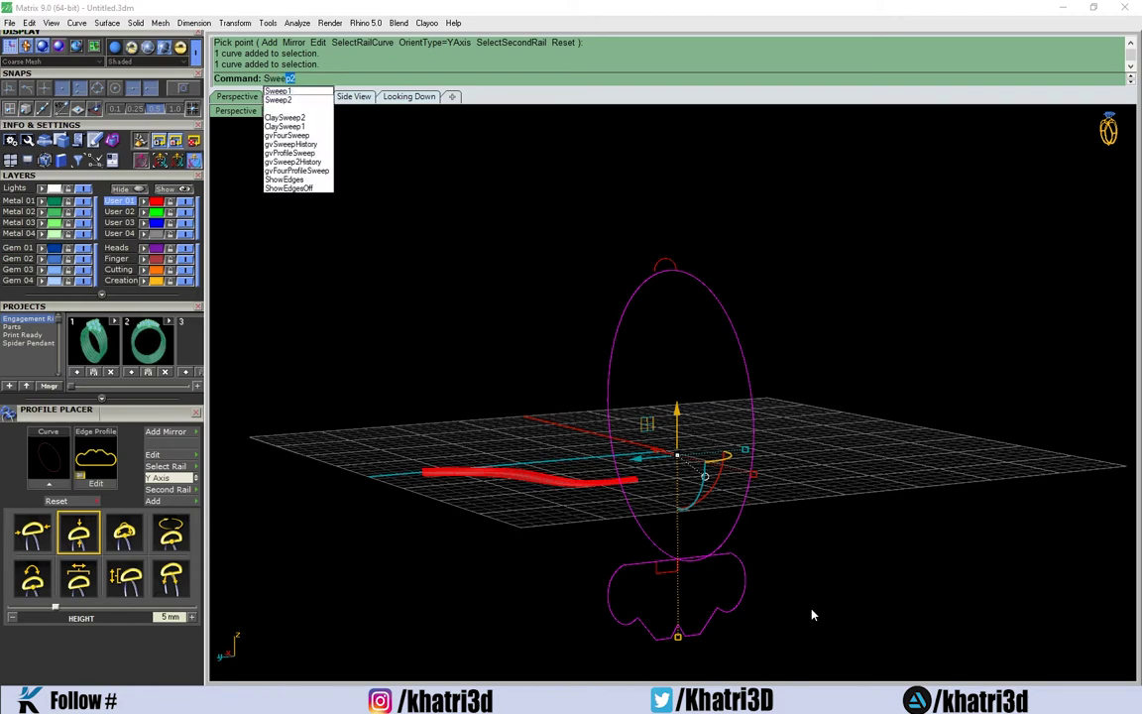
type("p1")
key("Return")
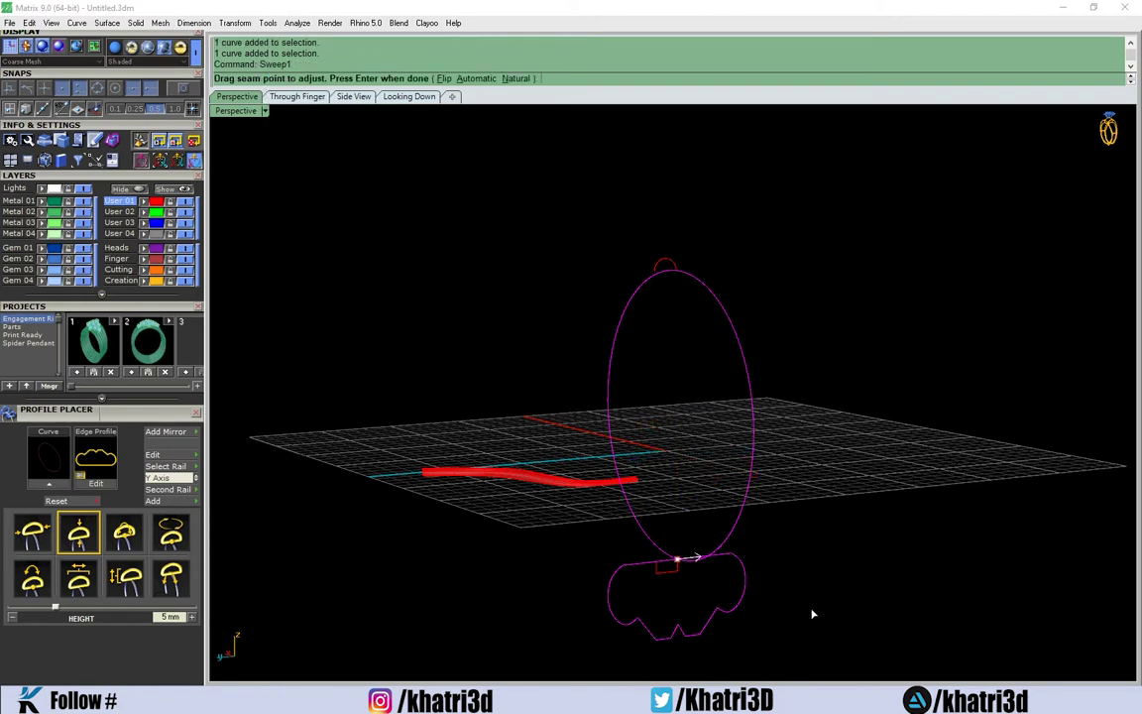
key("Return")
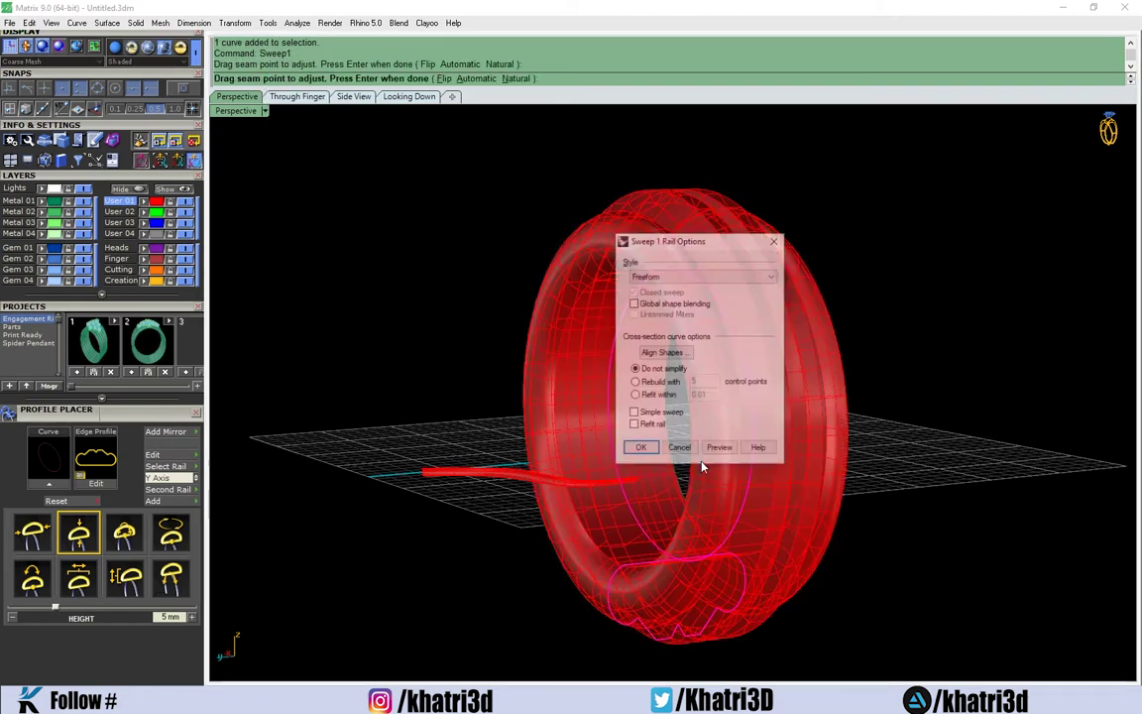
left_click(639, 449)
mouse_move(510, 306)
right_mouse_down()
mouse_move(765, 339)
mouse_move(338, 447)
mouse_move(464, 316)
mouse_move(769, 326)
mouse_move(616, 367)
mouse_move(548, 339)
mouse_move(563, 350)
right_mouse_up()
scroll(769, 326, "up", 3)
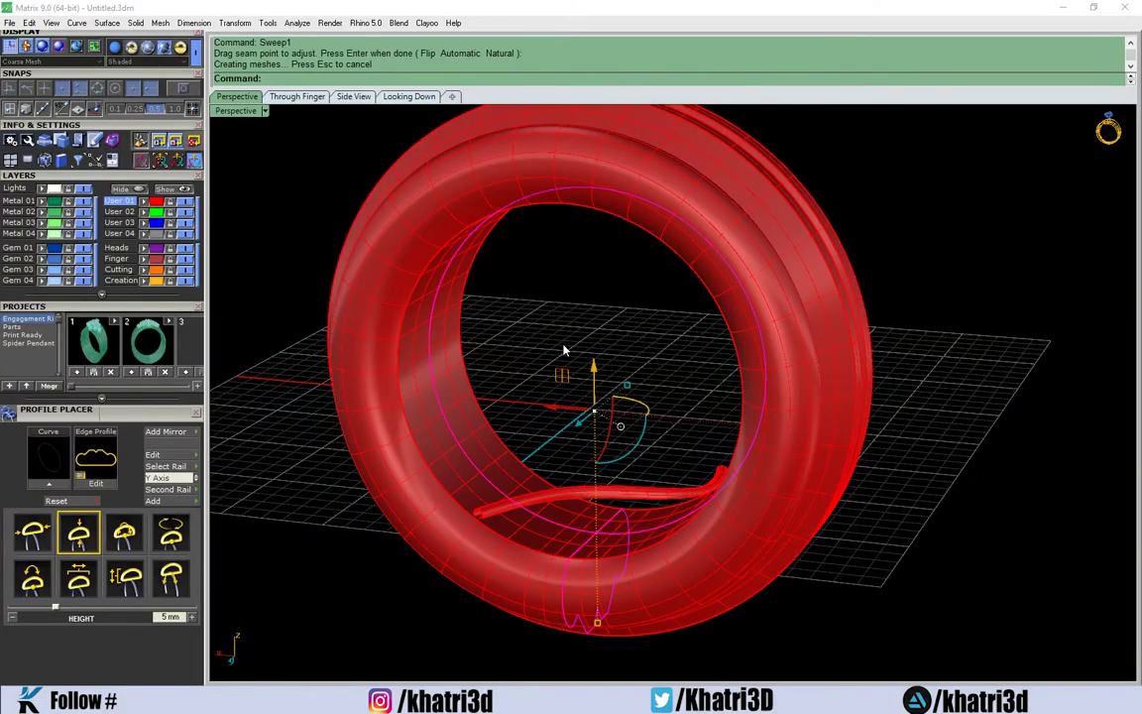